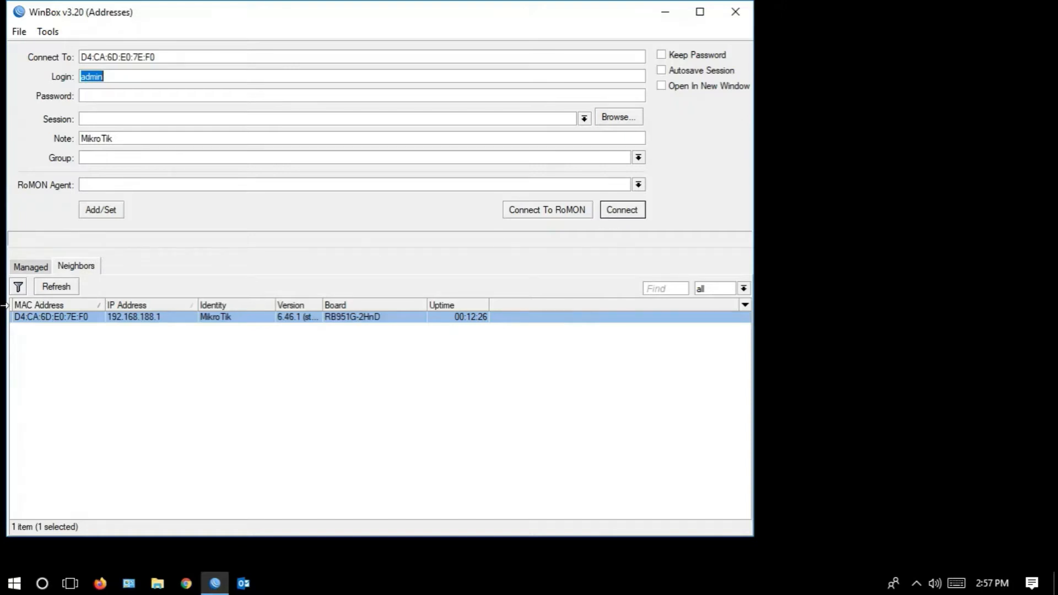
- Connect to the discovered MikroTik router as admin, maximize its session window, and save a configuration backup named sampaidhcpserver
click(619, 214)
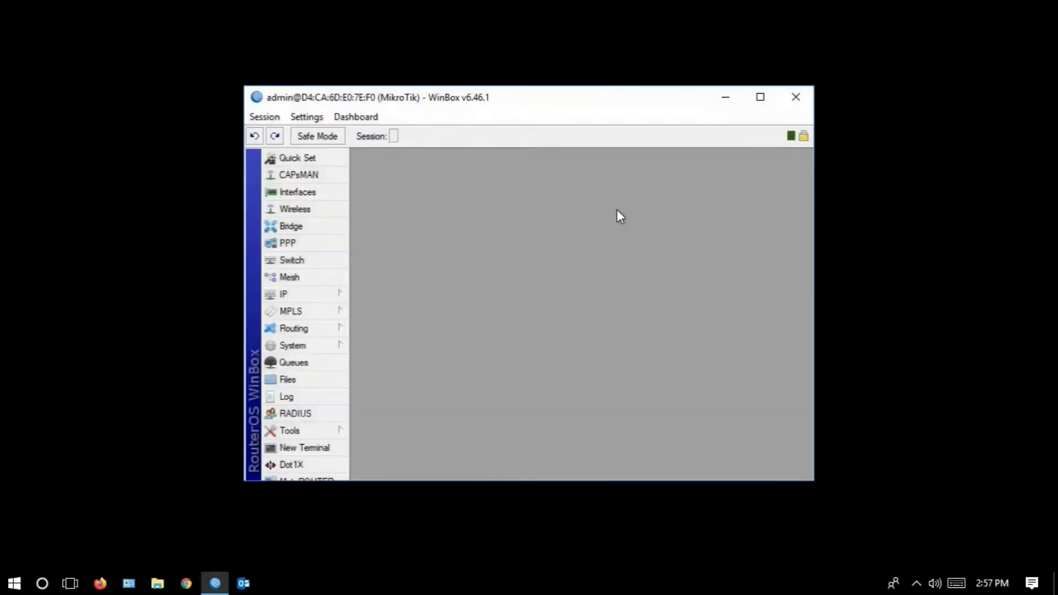
click(759, 98)
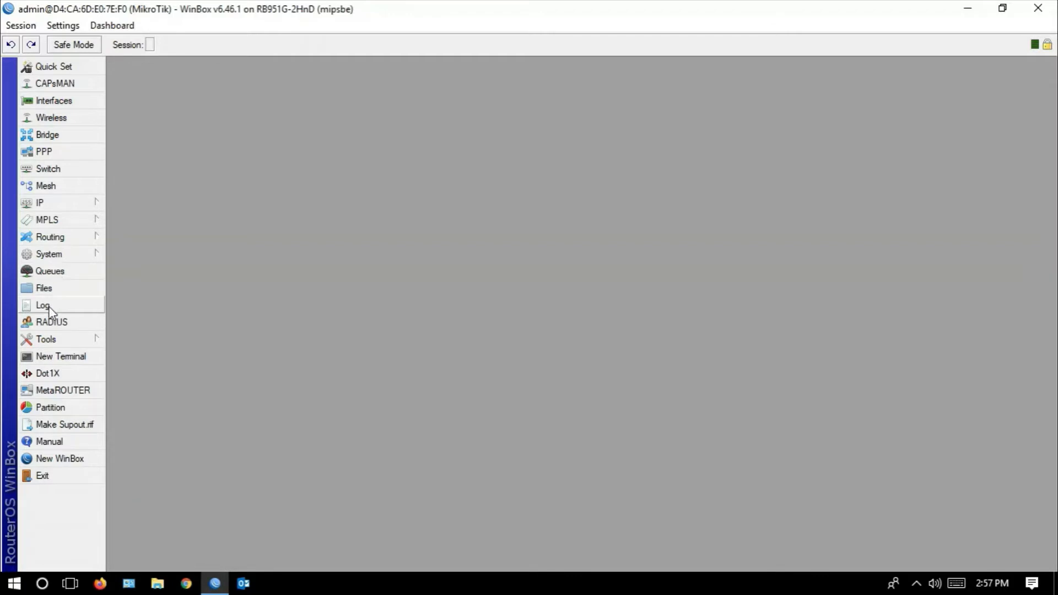
click(53, 288)
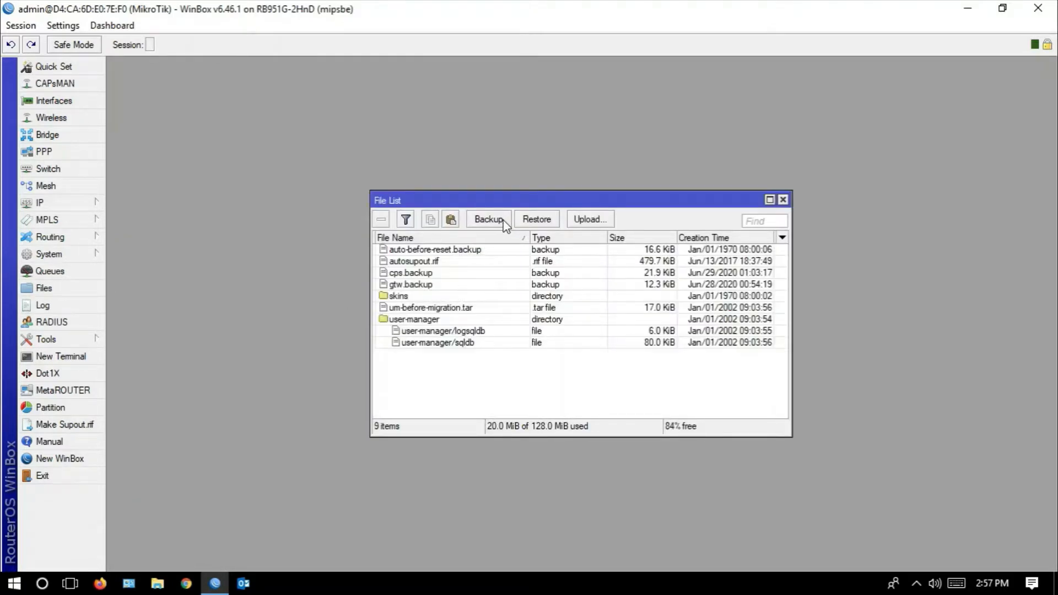
click(488, 220)
click(552, 299)
text(s)
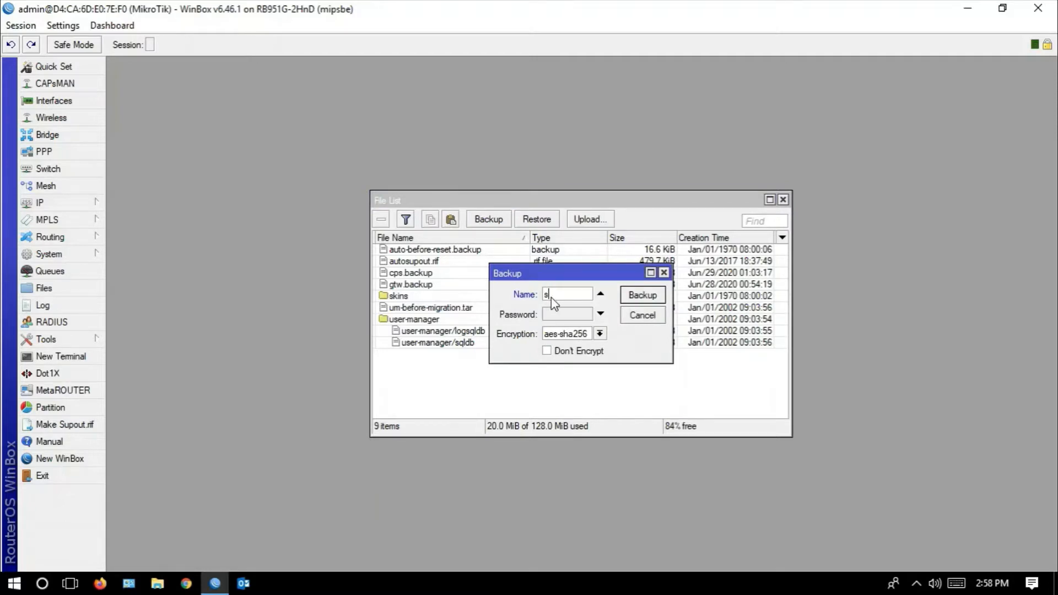
text(ampaidhcpserver)
click(639, 297)
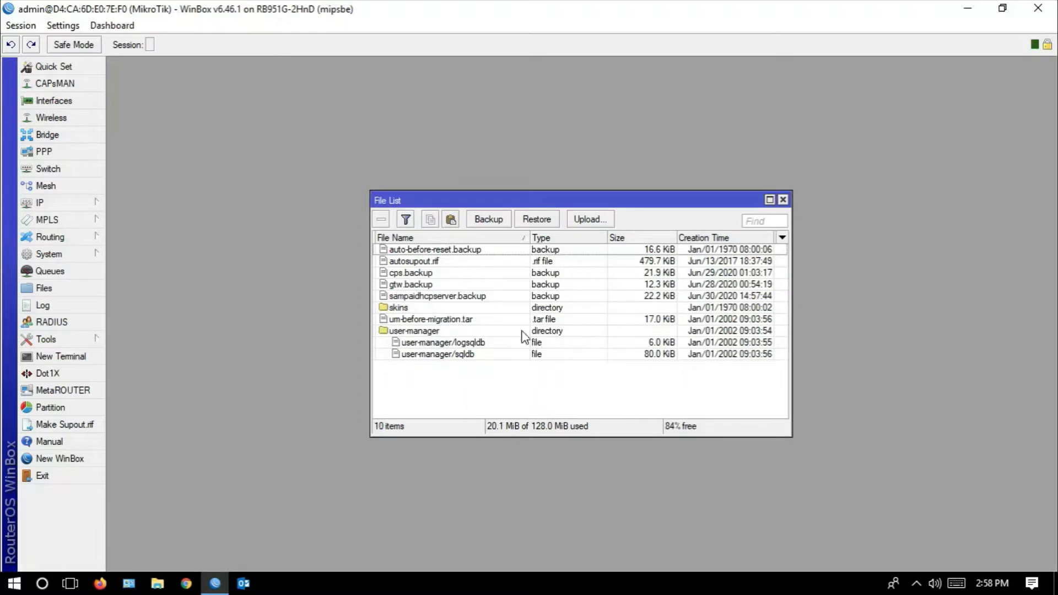
- Bring up the restore dialog for sampaidhcpserver.backup, cancel it without restoring, and close the file list
click(418, 301)
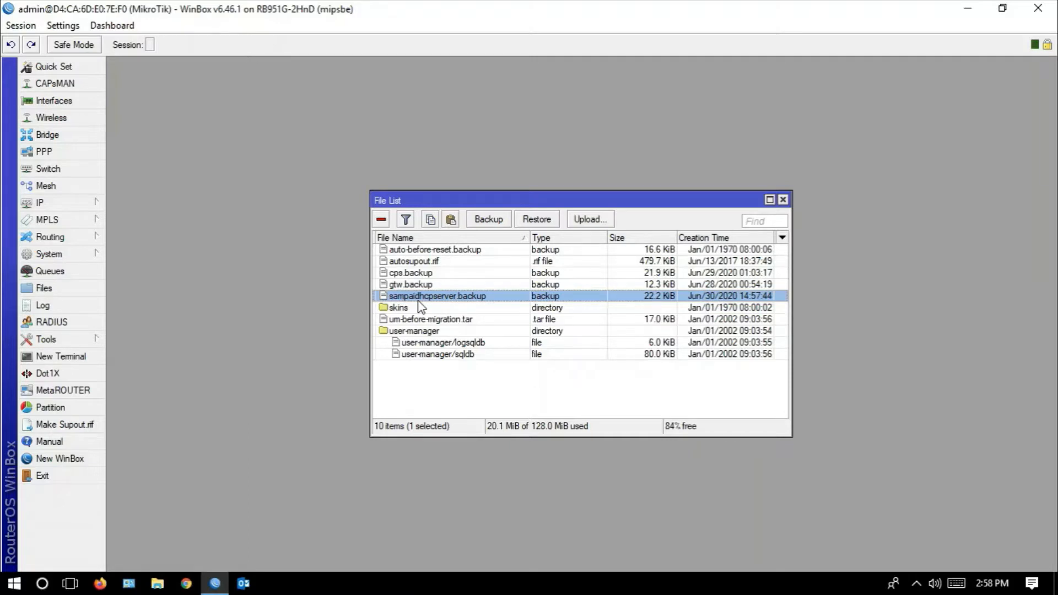
click(541, 220)
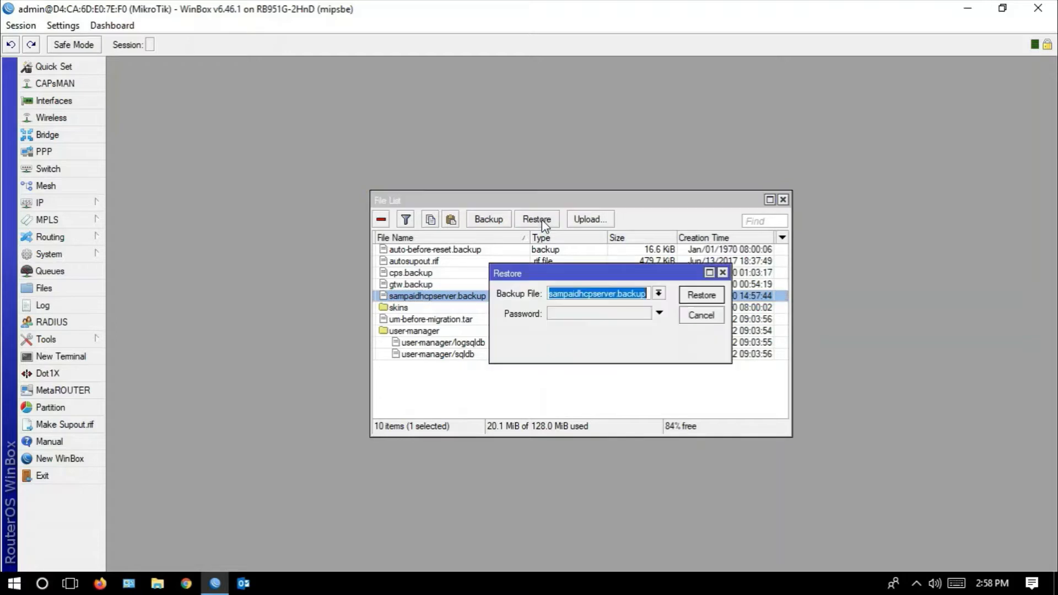
click(692, 316)
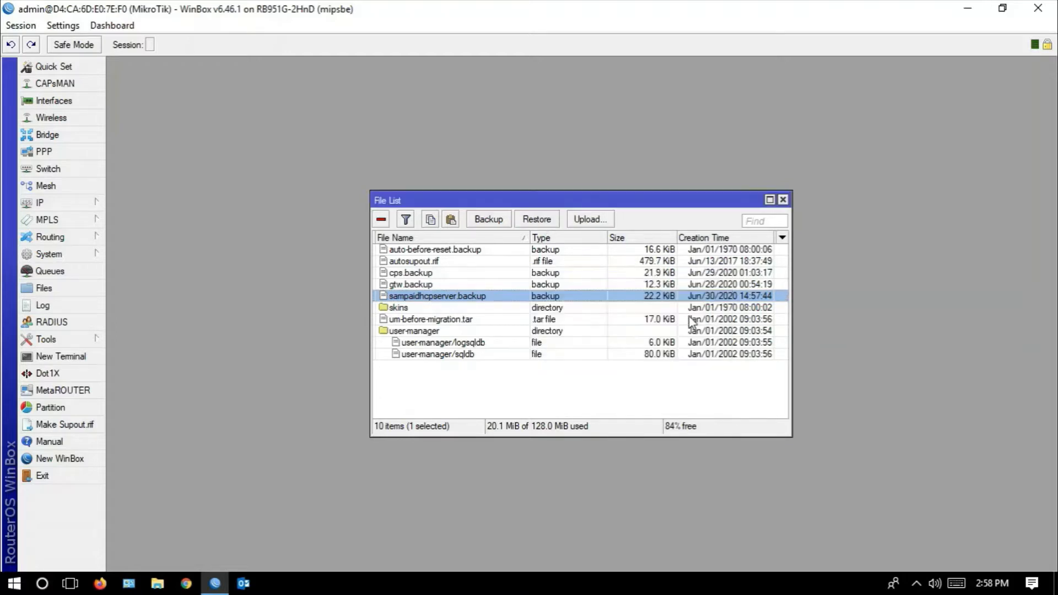
click(783, 199)
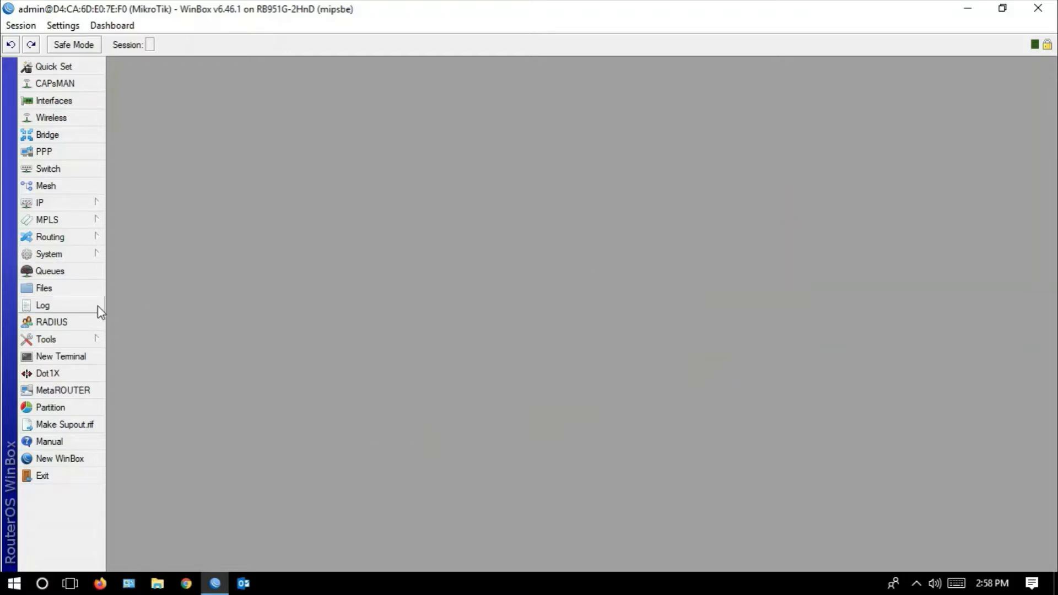
- Open the existing srcnat rule from the firewall's NAT rules to inspect its general settings
click(79, 207)
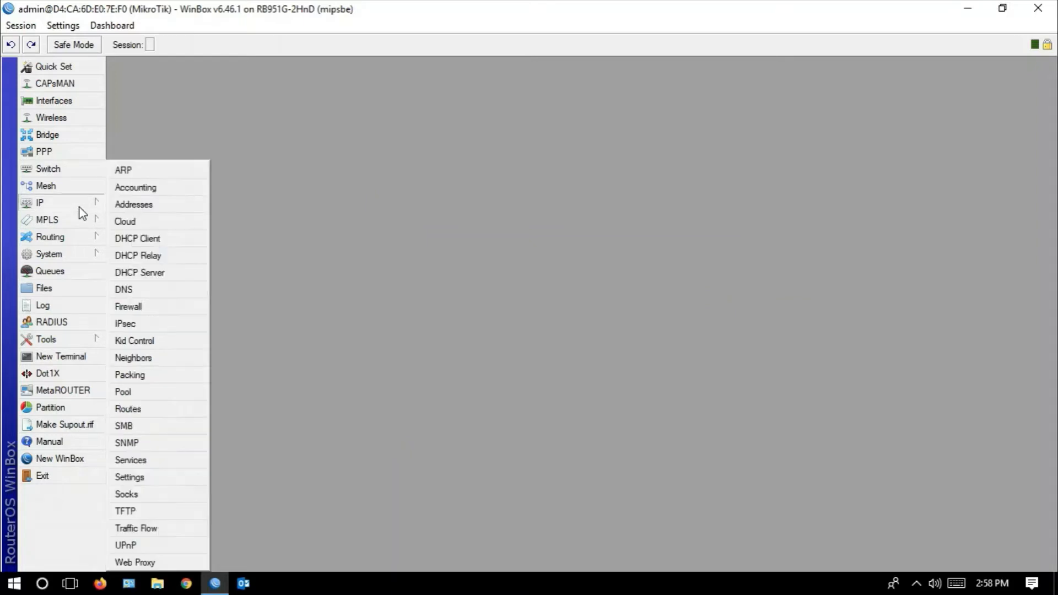
click(145, 308)
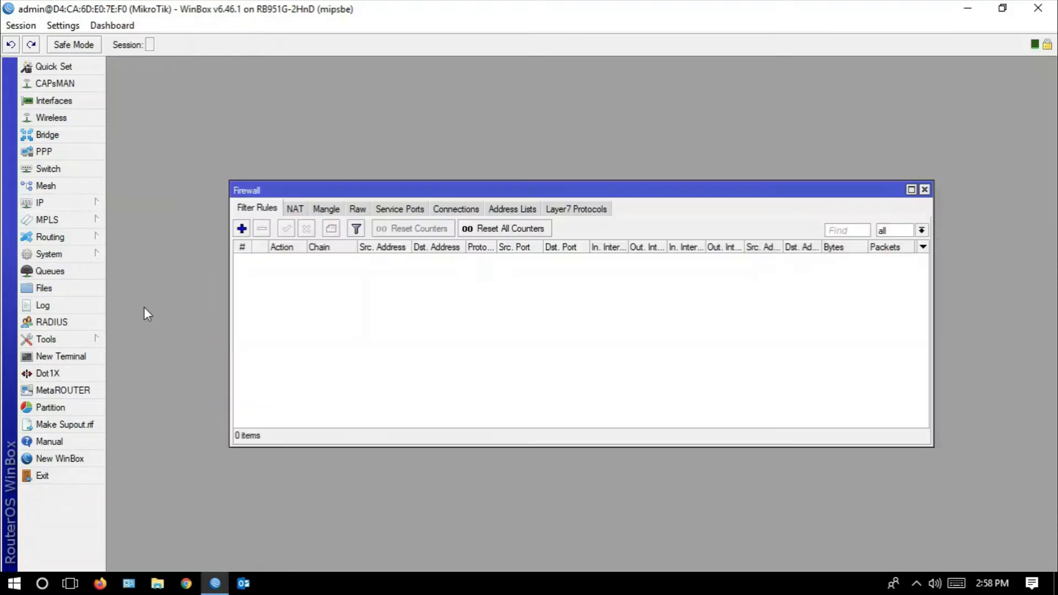
click(293, 210)
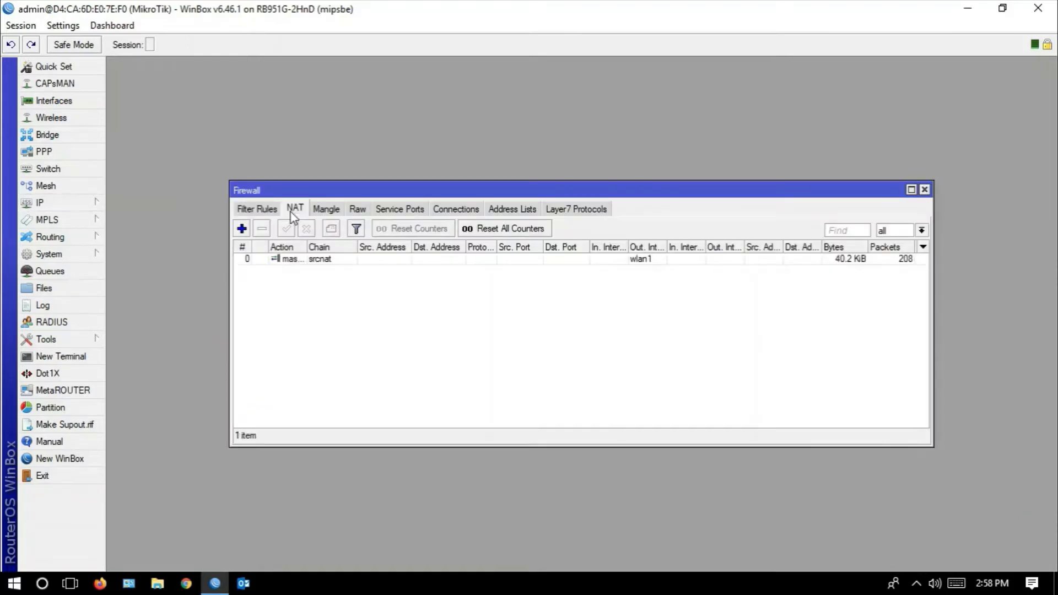
click(337, 260)
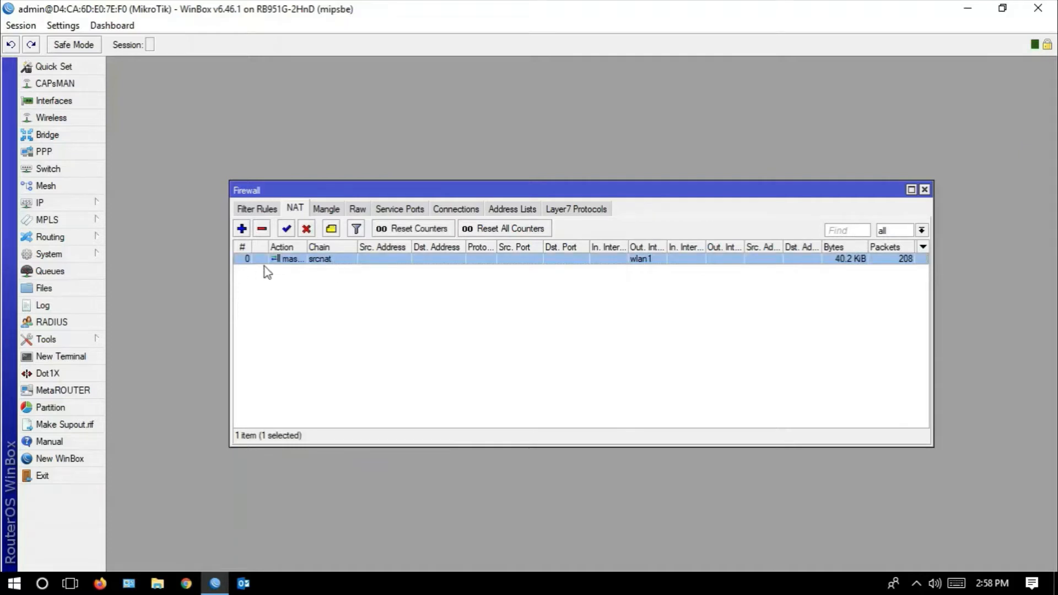
double_click(320, 260)
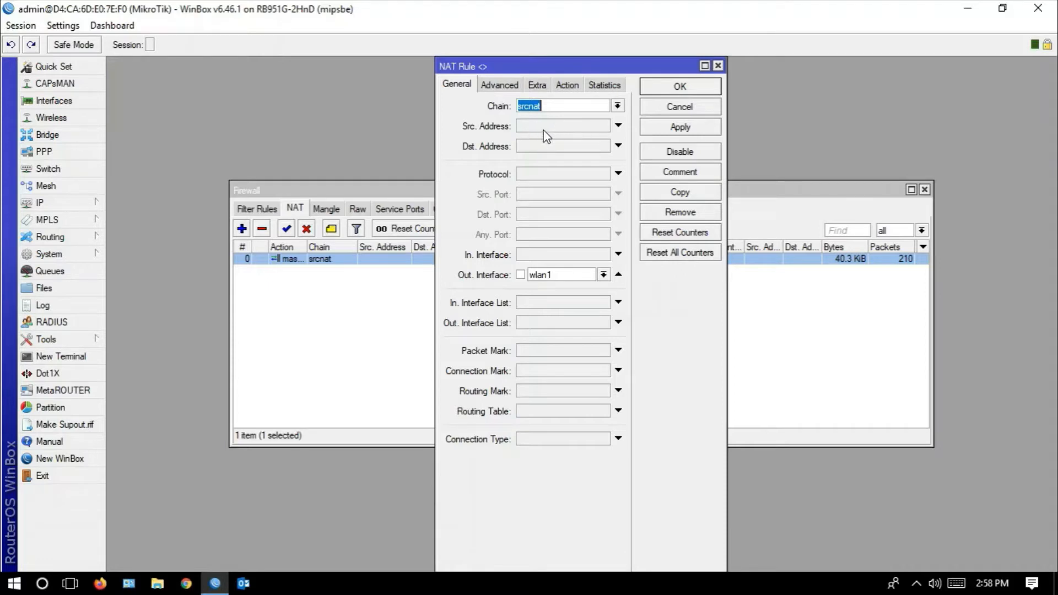
- Open the router's IP address list and place it beside the NAT rule for reference
click(99, 210)
click(134, 205)
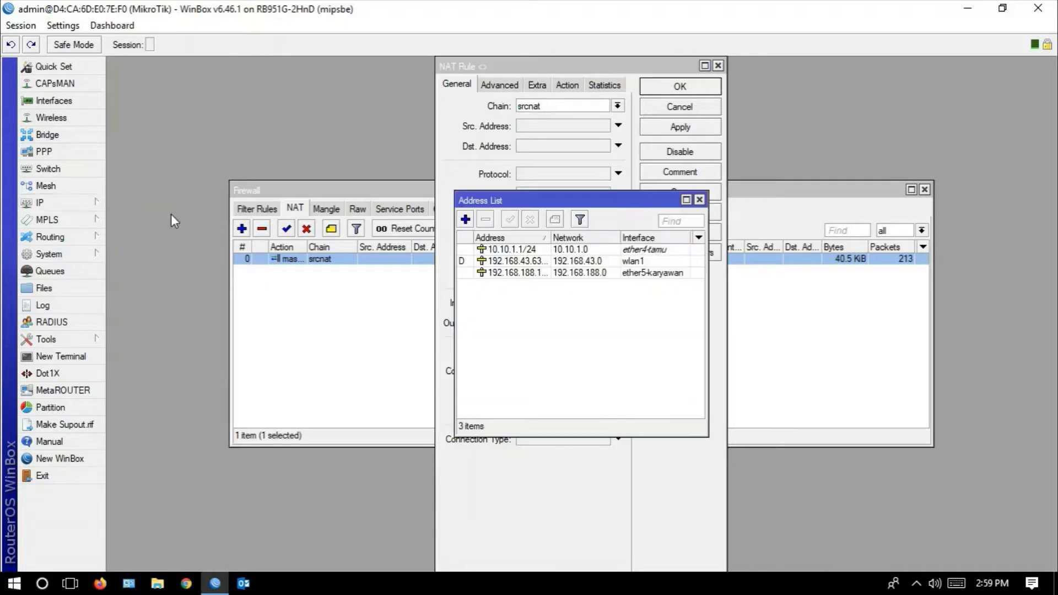
drag(482, 196, 760, 210)
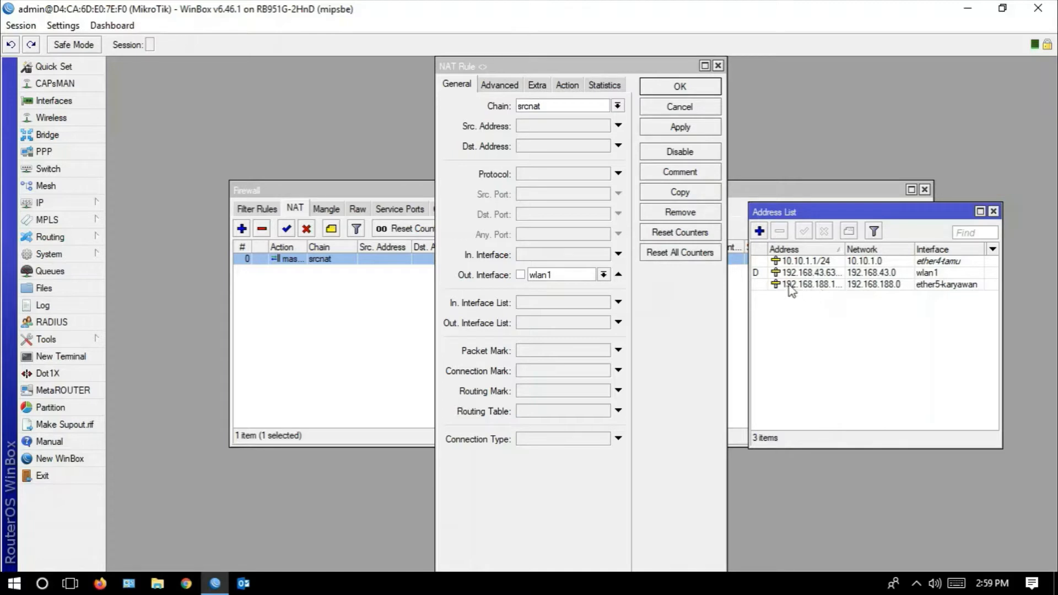
- Try the source addresses 10.10.1.0/24 and 192.168.188.0/24 in the NAT rule, and cancel the edit
click(533, 130)
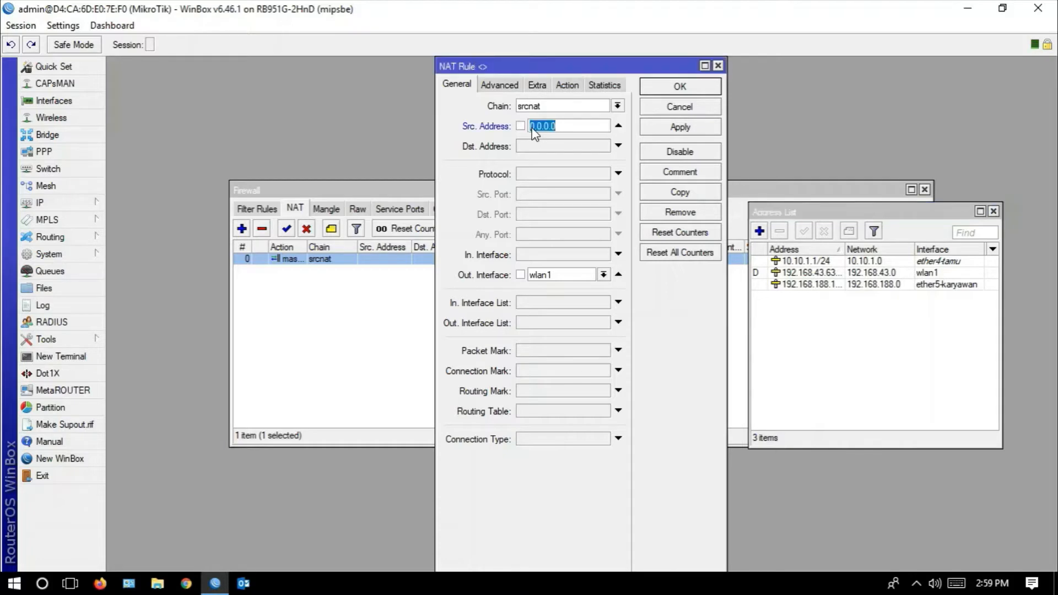
text(10.10.1.1)
key(BackSpace)
text(0/24)
drag(588, 126, 512, 127)
text(192.168.188.0/24)
click(669, 110)
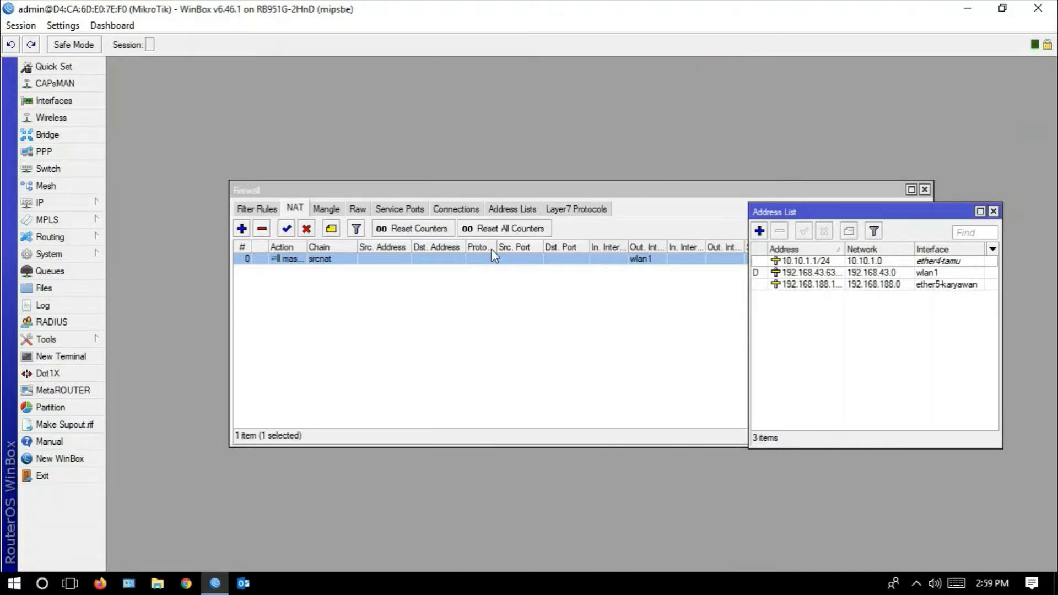
- Check the IP segment plan in the Bahan.pptx presentation, and view the Ethernet adapter's connection details in Network Connections
click(76, 589)
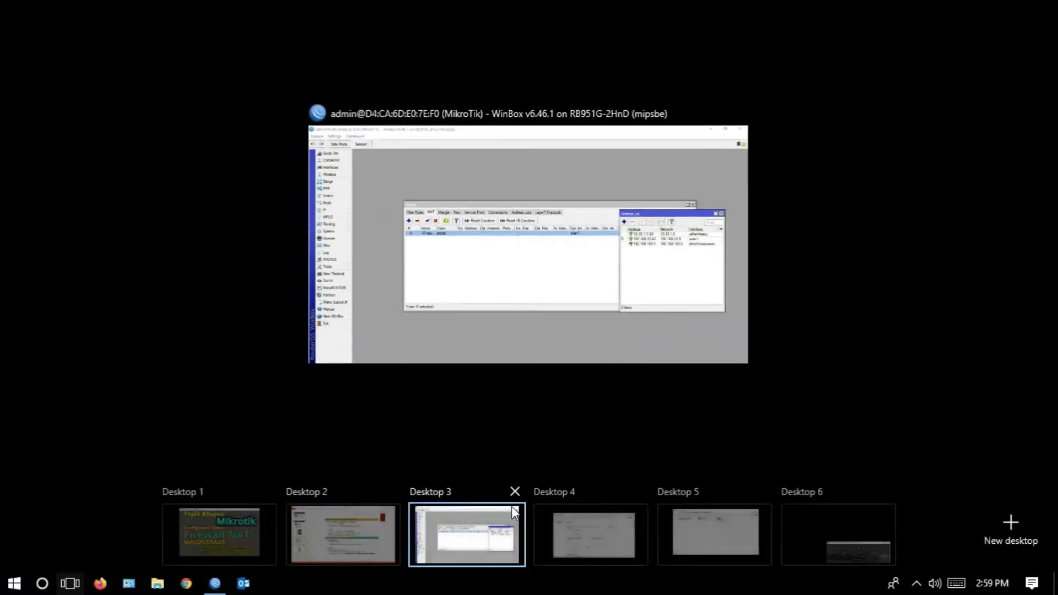
click(357, 538)
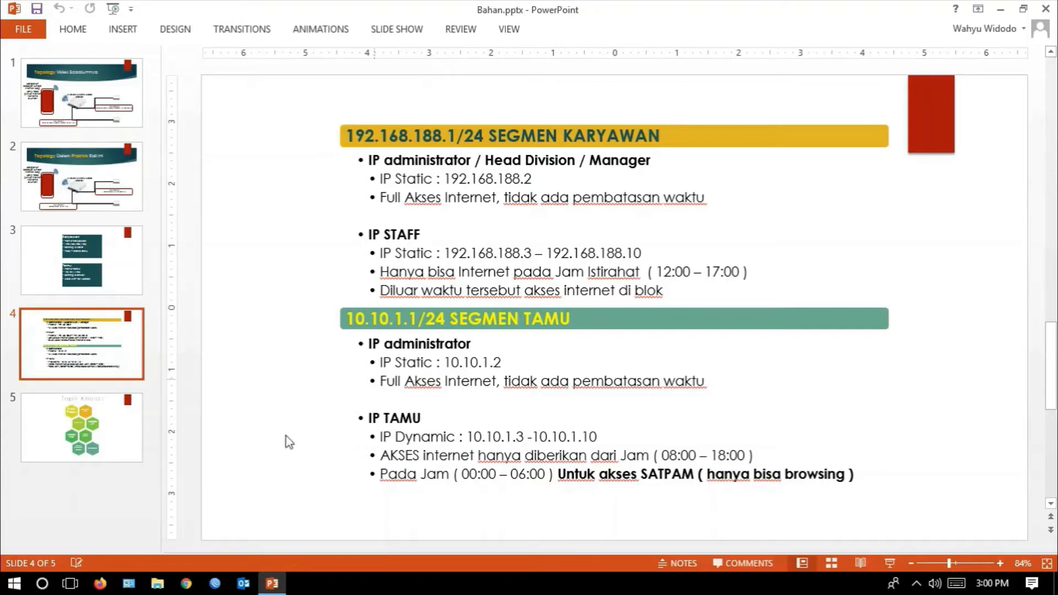
click(70, 584)
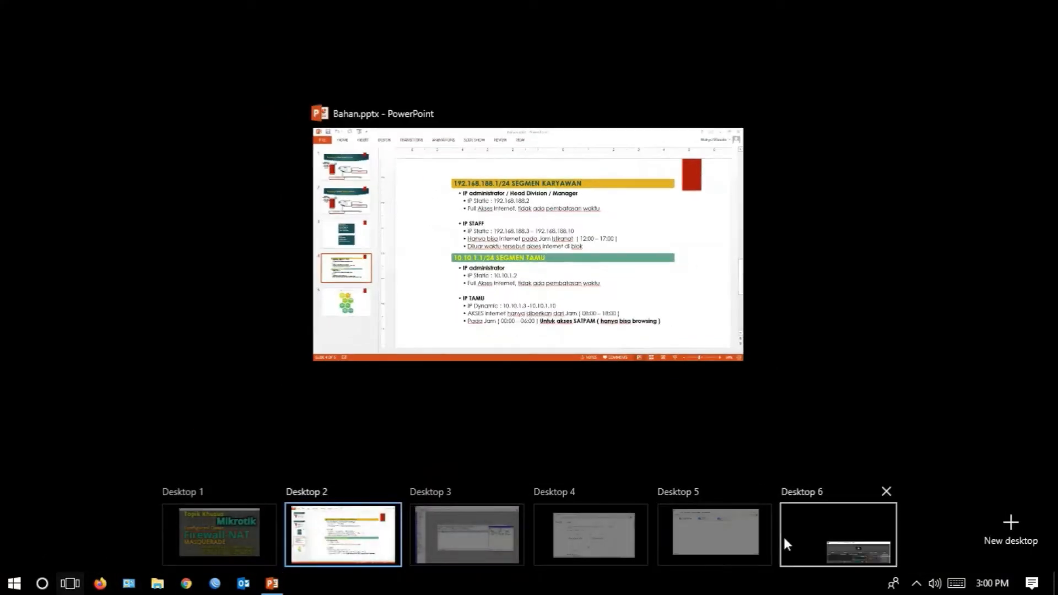
click(700, 539)
double_click(454, 134)
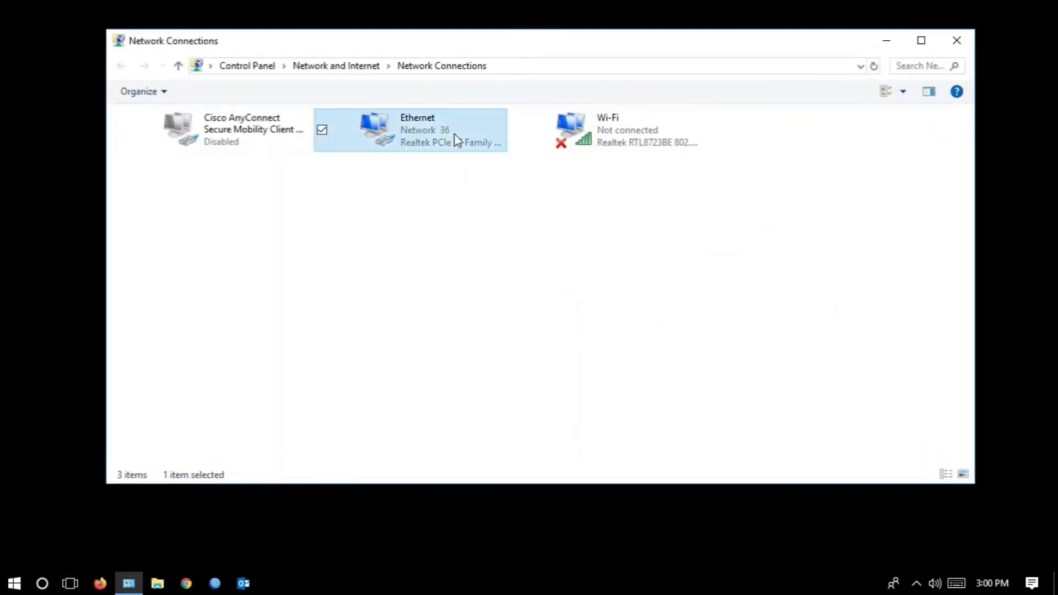
click(447, 281)
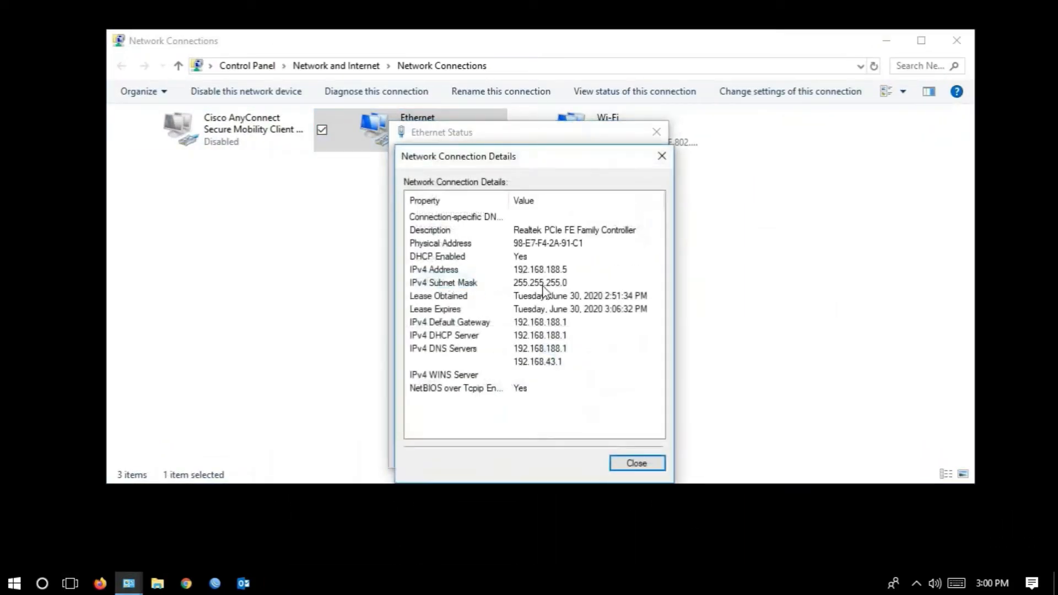
click(649, 465)
click(645, 457)
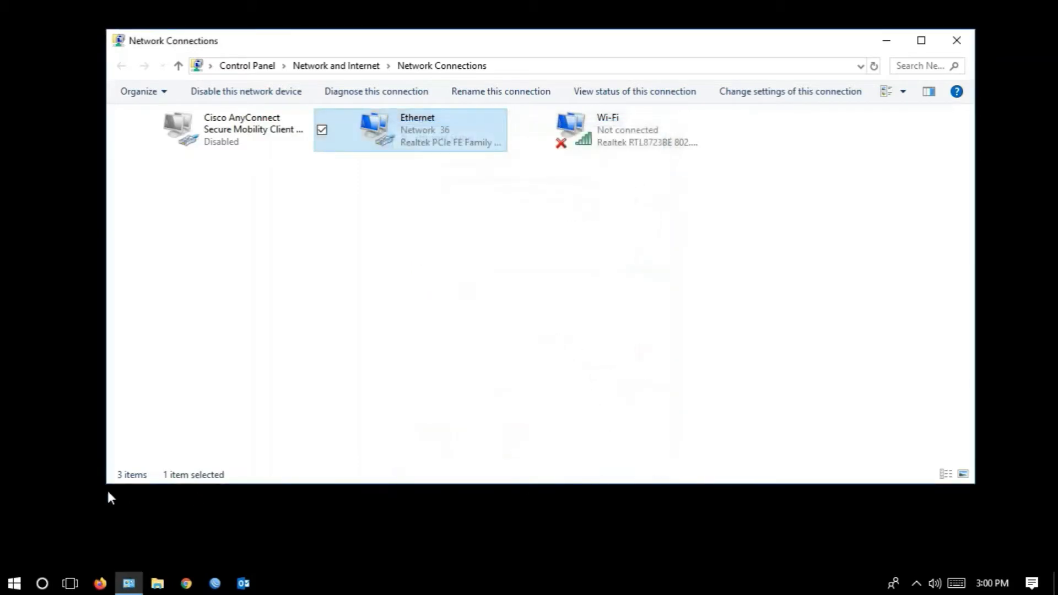
- Switch back to the PowerPoint IP plan and review the administrator's static address in the karyawan segment
click(70, 583)
click(368, 550)
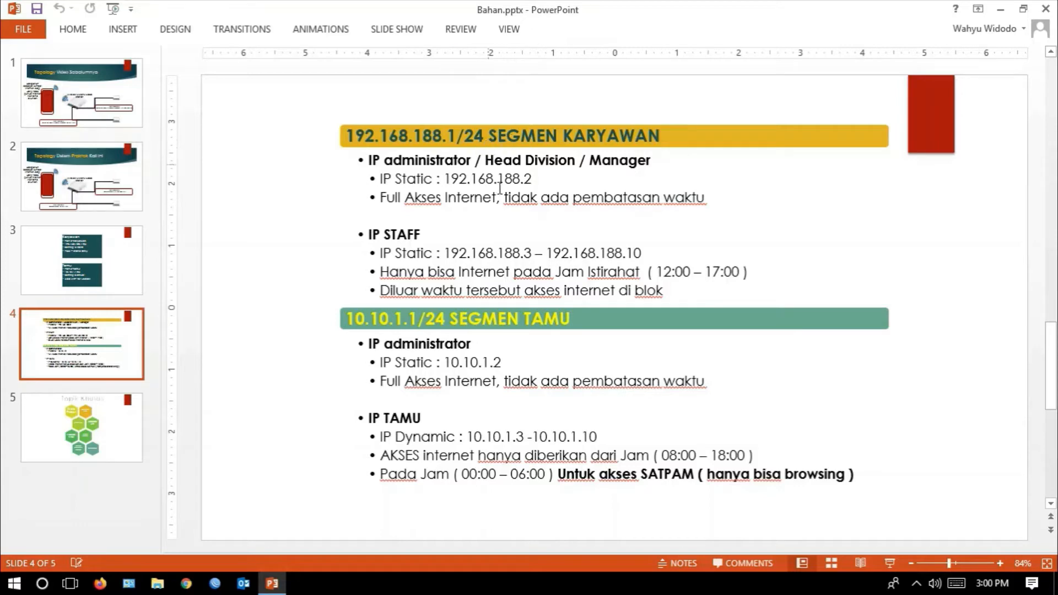
click(531, 178)
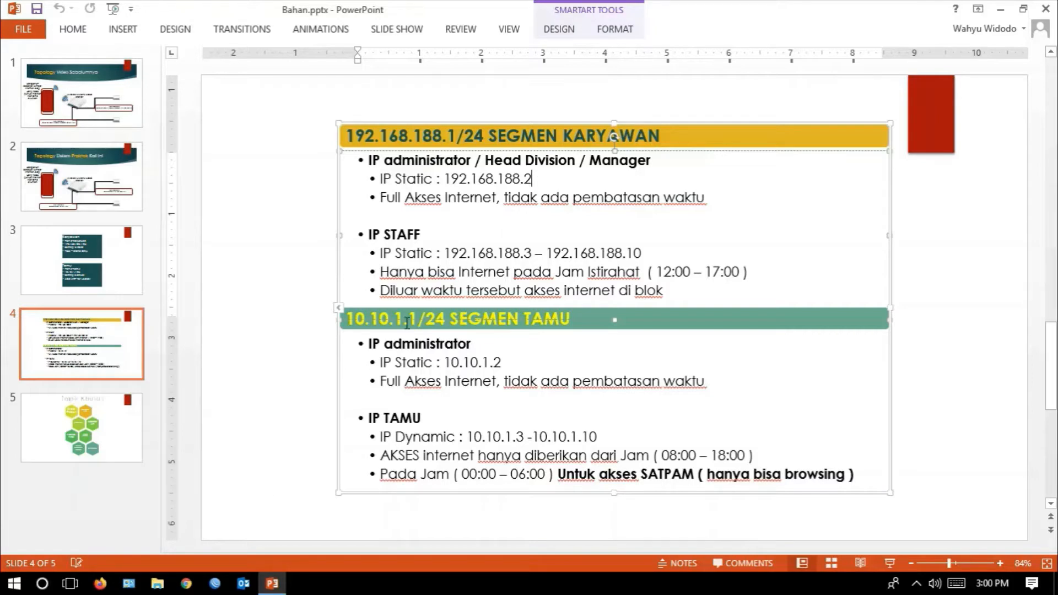
- Switch back to WinBox and rearrange the address list and the firewall window toward the upper part of the workspace
click(60, 589)
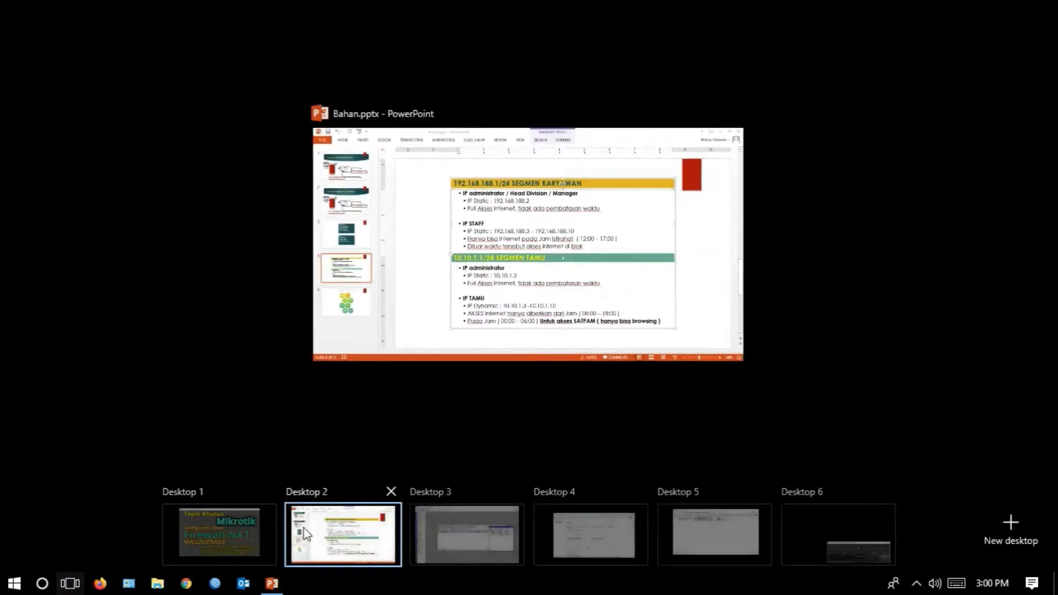
click(452, 535)
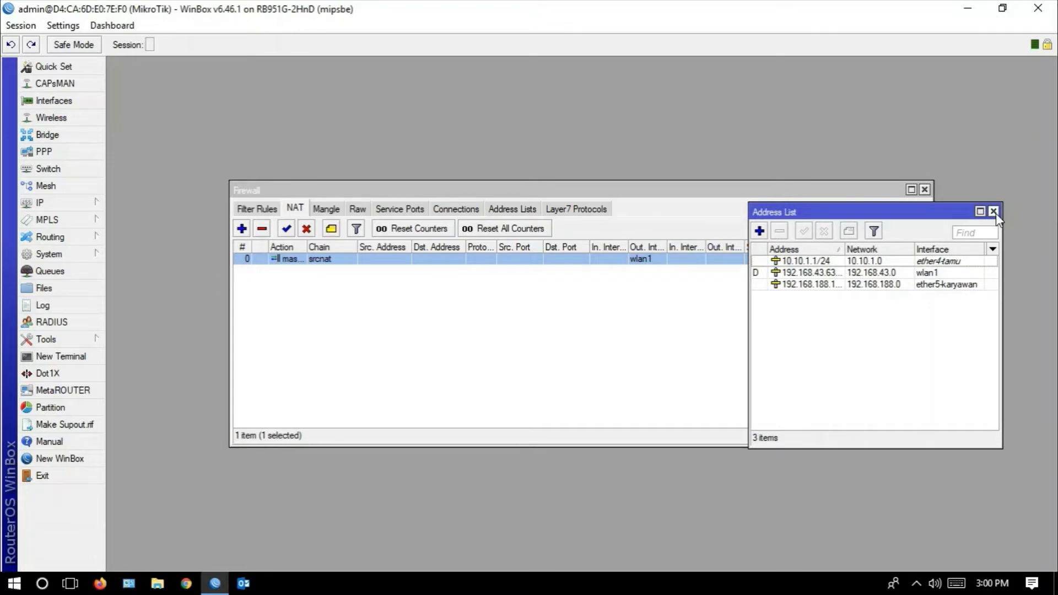
drag(901, 213, 952, 79)
drag(389, 190, 292, 73)
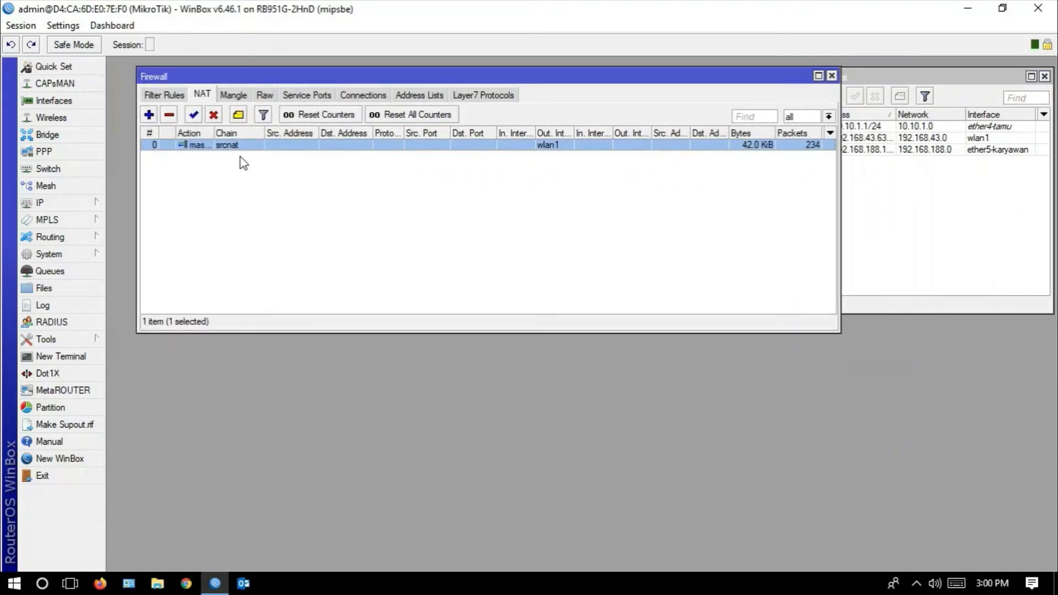
- Switch to Chrome and load detik.com in a new tab to test the internet access
click(62, 588)
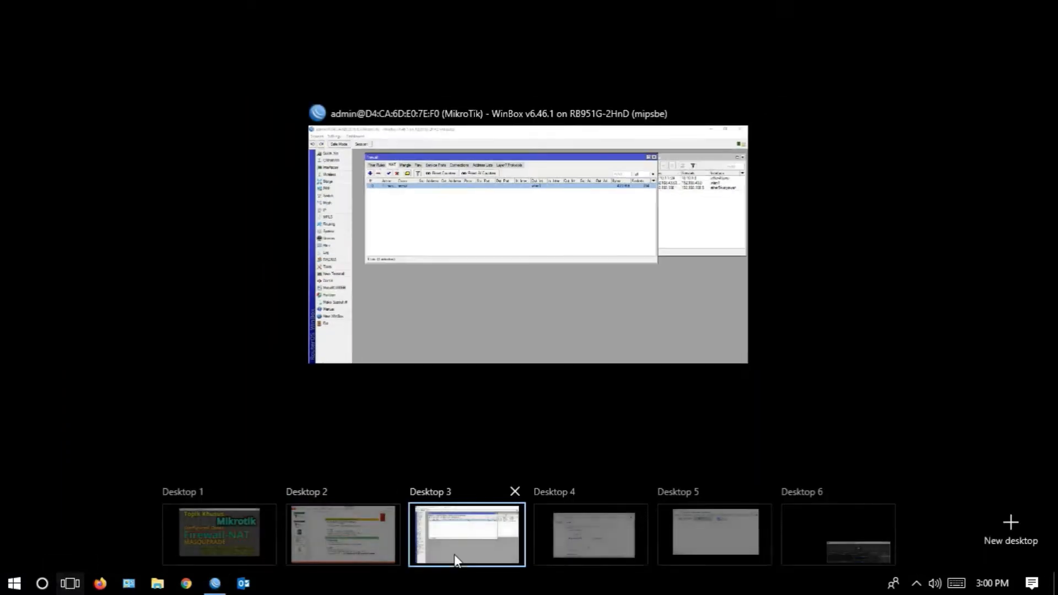
click(634, 543)
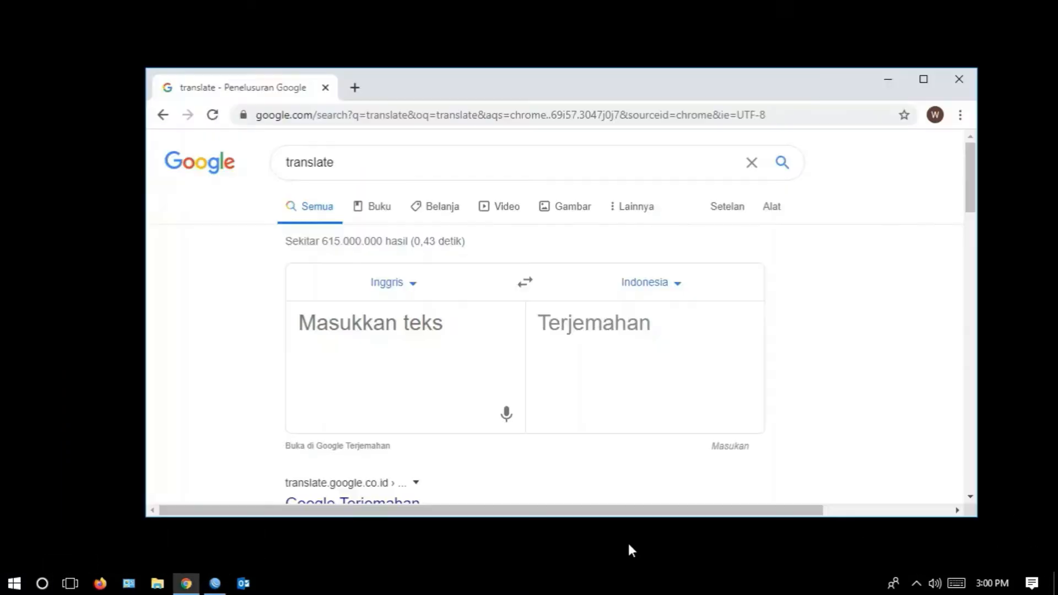
click(355, 88)
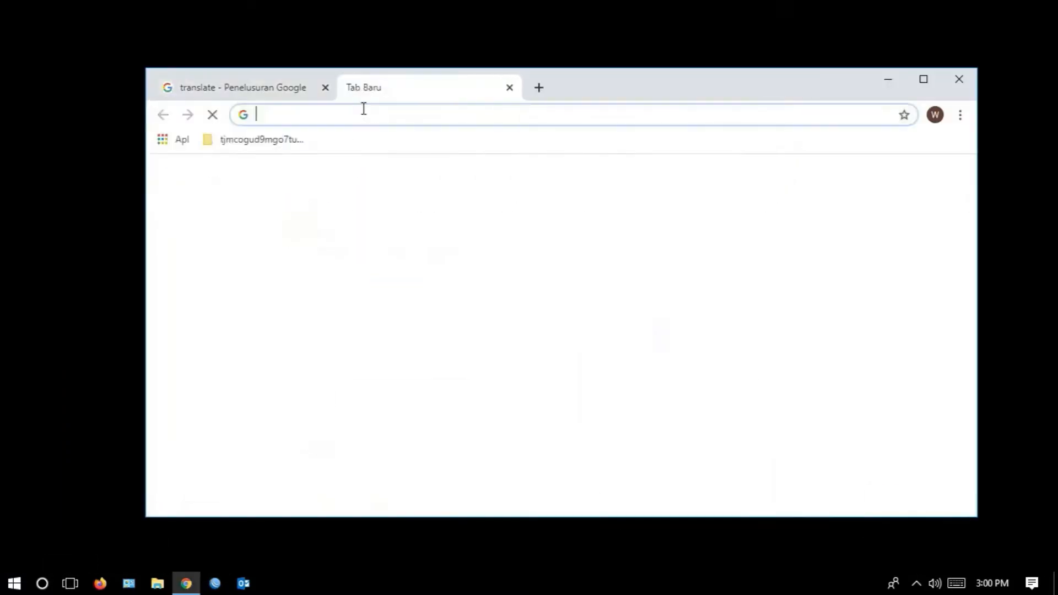
text(deti)
key(Return)
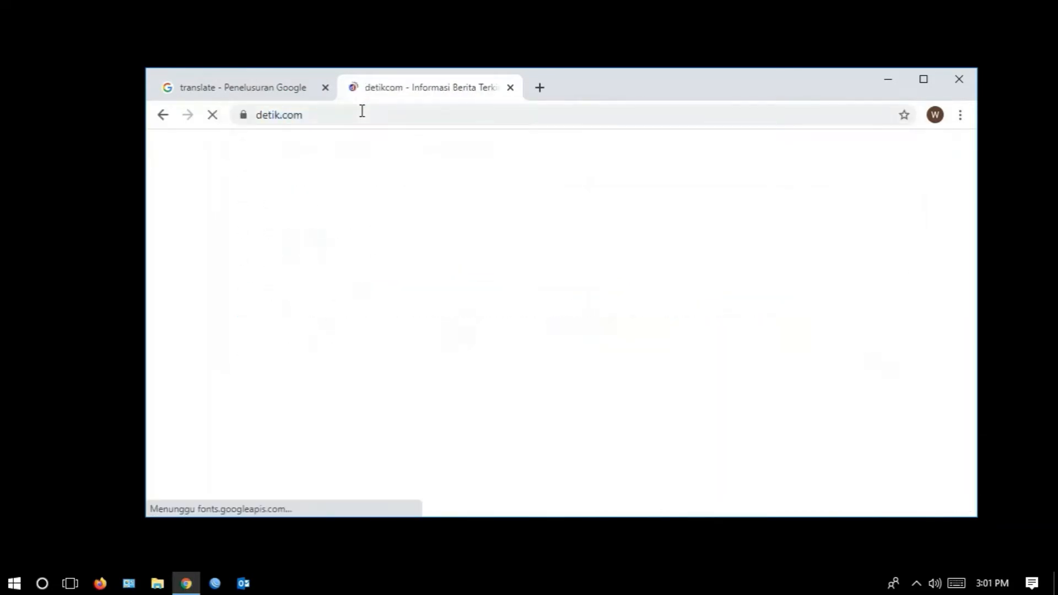
scroll(392, 341, down, 3)
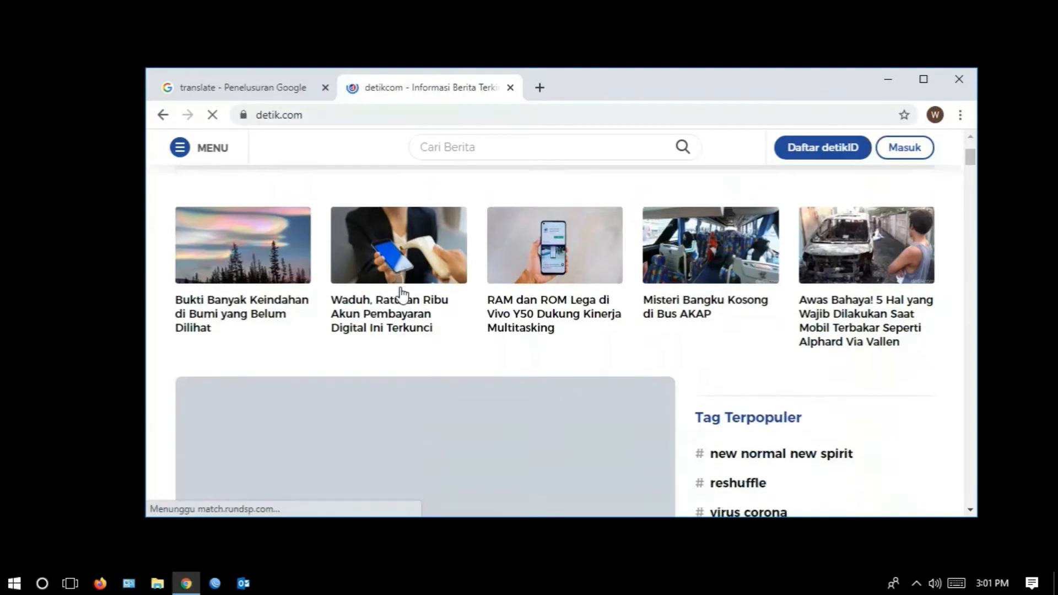
click(70, 583)
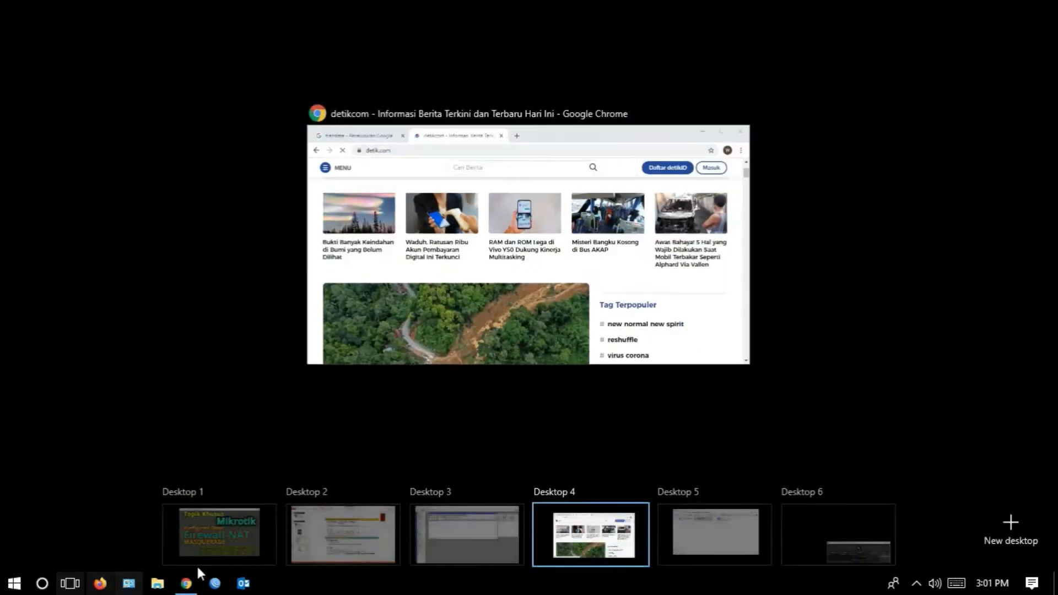
- Switch to the Bahan.pptx presentation to review the karyawan segment's IP plan, and return to WinBox
click(455, 535)
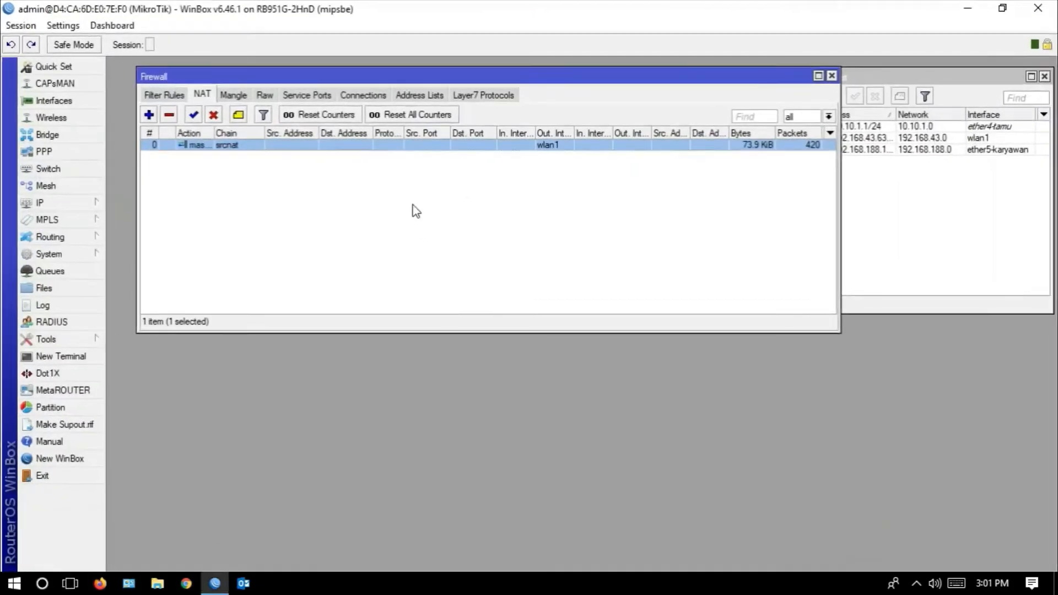
click(70, 583)
click(396, 547)
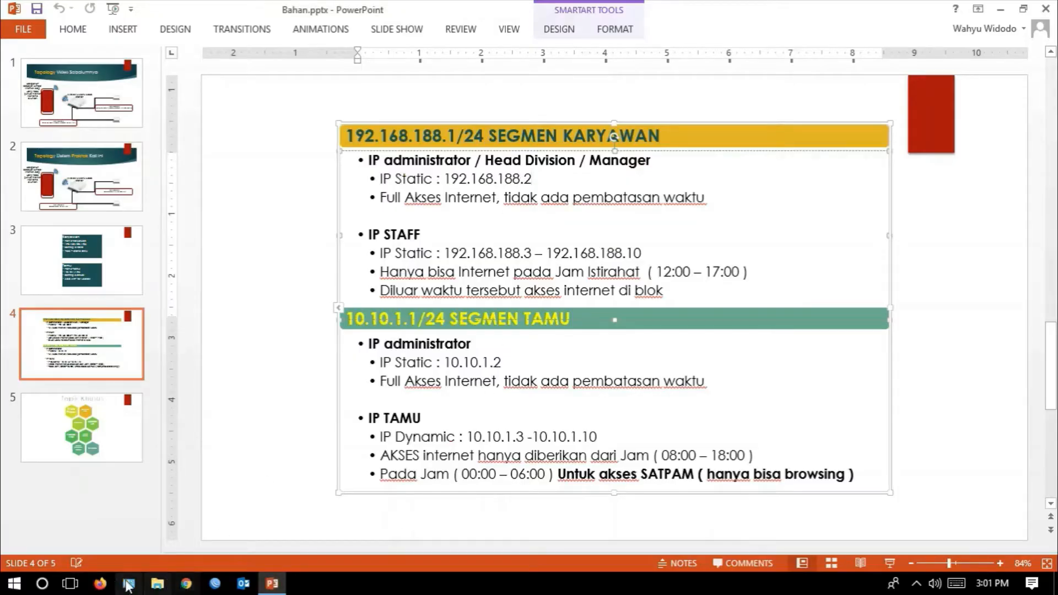
click(70, 583)
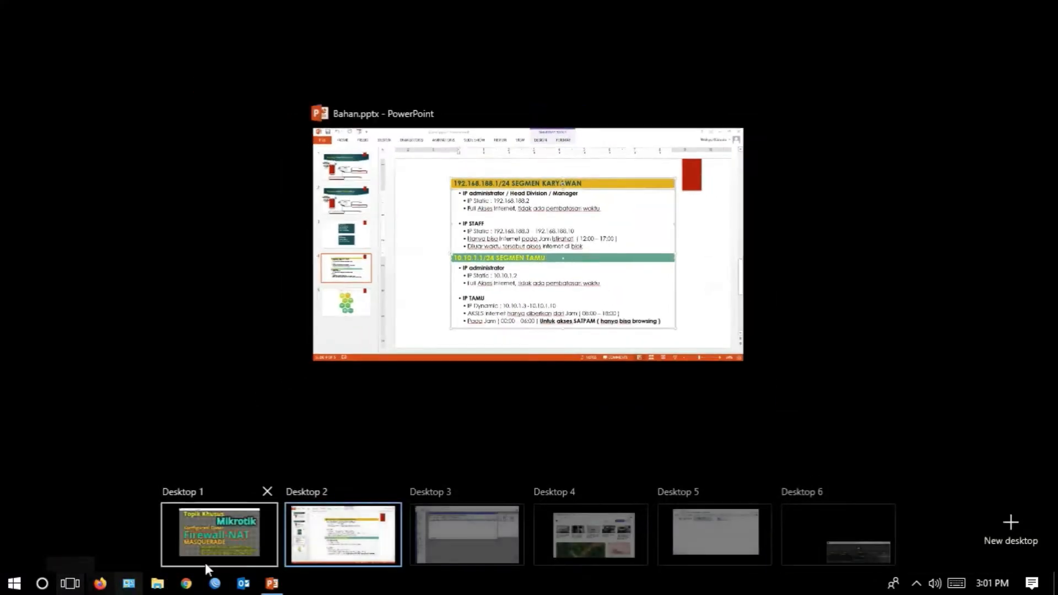
click(450, 532)
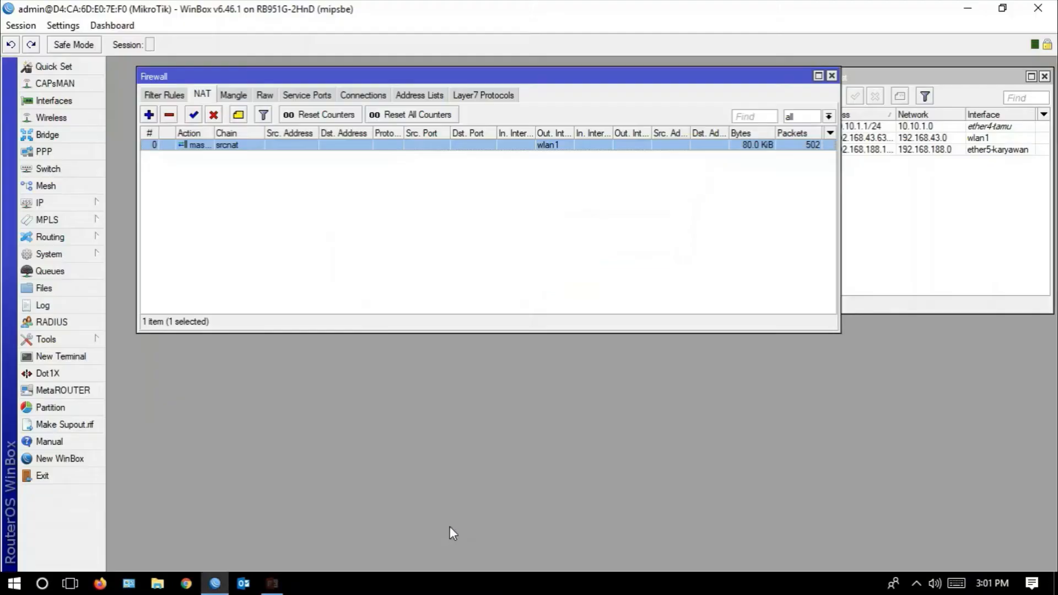
- Open the router's DHCP Server leases and select the client lease on the karyawan network
click(80, 206)
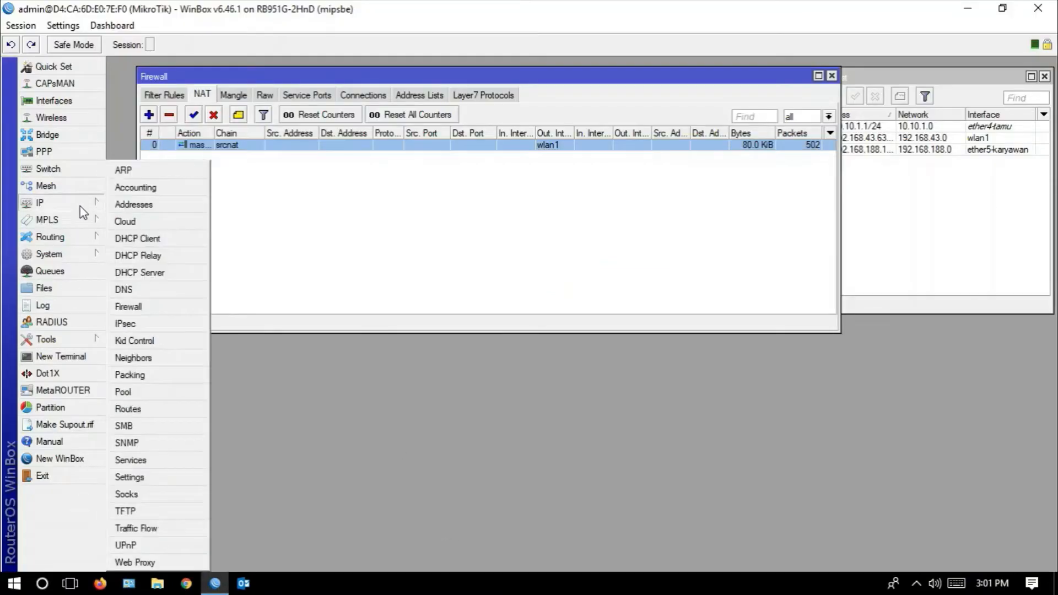
click(161, 275)
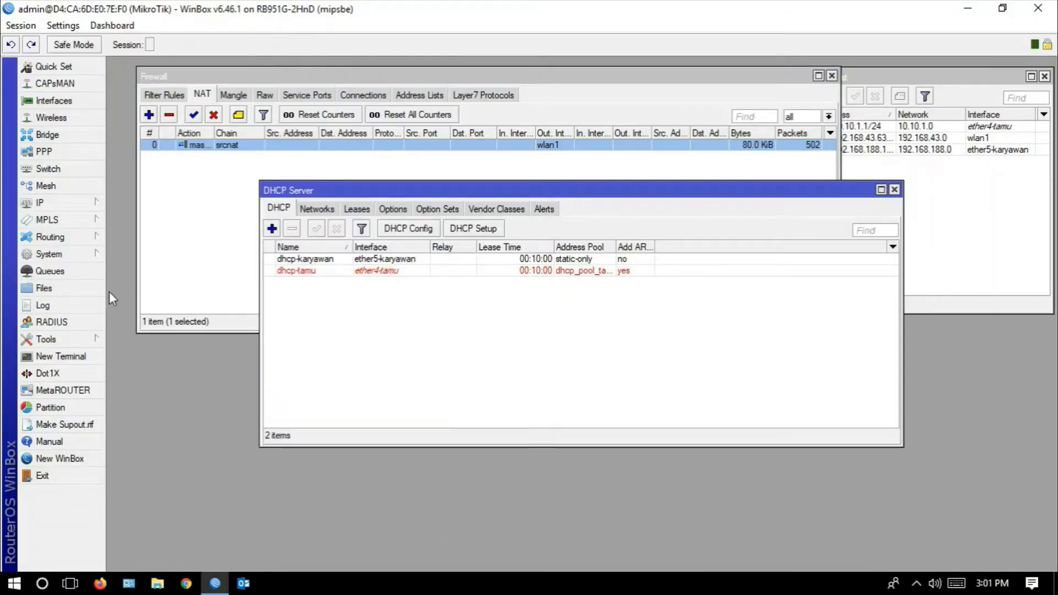
click(357, 209)
click(386, 263)
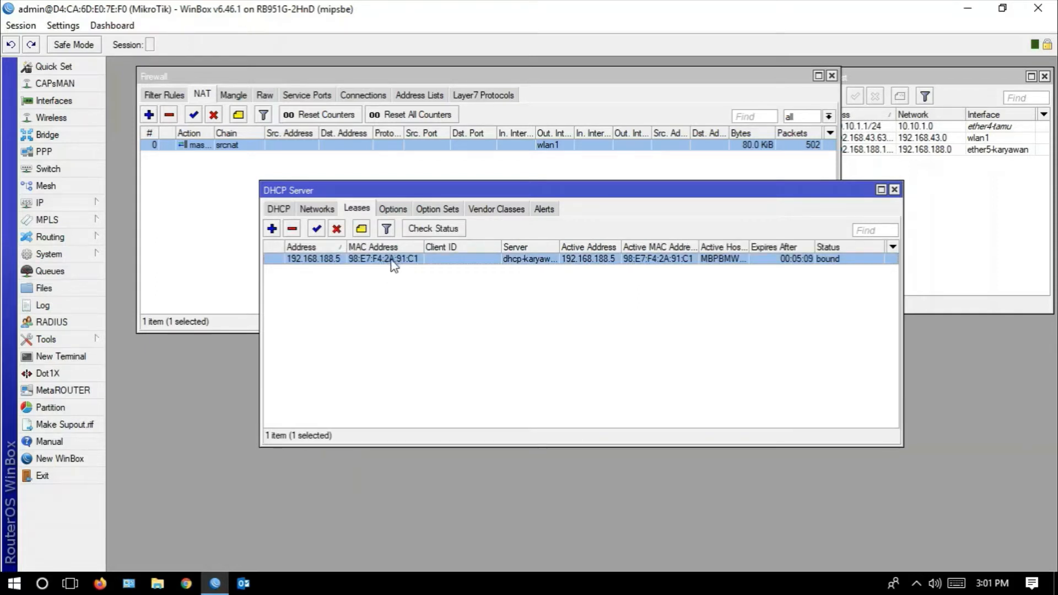
- Set the selected DHCP lease's address to 192.168.188.2, checking the presentation's IP plan, and save the lease
double_click(394, 263)
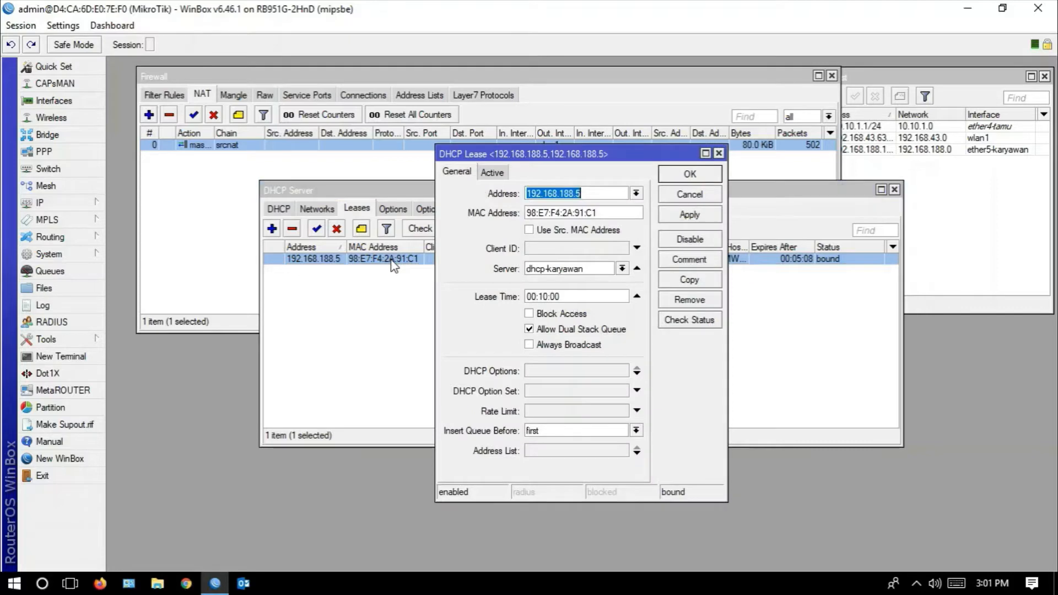
click(610, 194)
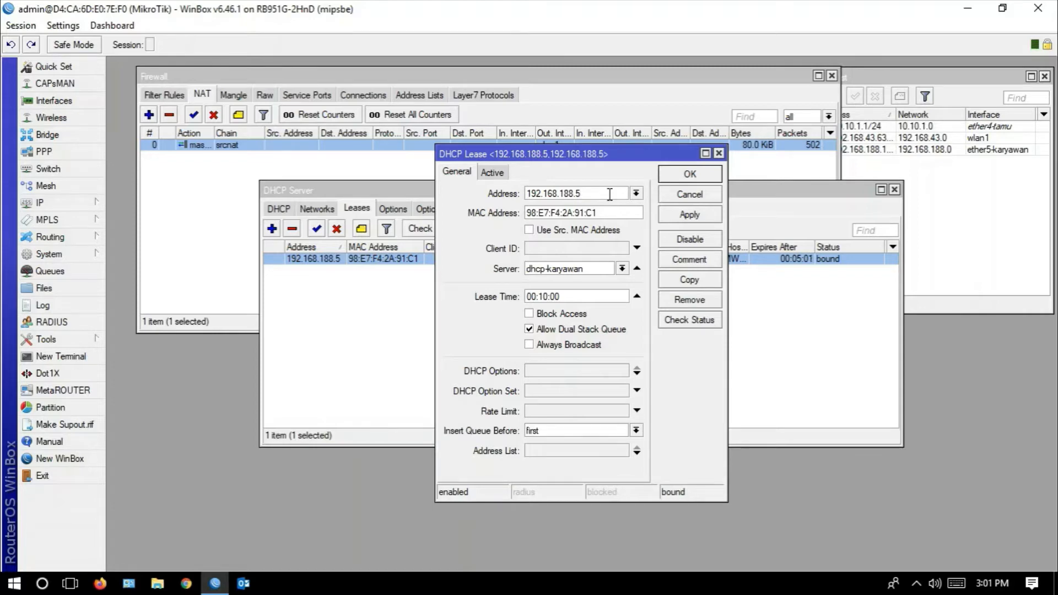
click(70, 583)
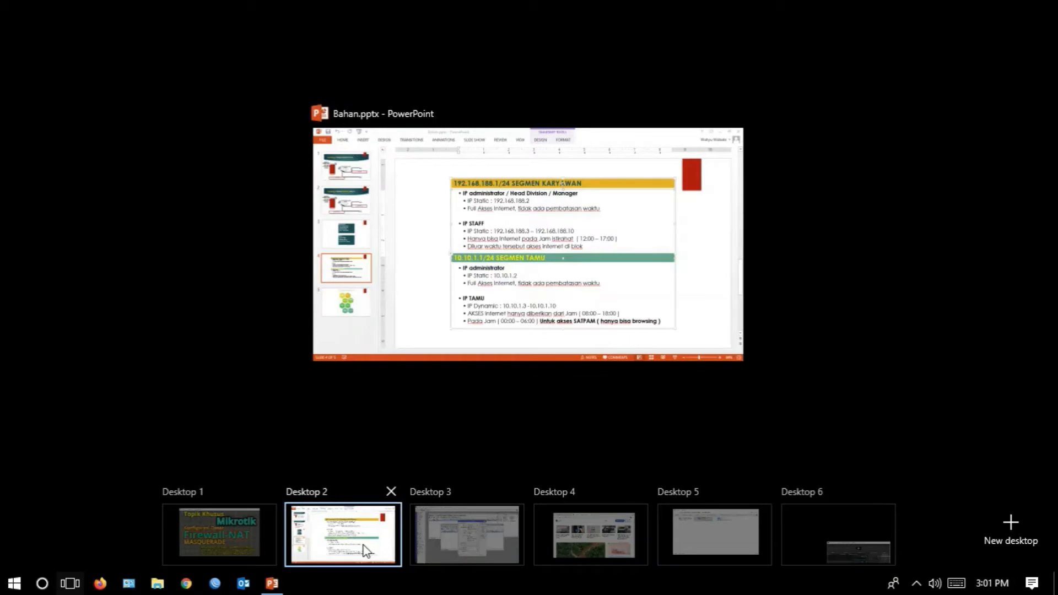
click(545, 243)
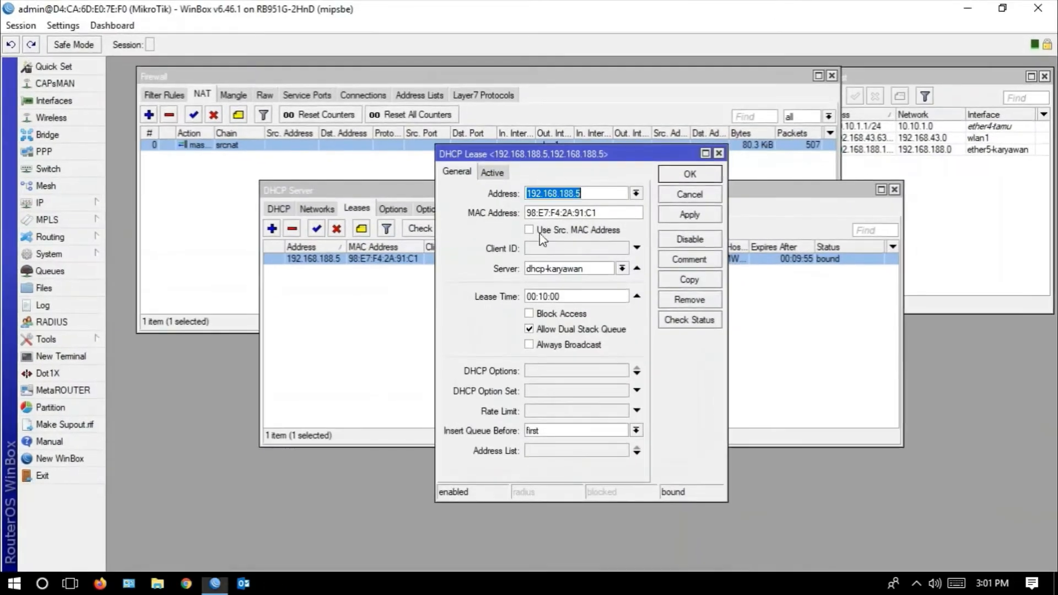
click(597, 194)
key(BackSpace)
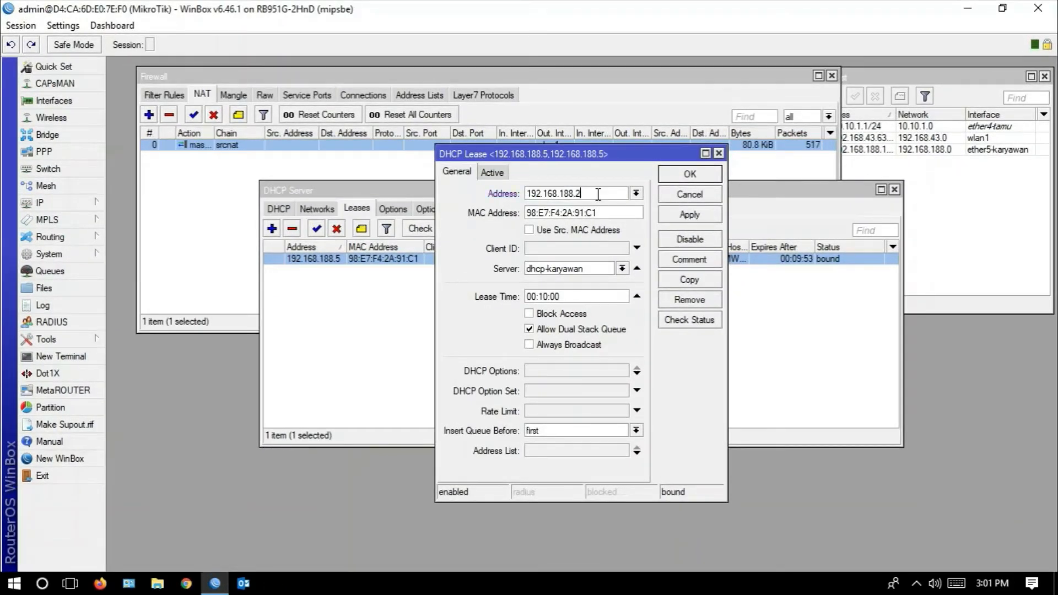
click(686, 219)
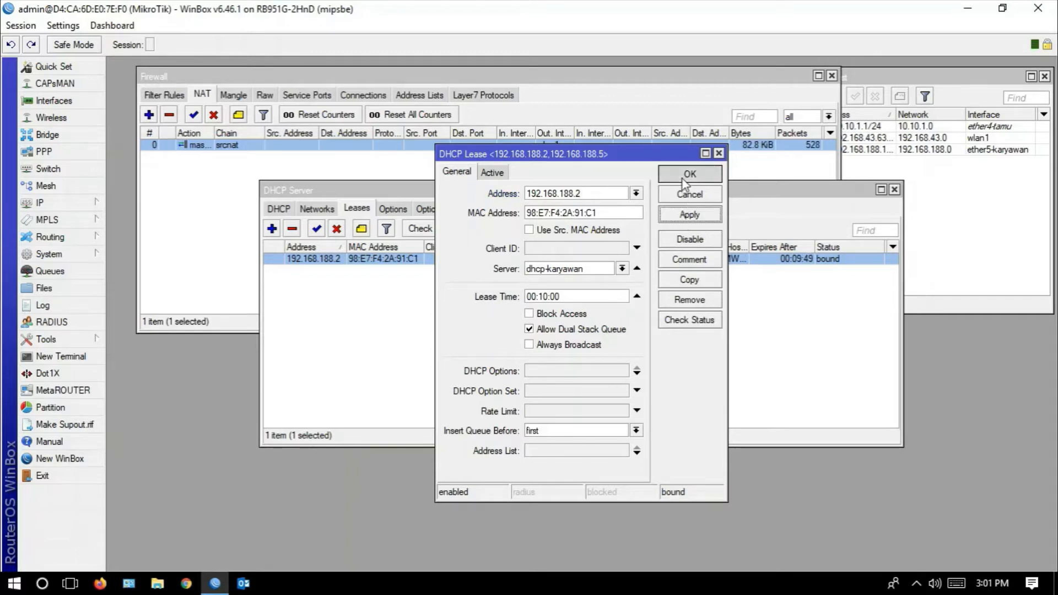
click(684, 175)
- Remove the existing srcnat masquerade rule from the firewall NAT list
click(199, 184)
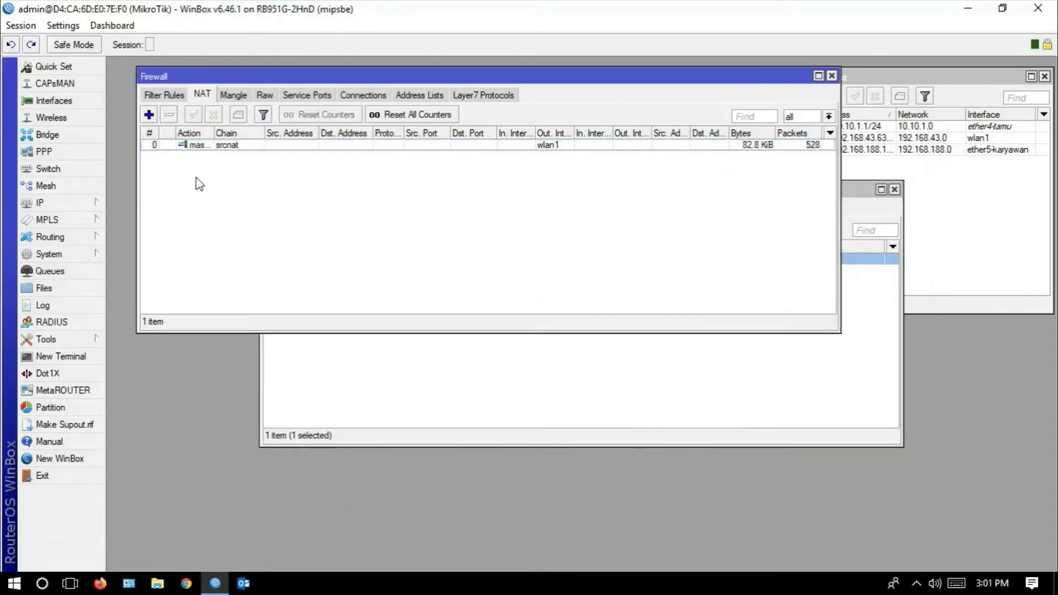
click(223, 148)
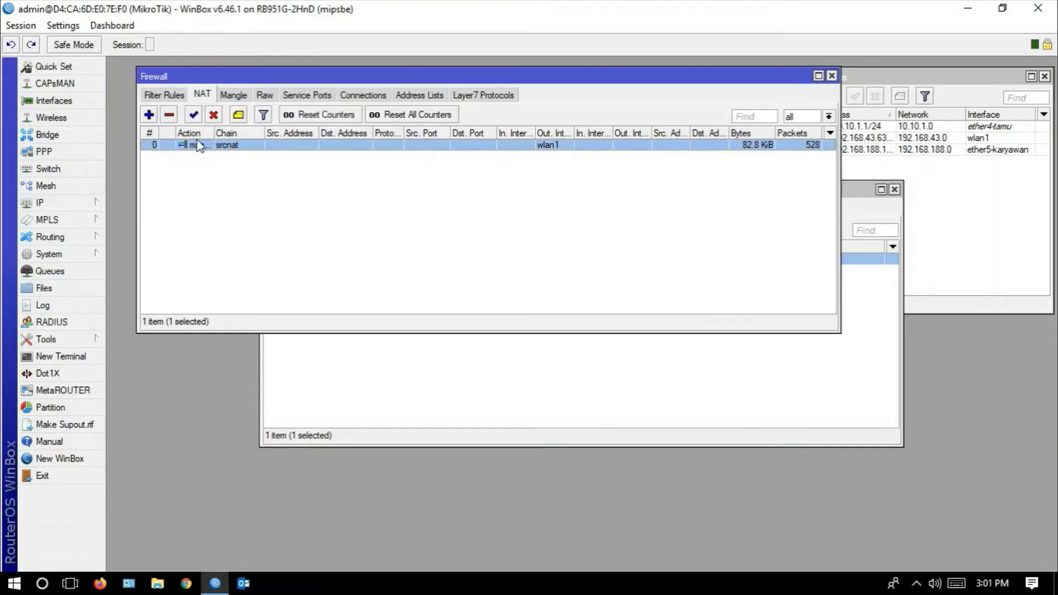
click(169, 115)
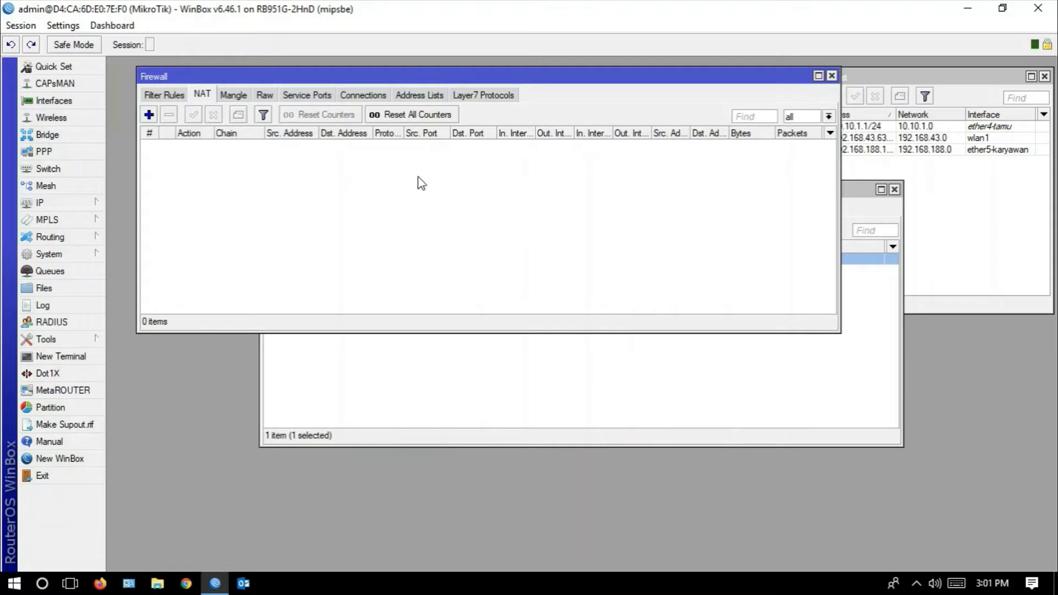
- Start a new srcnat NAT rule with source address 192.168.188.2 and outgoing interface wlan1
click(148, 114)
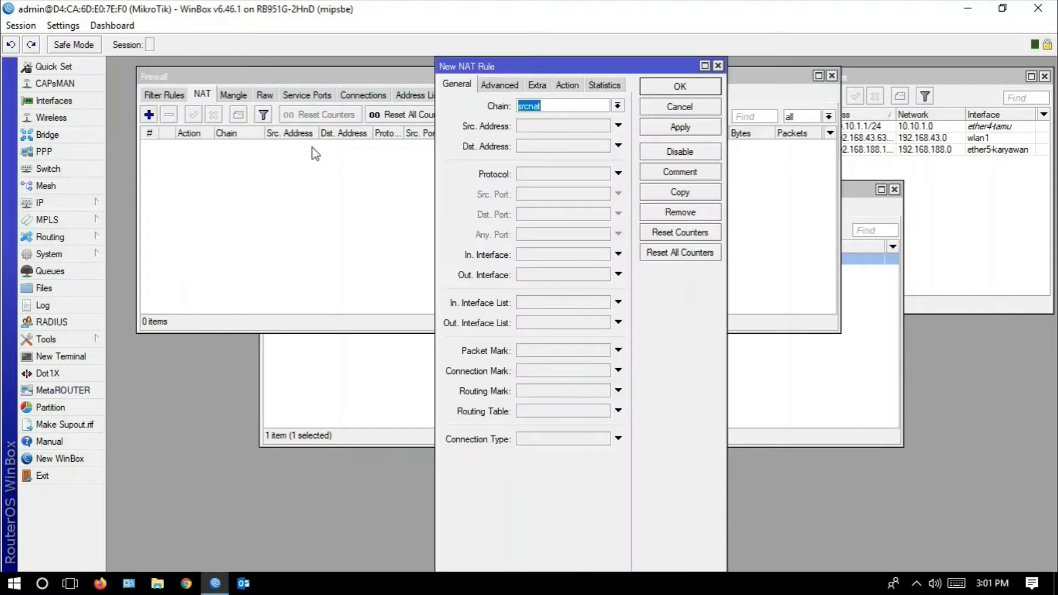
click(543, 125)
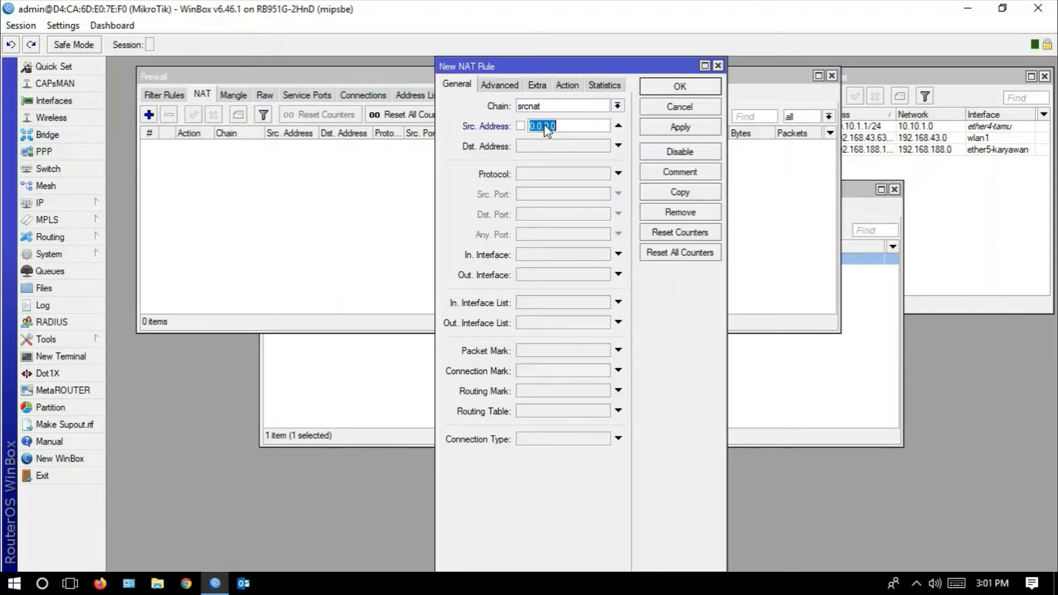
text(192.168.188.2)
click(574, 280)
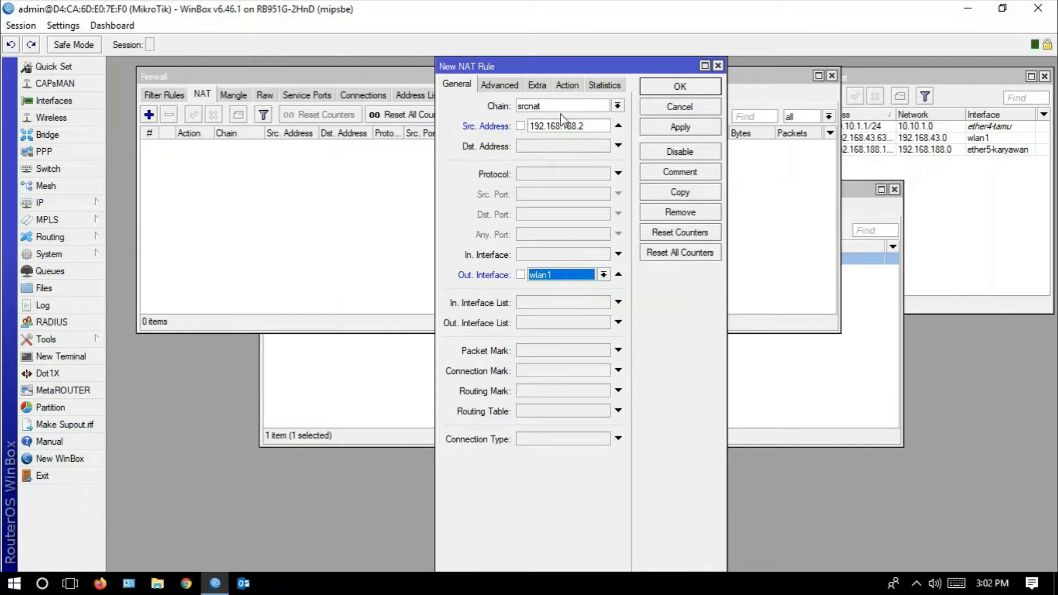
- Set the new NAT rule's action to masquerade and save it, and widen the Src. Address column in the NAT list
click(573, 87)
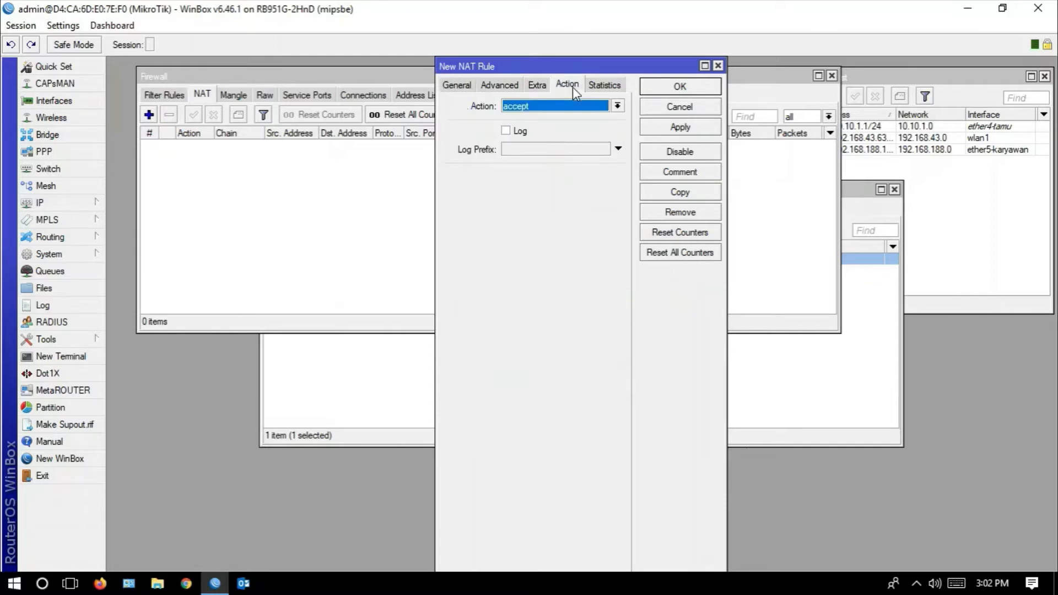
click(560, 115)
click(549, 177)
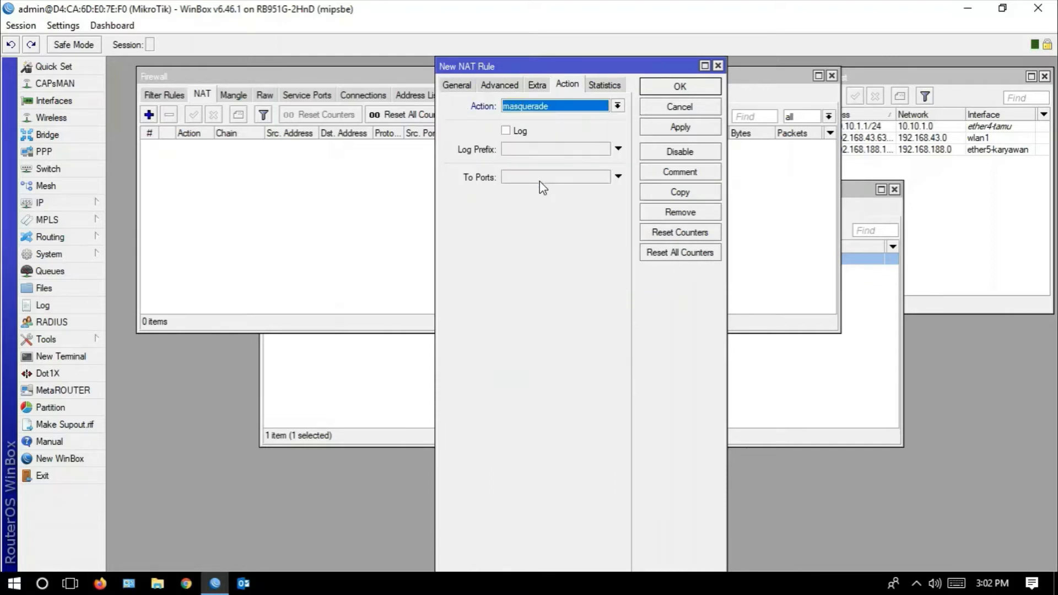
click(572, 108)
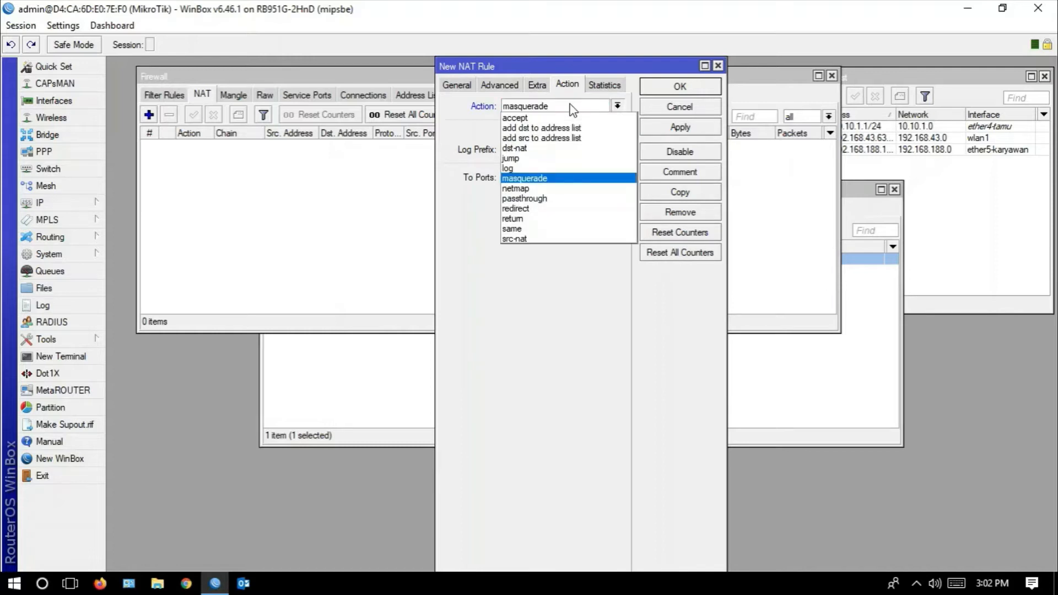
click(551, 178)
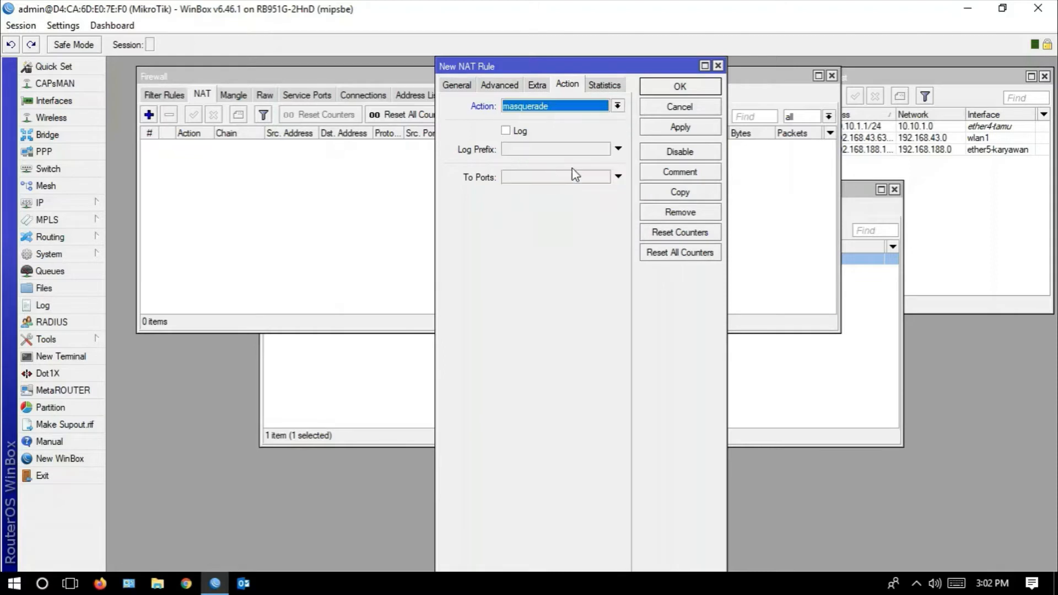
click(654, 132)
click(673, 88)
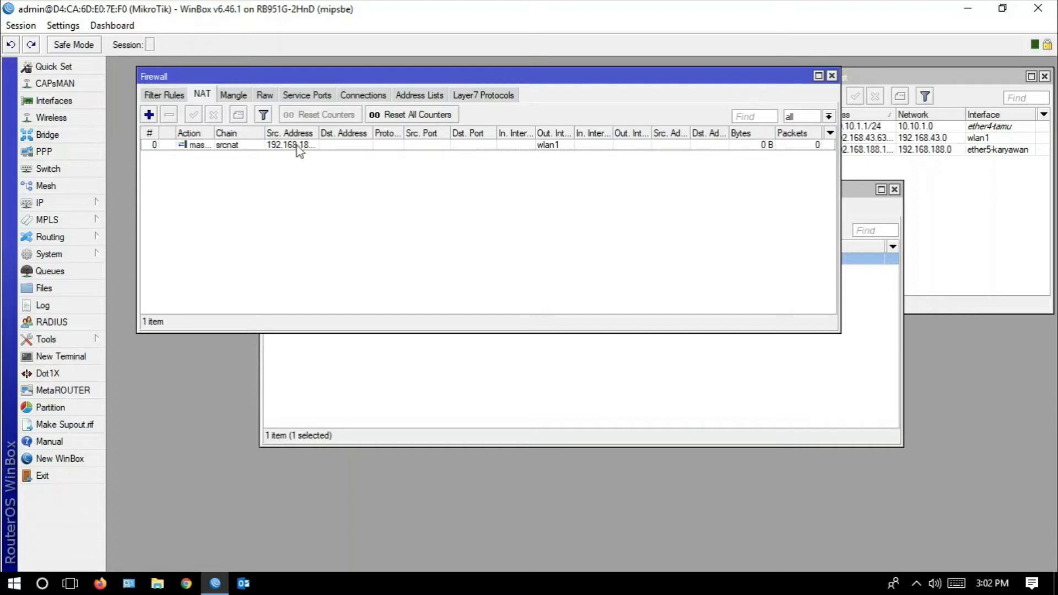
double_click(319, 133)
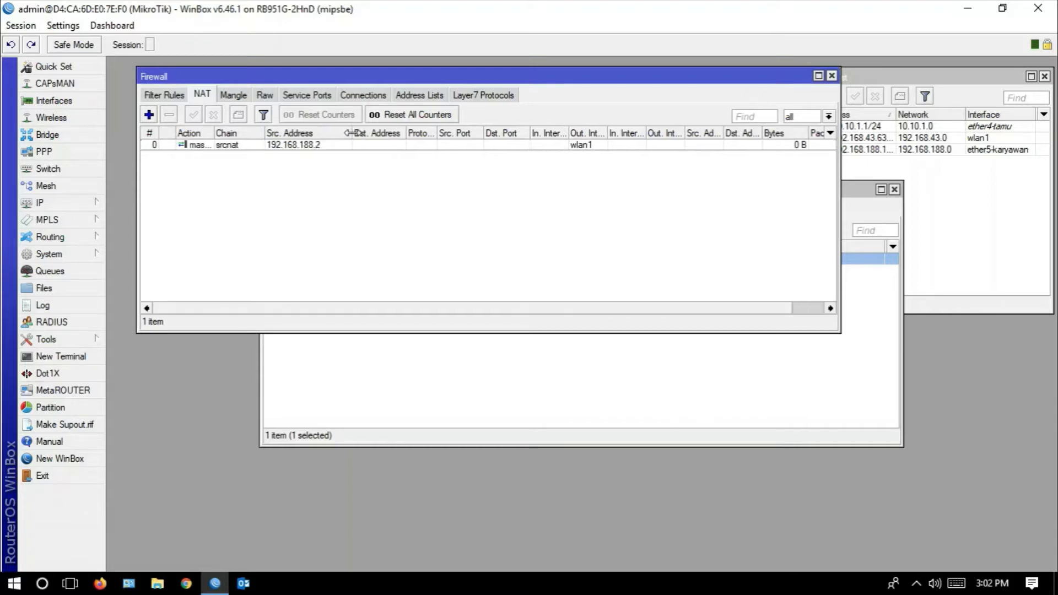
click(326, 145)
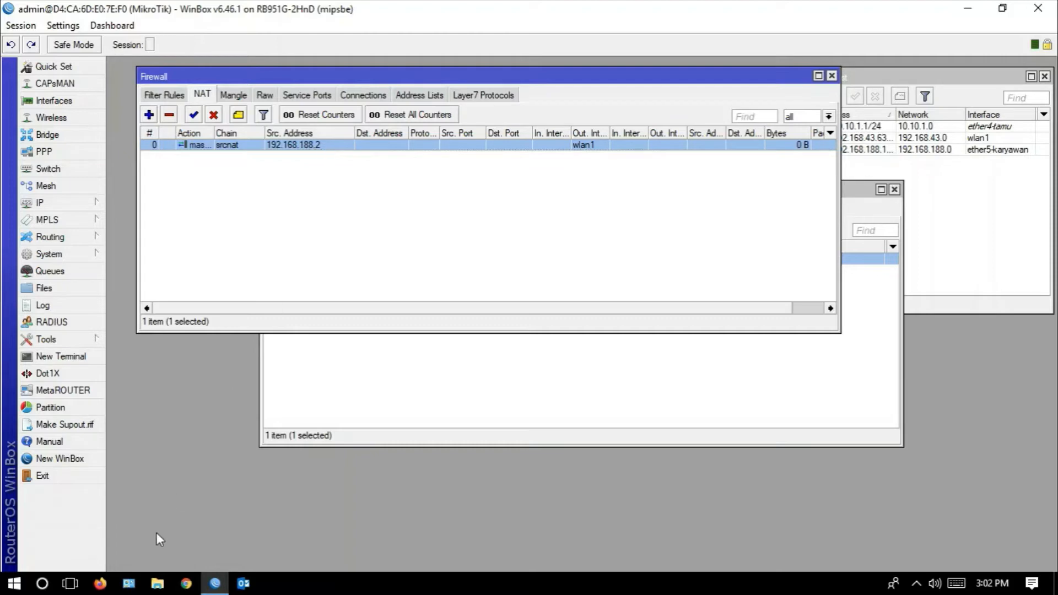
- Switch to Chrome and reload detik.com to test internet access under the new NAT rule
click(80, 589)
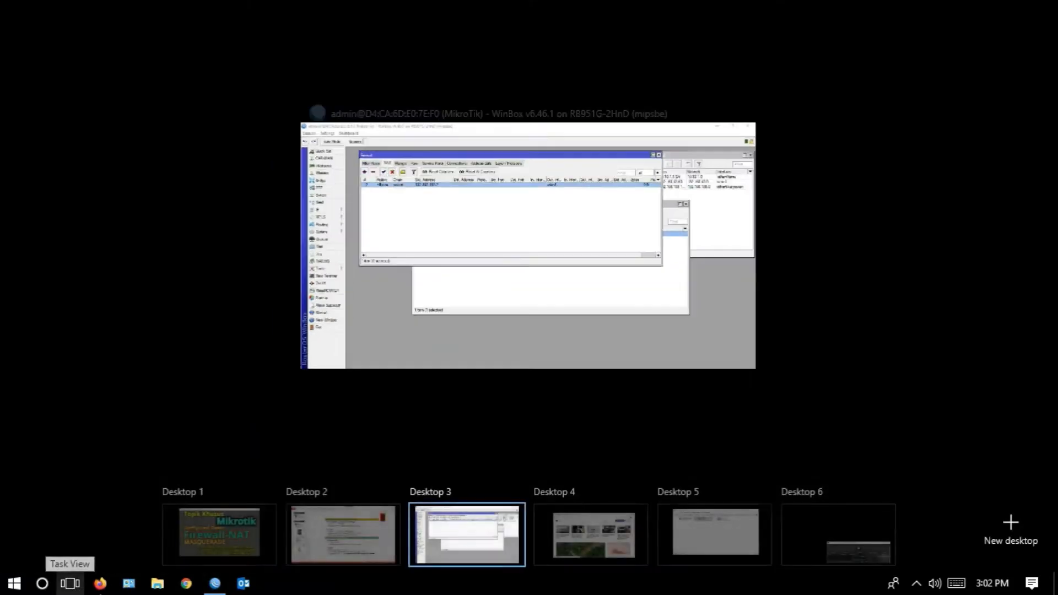
click(632, 548)
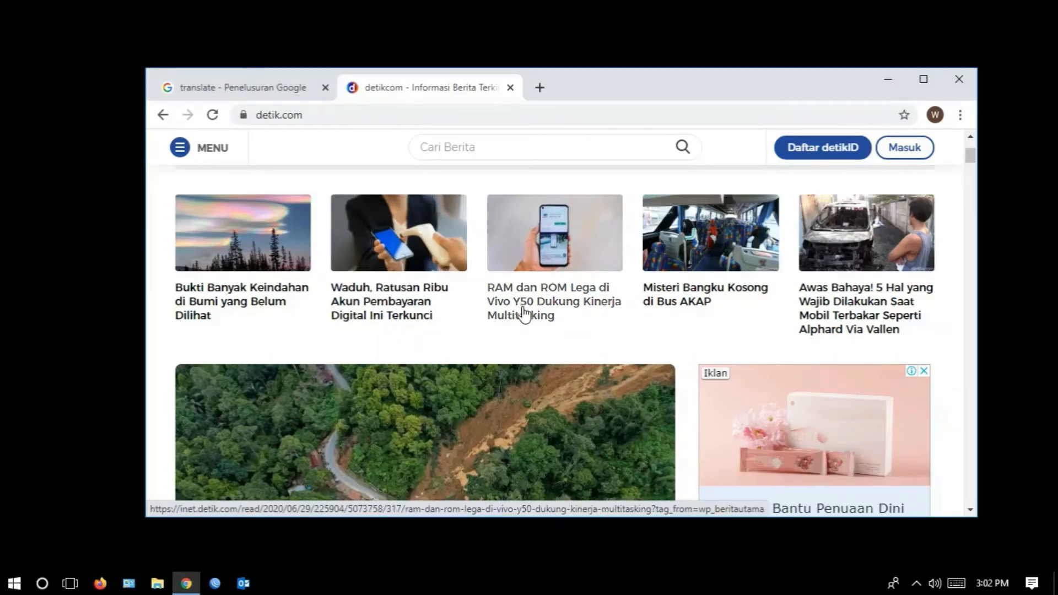
click(316, 118)
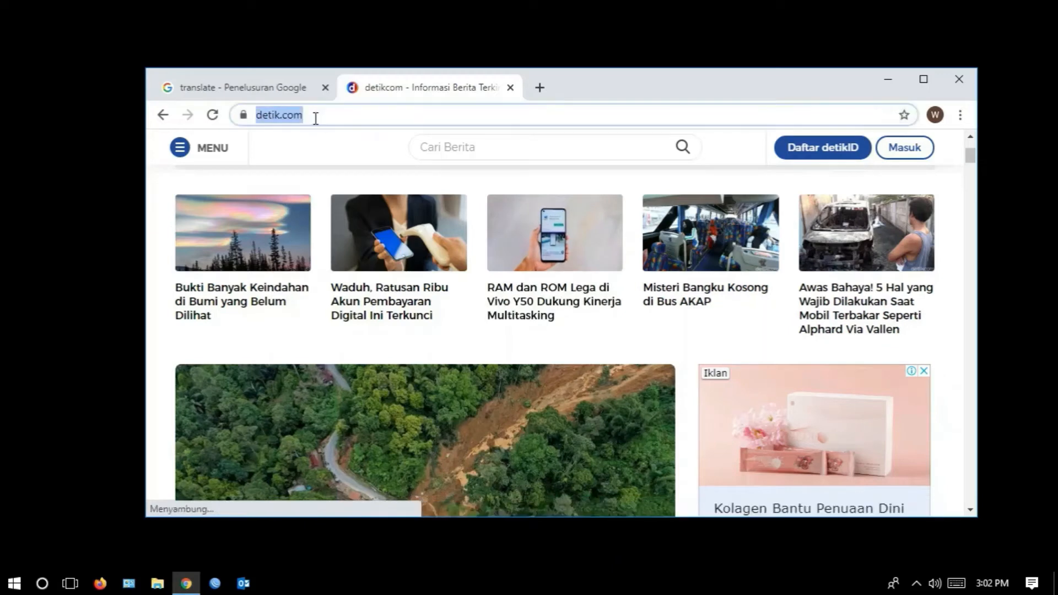
key(Return)
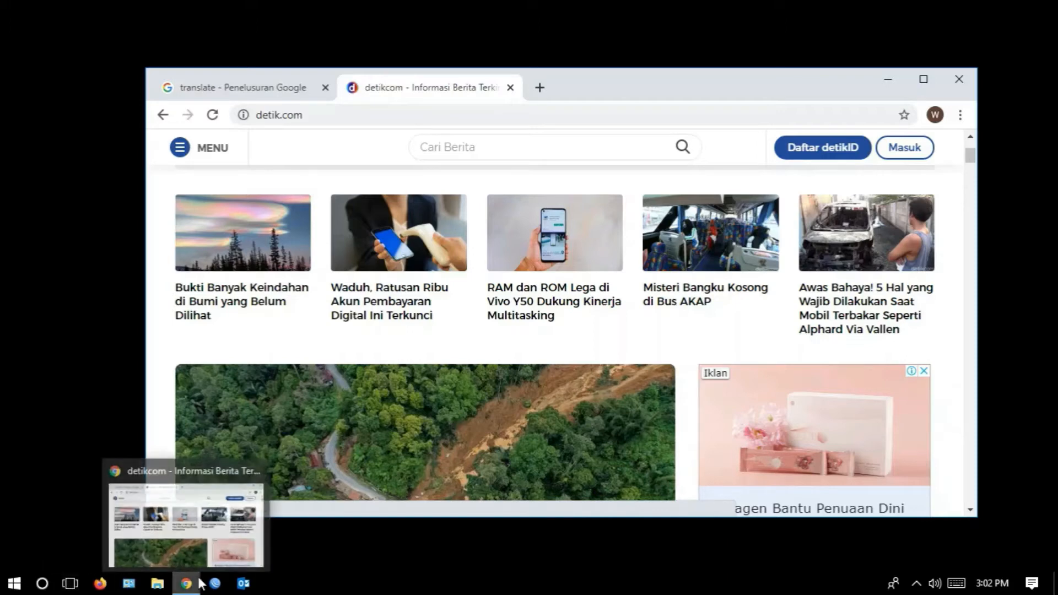
- Return to WinBox and compare the karyawan lease's assigned address with its active address in the DHCP leases
click(70, 583)
click(456, 550)
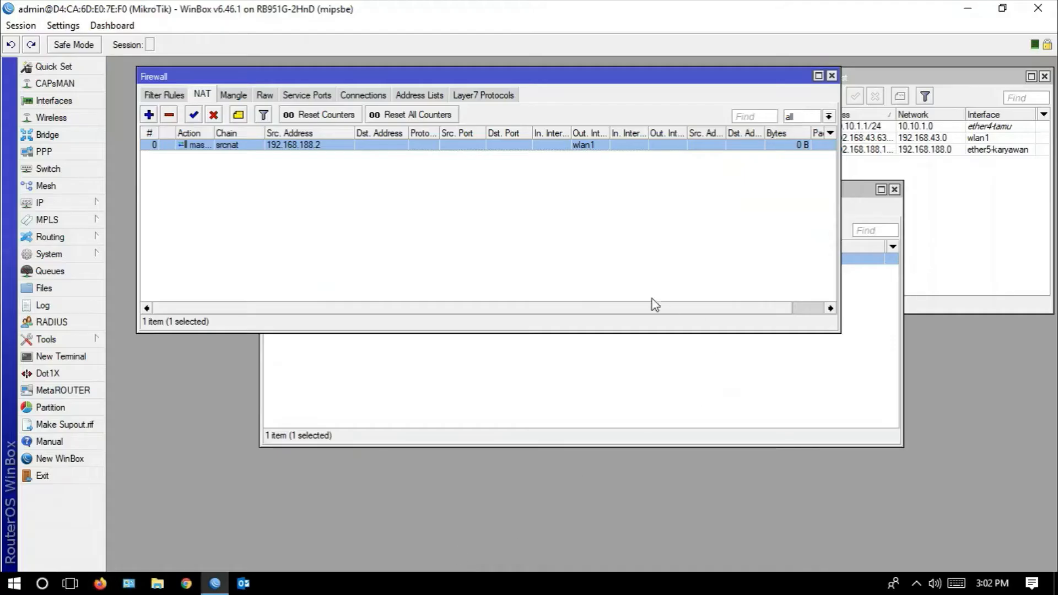
click(631, 391)
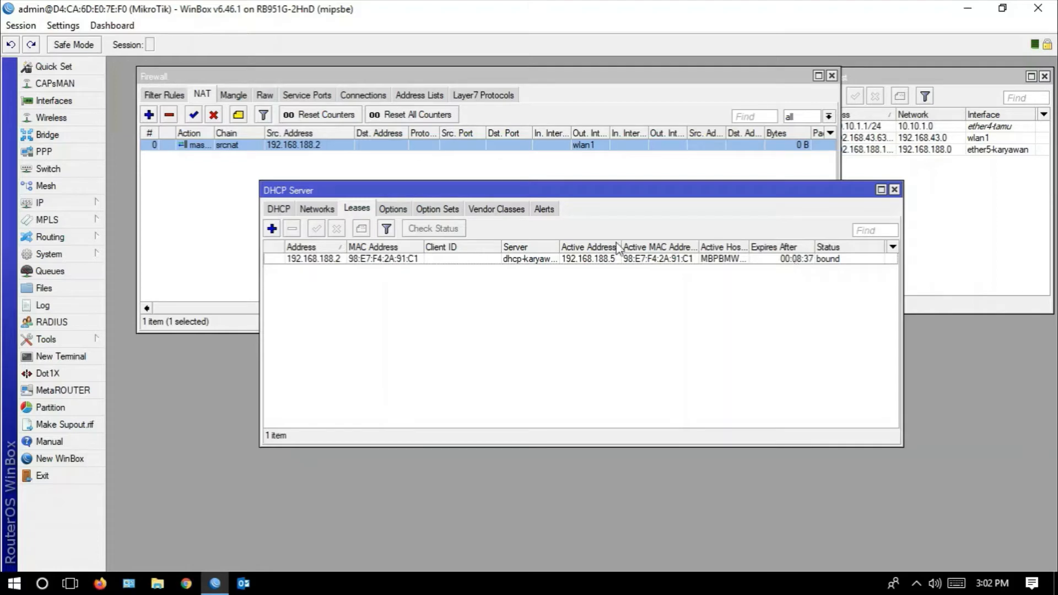
click(334, 261)
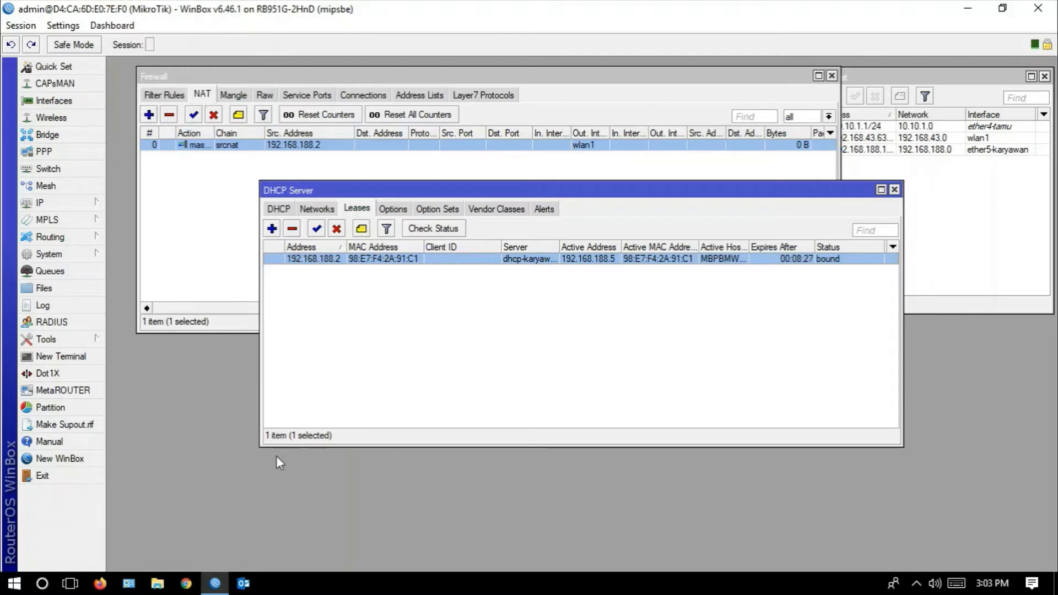
- Switch to the desktop with Network Connections and open a Command Prompt there
click(12, 584)
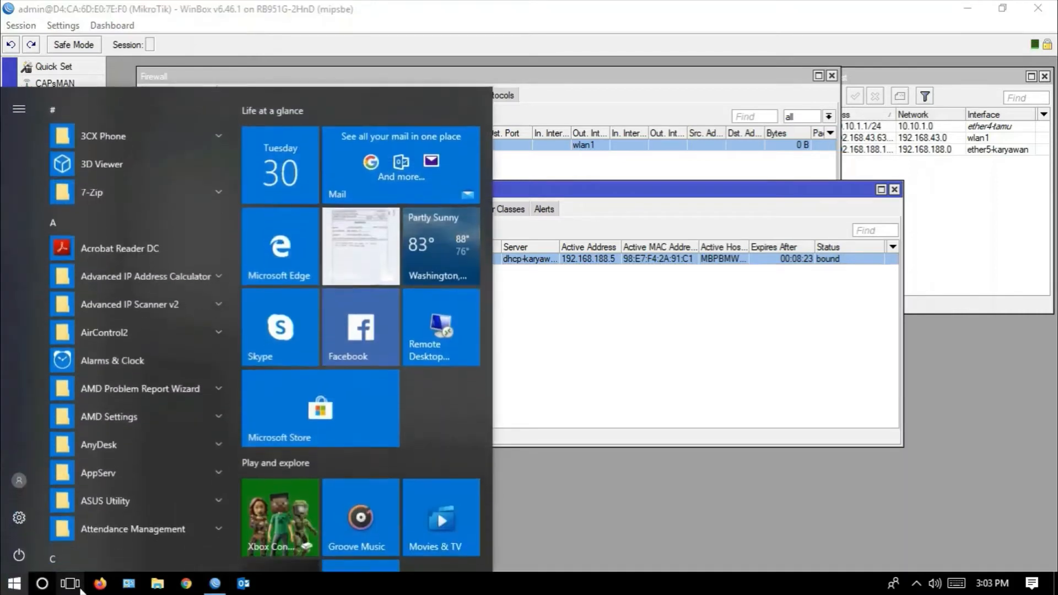
click(71, 584)
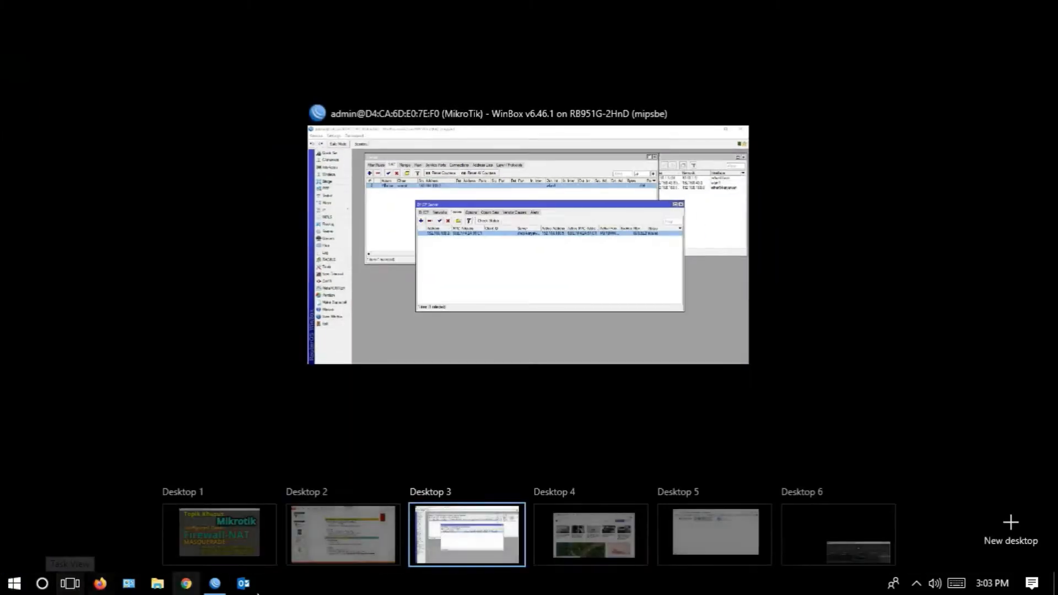
click(713, 538)
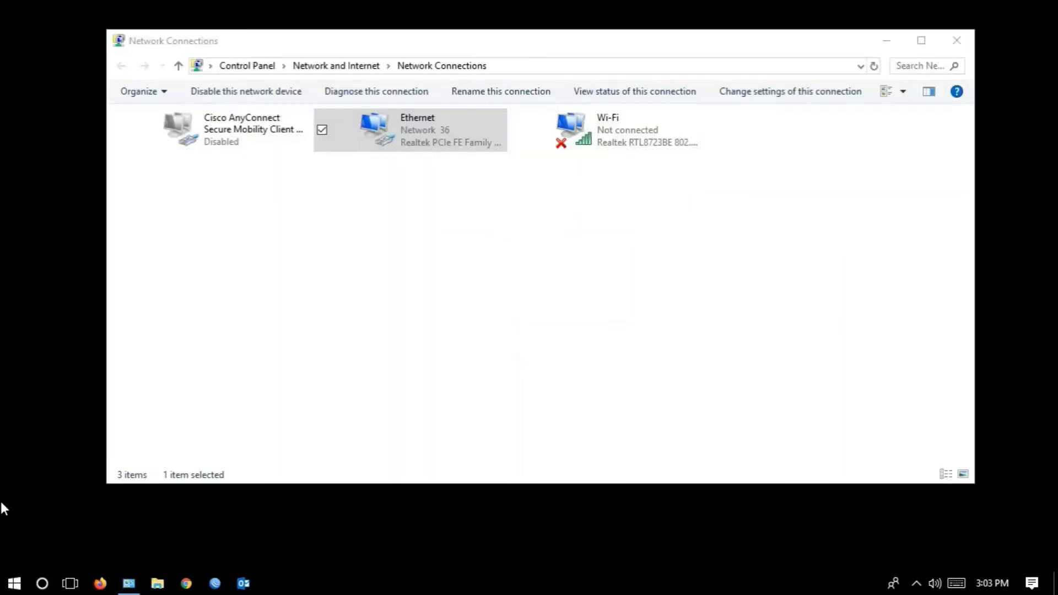
right_click(13, 584)
click(15, 581)
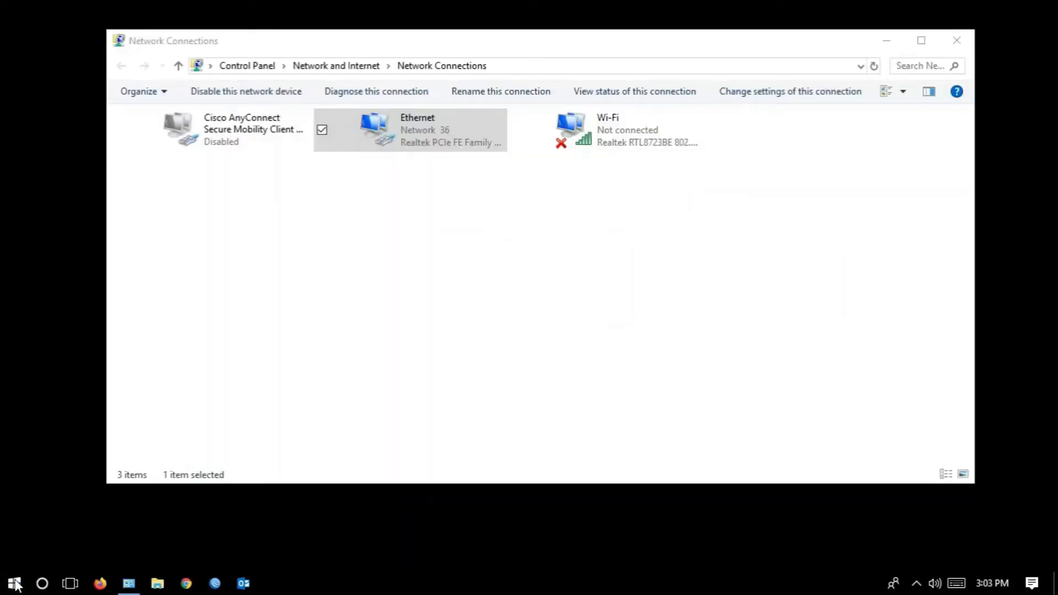
click(15, 583)
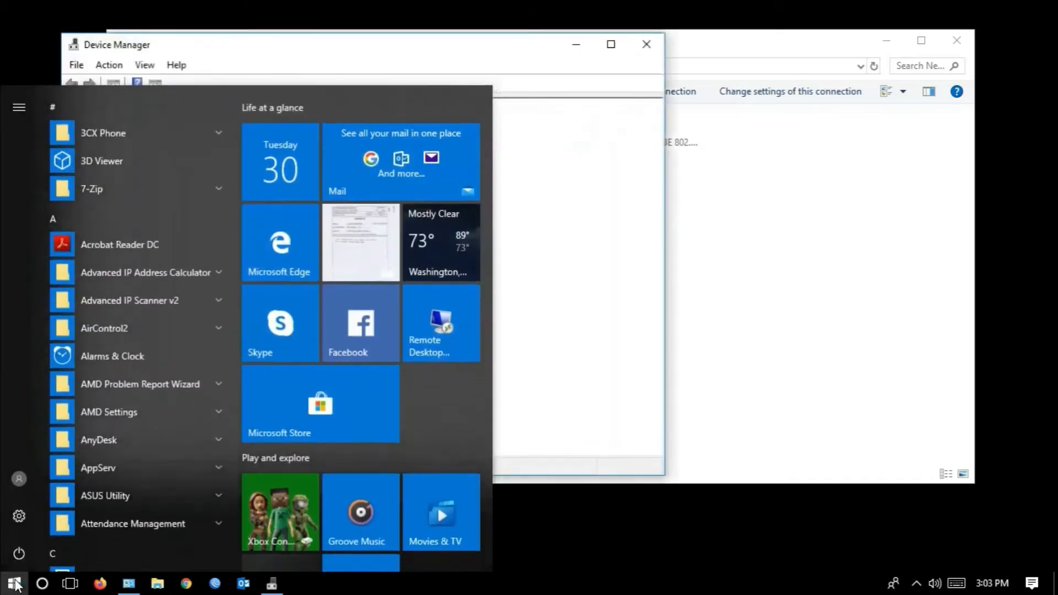
text(cmd)
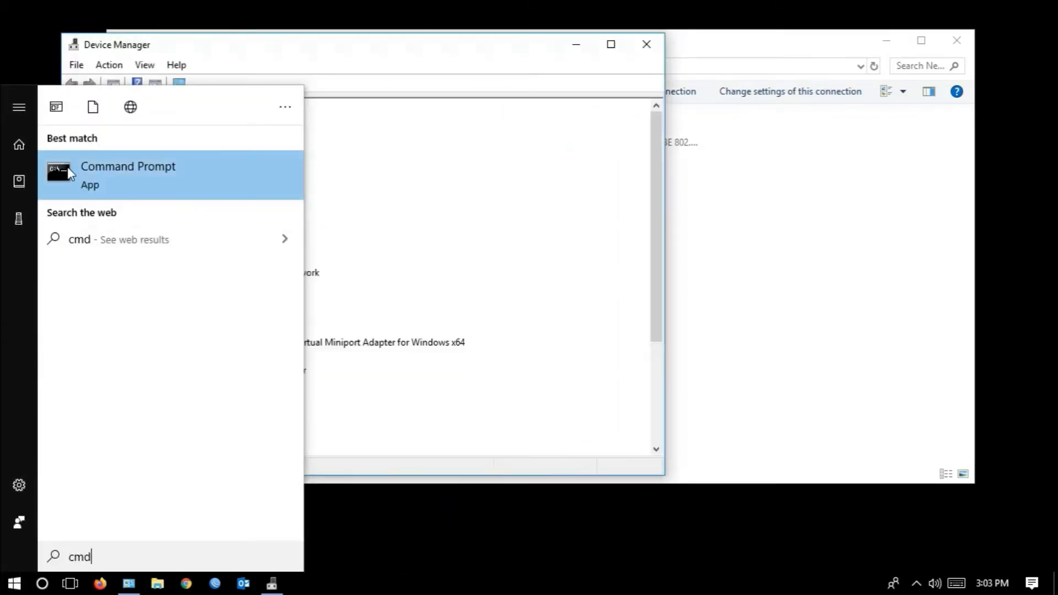
click(68, 172)
- Change the Command Prompt's directory to the root of drive C and clear its output
text(cd..)
key(Return)
text(cd..)
key(Return)
text(cls)
key(Return)
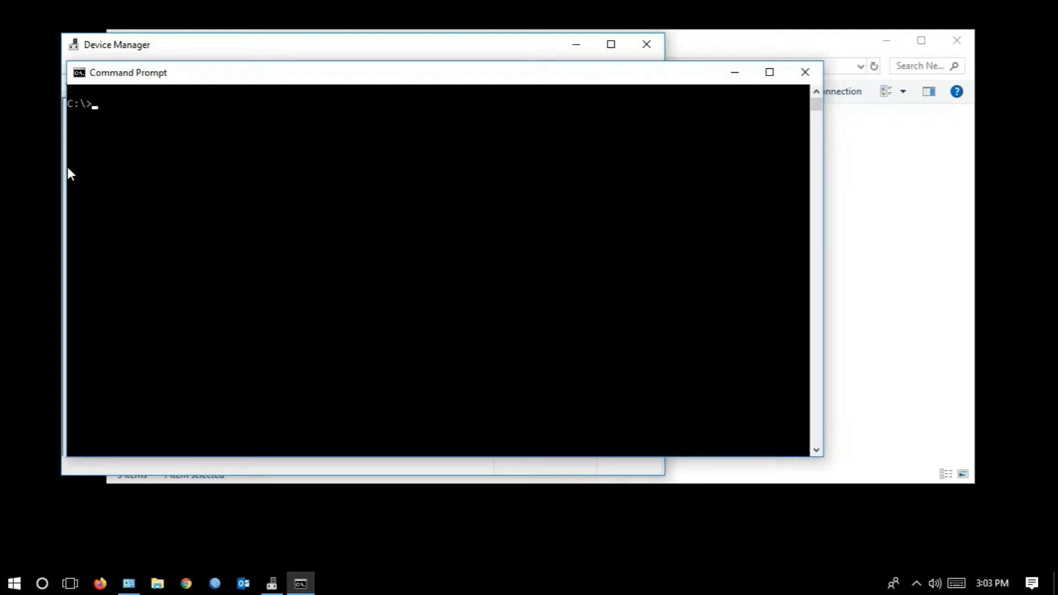
- Renew the client's IP address with ipconfig /renew
text(ipconfig /a)
text(enew)
key(Return)
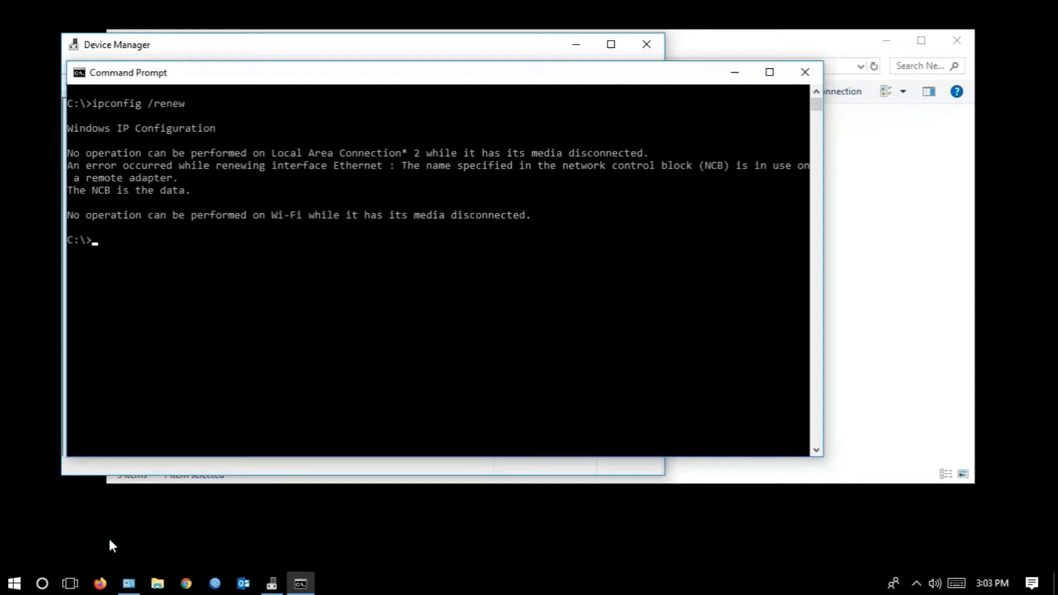
- Return to WinBox, check the karyawan lease's active address, and inspect the dhcp-karyawan server's lease time without changing it
click(68, 584)
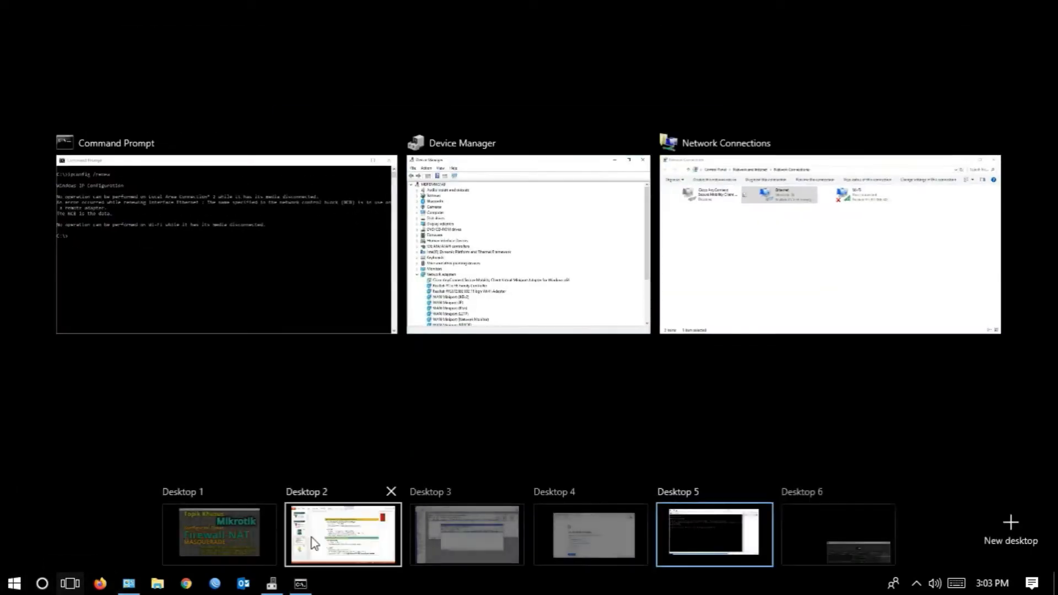
click(438, 538)
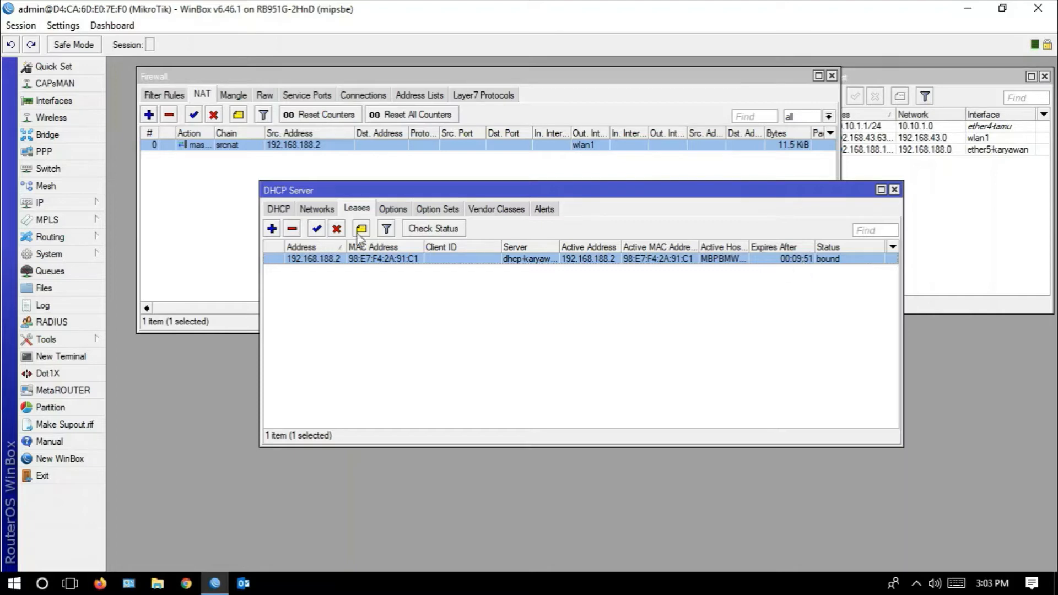
click(278, 209)
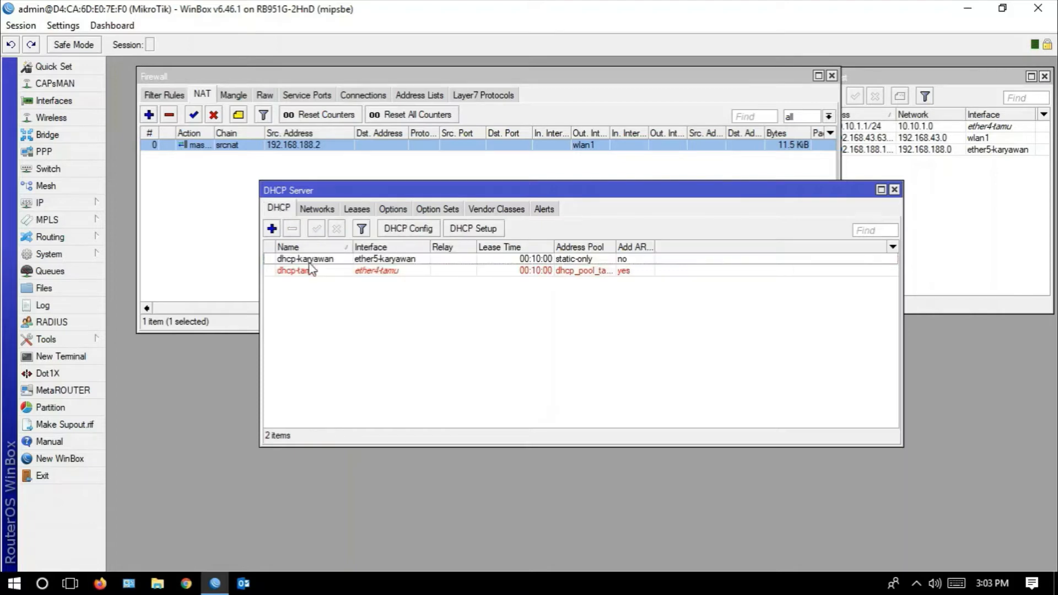
double_click(307, 262)
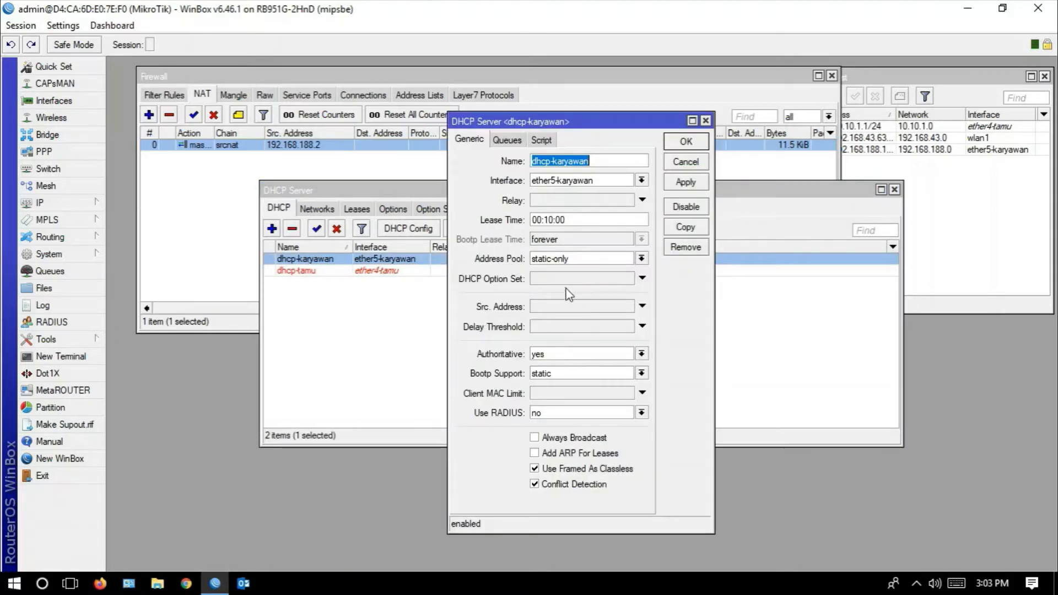
click(570, 219)
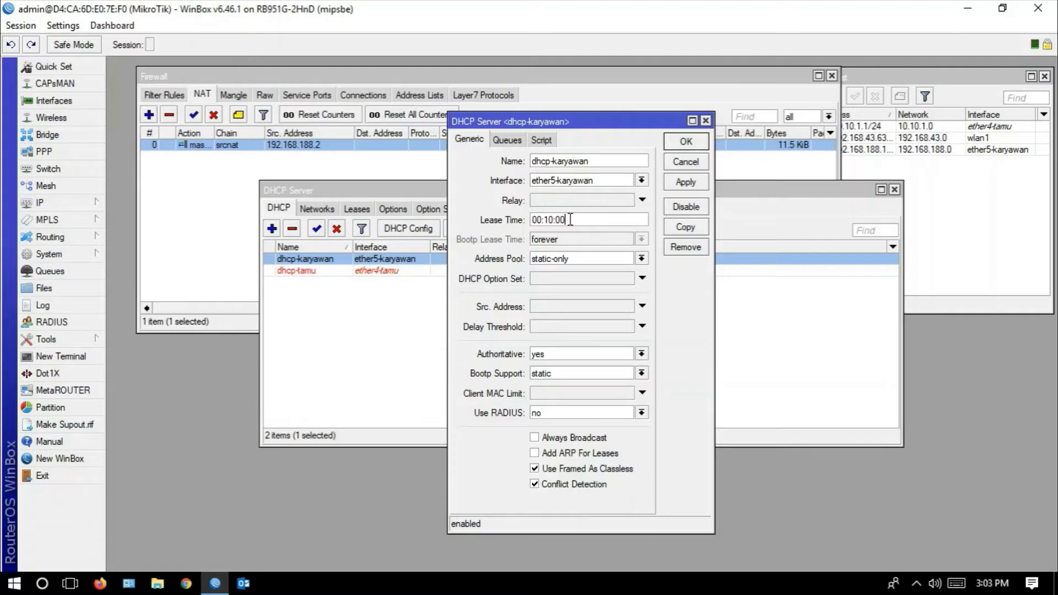
click(686, 163)
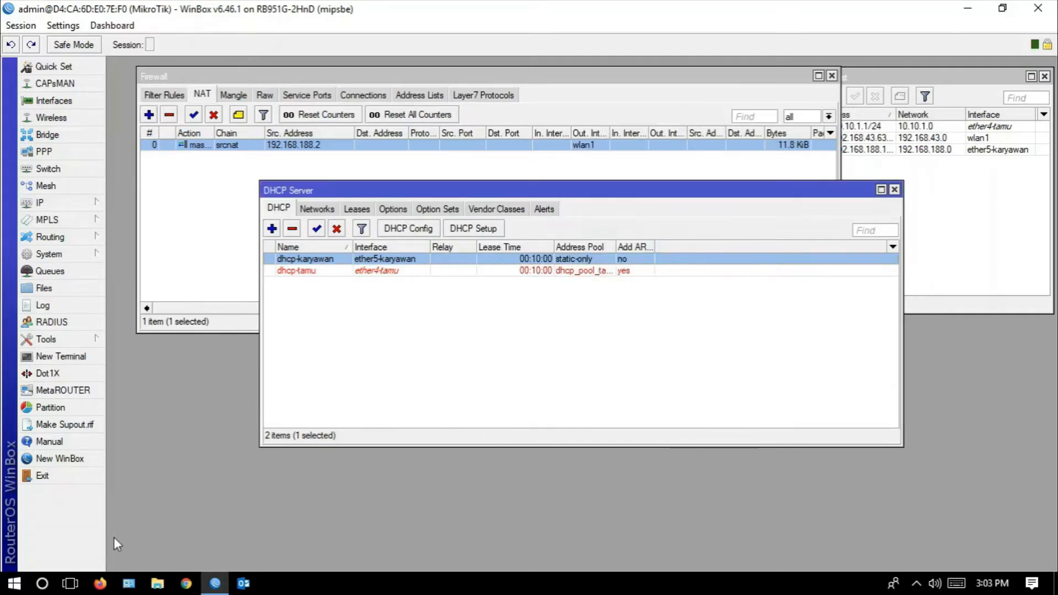
click(70, 583)
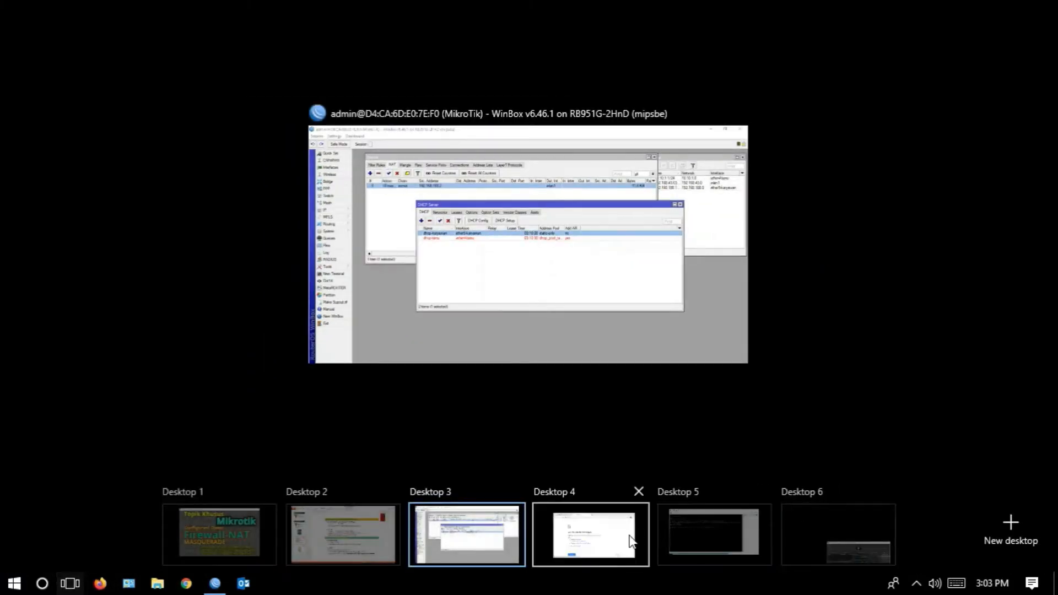
mouse_move(679, 529)
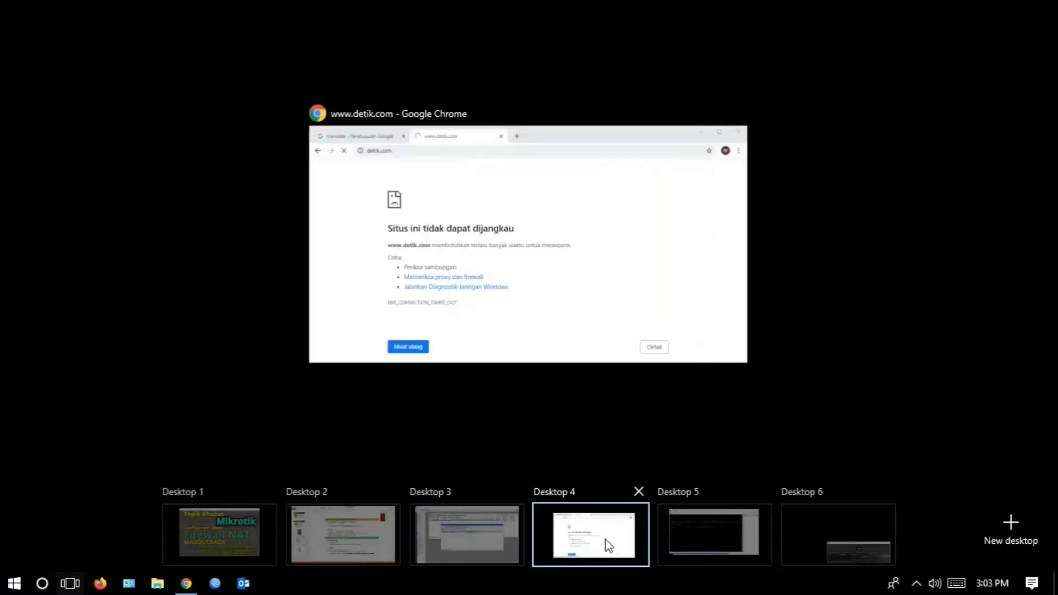
click(606, 541)
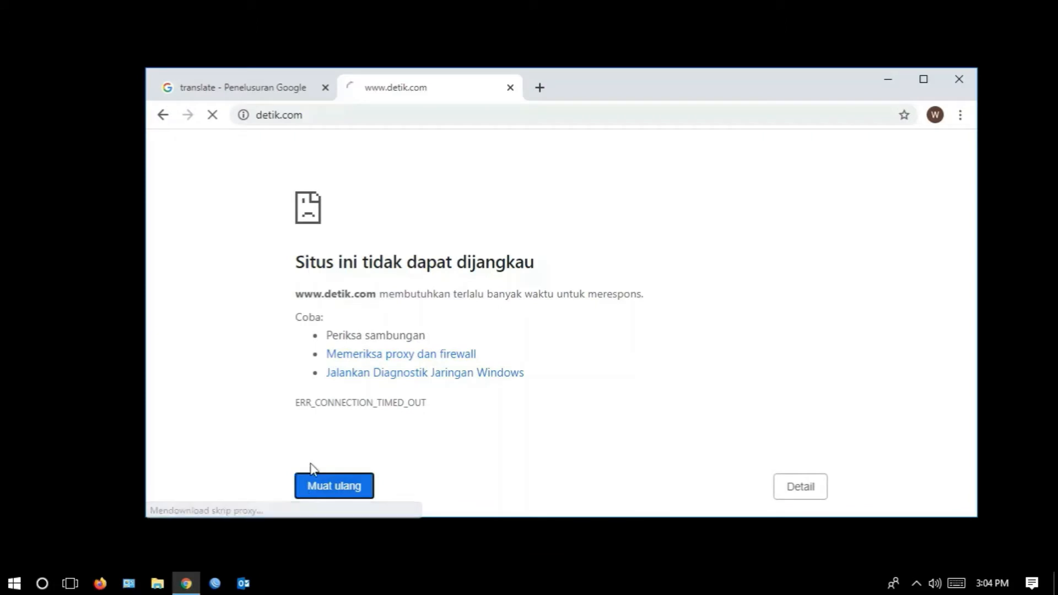
click(307, 109)
click(306, 109)
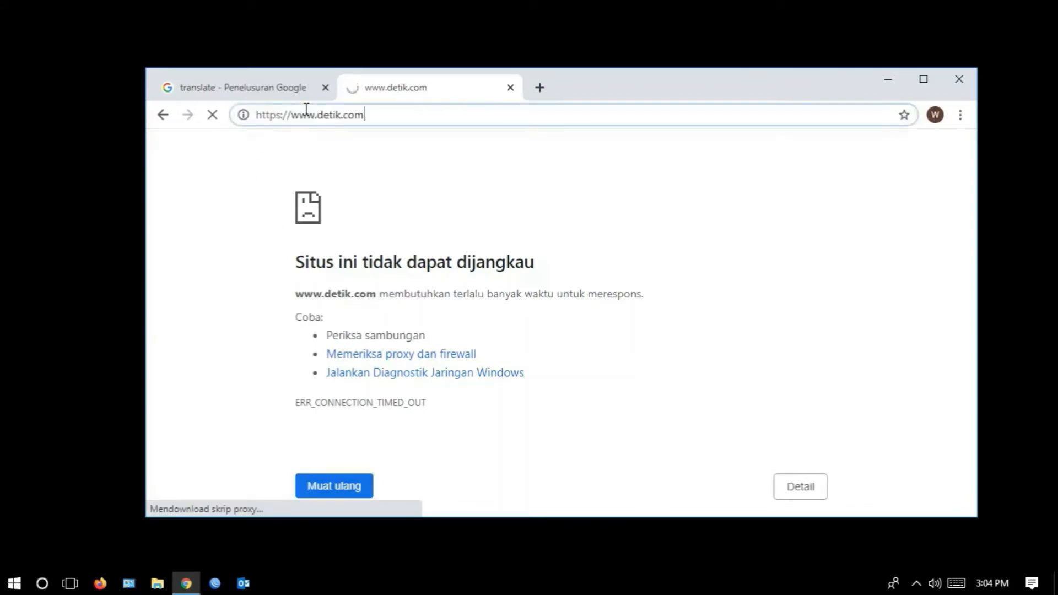
key(Return)
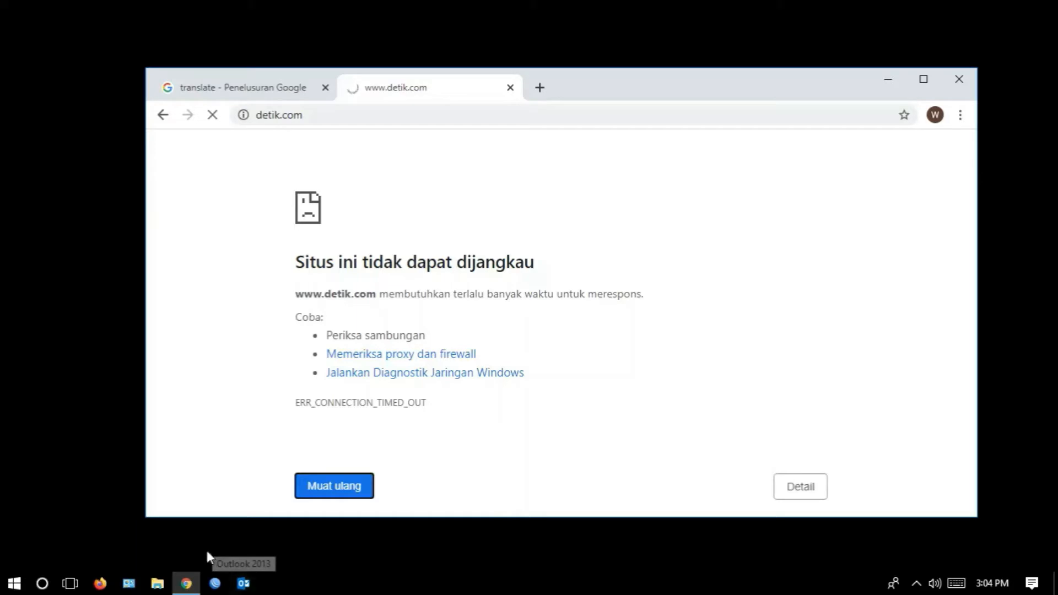
- Open the detikInet section of detik.com and browse its page to check that other pages load
click(70, 583)
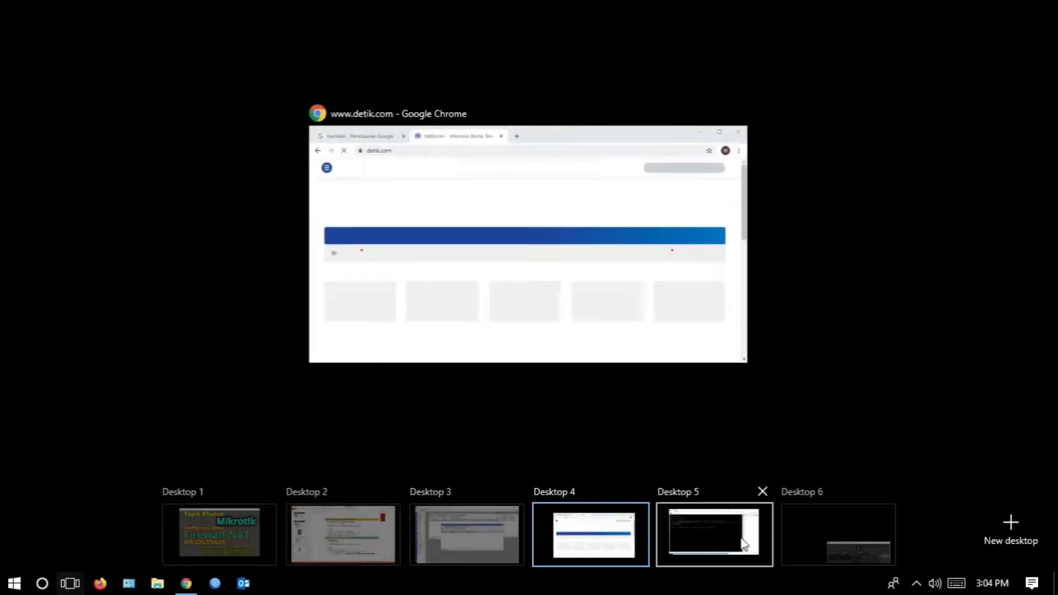
mouse_move(744, 542)
click(607, 543)
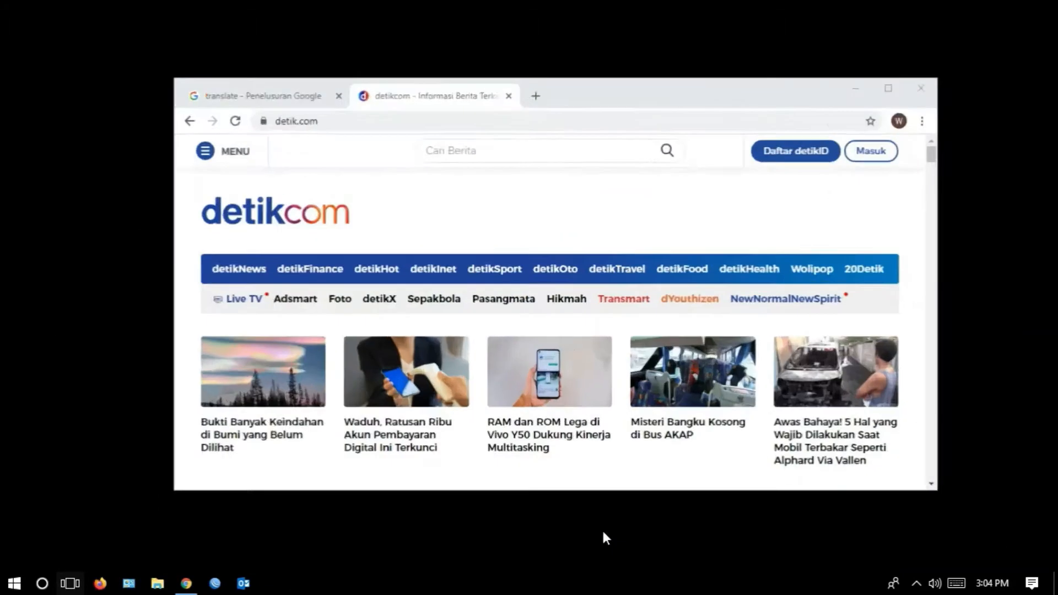
click(451, 291)
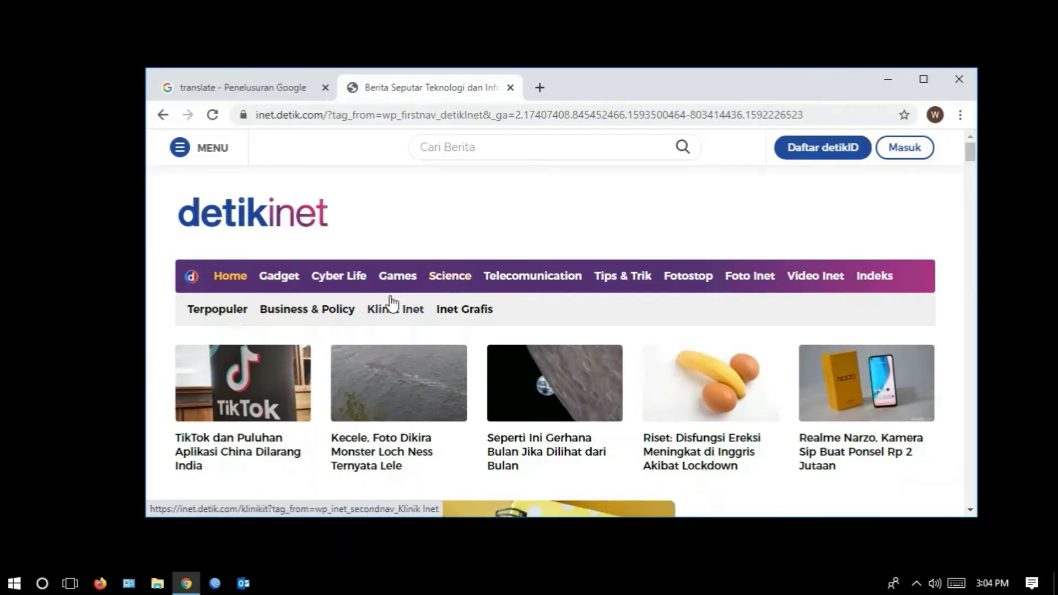
scroll(392, 300, down, 5)
scroll(391, 301, up, 4)
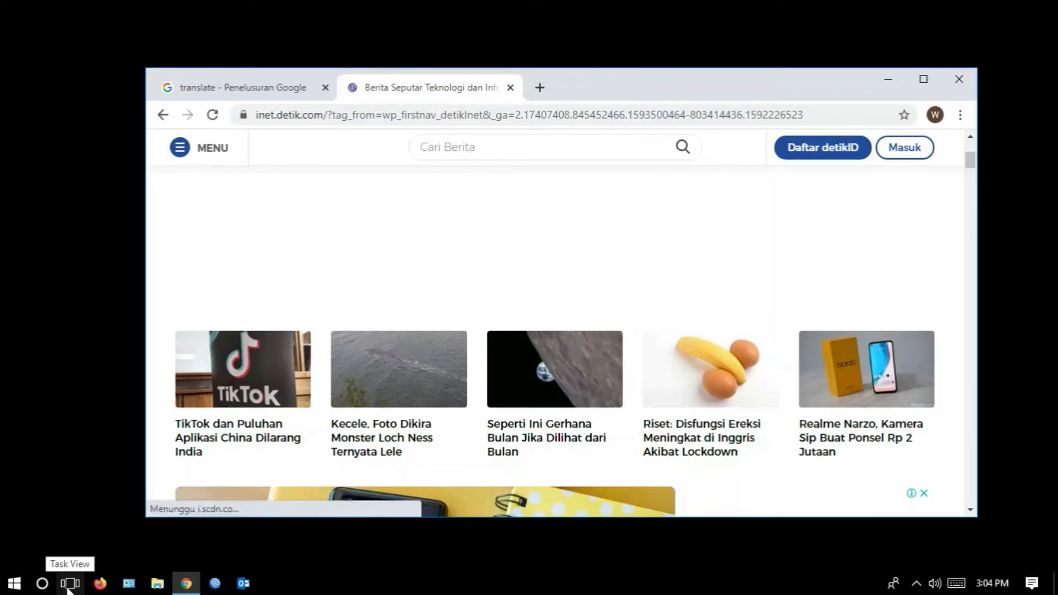
- Check the masquerade rule's byte counter in WinBox and review the karyawan segment's access plan in PowerPoint
click(67, 585)
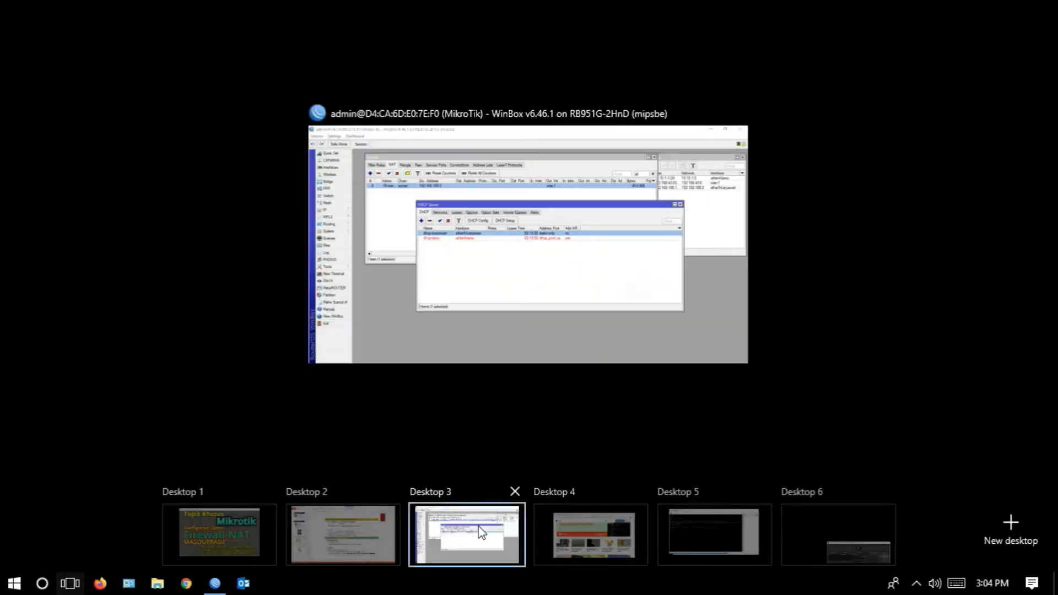
click(481, 532)
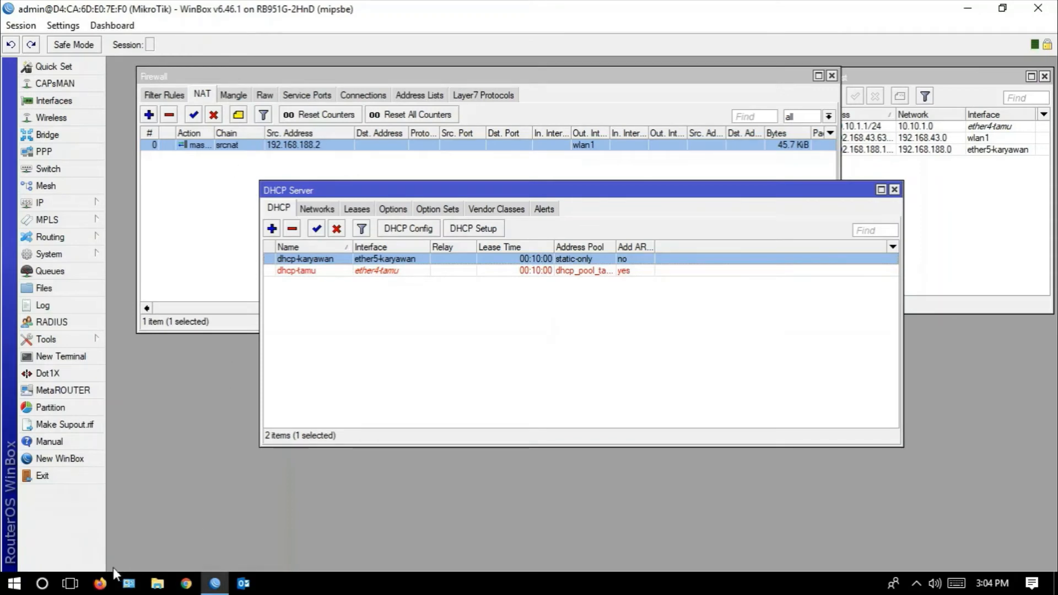
click(72, 587)
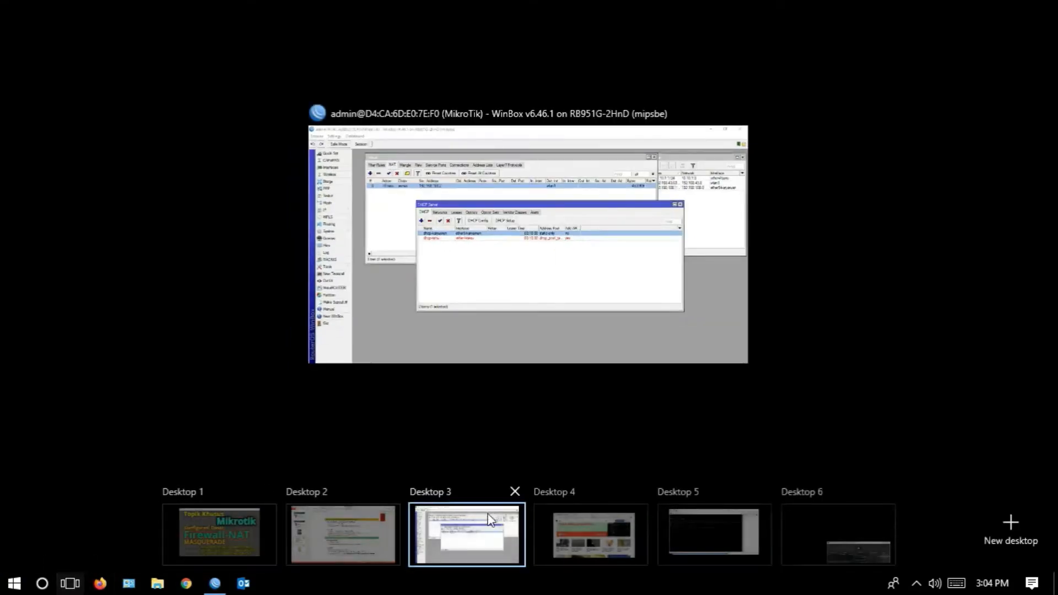
click(369, 550)
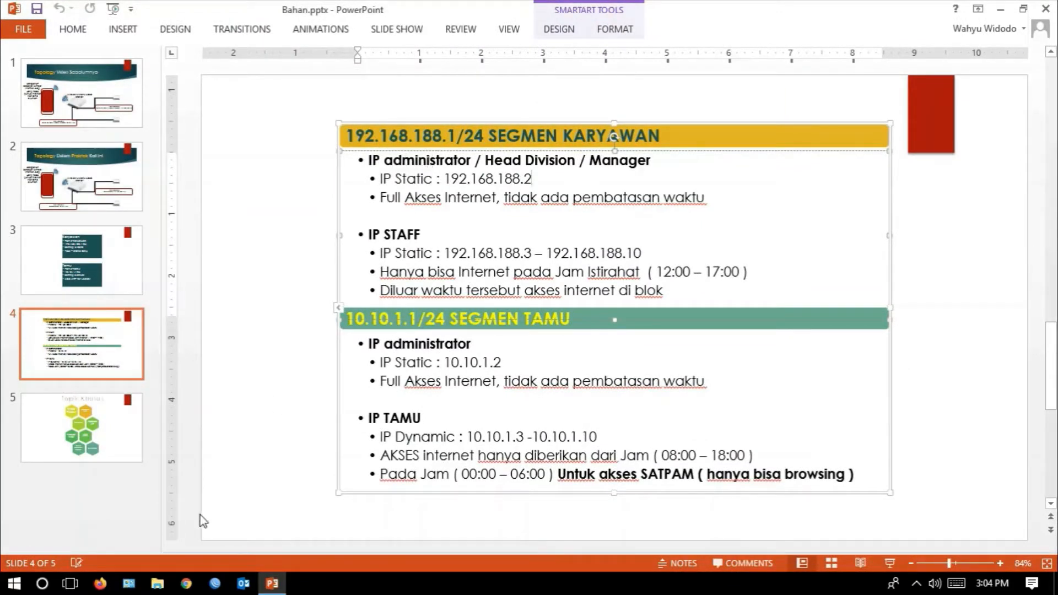
- Return to WinBox and move the DHCP Server window below the NAT list so the rules are uncovered
click(70, 582)
click(448, 550)
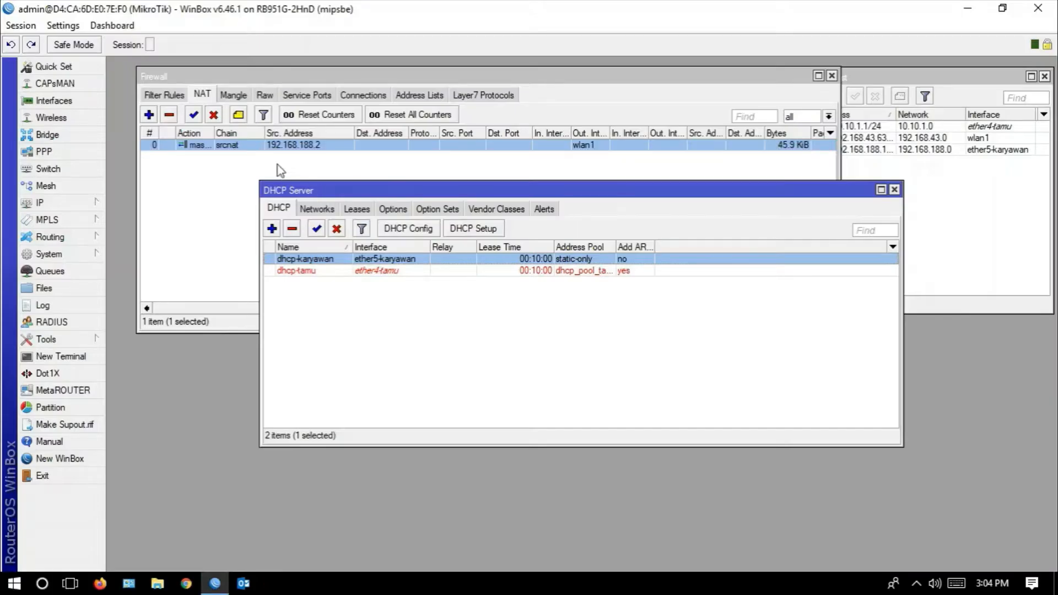
drag(336, 189, 213, 337)
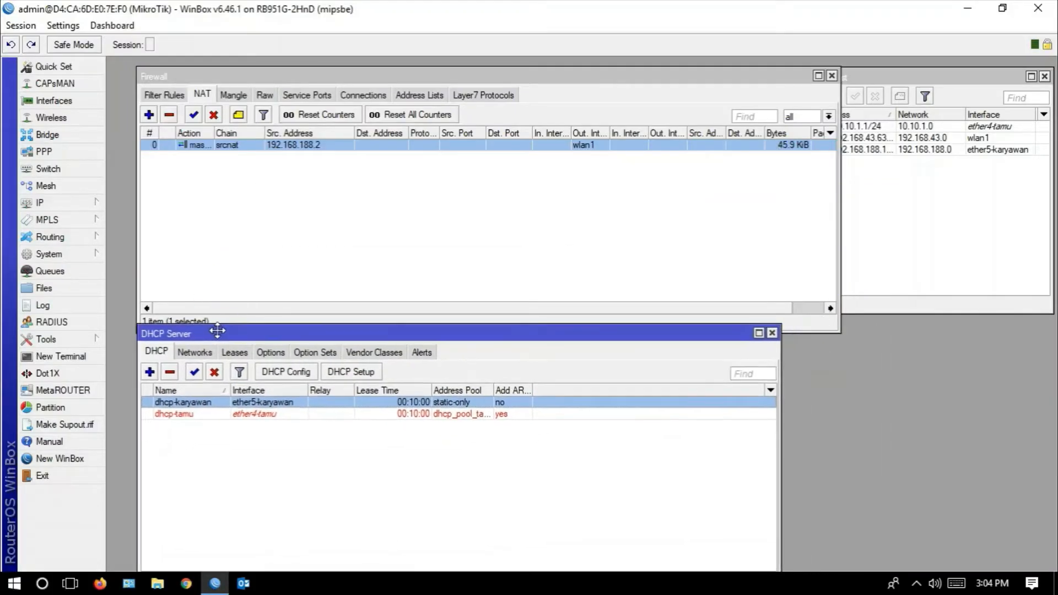
- Add the comment "IP Admin-Full Akses Internet" to the NAT rule for 192.168.188.2
right_click(199, 147)
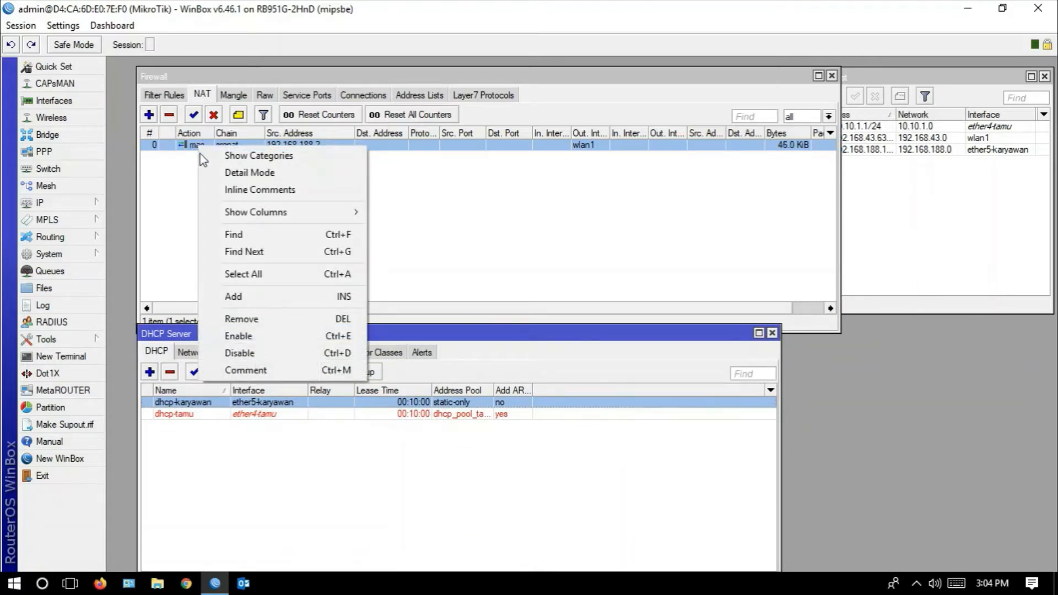
click(240, 115)
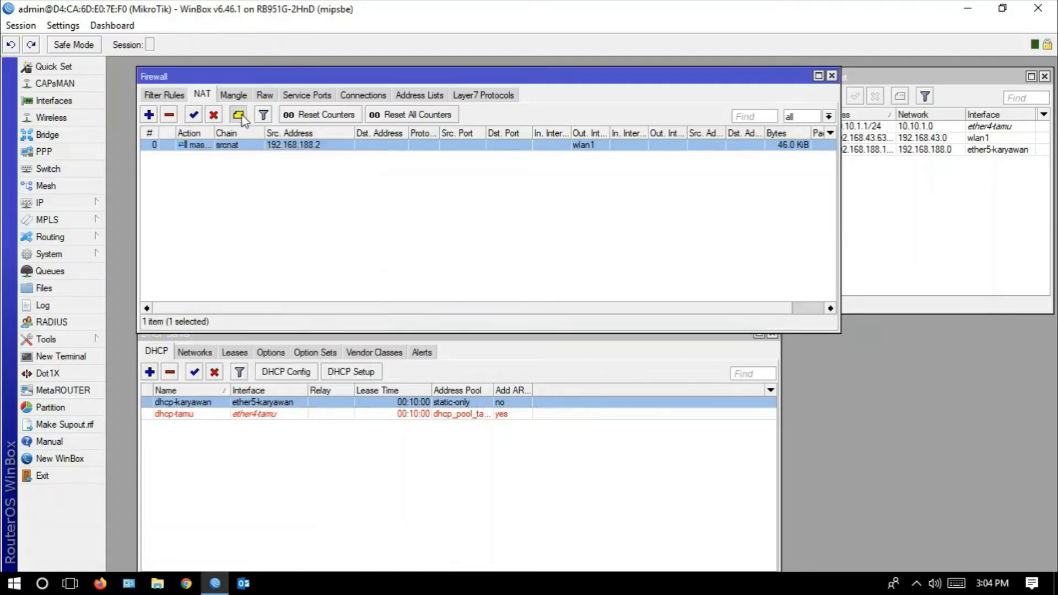
click(240, 115)
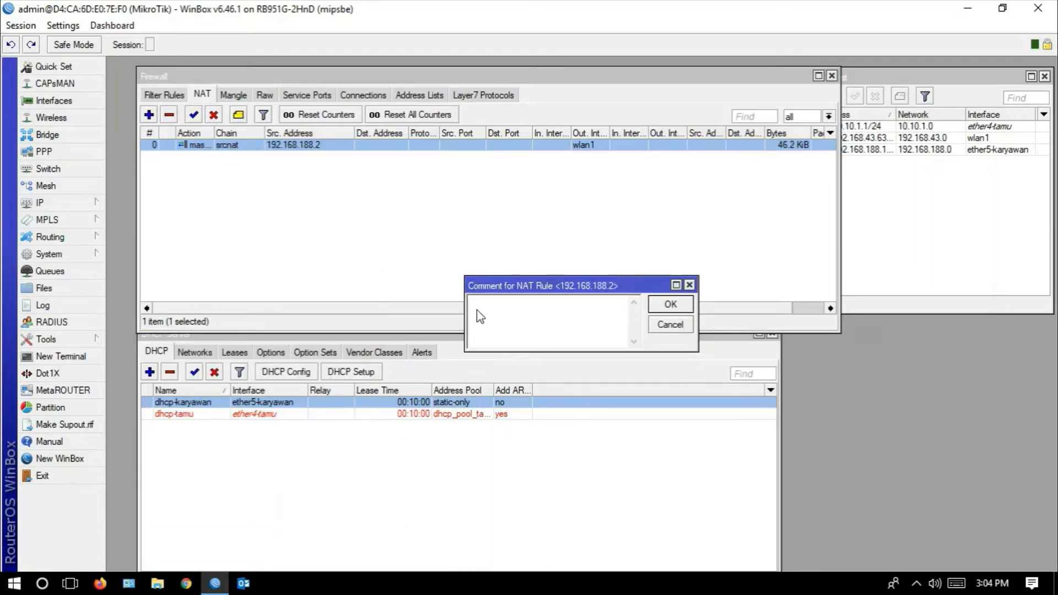
text(IP Admnin-Full AksesInternet)
click(671, 307)
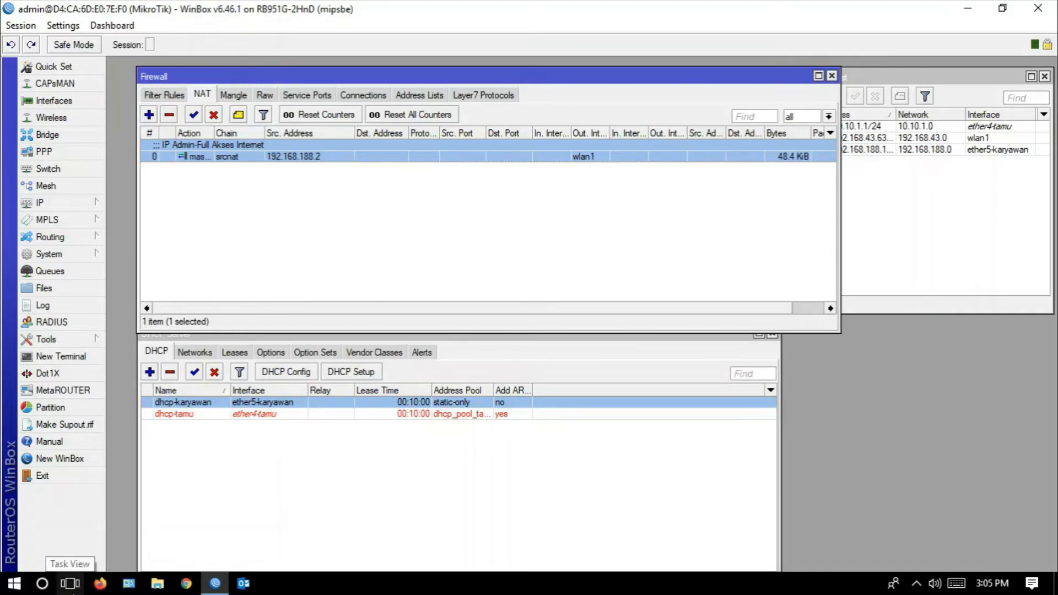
- Switch to PowerPoint and highlight the IP STAFF static range 192.168.188.3 – 192.168.188.10 on the plan slide
click(70, 584)
click(355, 536)
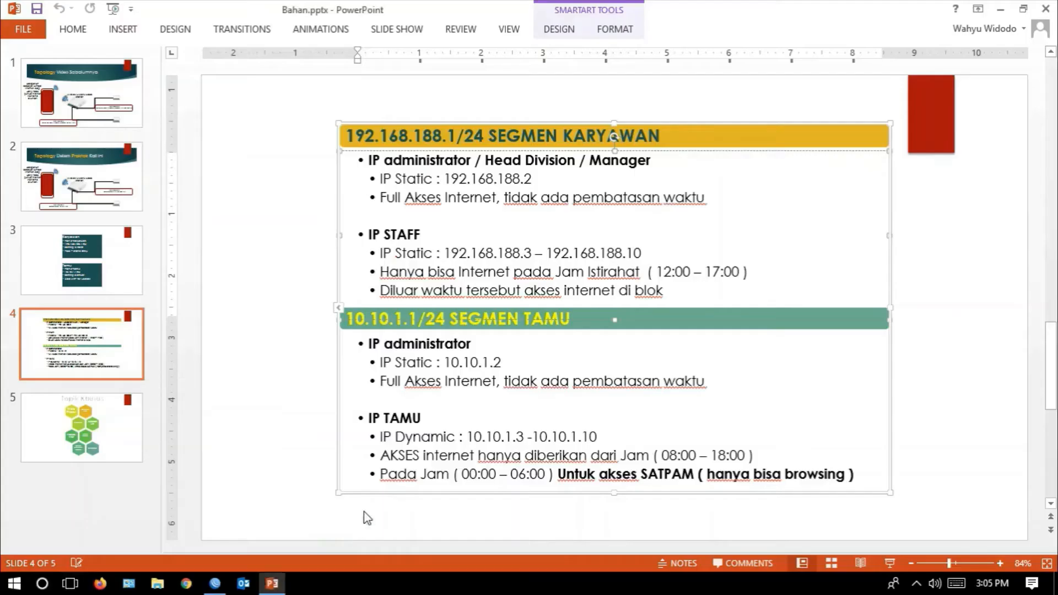
click(437, 233)
drag(649, 253, 384, 259)
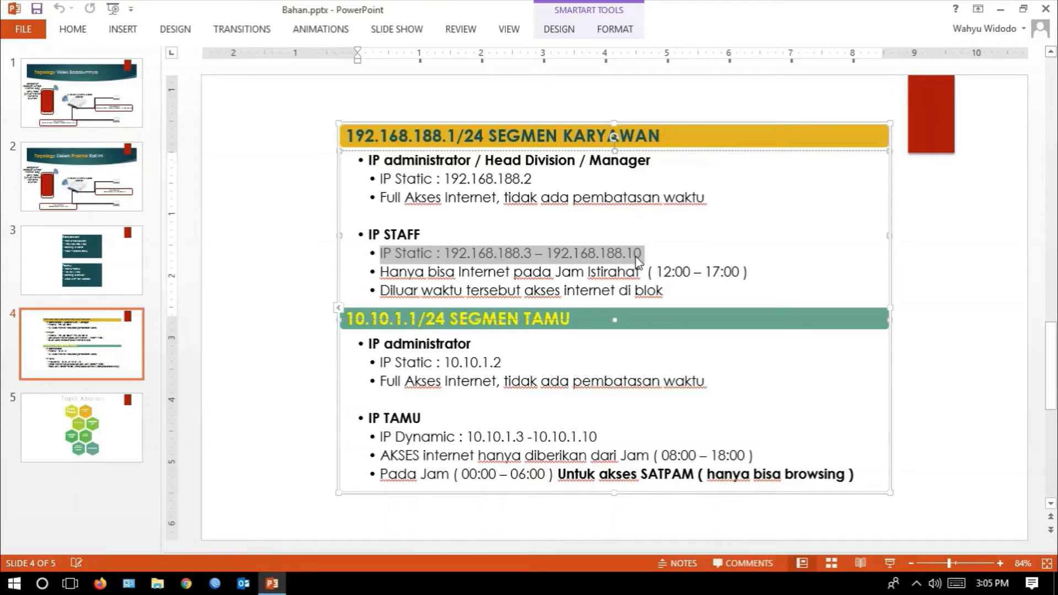
- Highlight the IP STAFF access hours ( 12:00 – 17:00 ) and the rule blocking internet outside them on the plan slide
drag(380, 271, 743, 277)
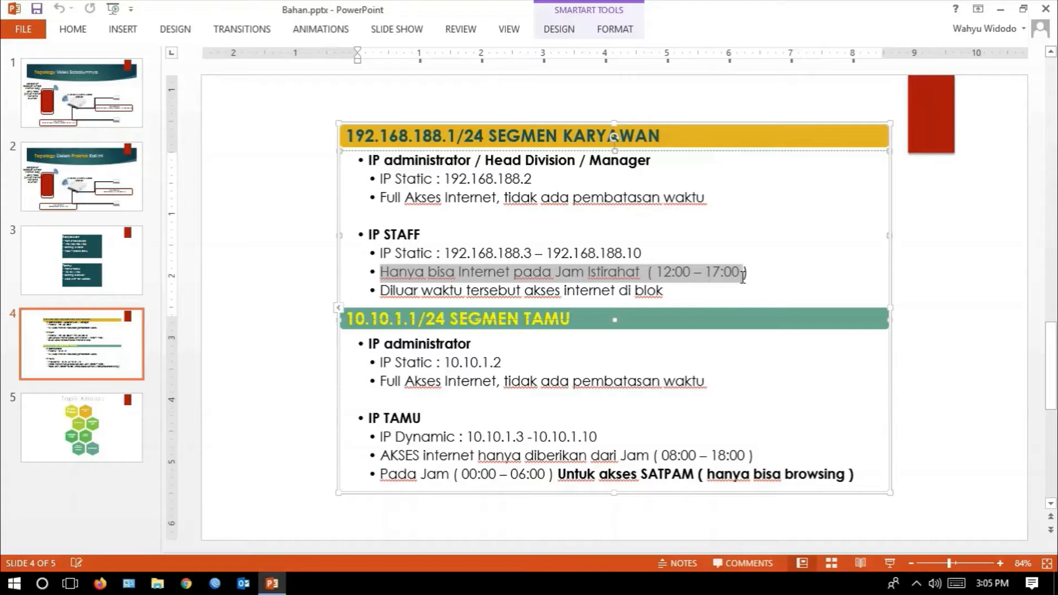
drag(742, 277, 746, 274)
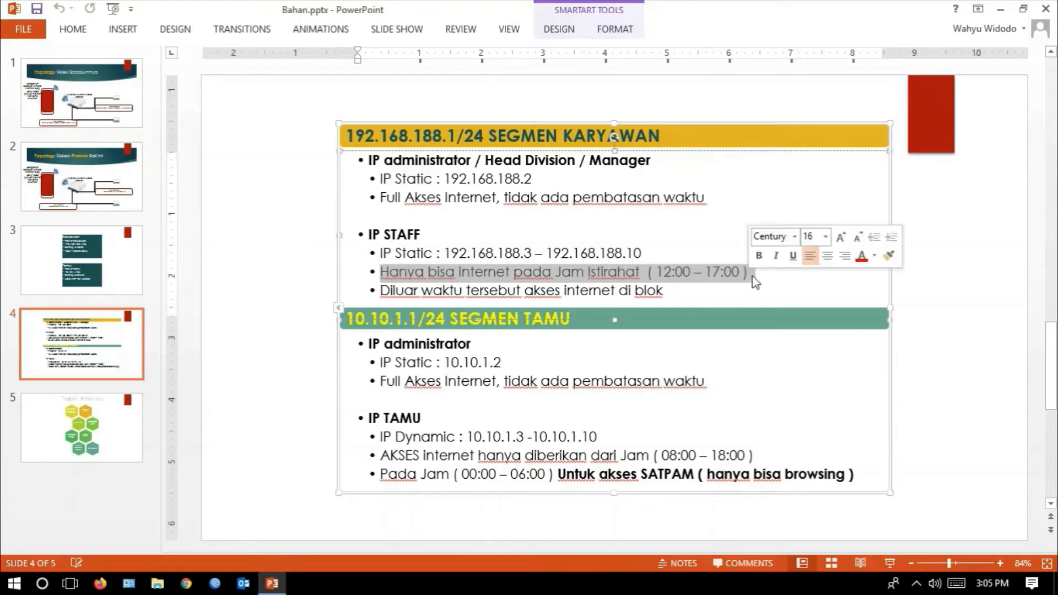
click(755, 280)
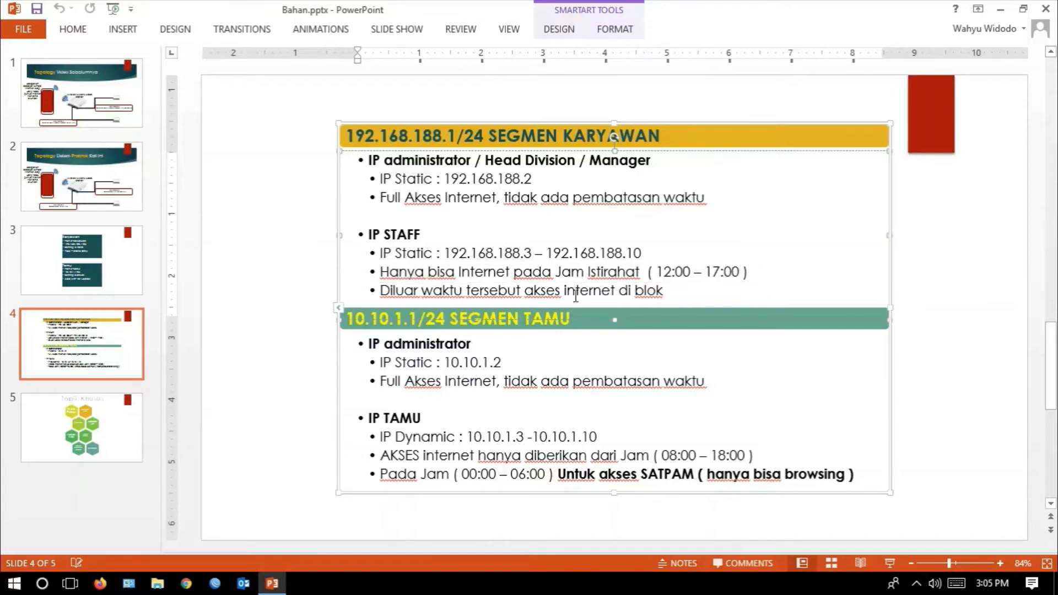
drag(382, 292, 685, 303)
click(684, 297)
- Return to WinBox and start a new srcnat NAT rule with source address range 192.168.188.3-192.168.188.10
click(71, 584)
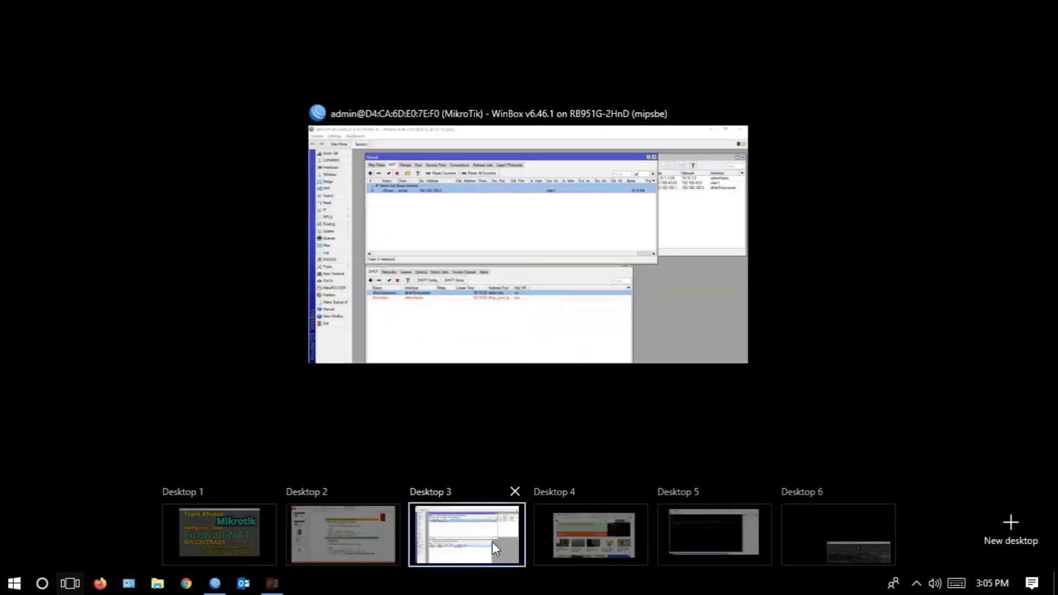
click(491, 541)
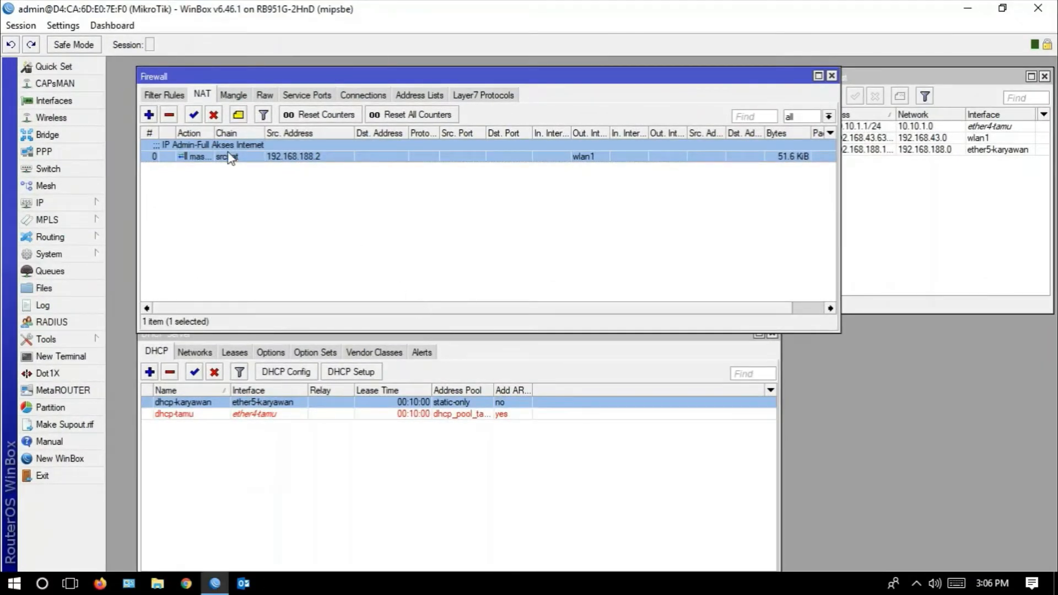
click(149, 115)
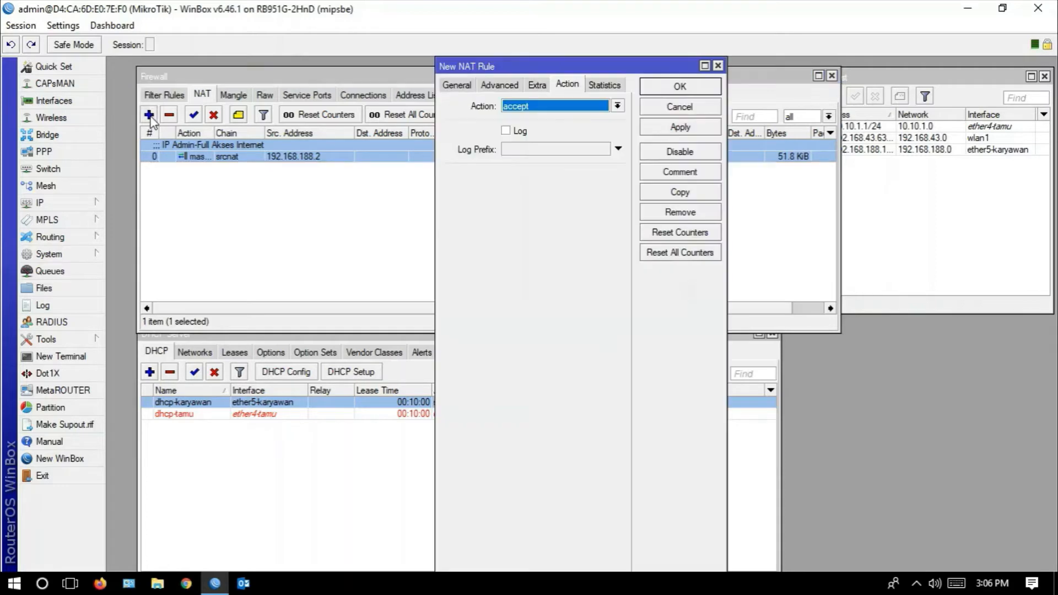
click(467, 87)
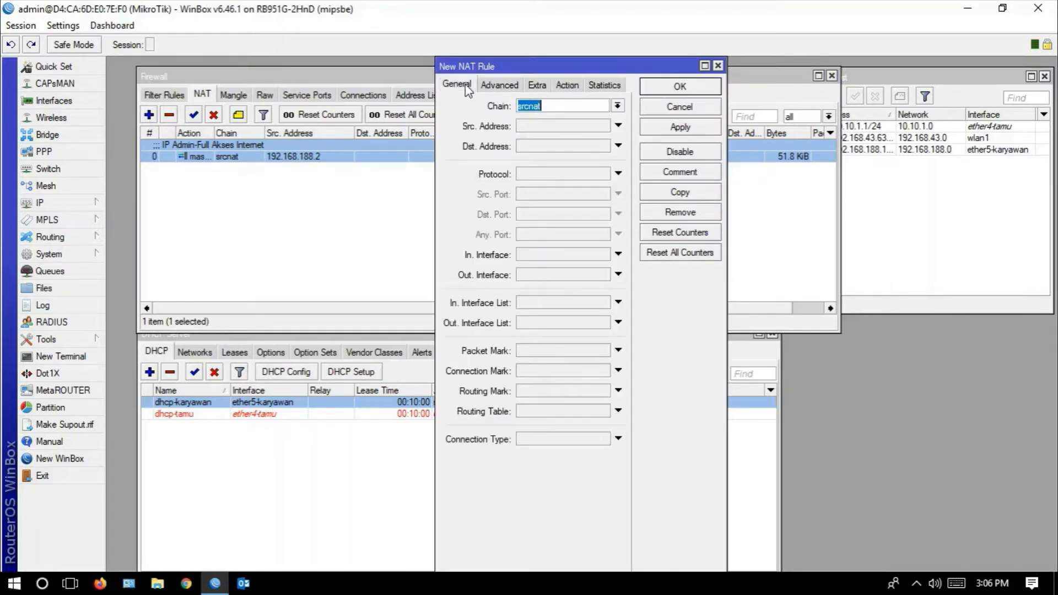
click(549, 130)
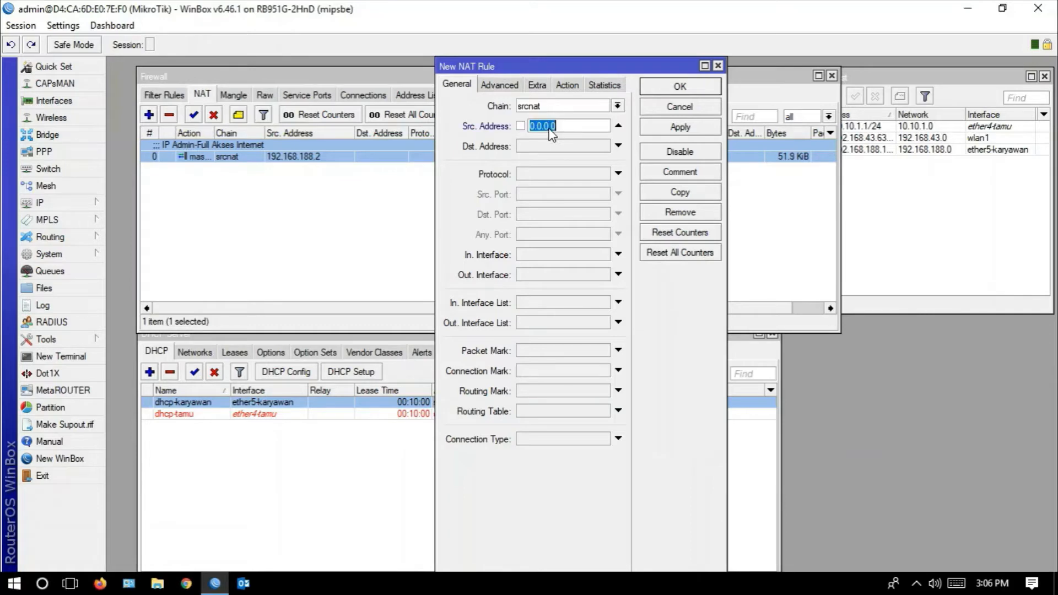
text(10.10.1)
key(BackSpace)
key(BackSpace)
key(BackSpace)
key(BackSpace)
key(BackSpace)
key(BackSpace)
key(BackSpace)
text(192.168.188.3-192.168.188.10)
- Set the new rule's outgoing interface to wlan1 and its action to masquerade, and apply it
click(579, 270)
click(568, 85)
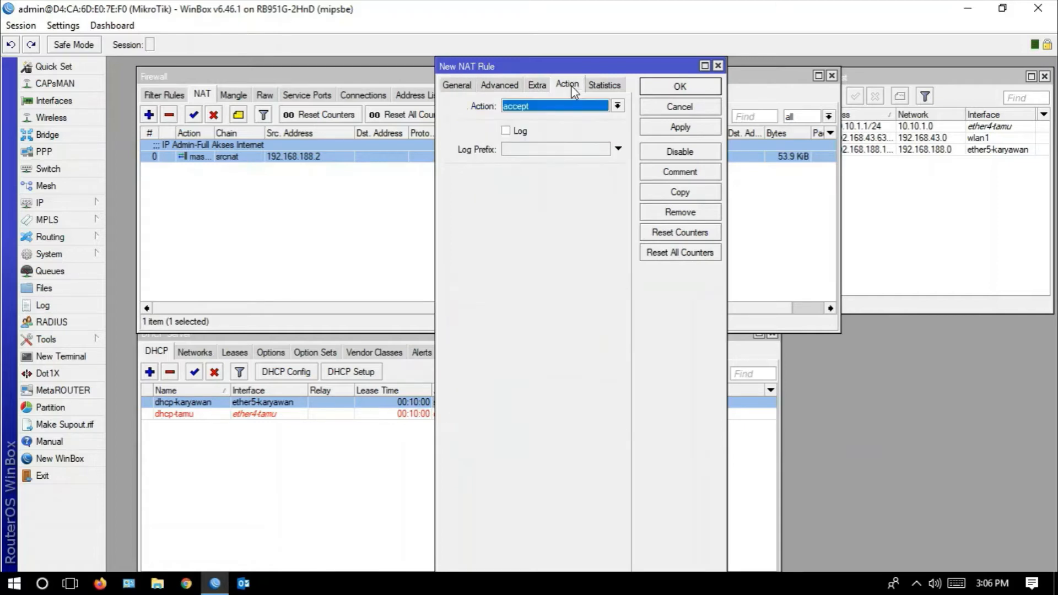
click(575, 110)
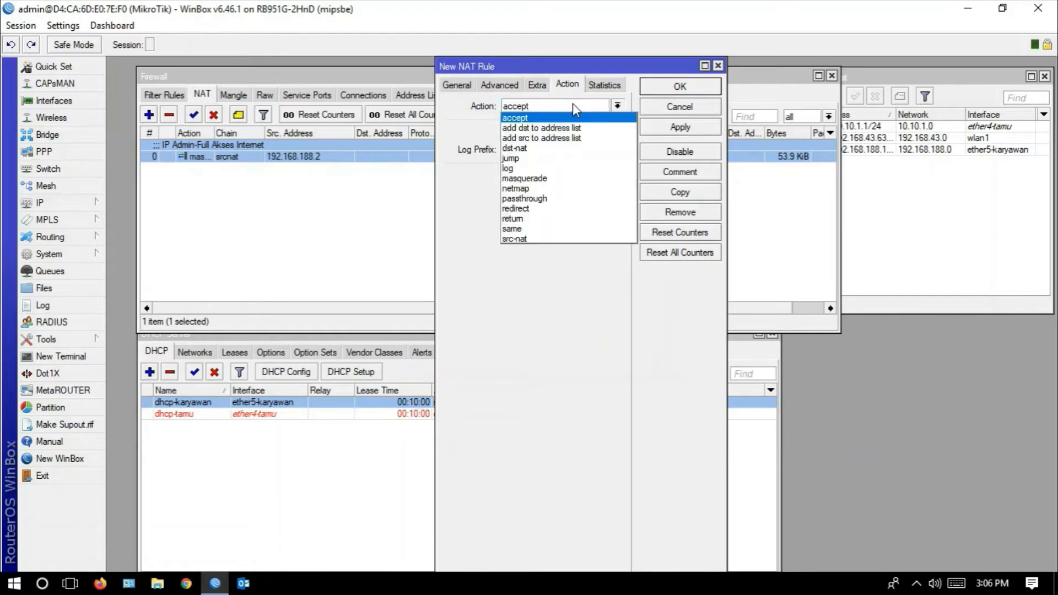
click(569, 177)
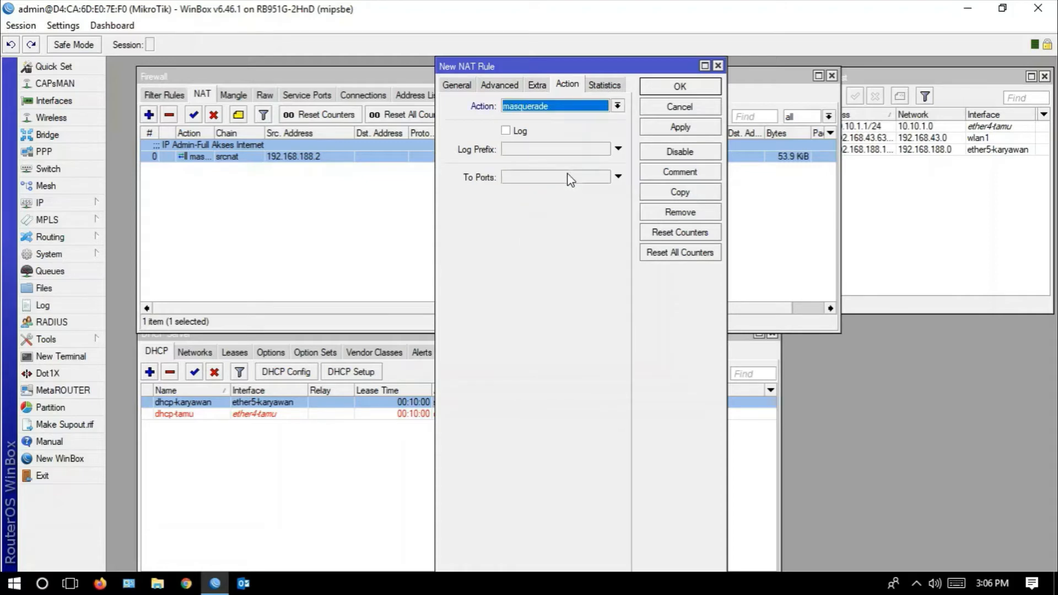
click(677, 131)
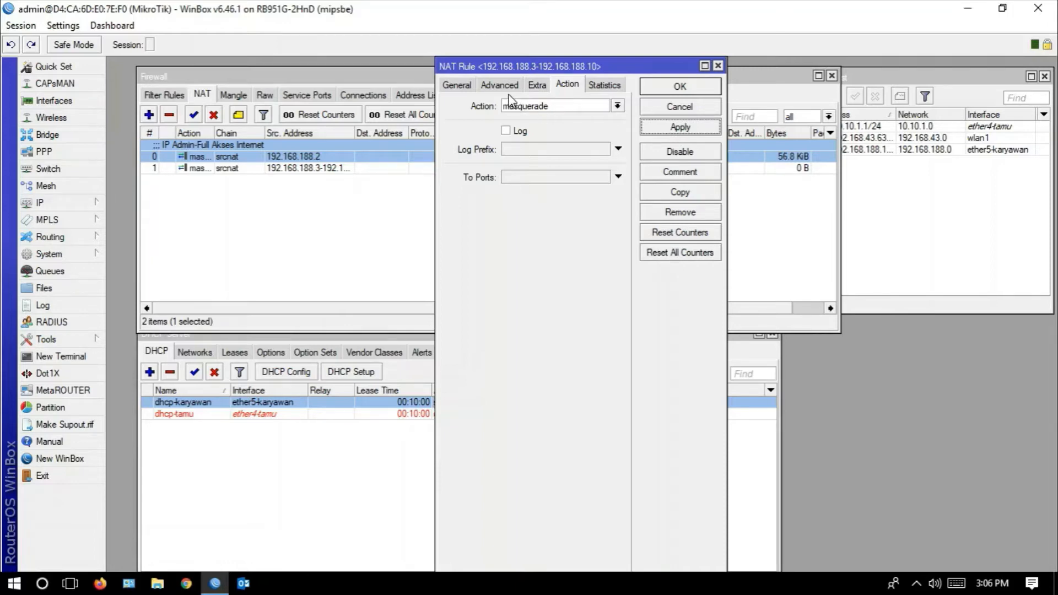
- Restrict the staff NAT rule to the time window 12:00:00 - 13:00:00 and save it
click(536, 87)
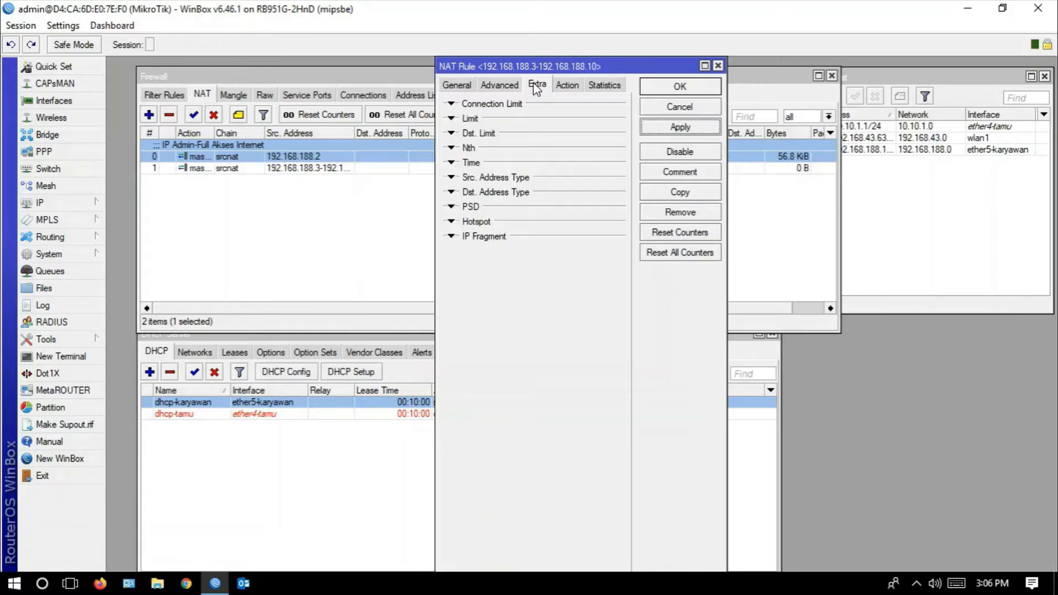
click(452, 163)
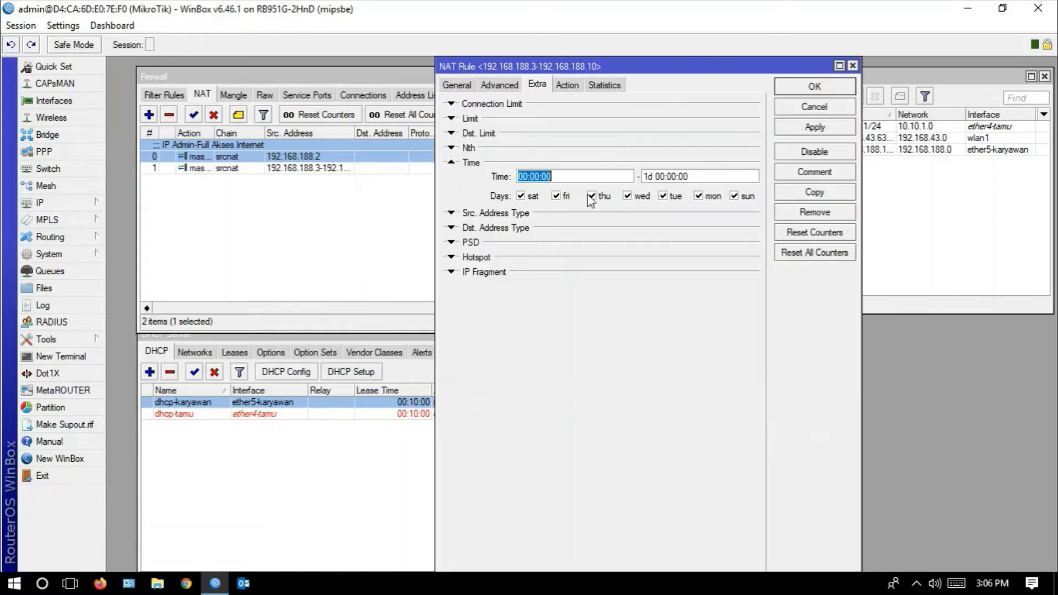
click(528, 177)
key(BackSpace)
key(BackSpace)
text(12)
click(657, 175)
key(BackSpace)
text(1)
key(Delete)
text(3)
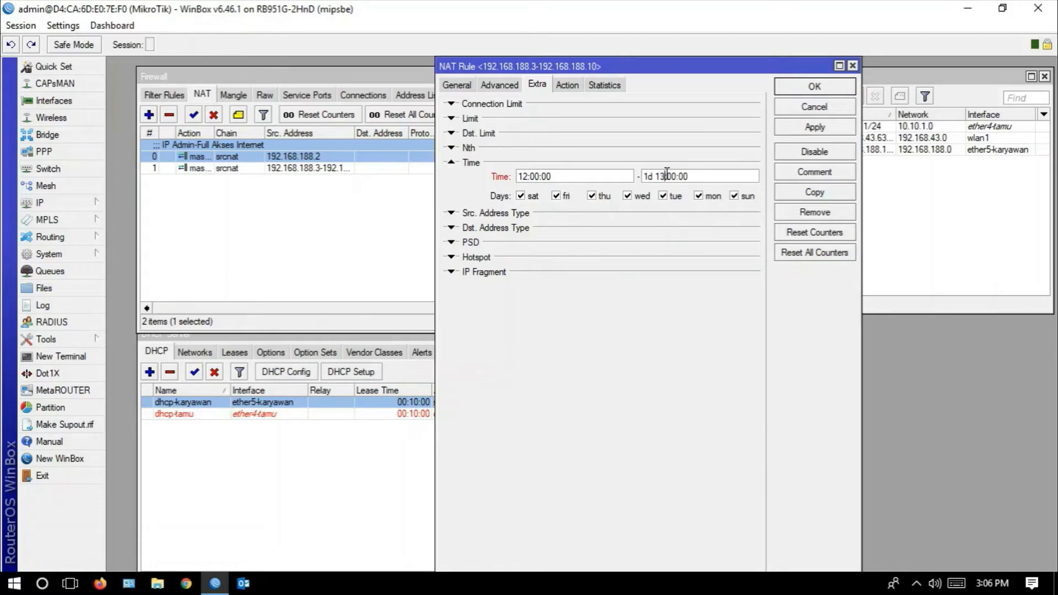
key(BackSpace)
key(BackSpace)
key(BackSpace)
click(808, 134)
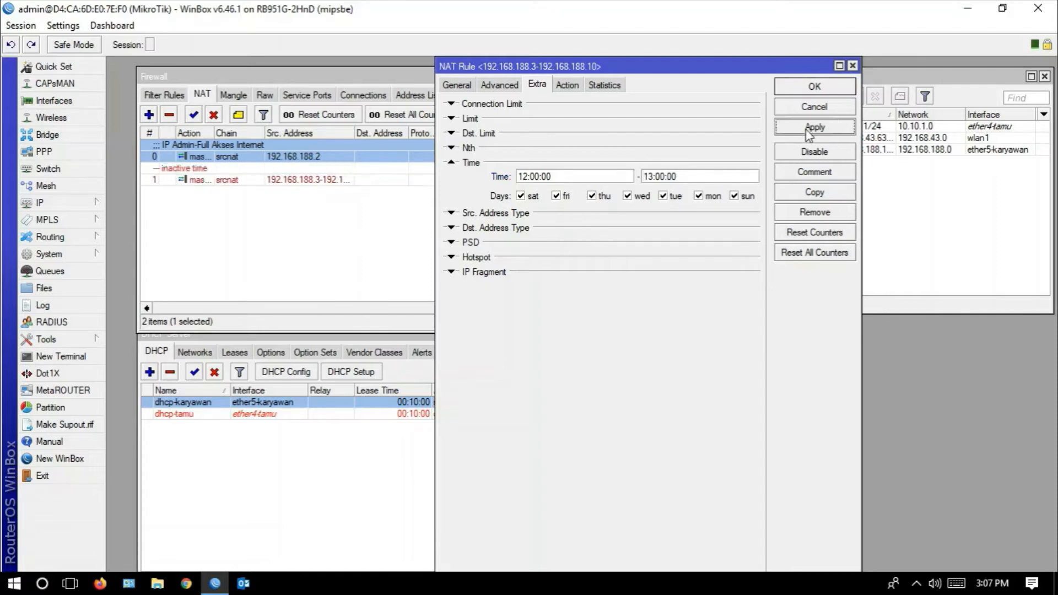
click(807, 88)
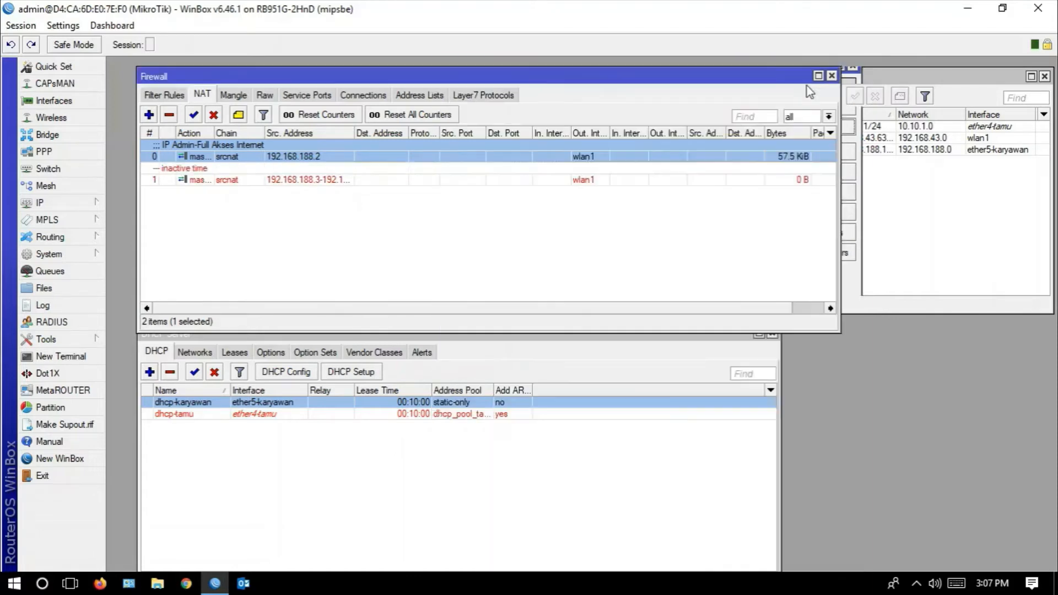
- Add the comment "IP Segmen Staff-Akses Internet" to the NAT rule for the staff address range
click(221, 182)
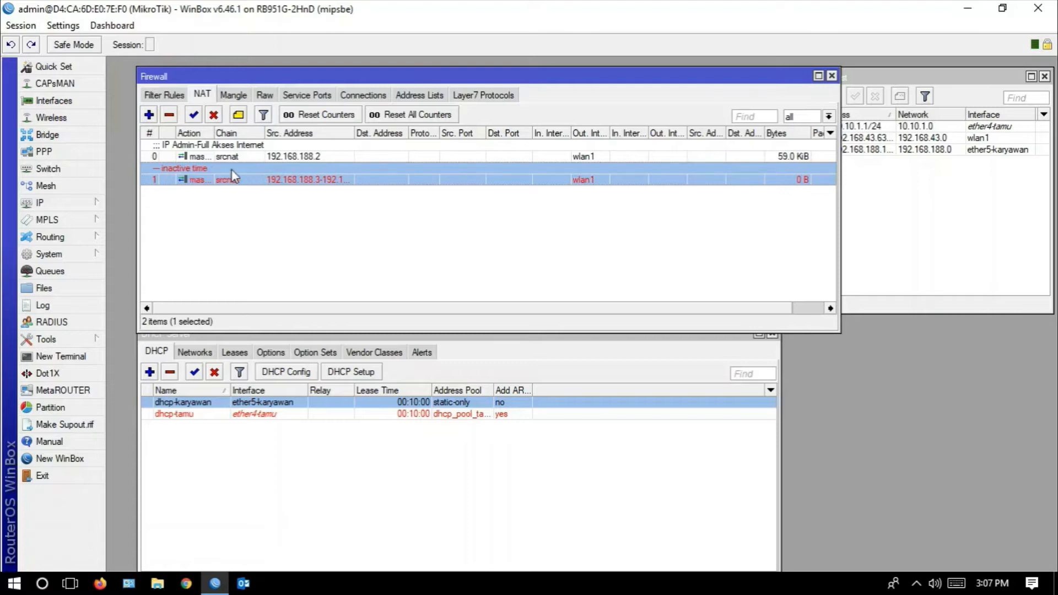
right_click(234, 176)
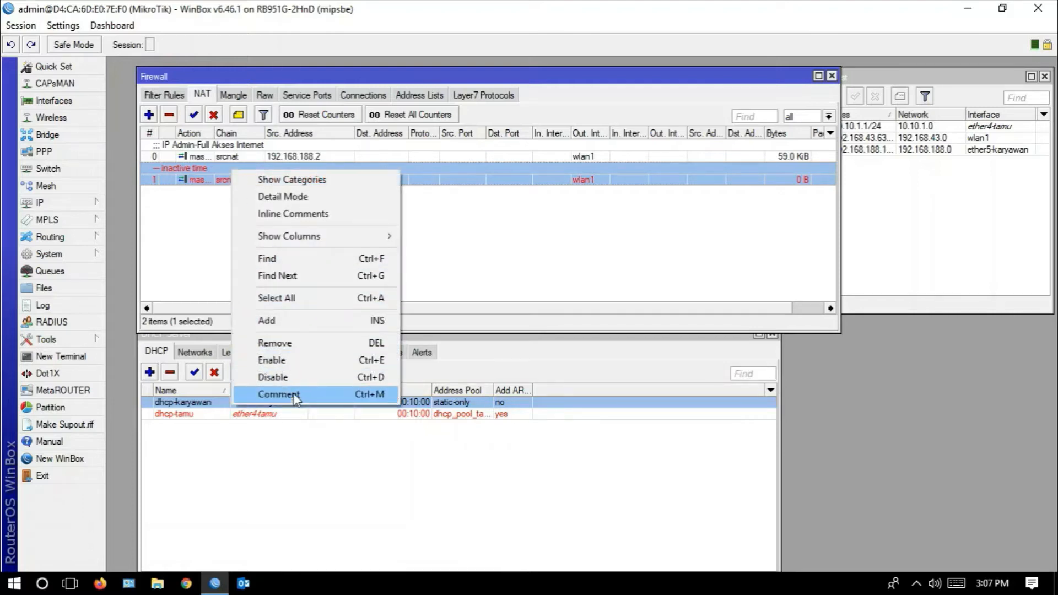
click(279, 395)
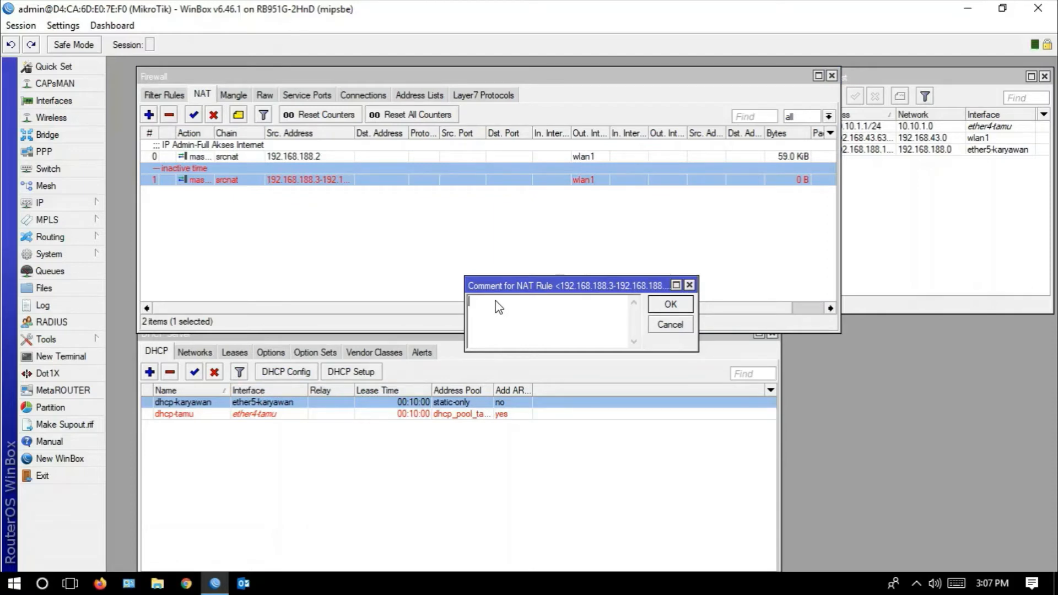
text(IP Segmen Staff-Akses Internet)
click(673, 305)
click(216, 205)
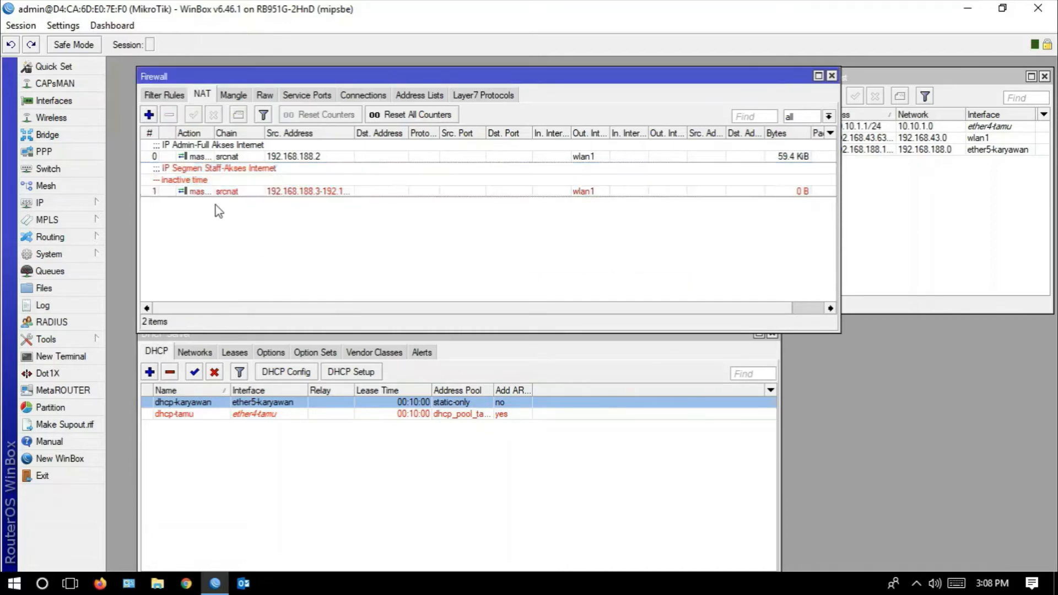
click(244, 179)
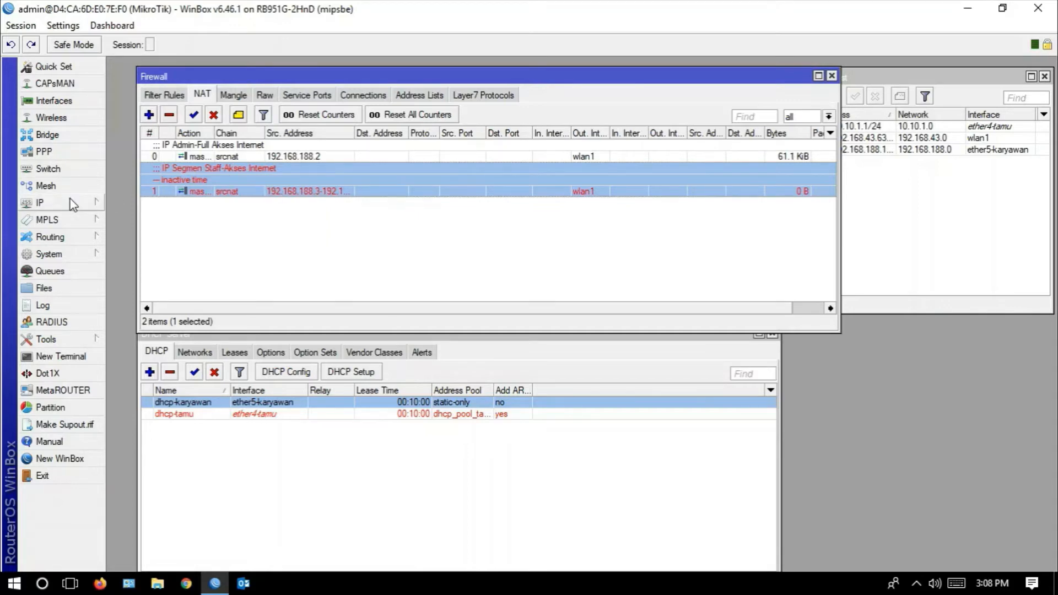
- Disable the router's SNTP client and save the setting
click(72, 254)
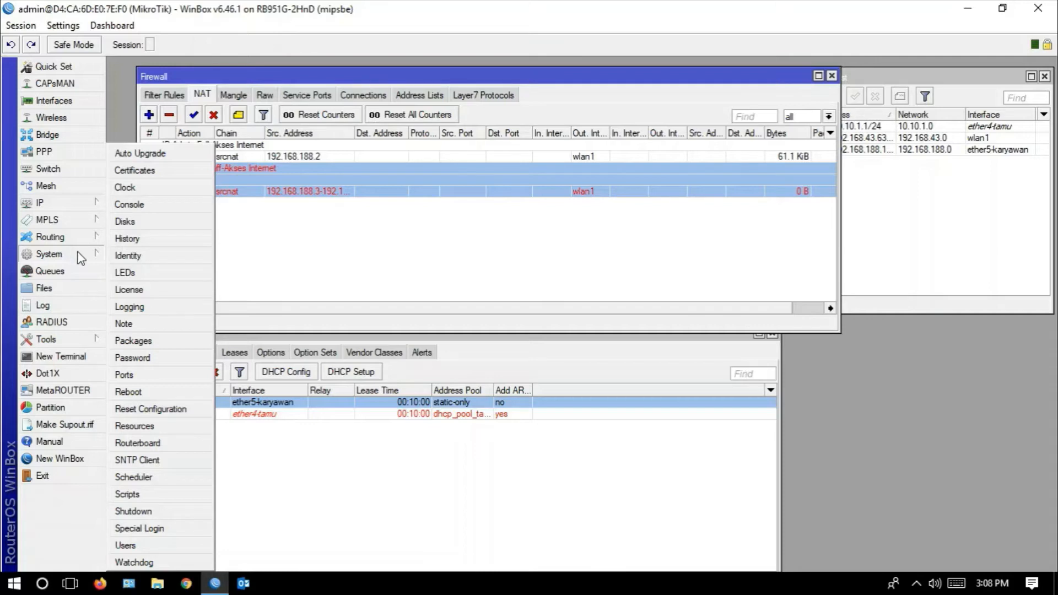
click(154, 461)
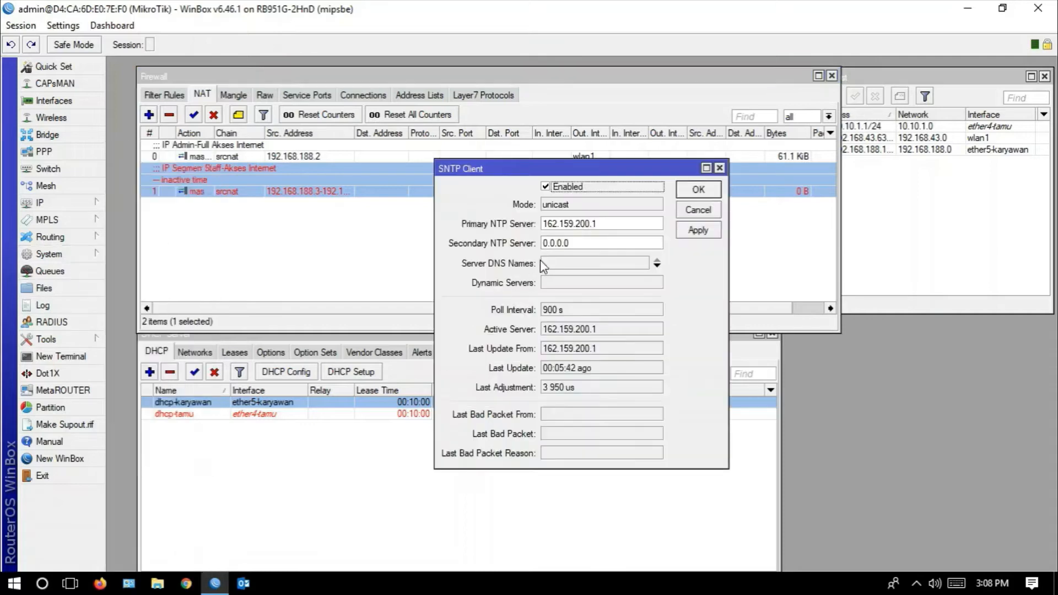
click(545, 187)
click(689, 234)
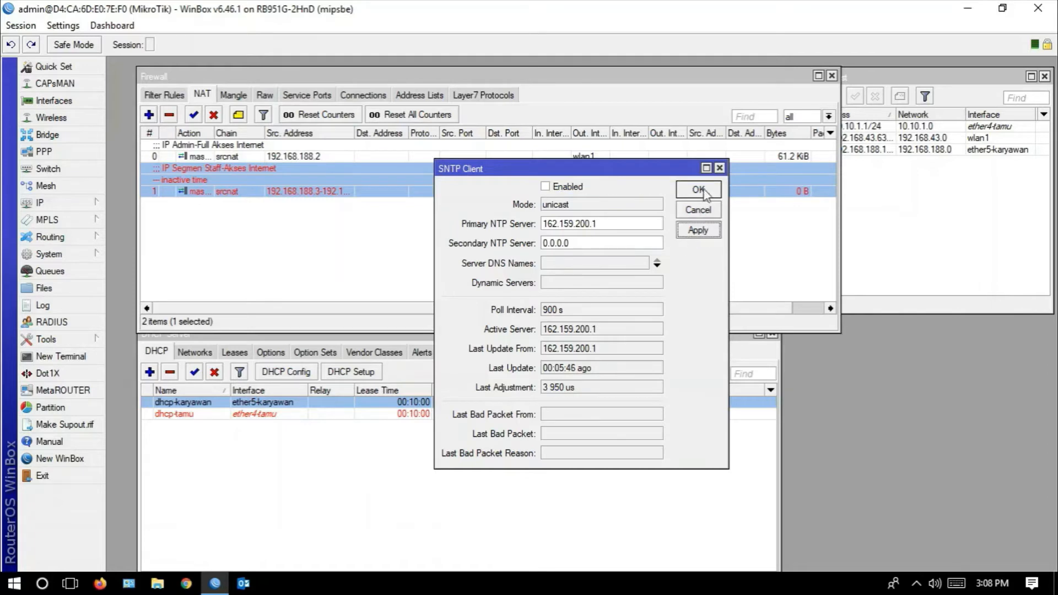
click(698, 189)
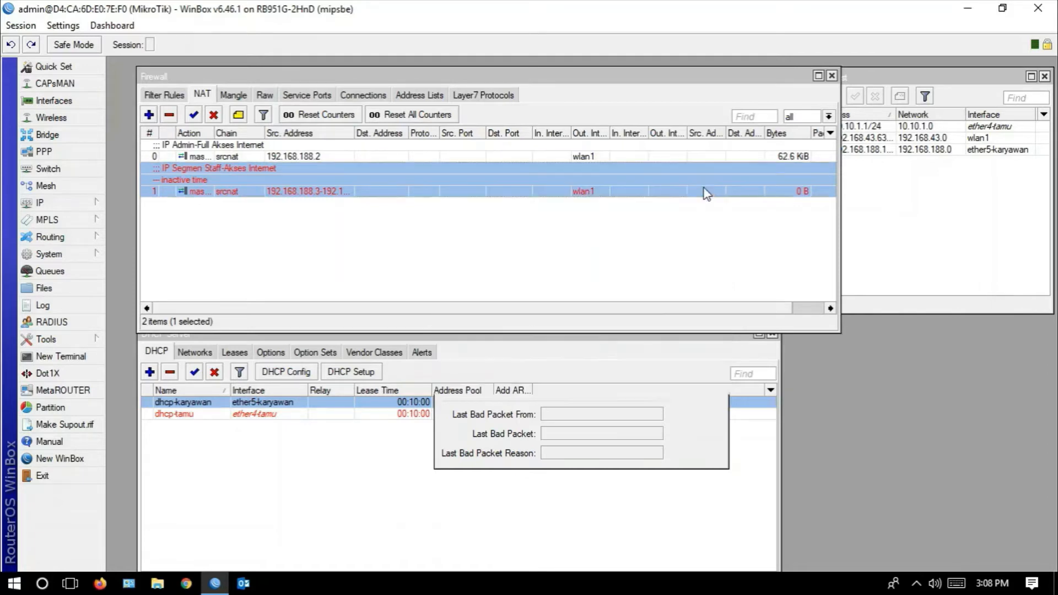
- Set the hour of the router's system clock to 12 and apply it
click(65, 254)
click(125, 188)
click(553, 280)
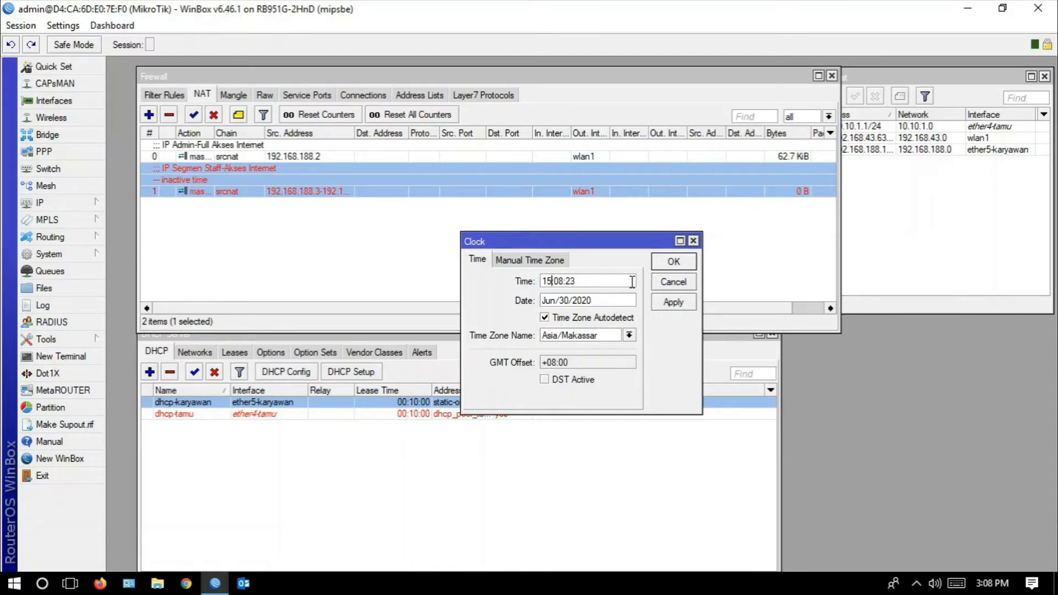
key(BackSpace)
text(2)
click(684, 309)
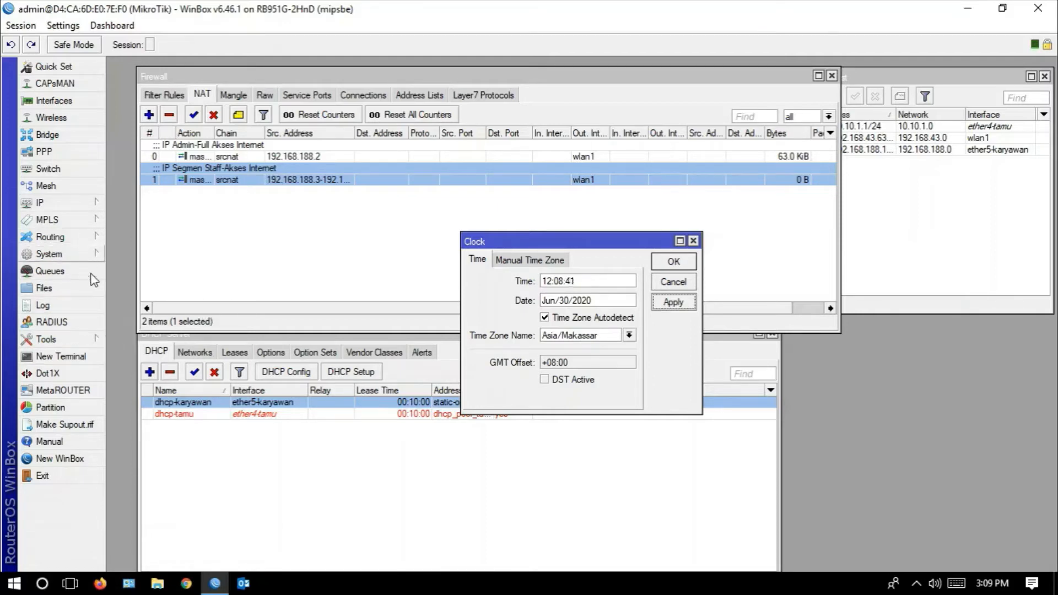
- Widen the NAT list's Src. Address column and change the address of the 192.168.188.2 DHCP lease to 192.168.188.5
click(235, 353)
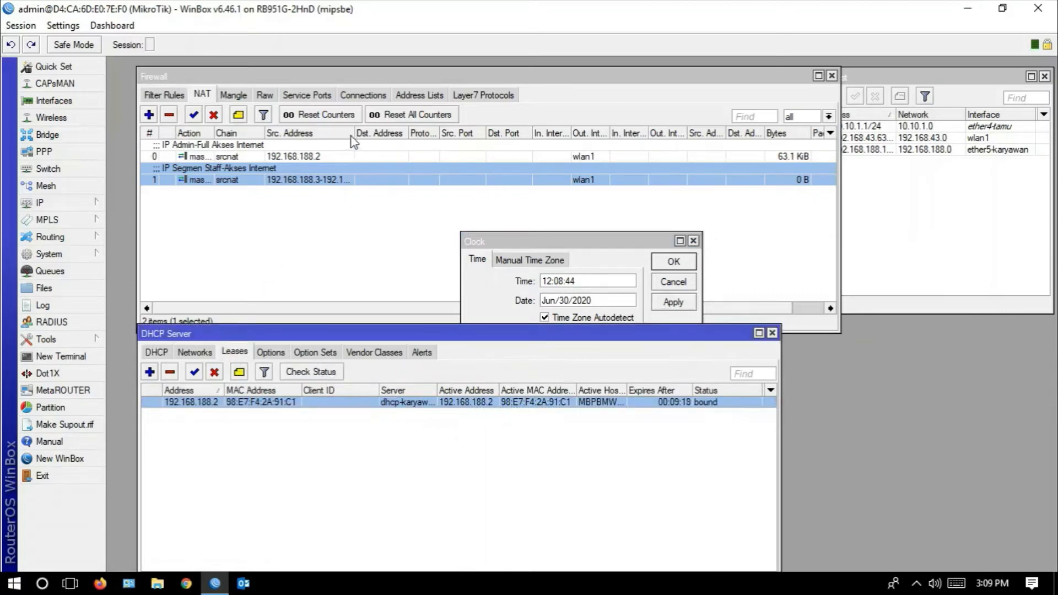
drag(353, 133, 391, 133)
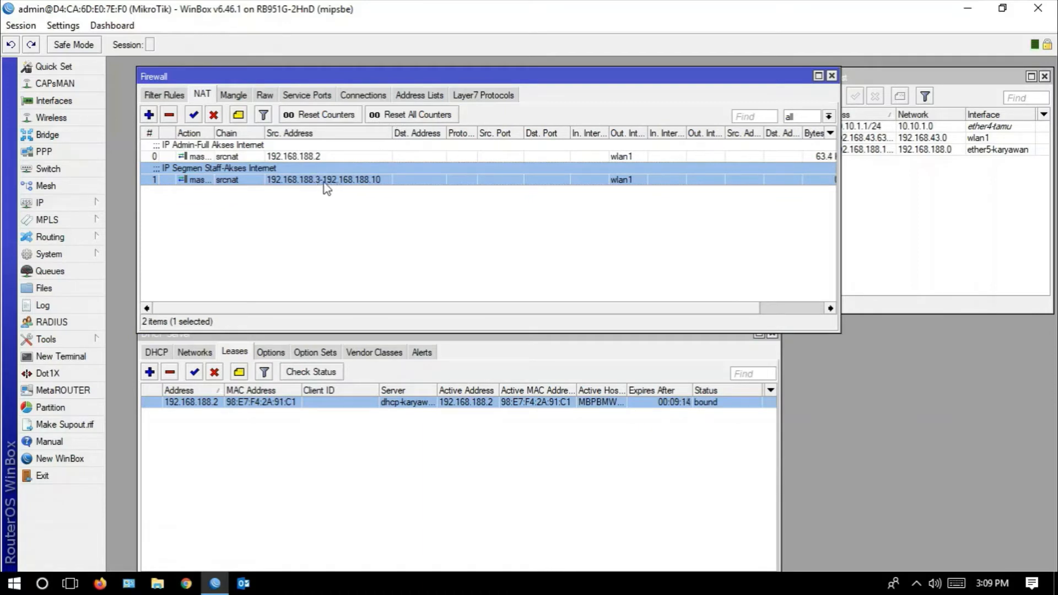
double_click(209, 406)
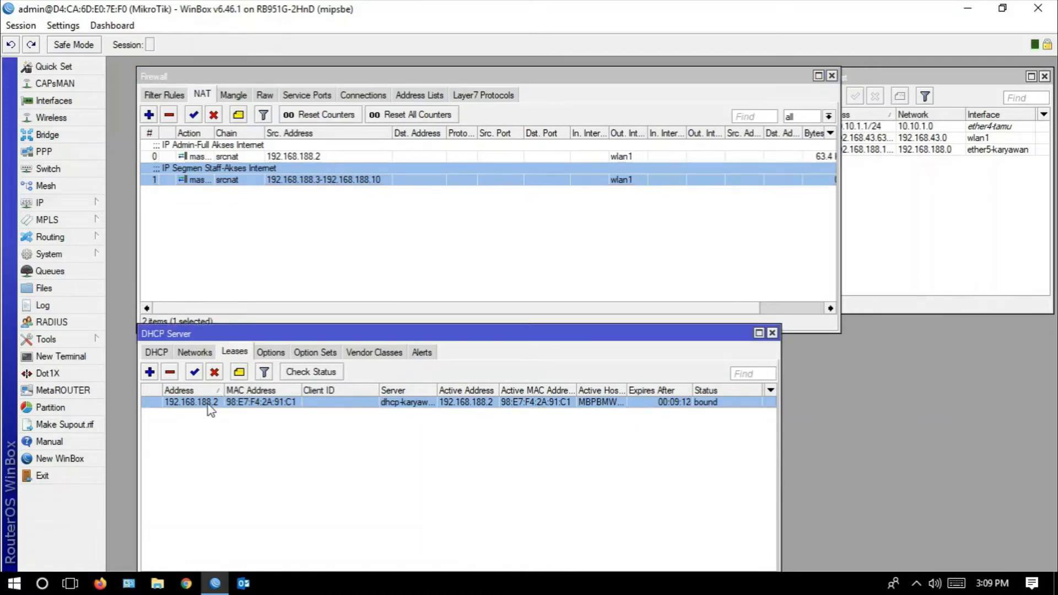
click(597, 193)
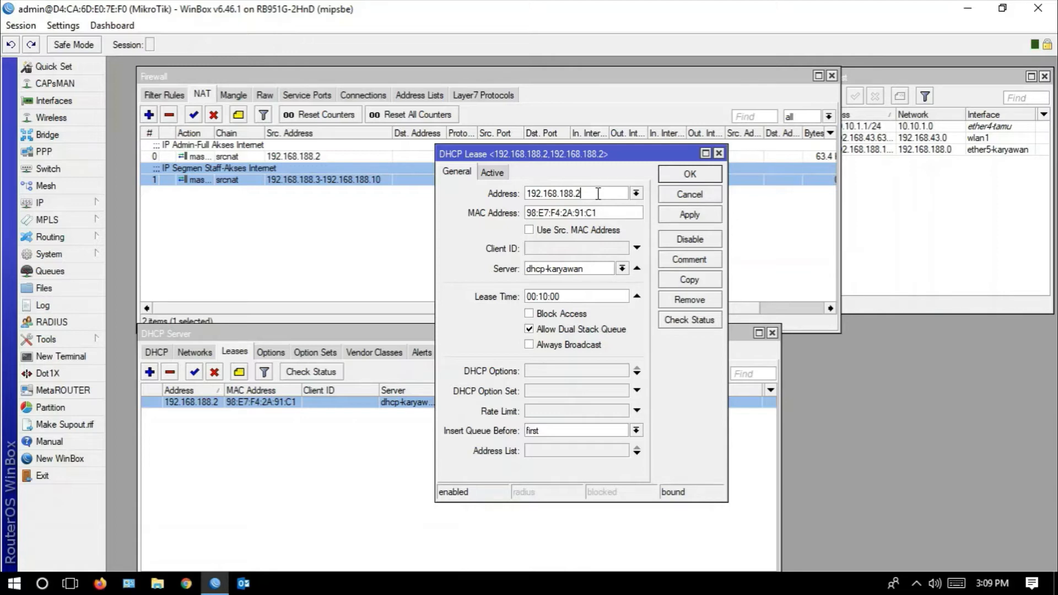
key(BackSpace)
text(5)
click(690, 216)
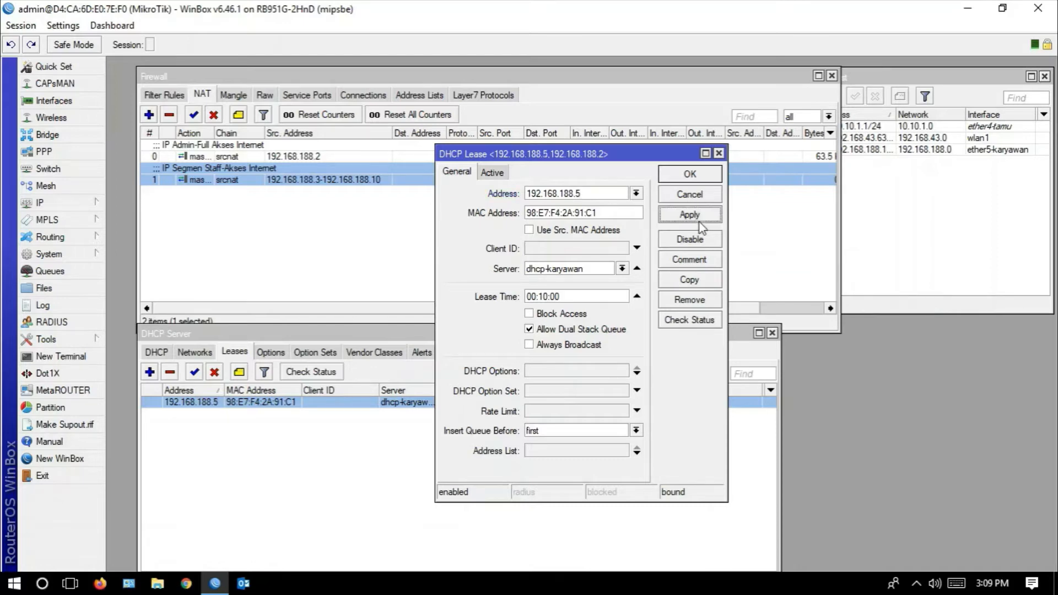
click(699, 175)
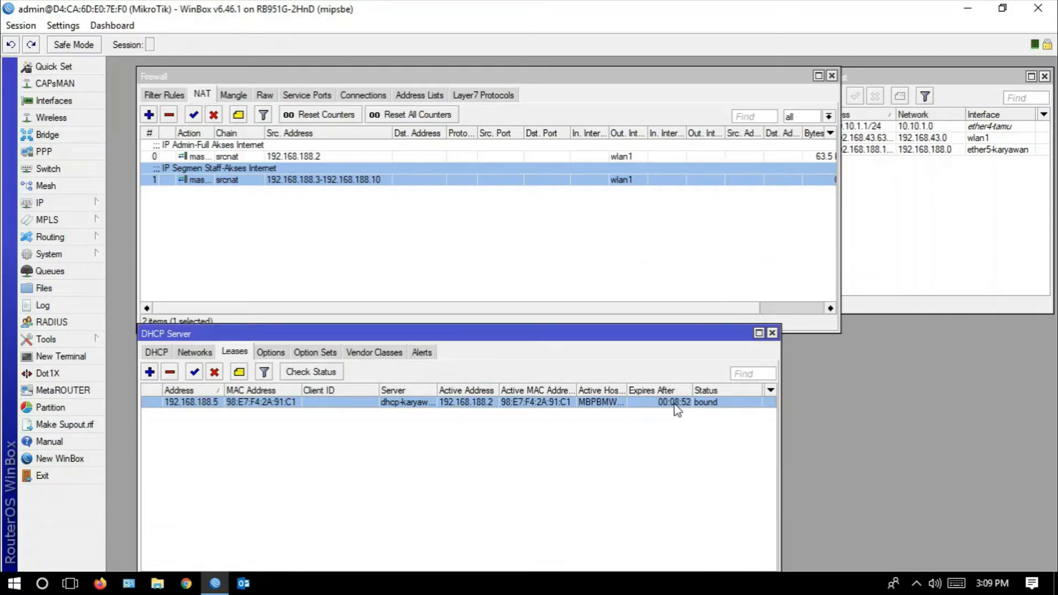
- Open a Command Prompt, change to the root of drive C: and clear the screen
click(11, 588)
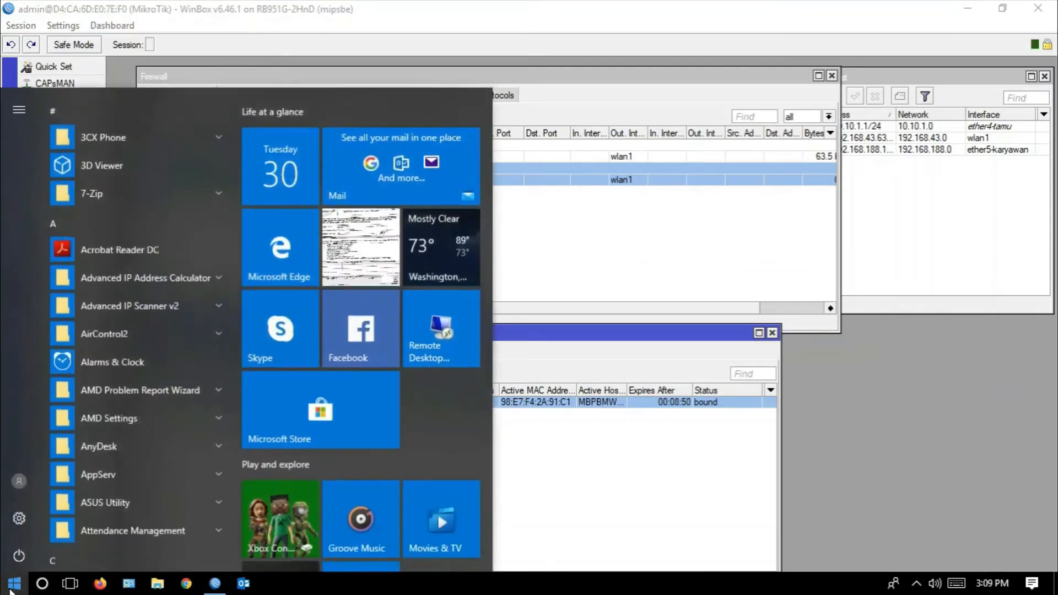
text(cmd)
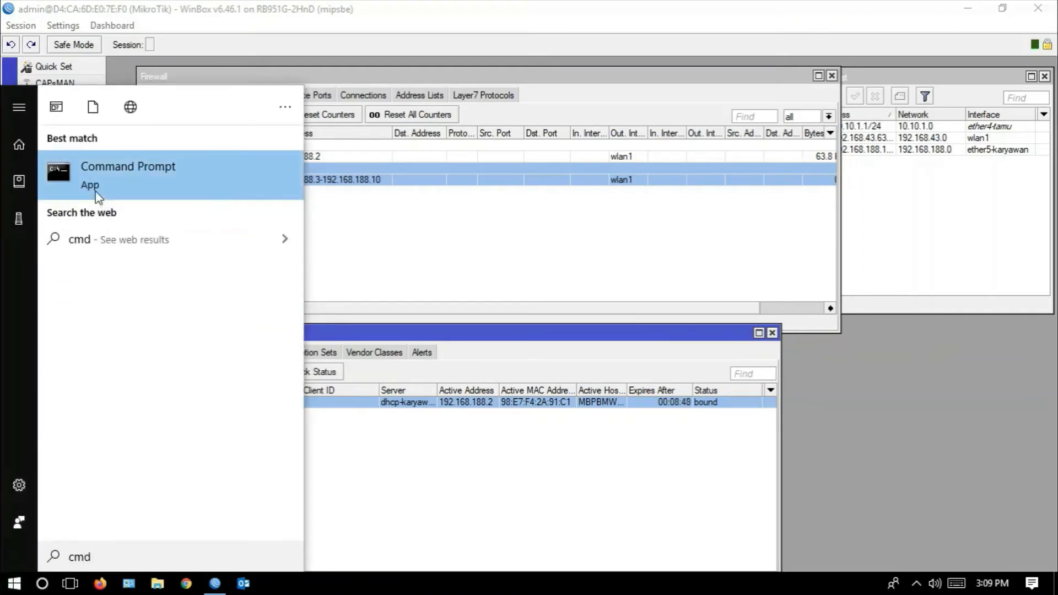
click(95, 193)
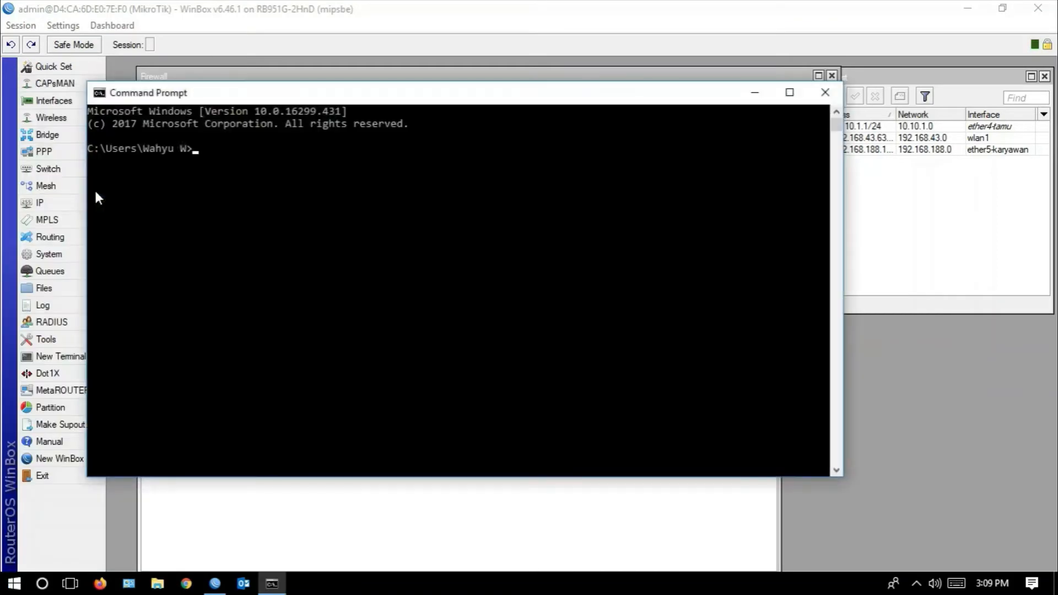
text(cd..\)
key(Return)
text(cd..)
key(Return)
text(cls)
key(Return)
- Arrange the Command Prompt below the DHCP leases list and renew the PC's IP address with ipconfig /renew
drag(185, 105, 283, 372)
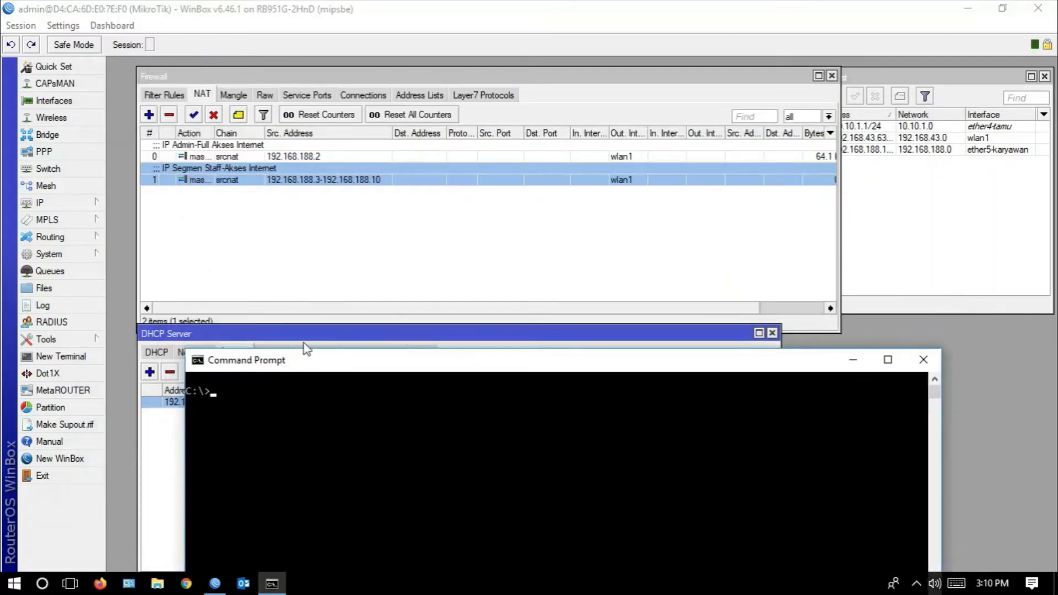
drag(310, 337, 398, 172)
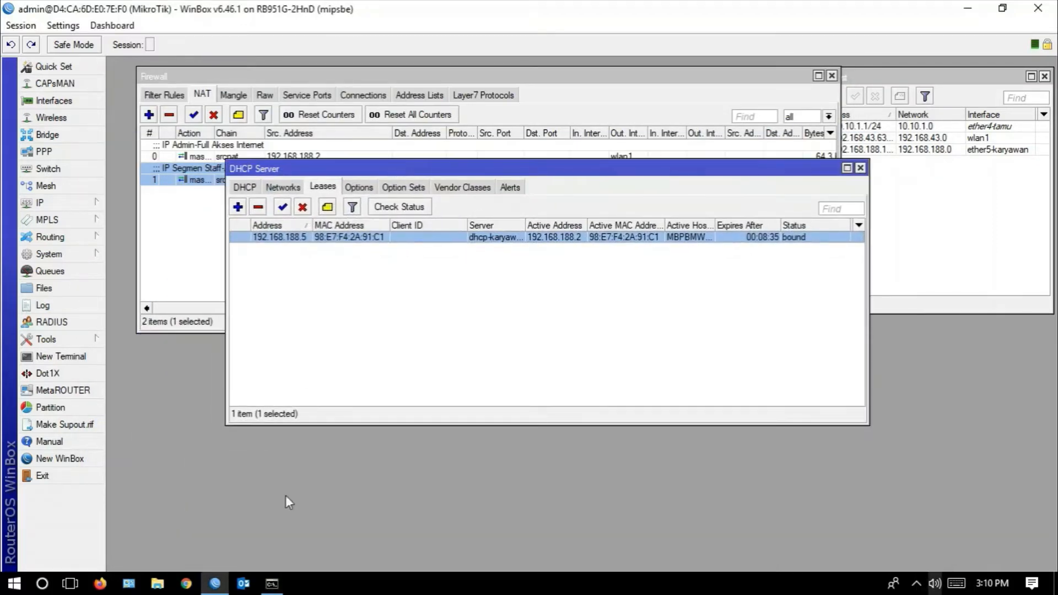
click(271, 588)
text(ip)
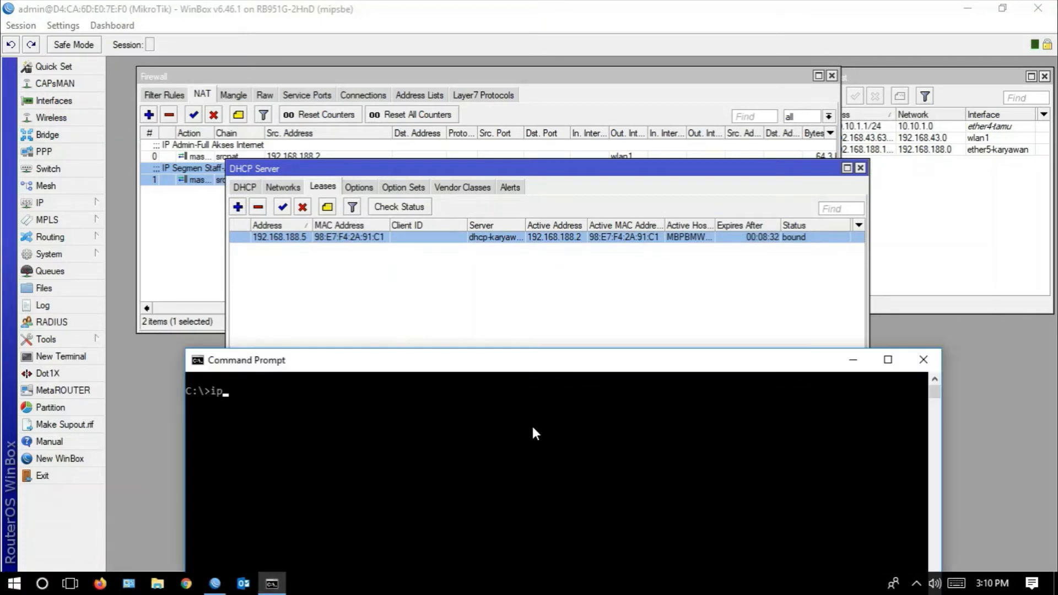
text(config /renew)
key(Return)
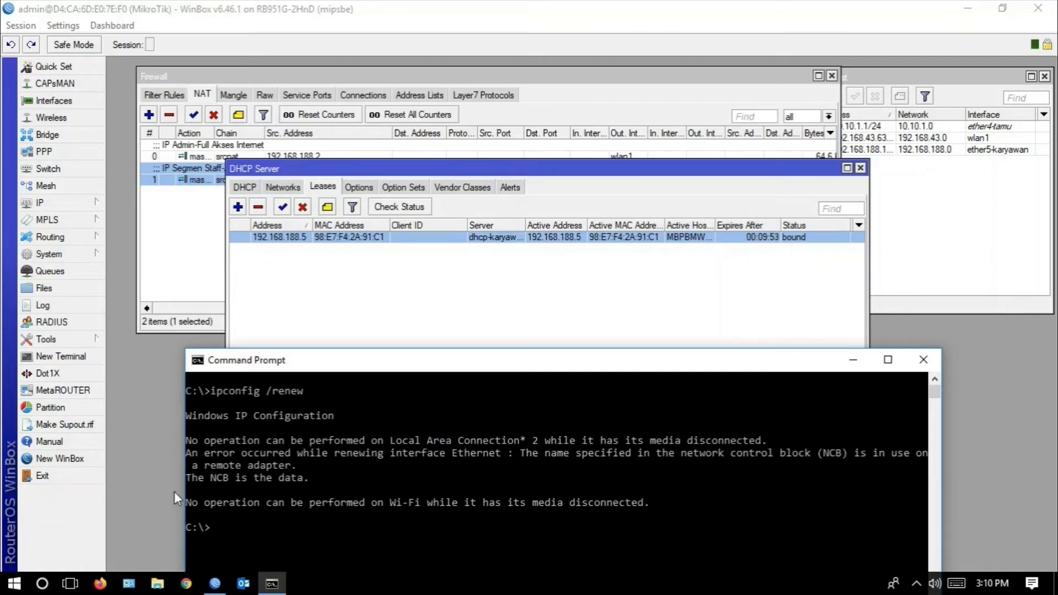
- Switch to the Network Connections desktop, close Device Manager and check the Ethernet adapter's connection details for its IPv4 address
click(70, 583)
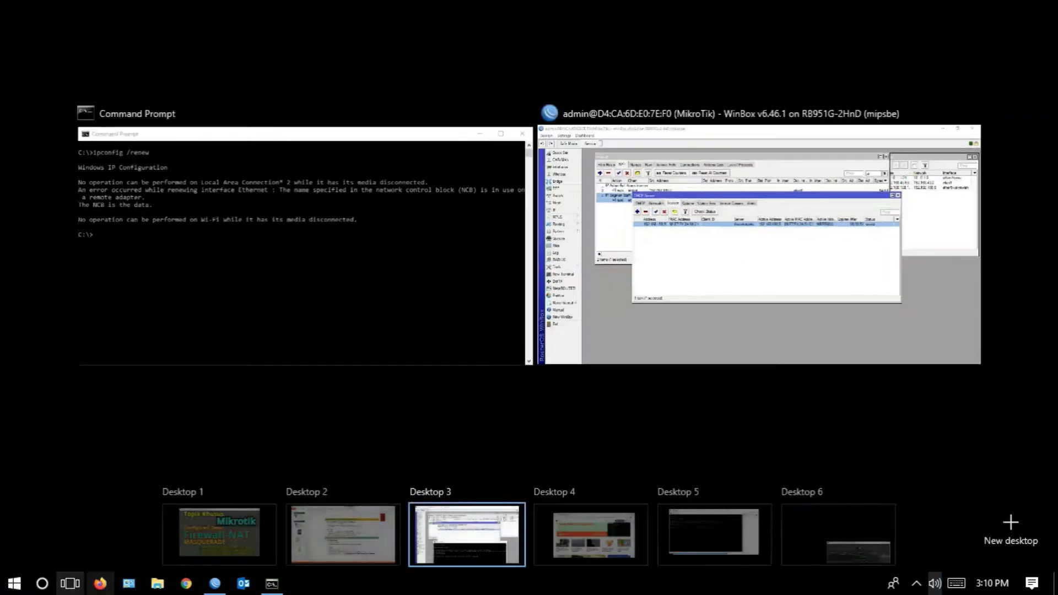
click(708, 528)
click(805, 72)
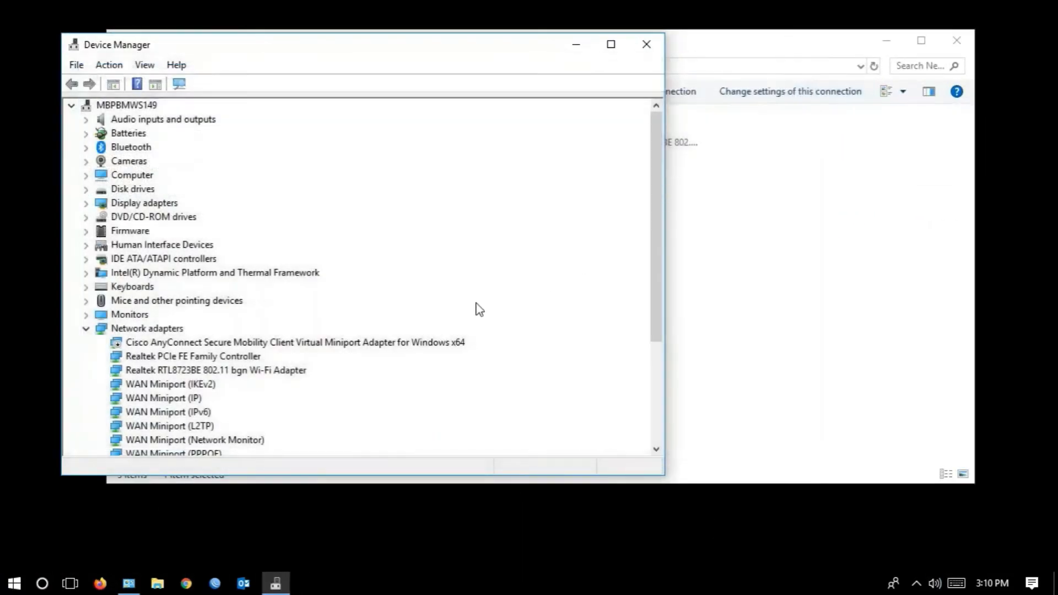
click(646, 44)
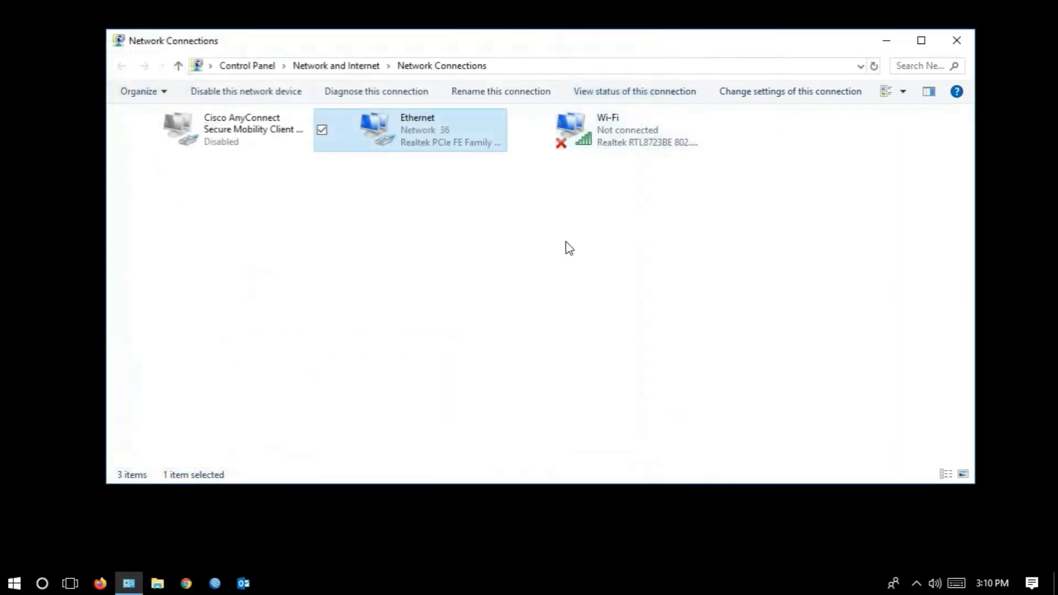
double_click(429, 135)
click(445, 281)
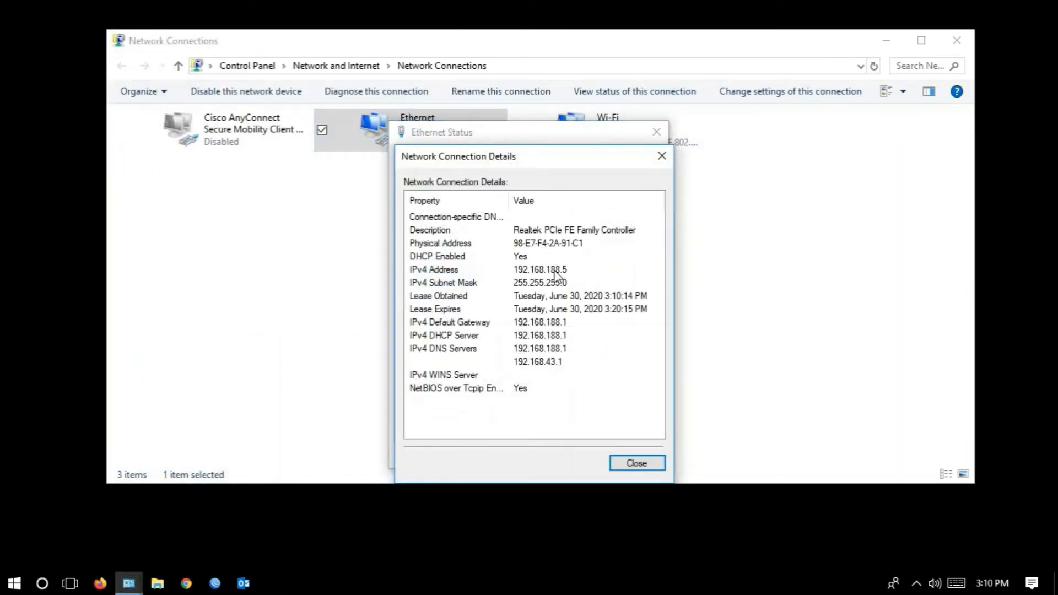
click(637, 462)
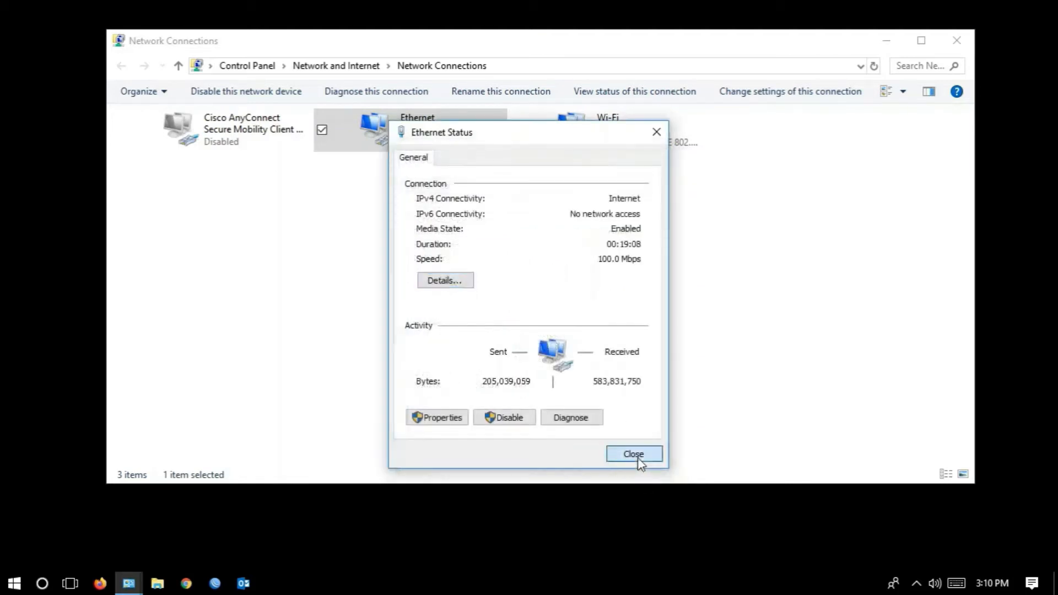
click(637, 457)
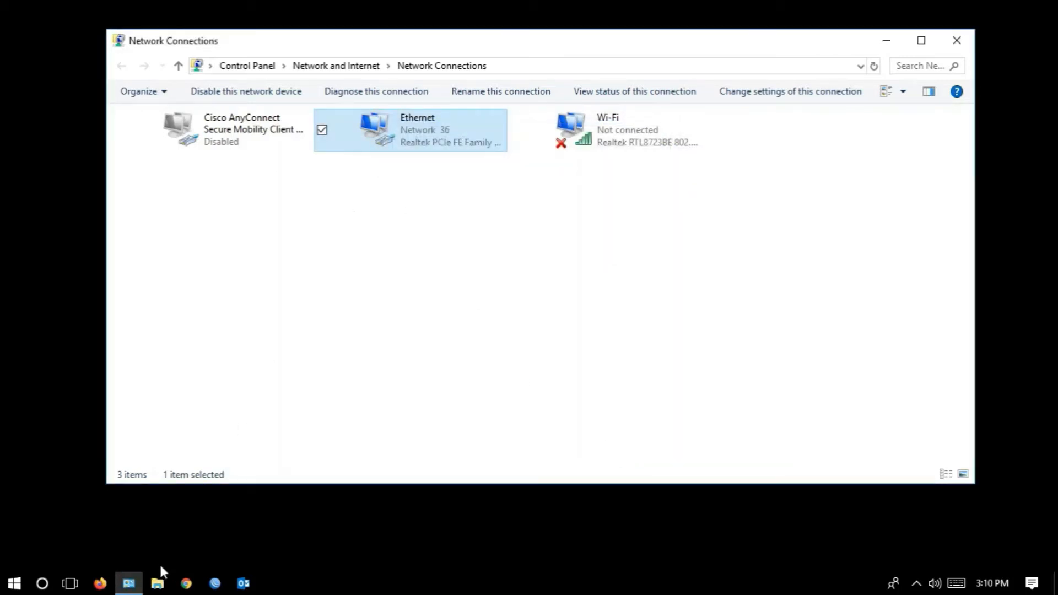
- Switch to the Chrome desktop and open detik's News category to test internet access
click(70, 583)
click(594, 540)
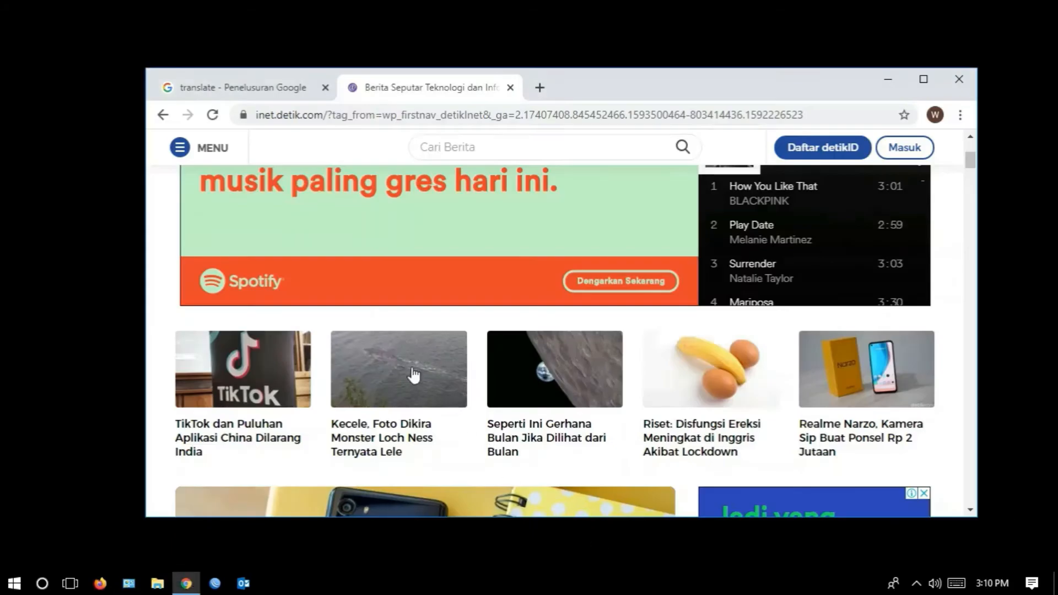
scroll(262, 354, up, 4)
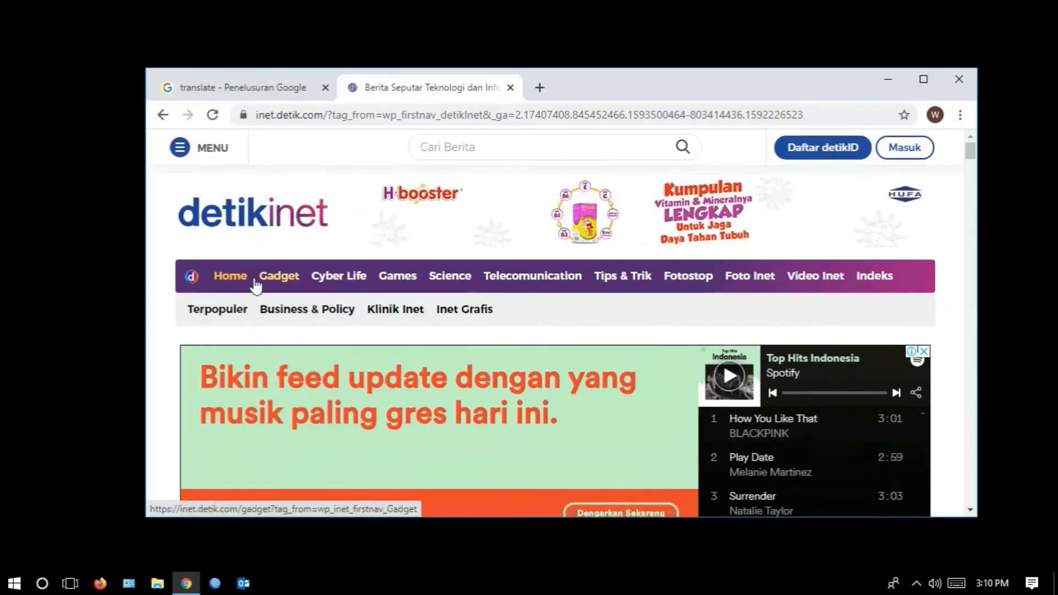
click(206, 155)
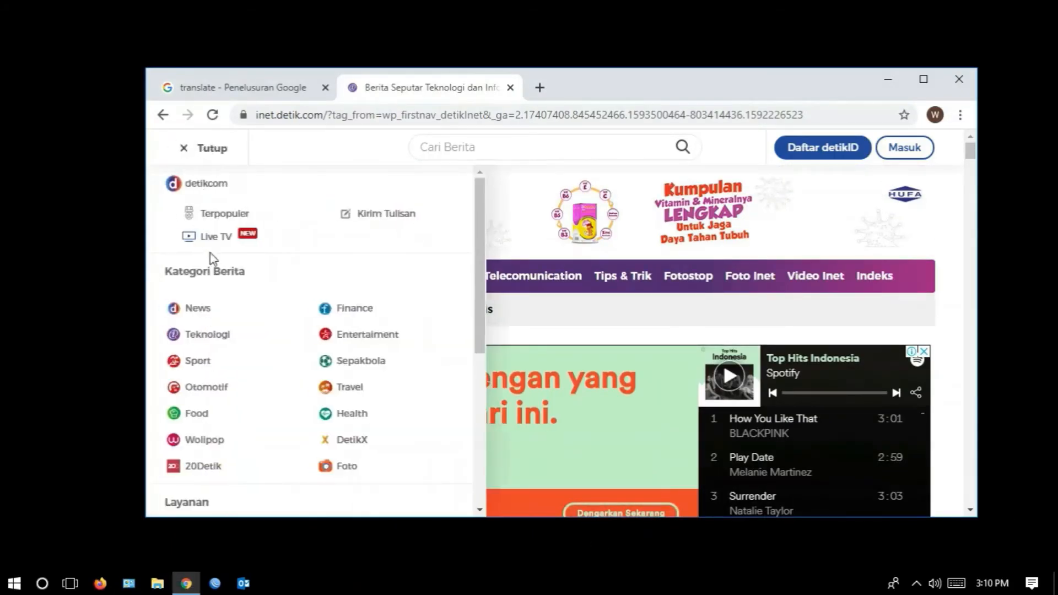
click(200, 308)
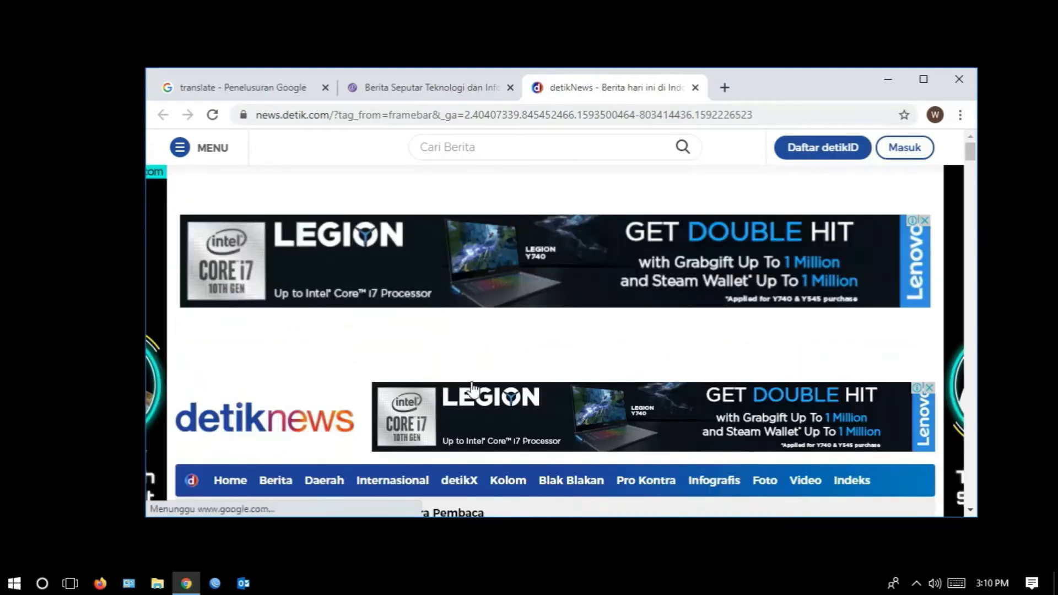
- Open the headline article "Rapat Baleg DPR, PKS Minta RUU HIP Ditarik dari Prolegnas" on detikNews and check that it loads
scroll(457, 358, down, 3)
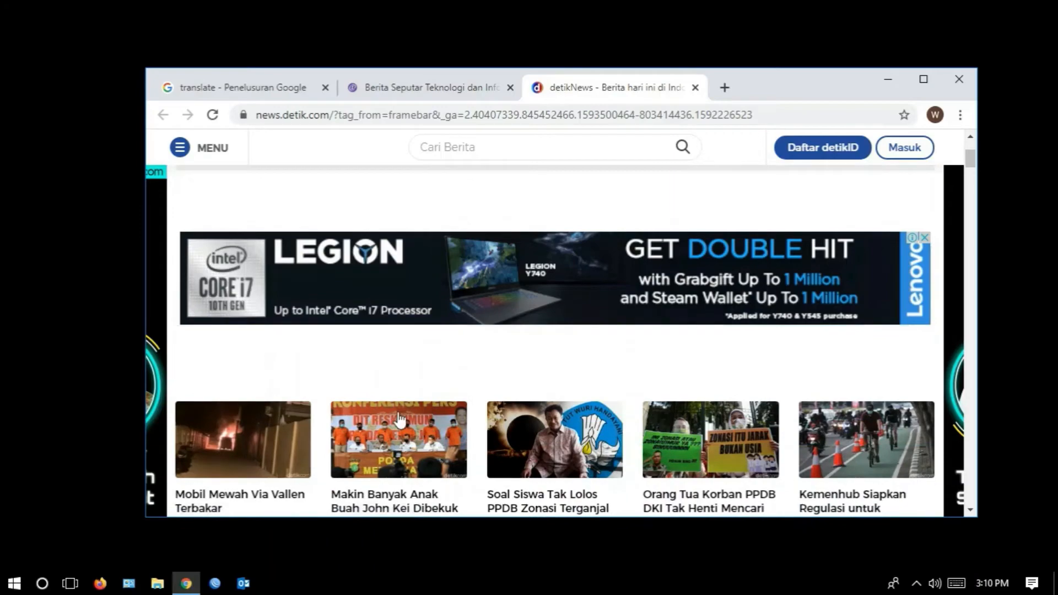
scroll(408, 353, down, 4)
scroll(282, 306, down, 5)
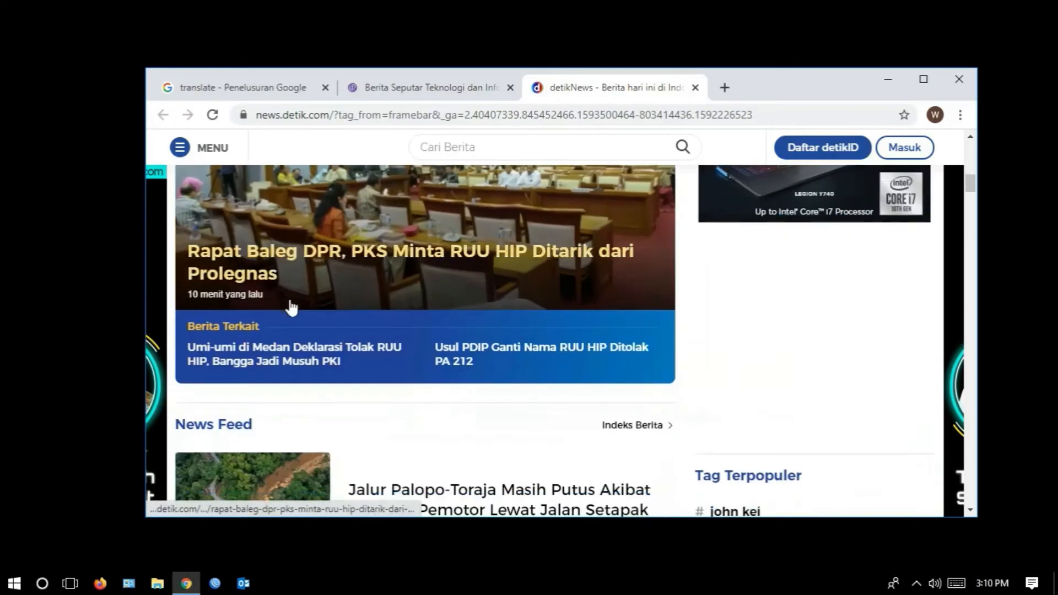
click(330, 256)
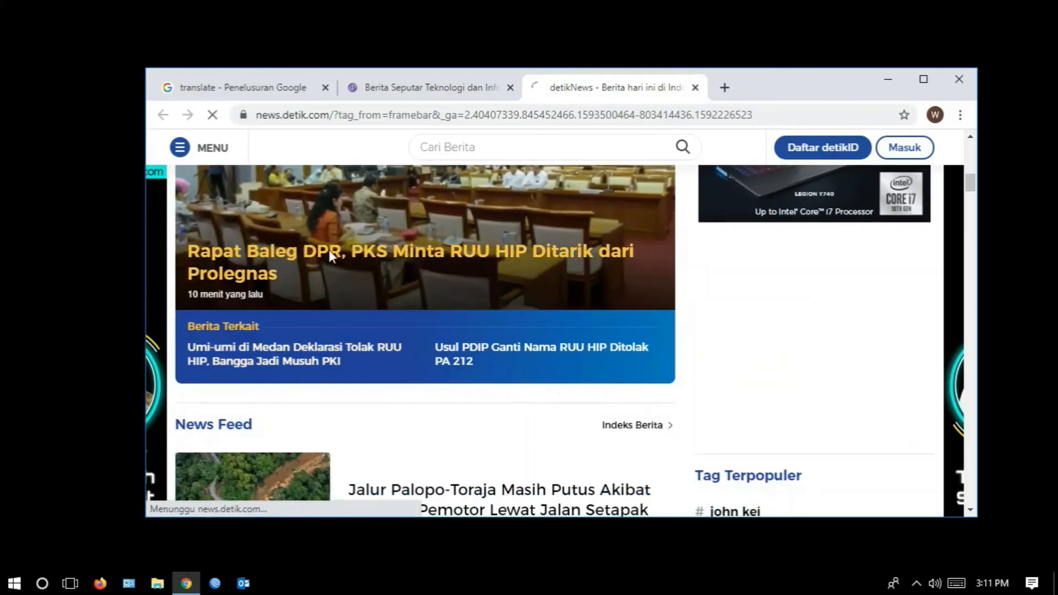
scroll(404, 348, down, 5)
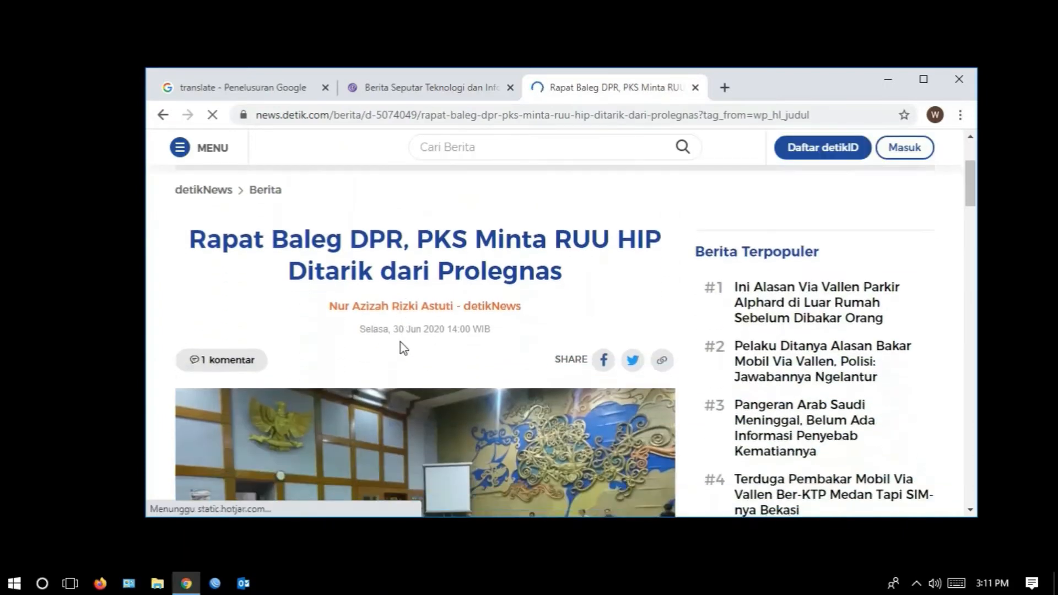
scroll(400, 341, down, 1)
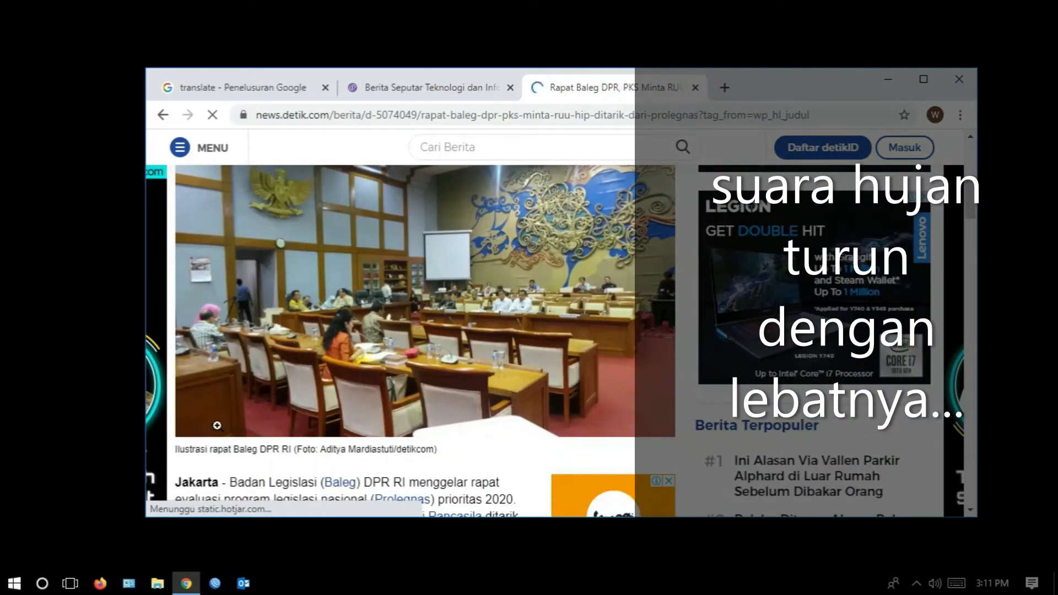
- Switch to the PowerPoint access plan and change the end of the IP STAFF internet hours to 13:00
click(69, 585)
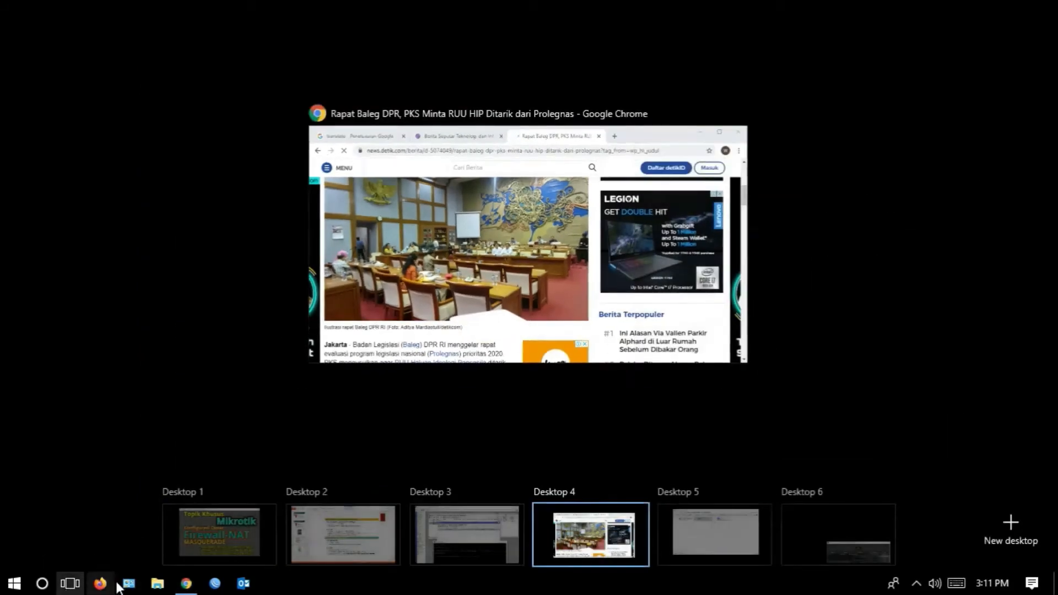
click(330, 535)
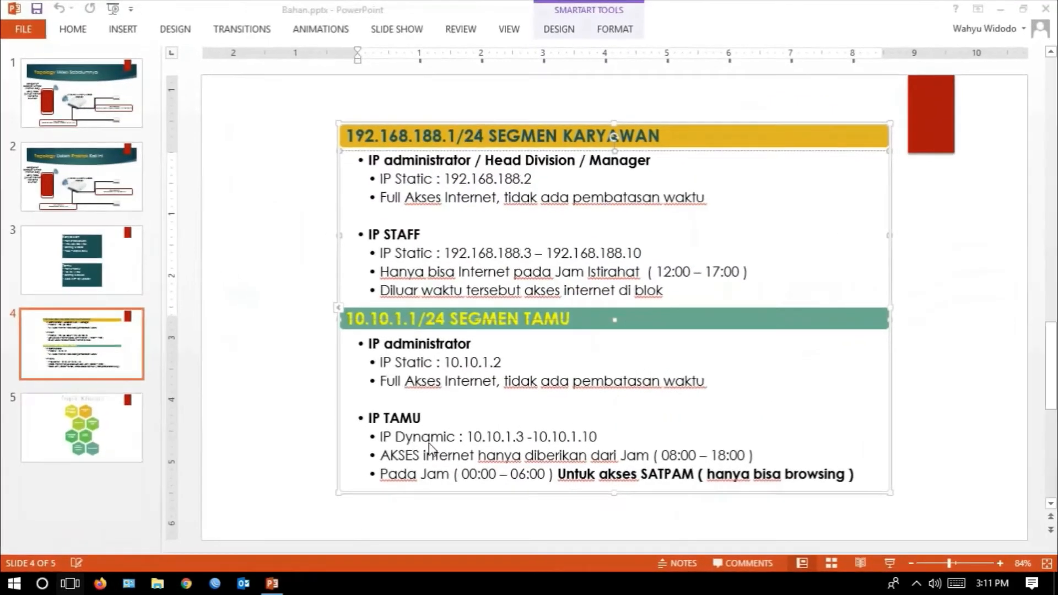
drag(662, 276, 743, 276)
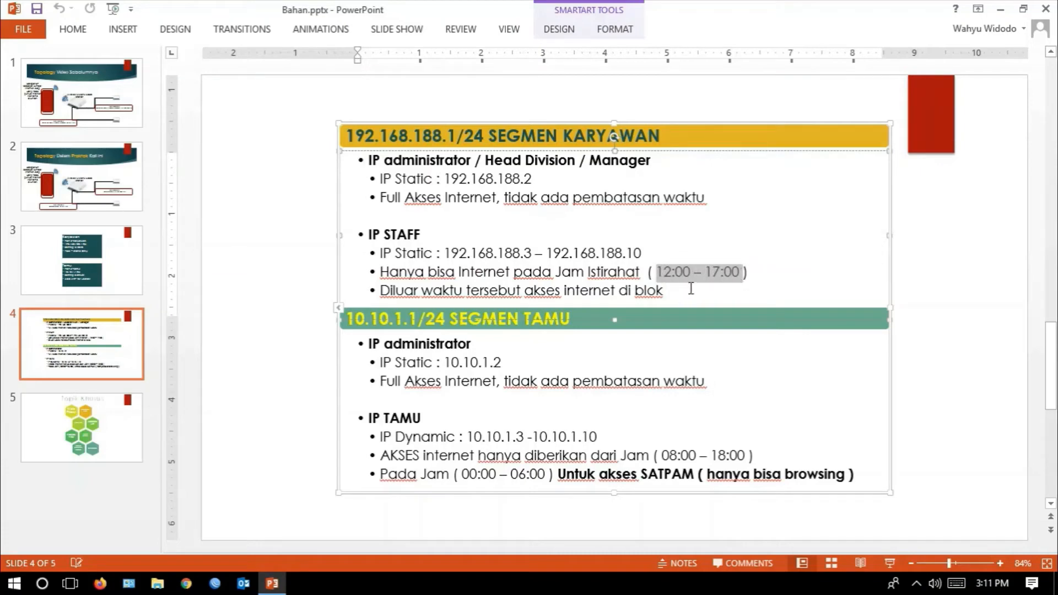
click(719, 272)
key(BackSpace)
text(3)
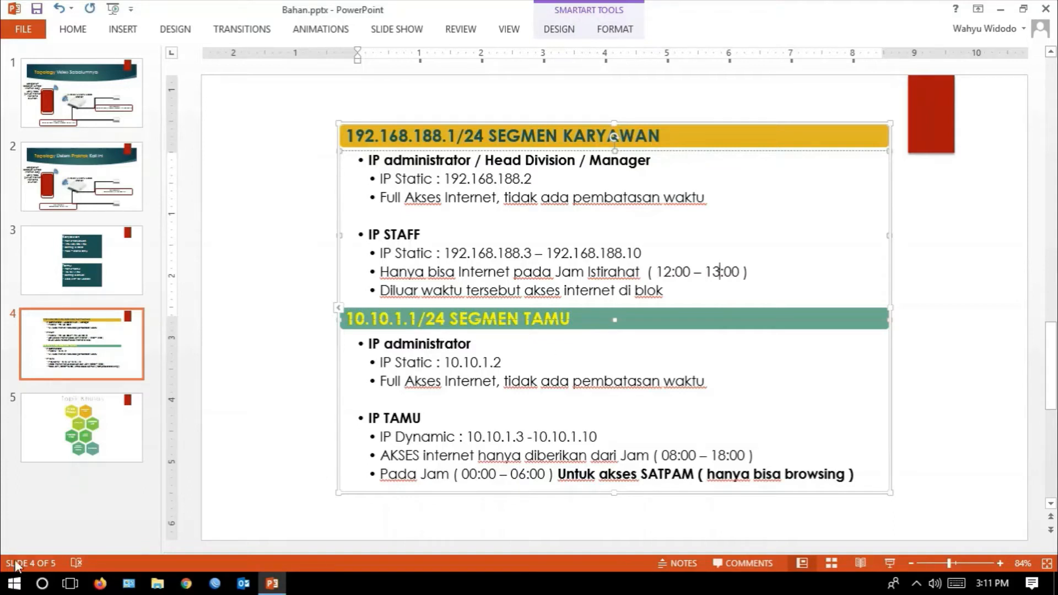
- Switch back to WinBox and check the time on the router's system clock
click(70, 583)
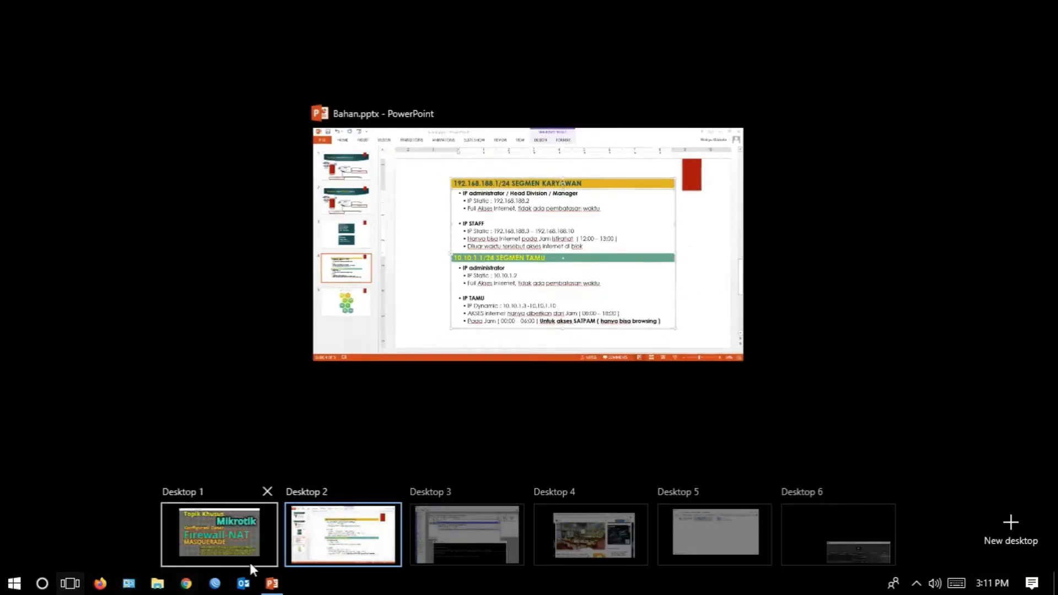
click(488, 539)
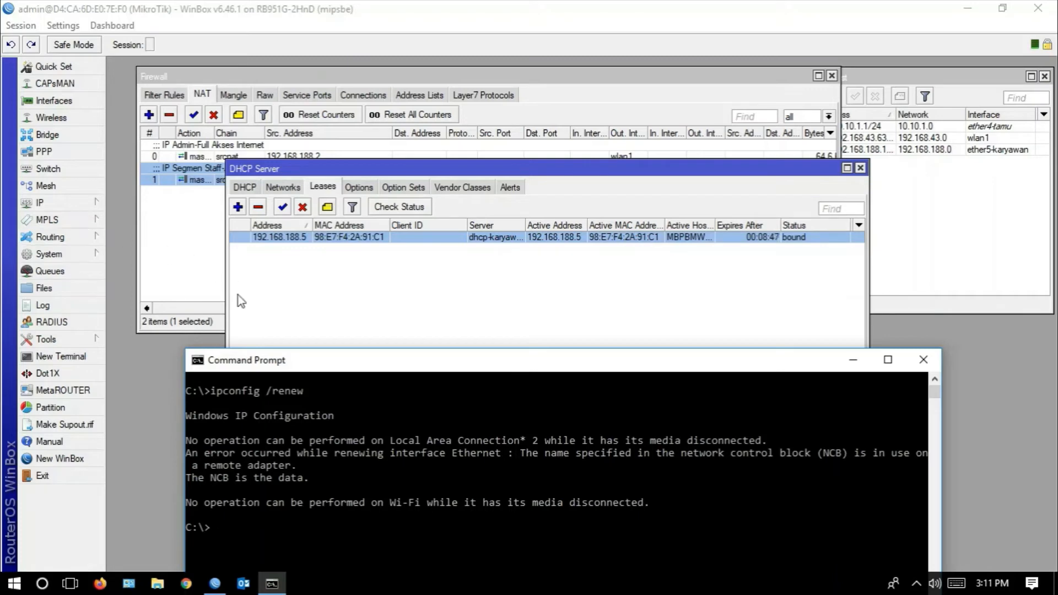
click(77, 254)
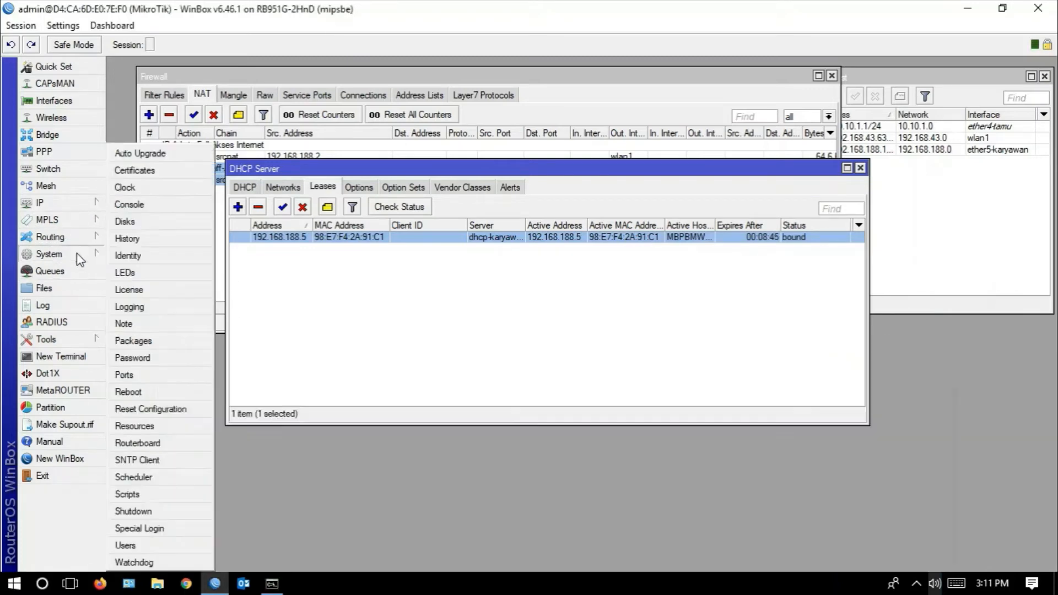
click(144, 194)
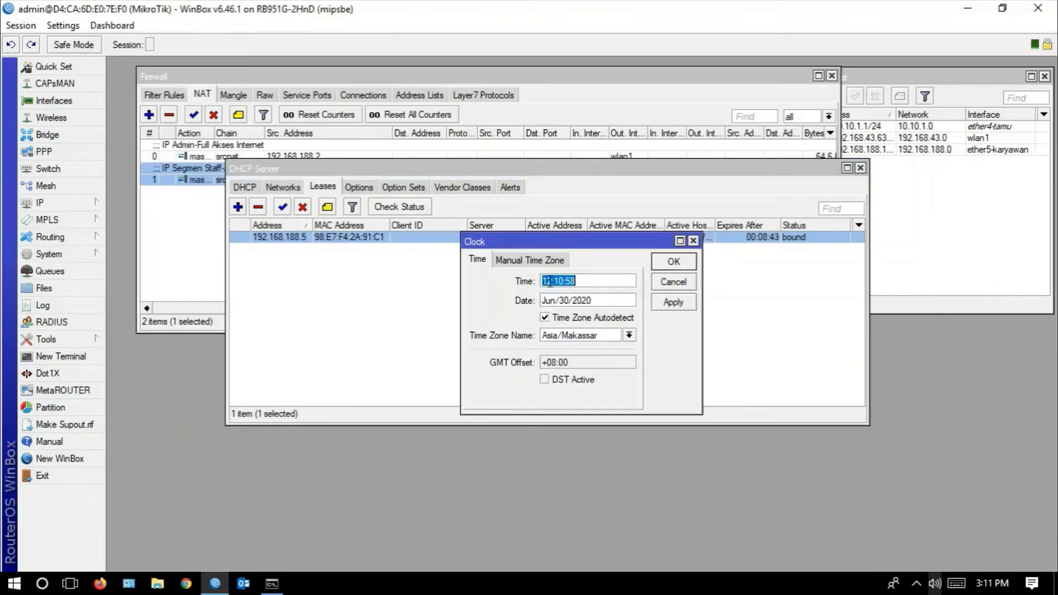
click(551, 281)
- Move the DHCP Server window off the NAT list and check the time settings of the staff range's NAT rule
drag(523, 167, 506, 314)
double_click(290, 180)
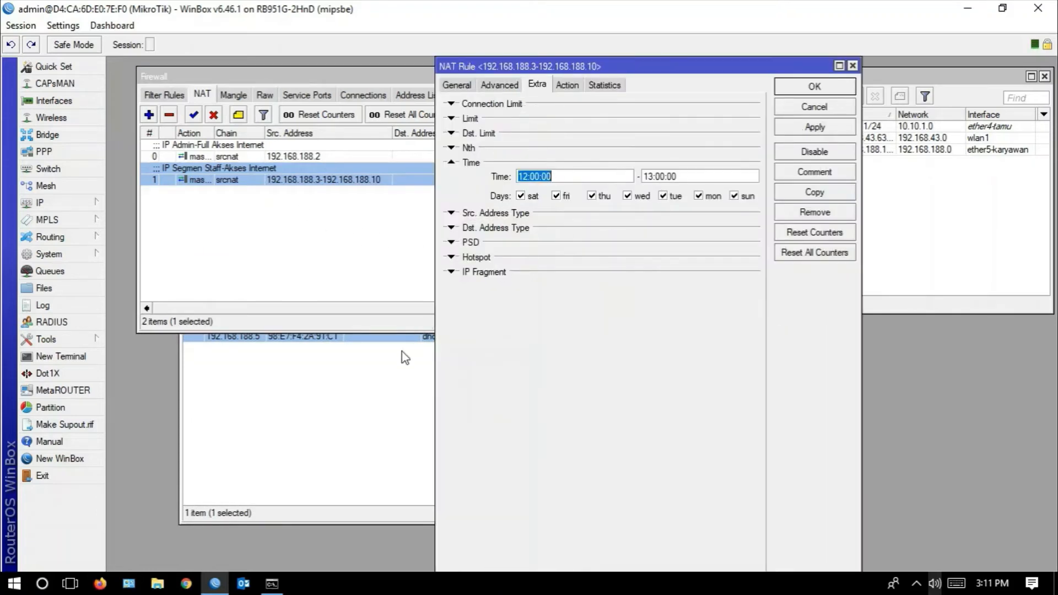
click(392, 394)
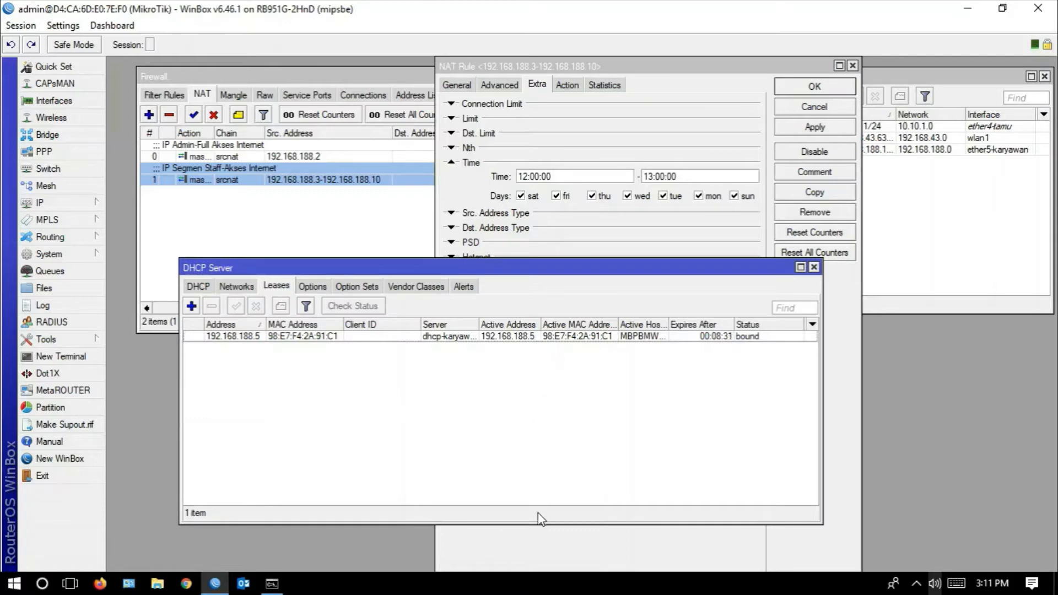
click(548, 539)
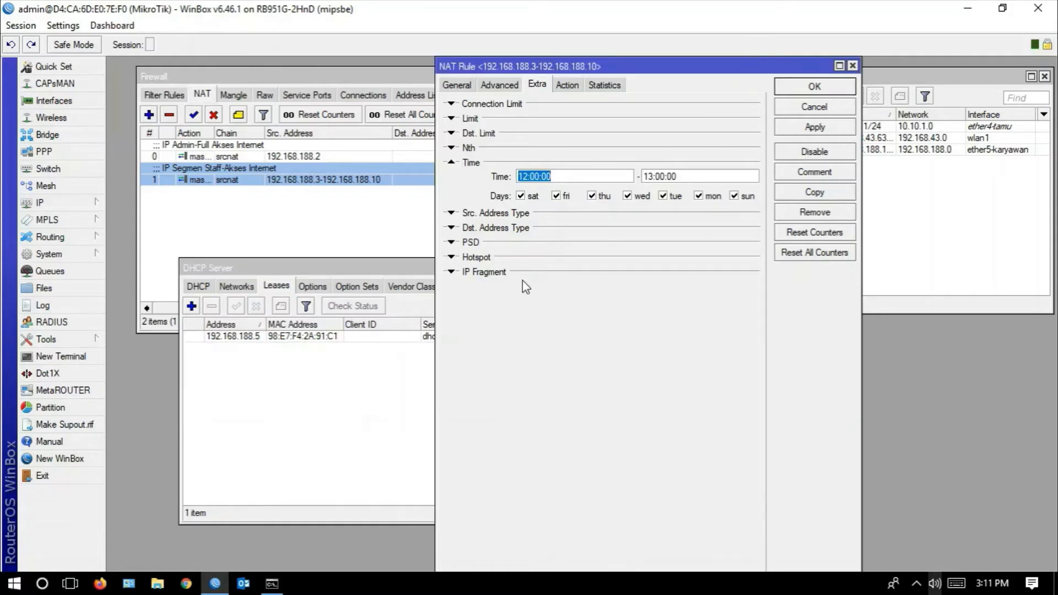
- Set the router's system clock to 13:11:18 on Jun/30/2020, apply it, and close the staff range's NAT rule
click(81, 249)
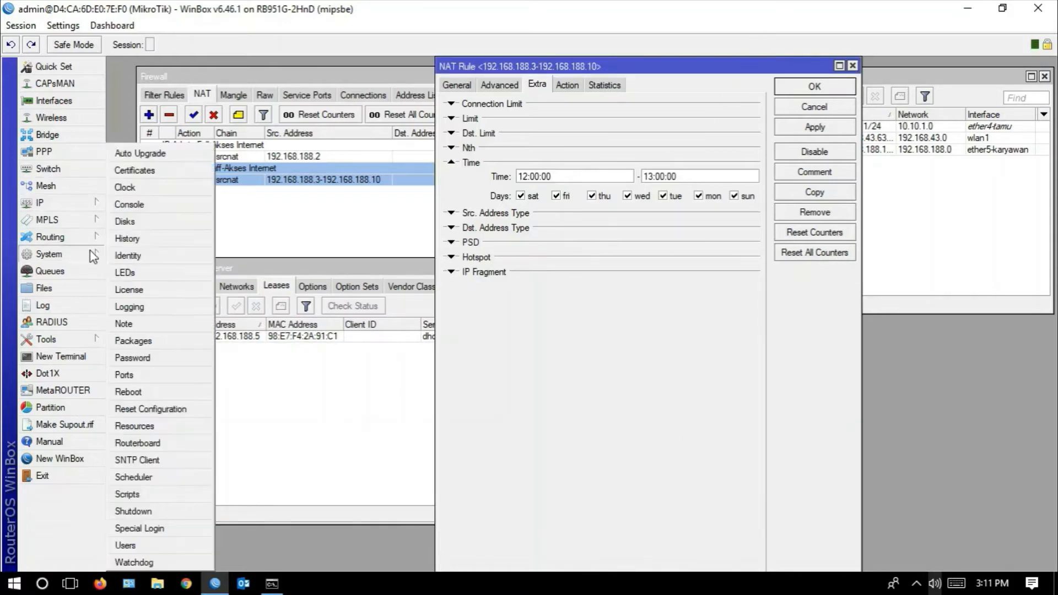
click(135, 187)
click(567, 346)
key(BackSpace)
text(30/2020)
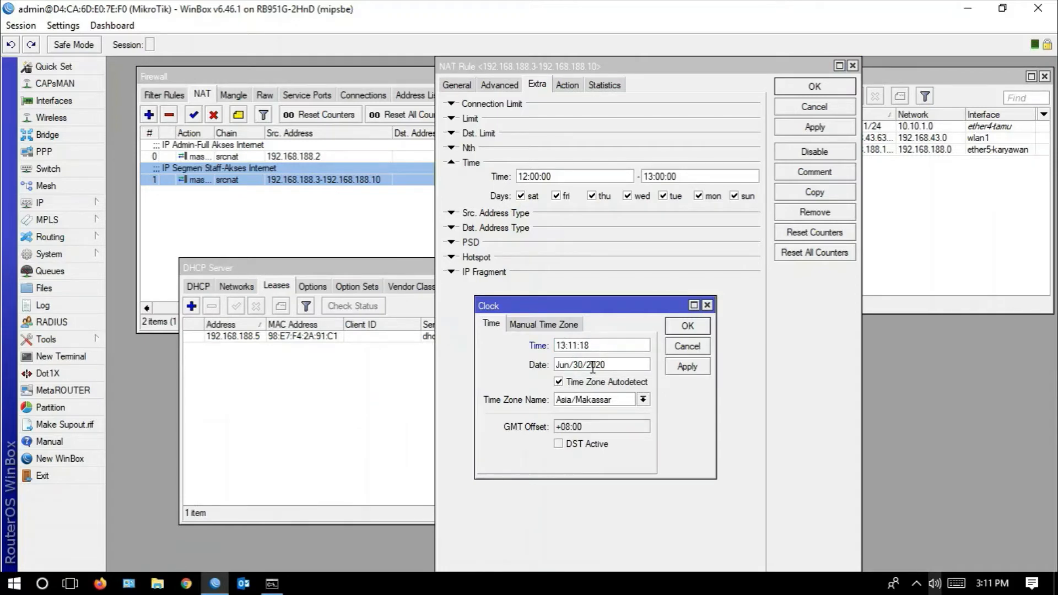
click(680, 369)
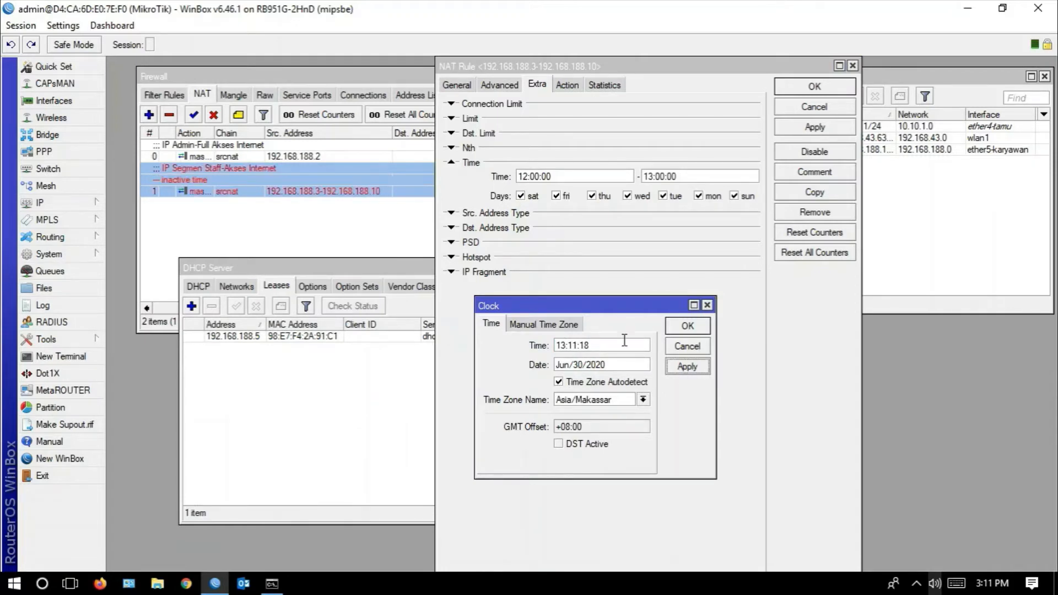
click(698, 327)
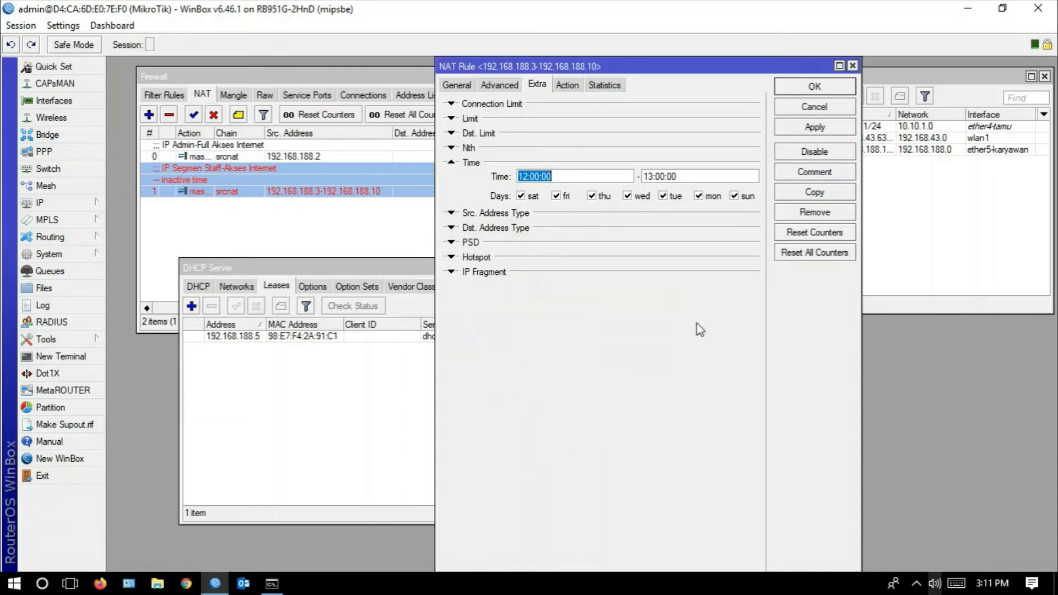
click(821, 89)
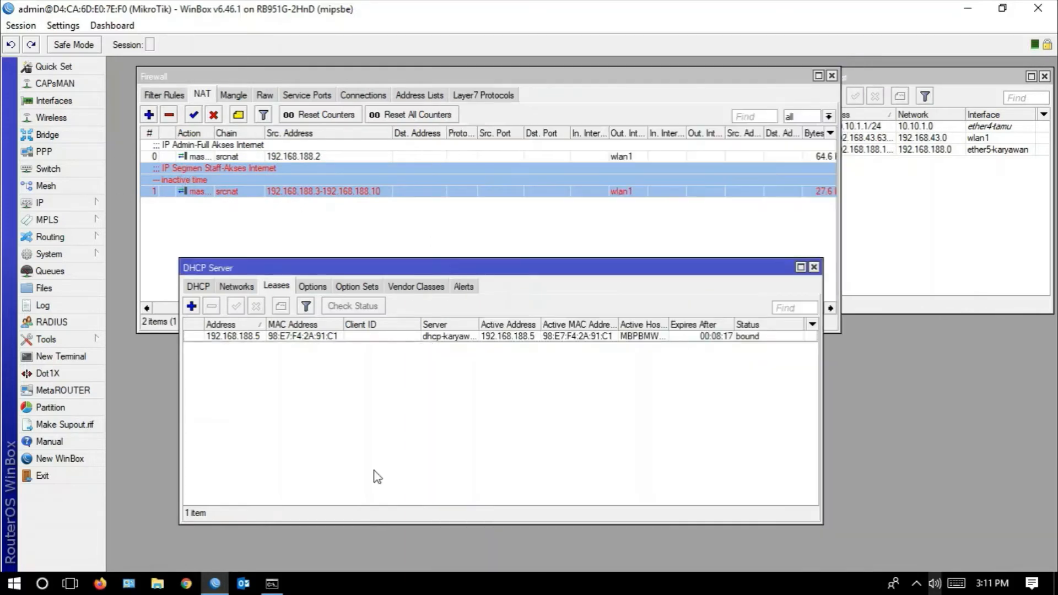
- Switch to Chrome and test detikNews access by opening Home, Daerah and the article "Efek Zonasi, SMPN di Kudus Ini Kekurangan Siswa Nyaris 1 Kelas"
click(70, 583)
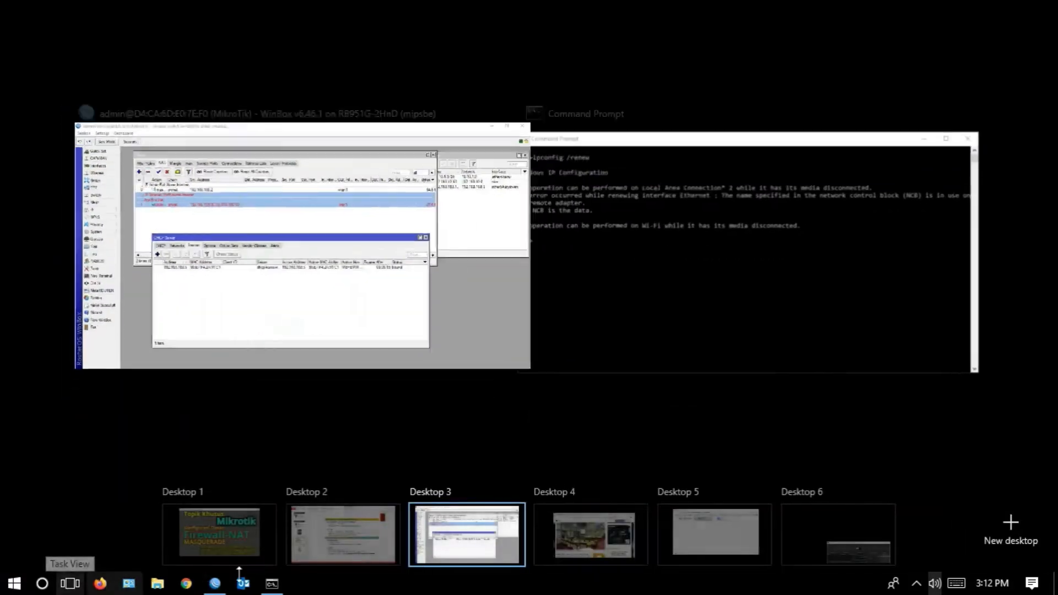
click(573, 546)
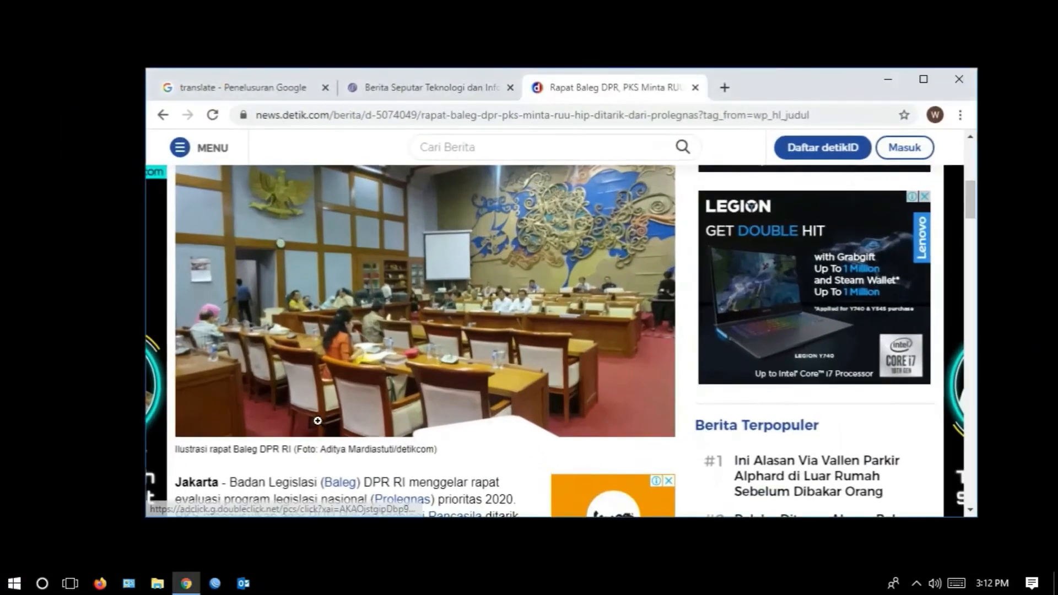
scroll(368, 331, up, 5)
scroll(368, 331, up, 2)
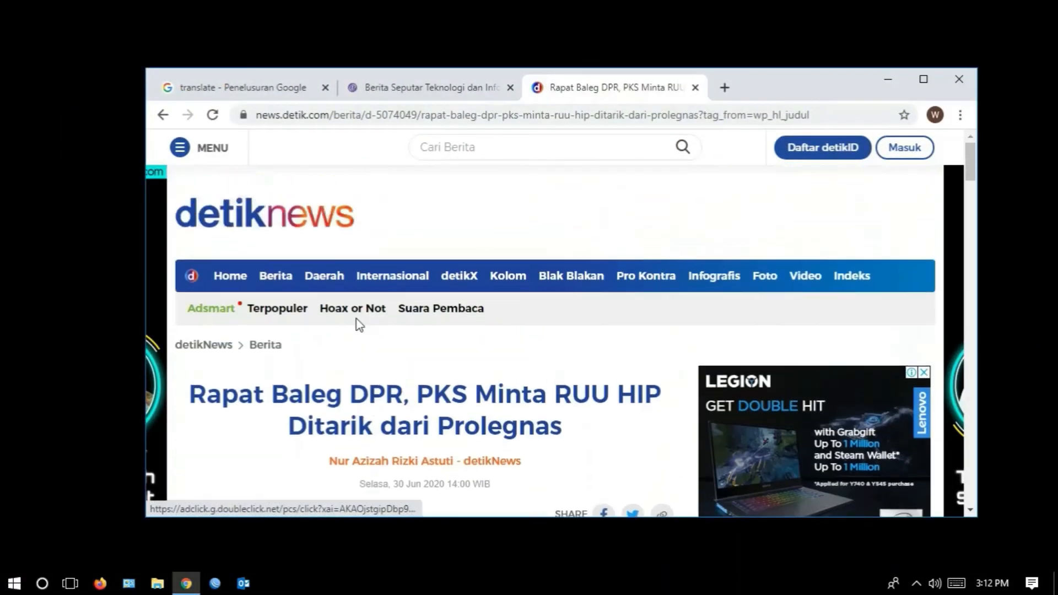
click(230, 278)
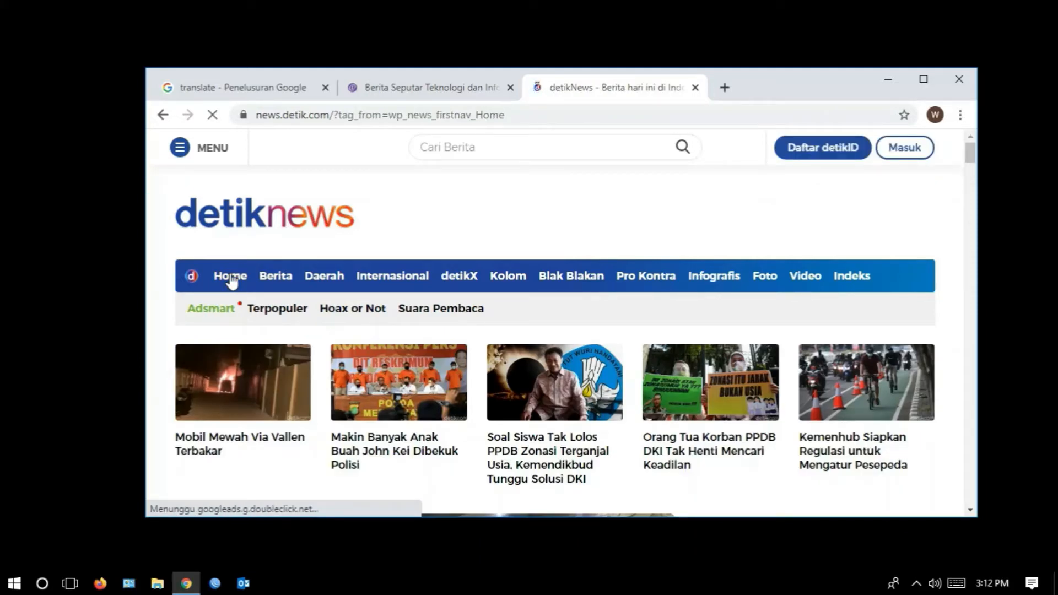
click(324, 276)
scroll(323, 279, down, 5)
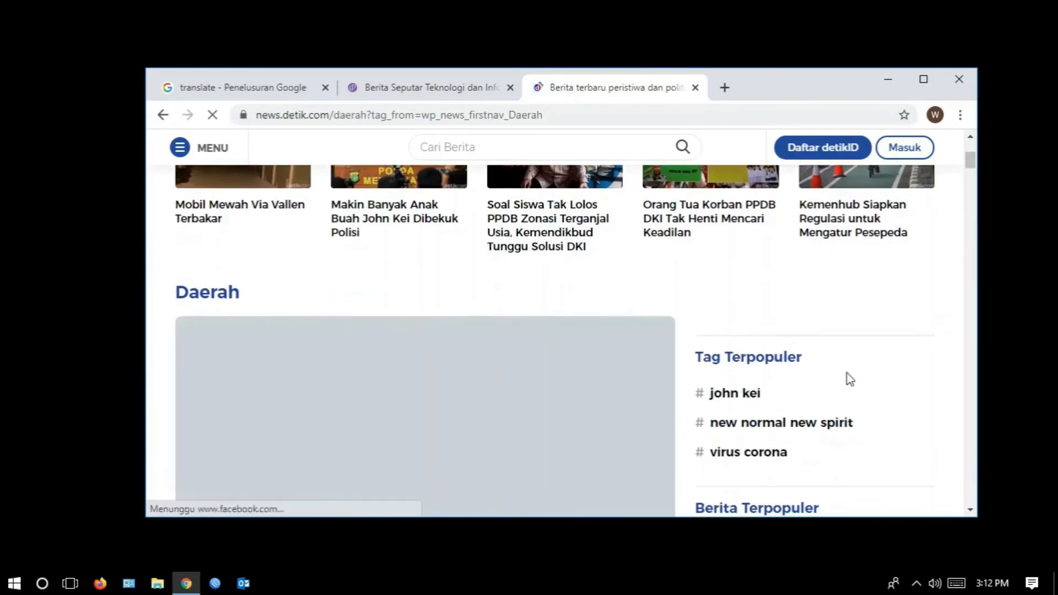
scroll(607, 300, down, 8)
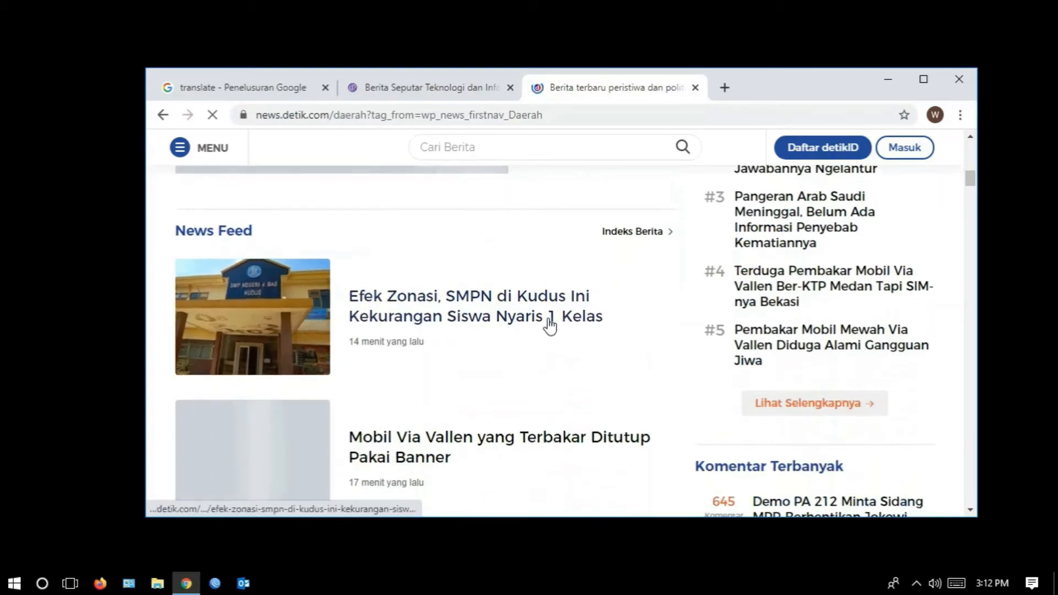
click(549, 324)
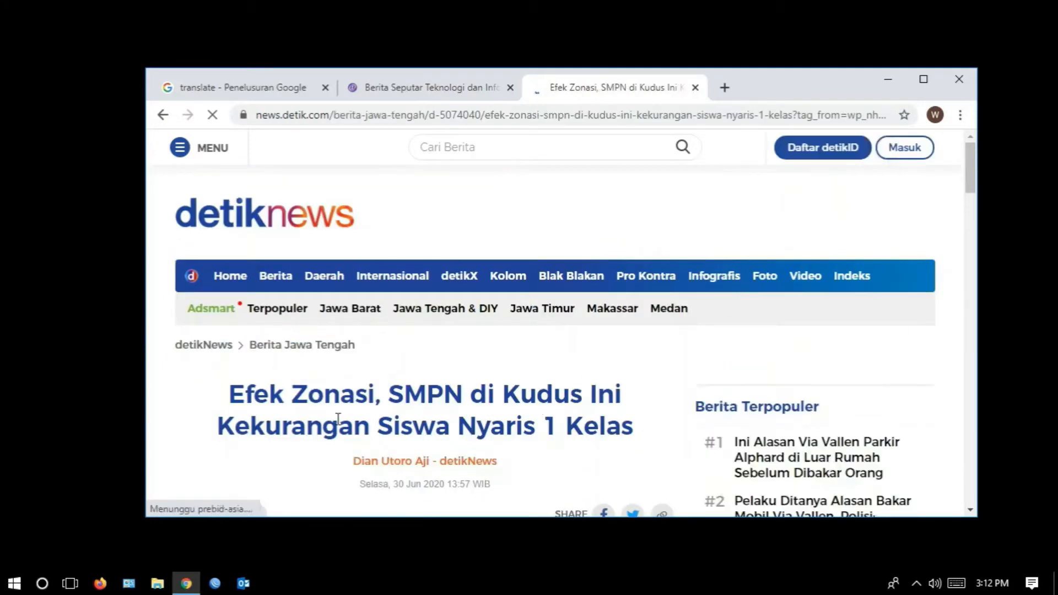
- Return to the WinBox desktop, renew the client's IP lease in Command Prompt with ipconfig /renew, and move the console off the DHCP leases
click(70, 583)
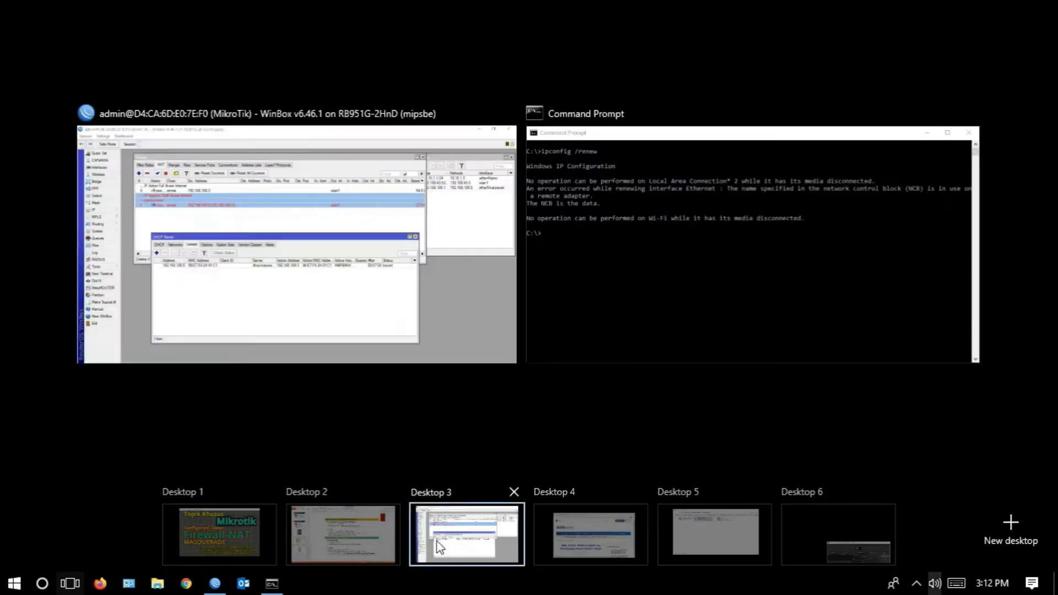
click(439, 547)
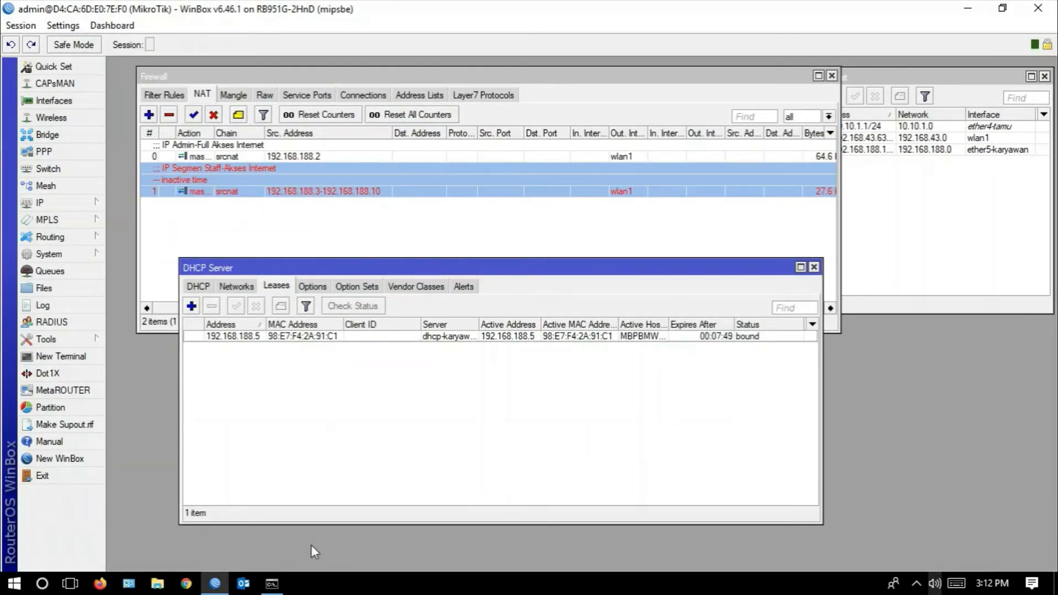
click(271, 584)
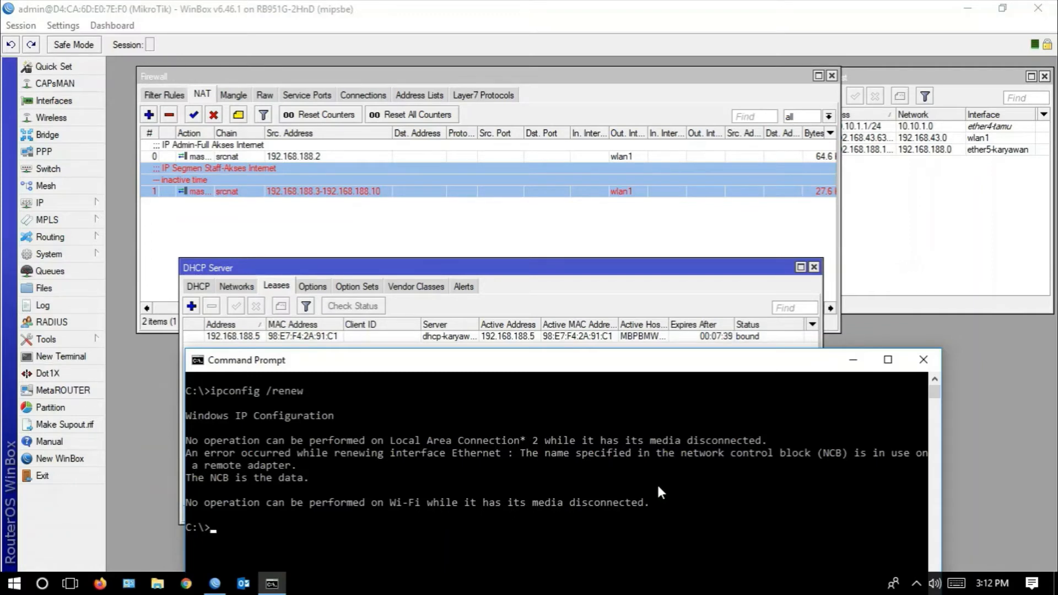
text(onfig /renew)
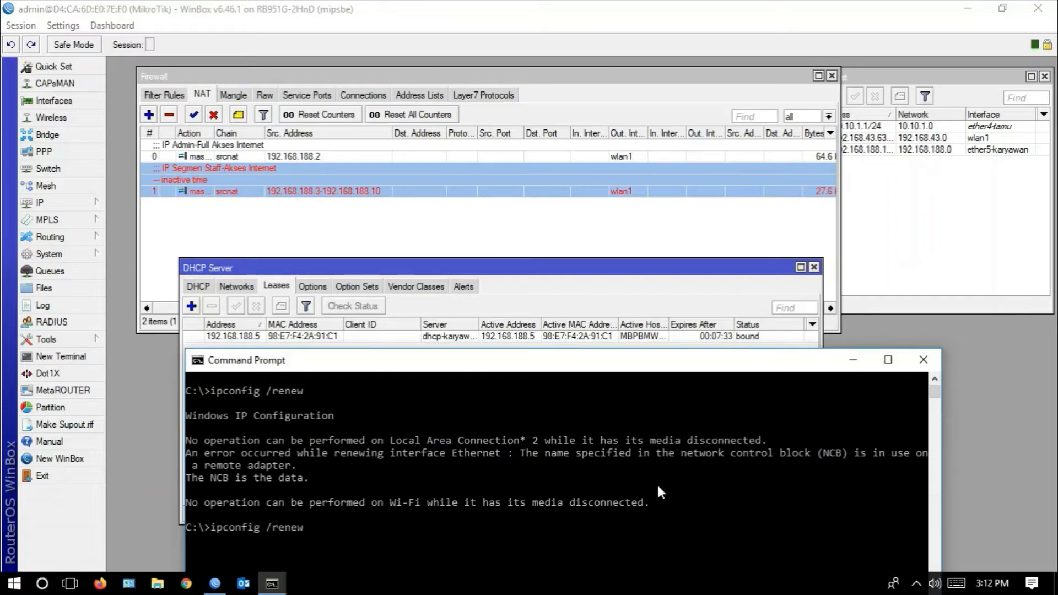
key(Return)
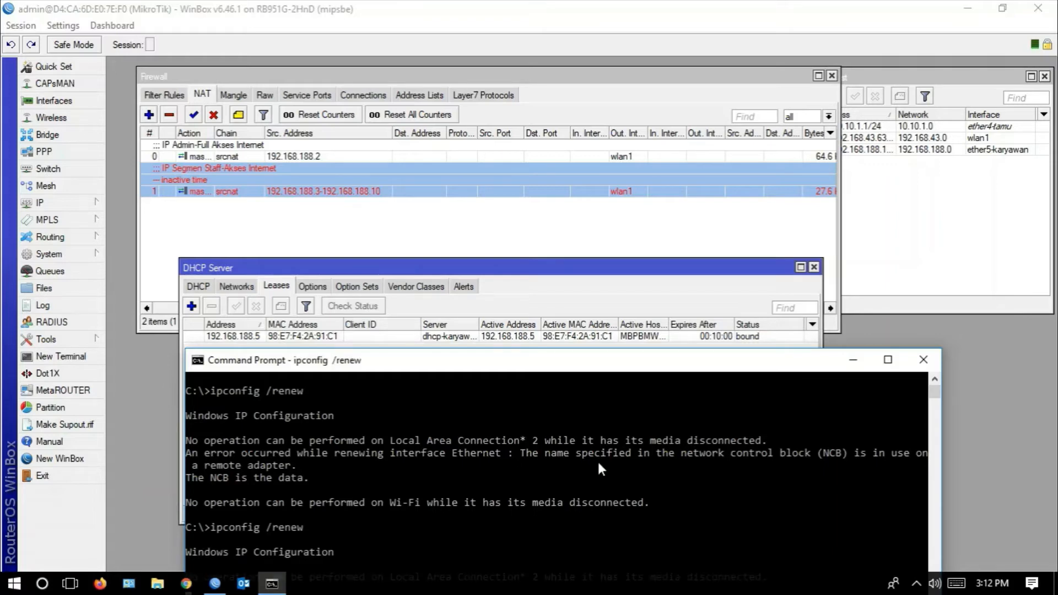
drag(606, 371, 605, 287)
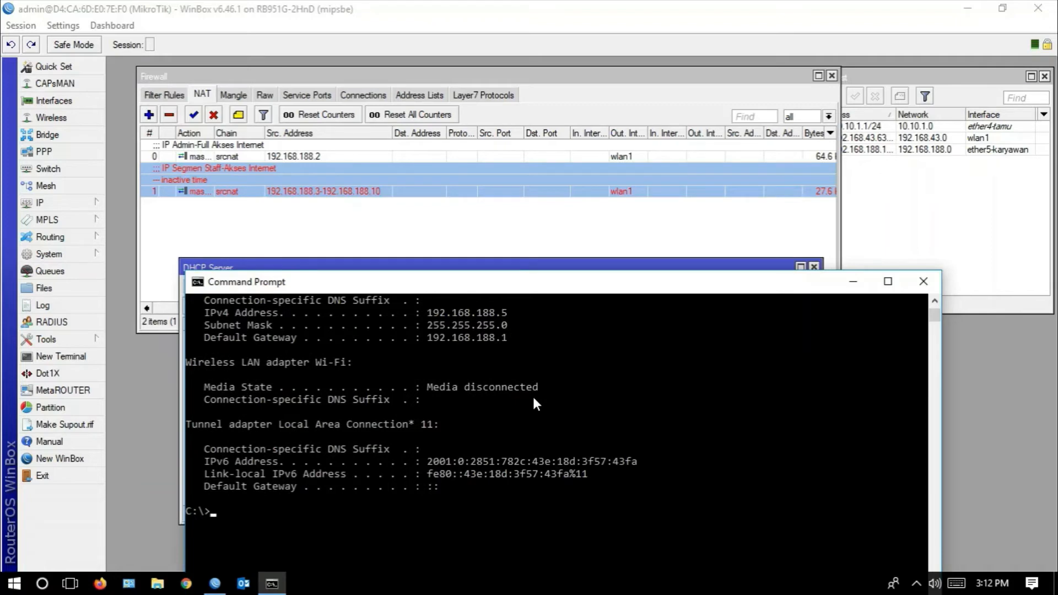
drag(553, 289, 555, 454)
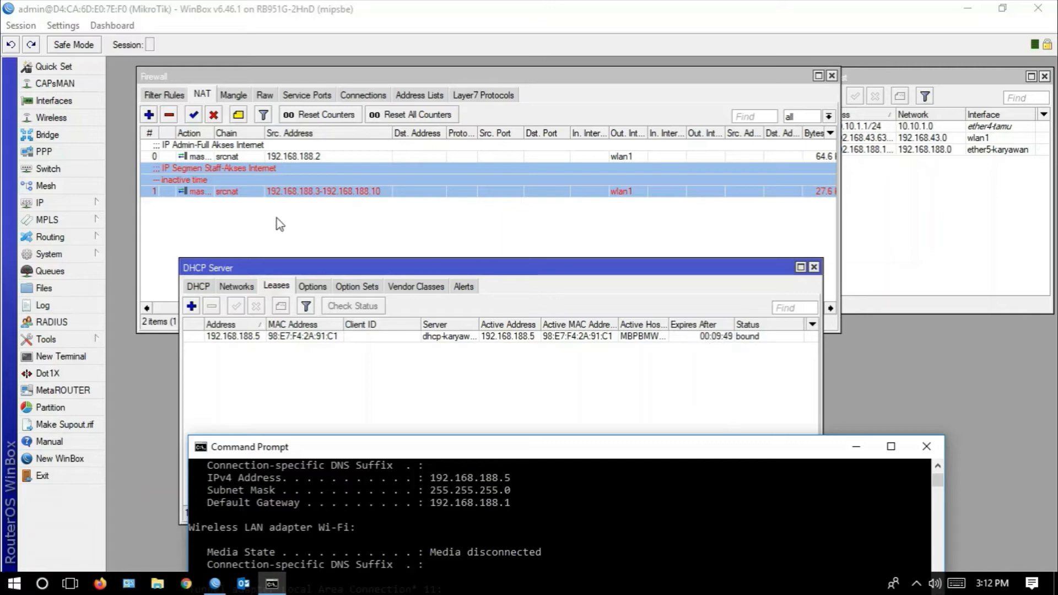
- Check the time range in the staff range's NAT rule, close it, and bring the DHCP leases to the front
double_click(275, 193)
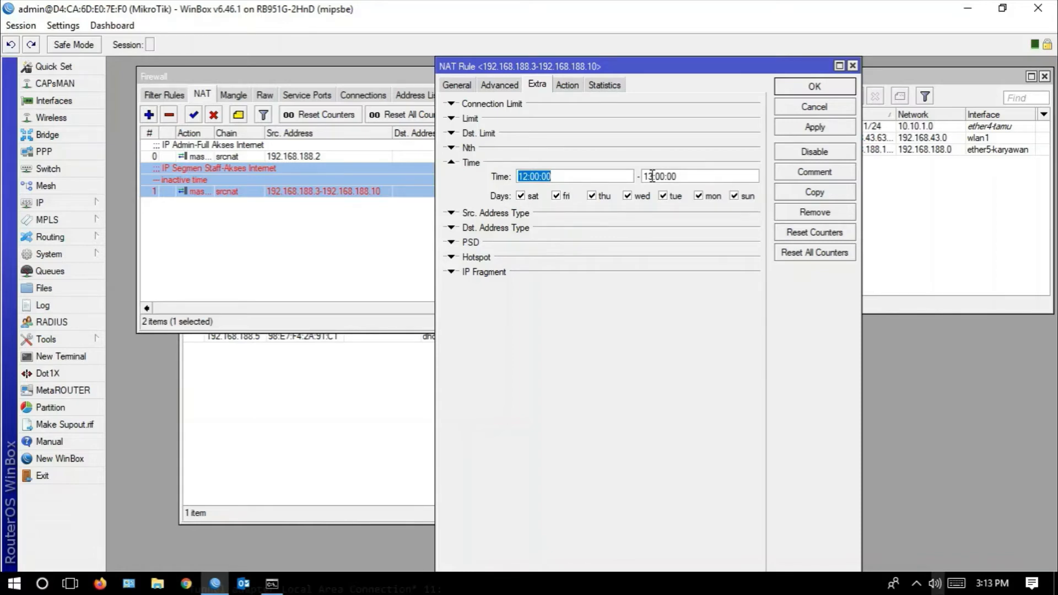
click(814, 127)
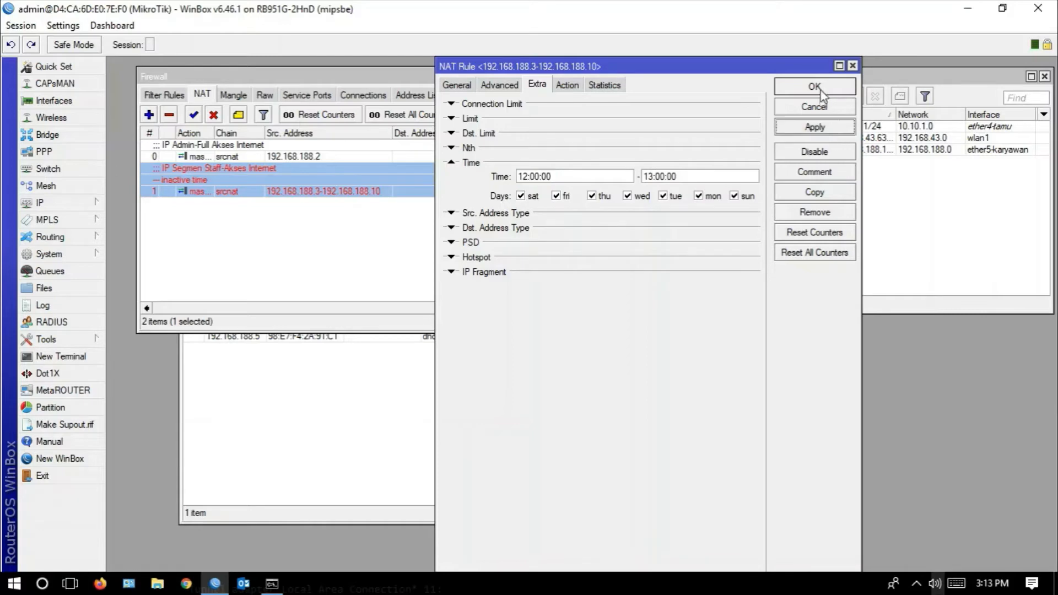
click(814, 86)
click(432, 405)
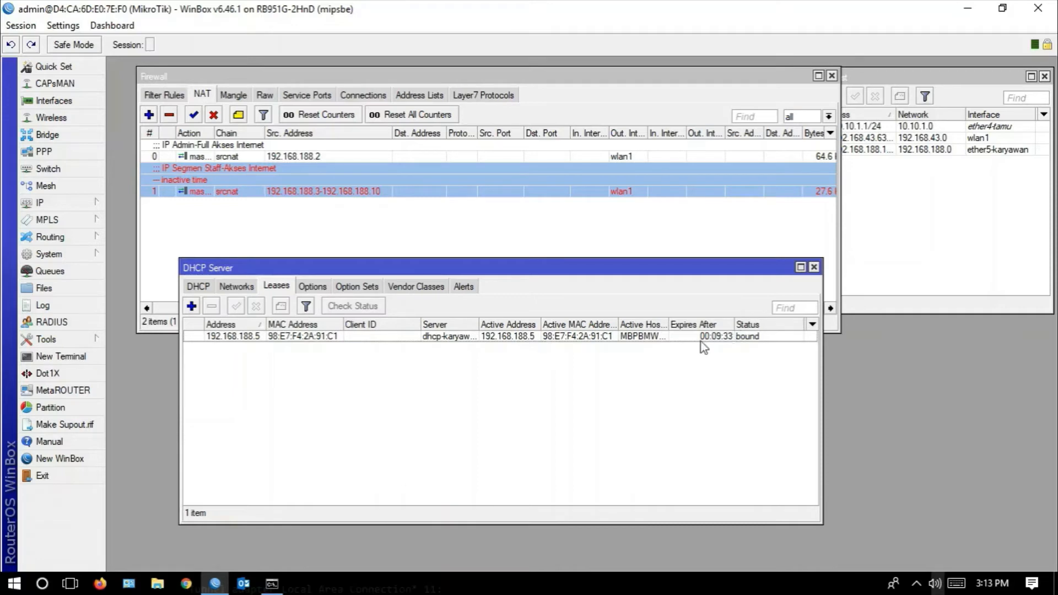
- Switch to Chrome and test internet access by opening the Home and Internasional sections of detikNews
click(70, 583)
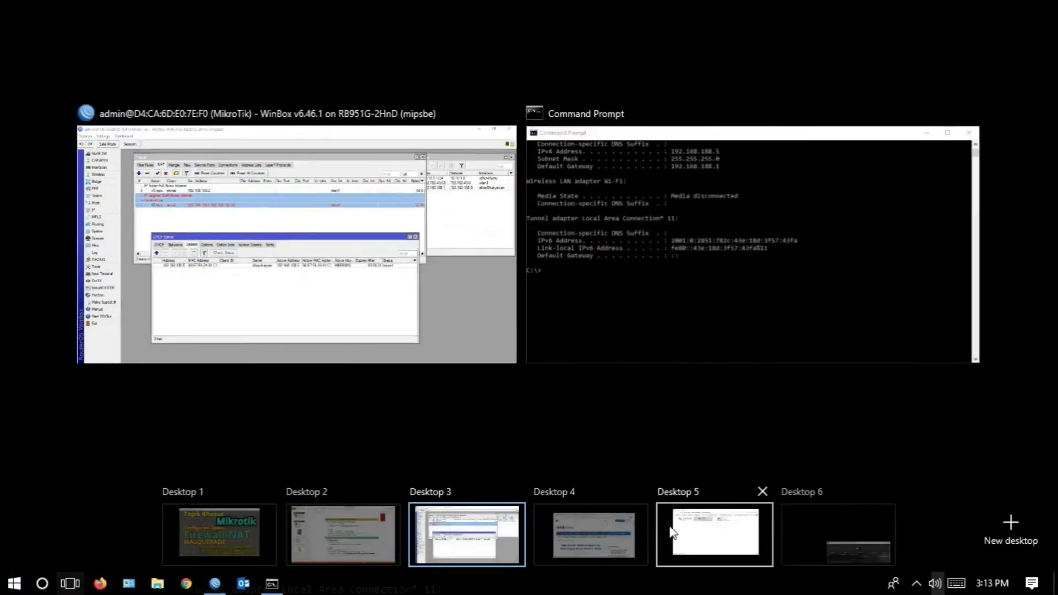
click(590, 512)
click(233, 285)
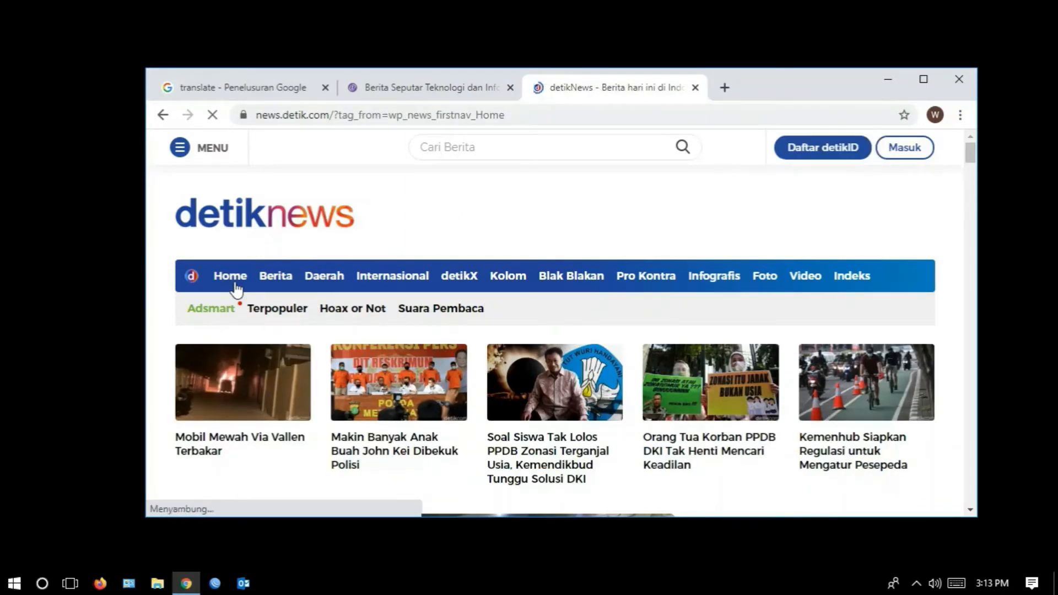
click(361, 276)
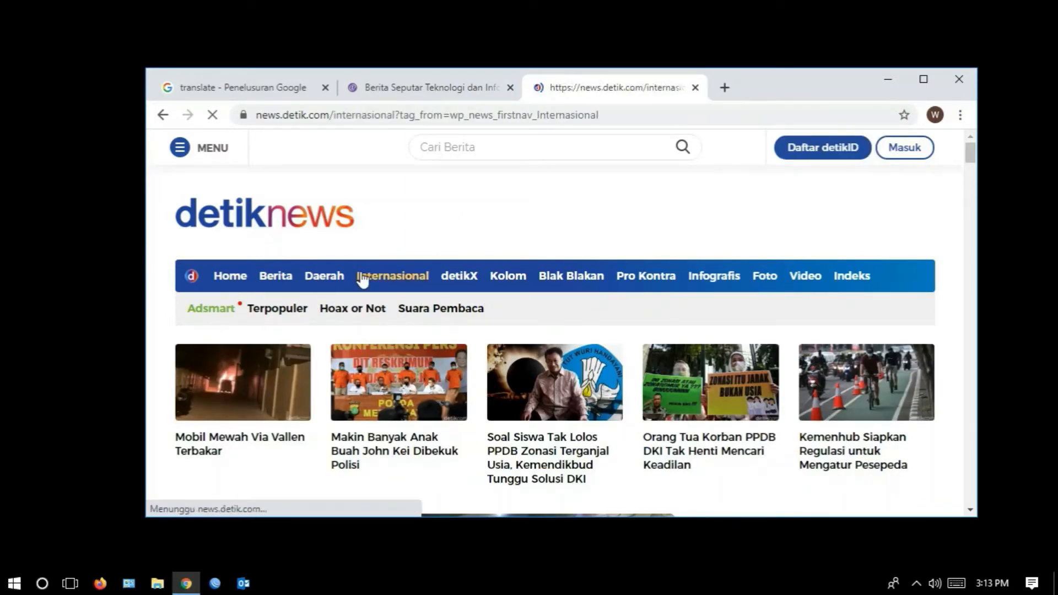
- Switch back to WinBox and compare the client's 192.168.188.5 DHCP lease with the staff range's NAT rule
click(70, 583)
click(454, 540)
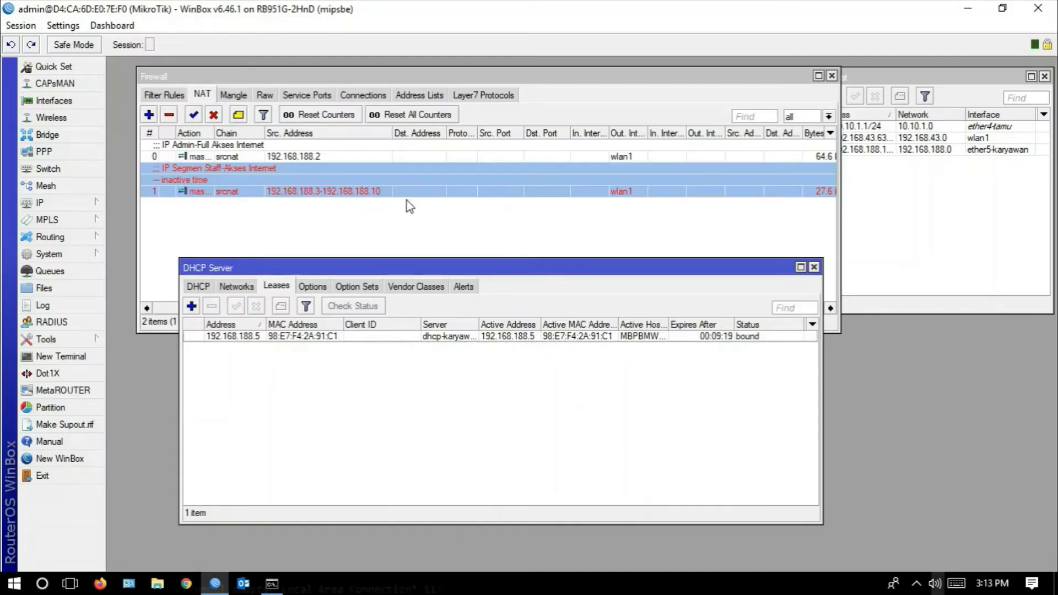
click(264, 337)
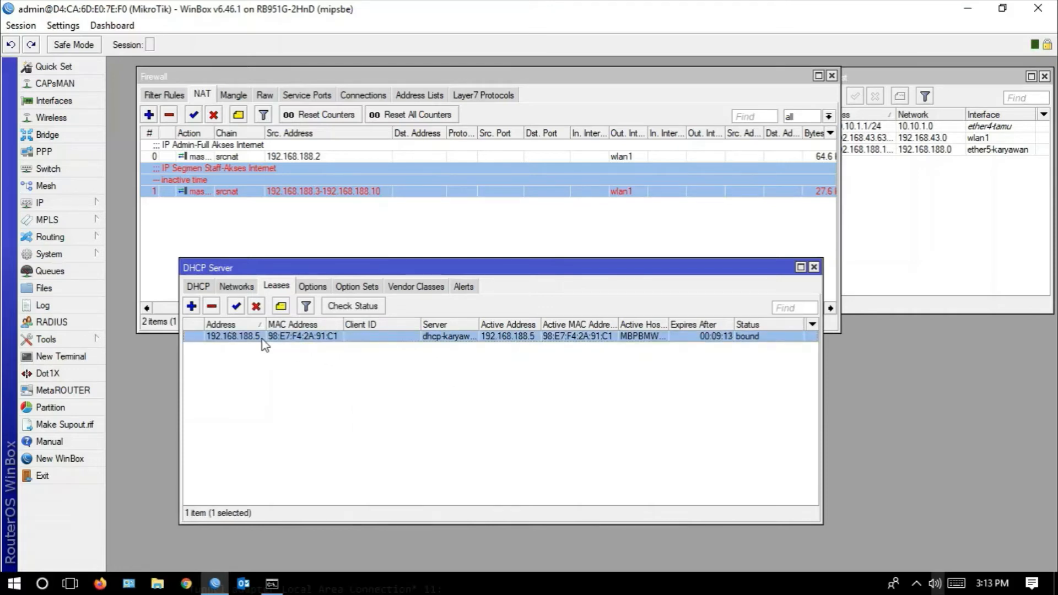
click(69, 582)
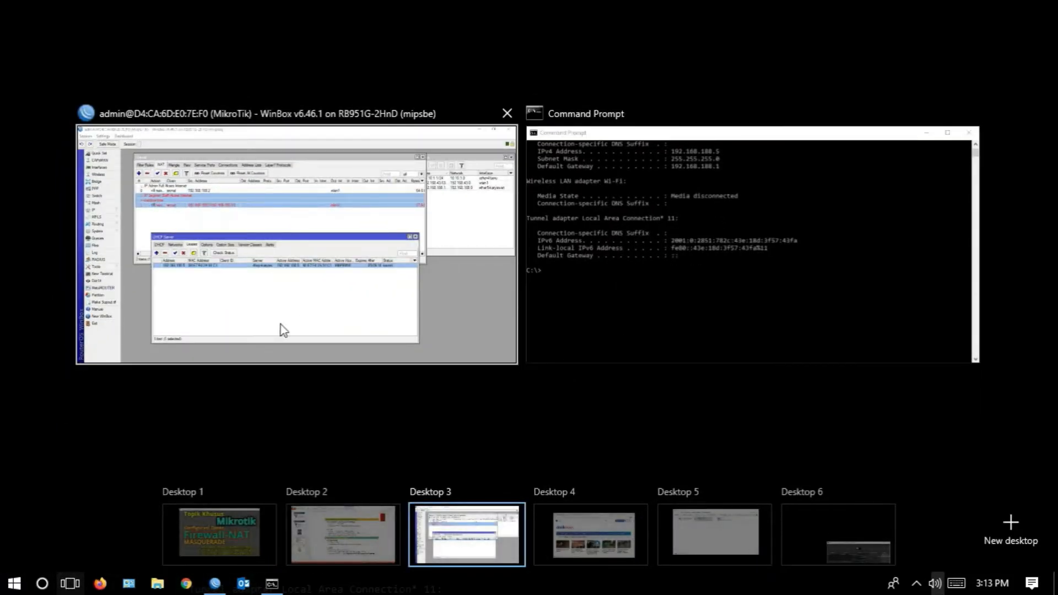
click(197, 290)
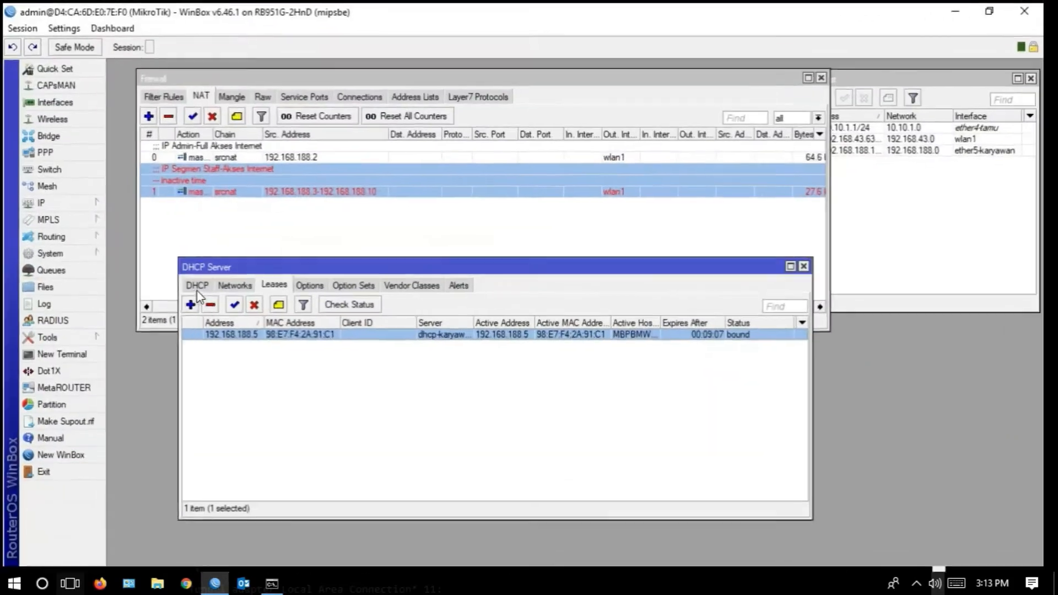
- Switch to Chrome and test internet access with the detikNews Blak Blakan section and detik.com in a new tab
click(69, 583)
click(592, 531)
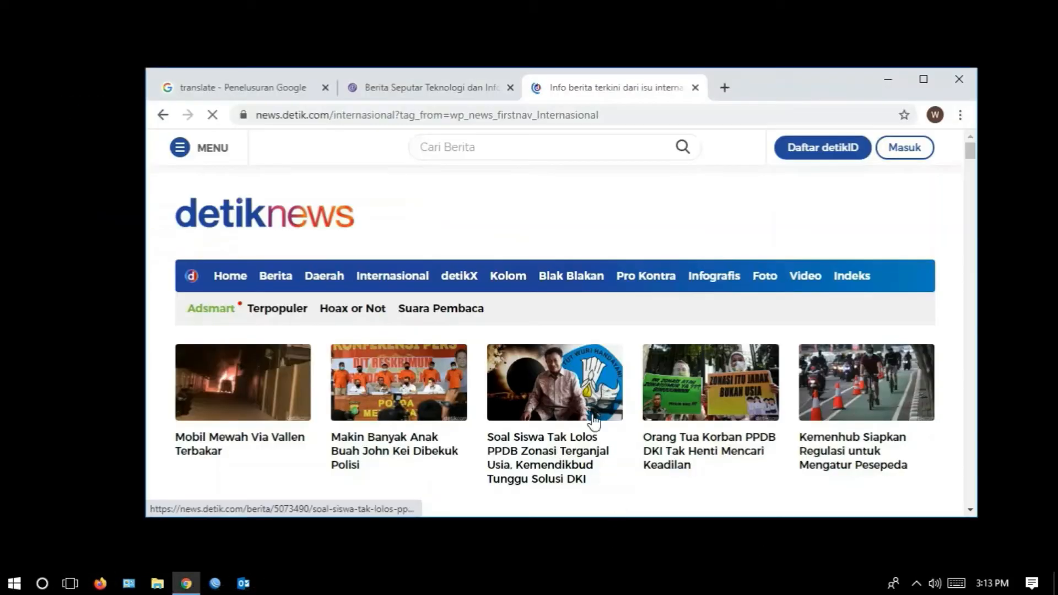
click(578, 277)
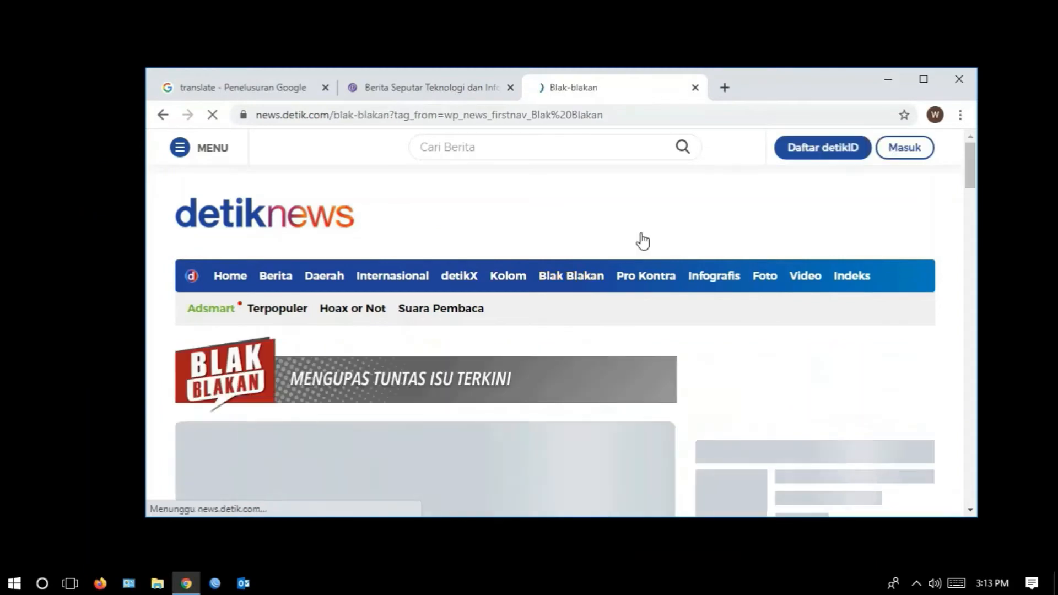
click(725, 87)
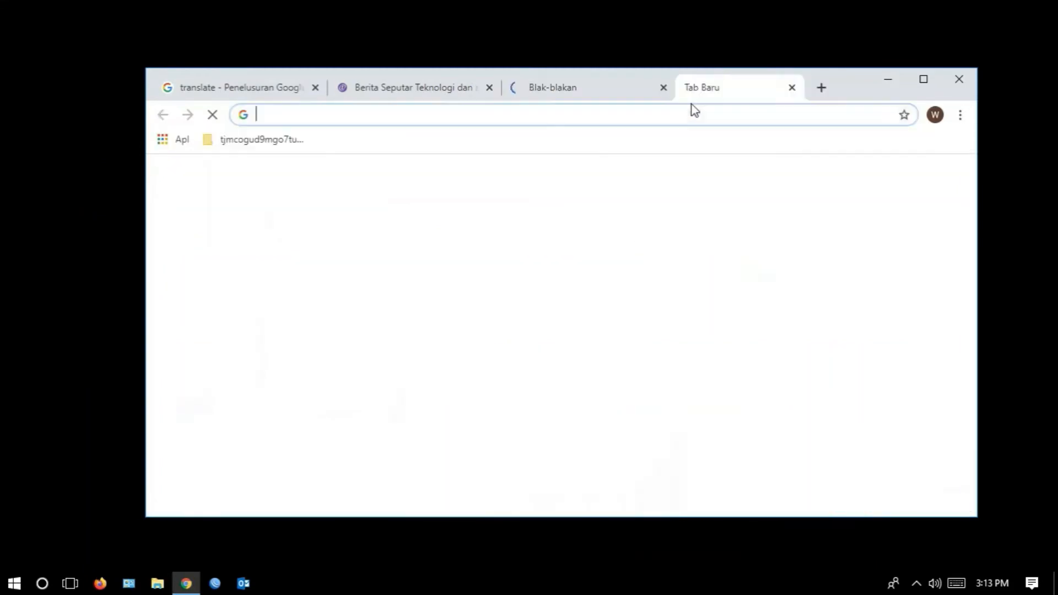
text(det)
key(Return)
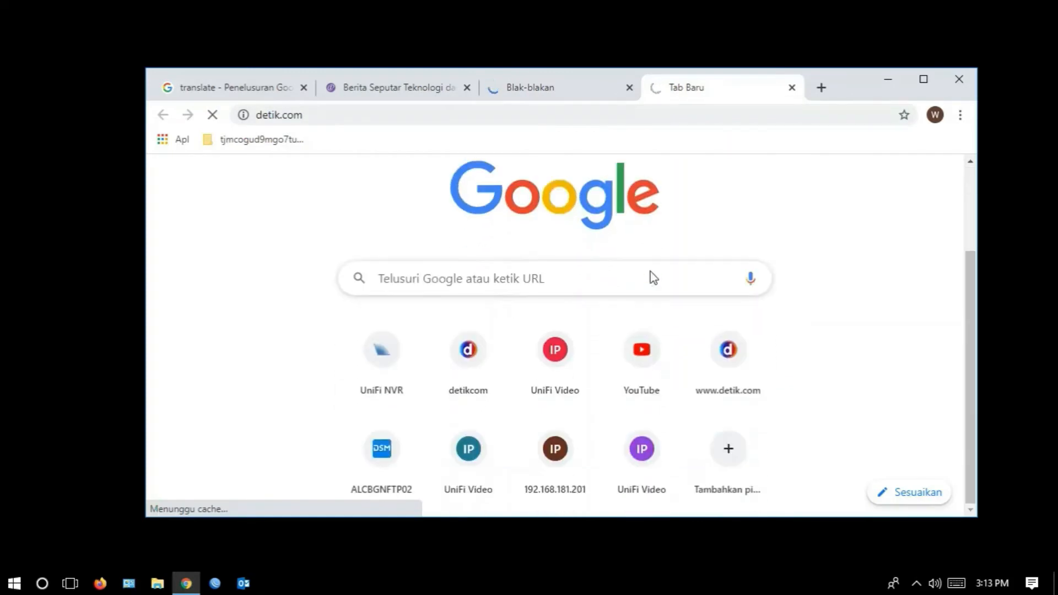
click(534, 86)
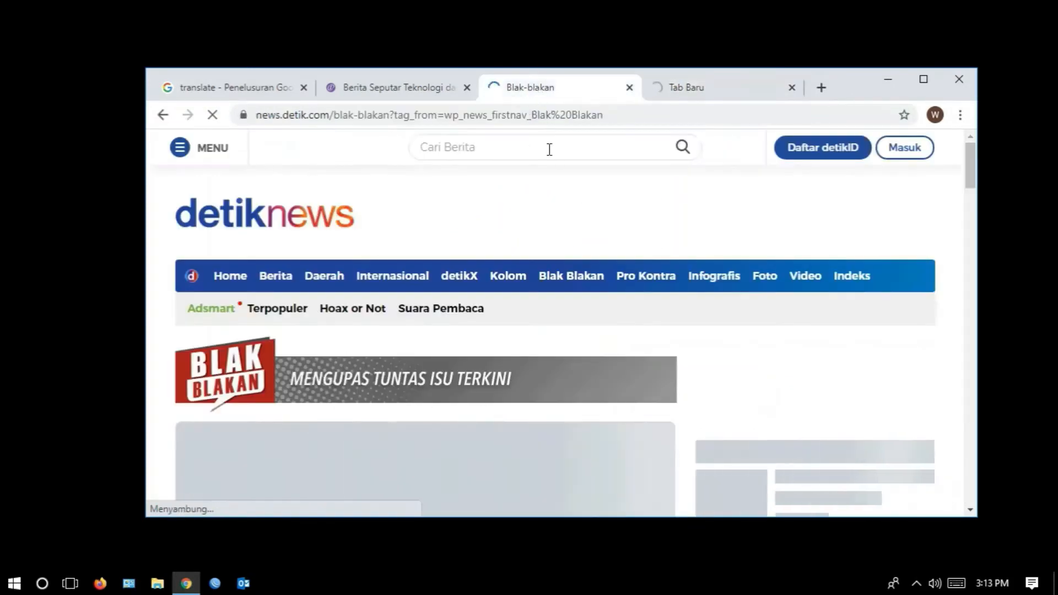
scroll(626, 235, down, 5)
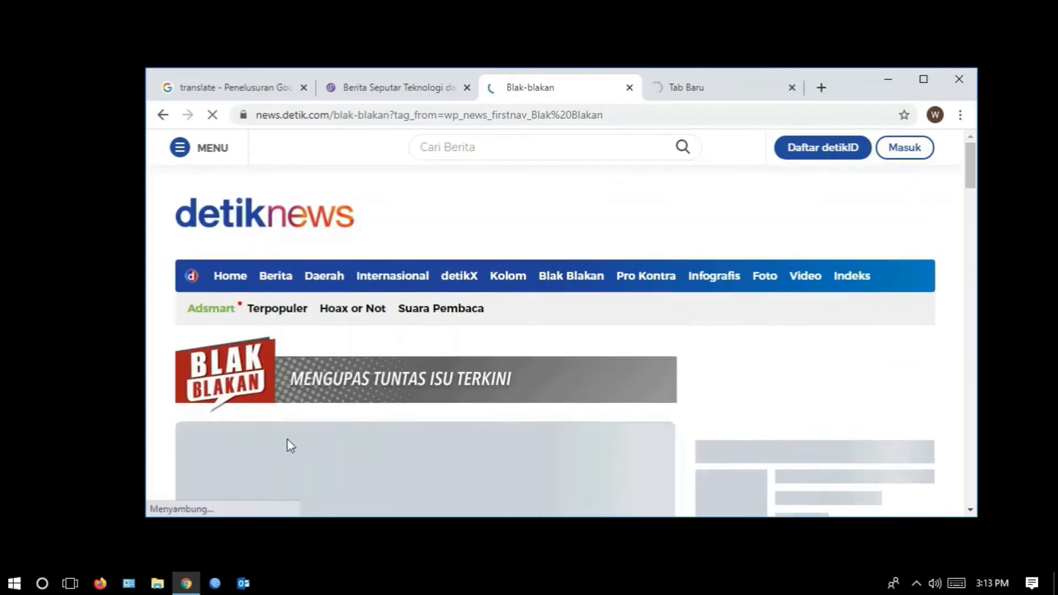
- Switch to WinBox and compare the client's IP configuration in Command Prompt with its DHCP lease
click(70, 583)
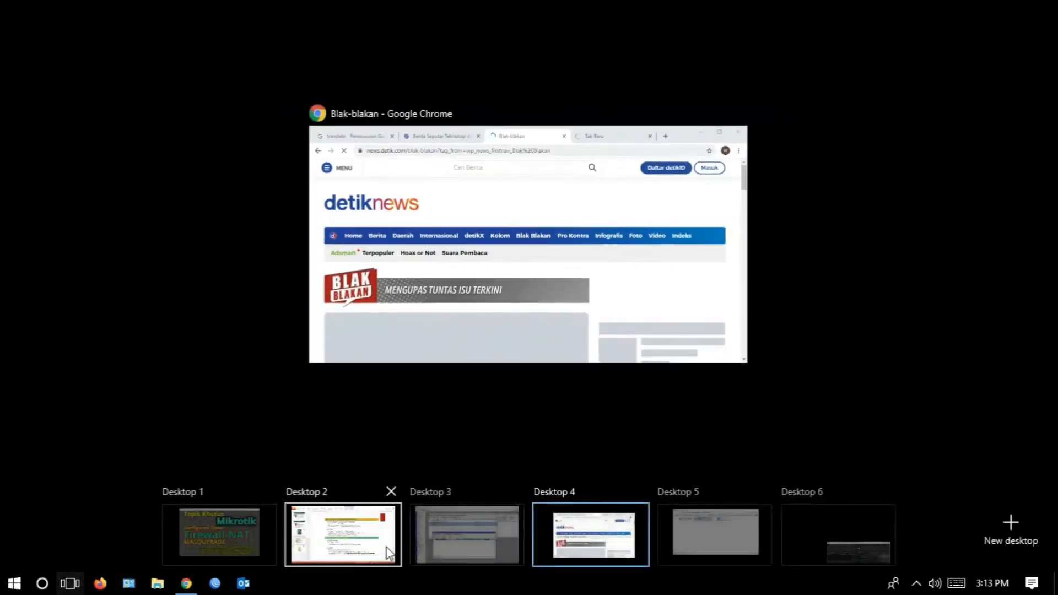
click(465, 546)
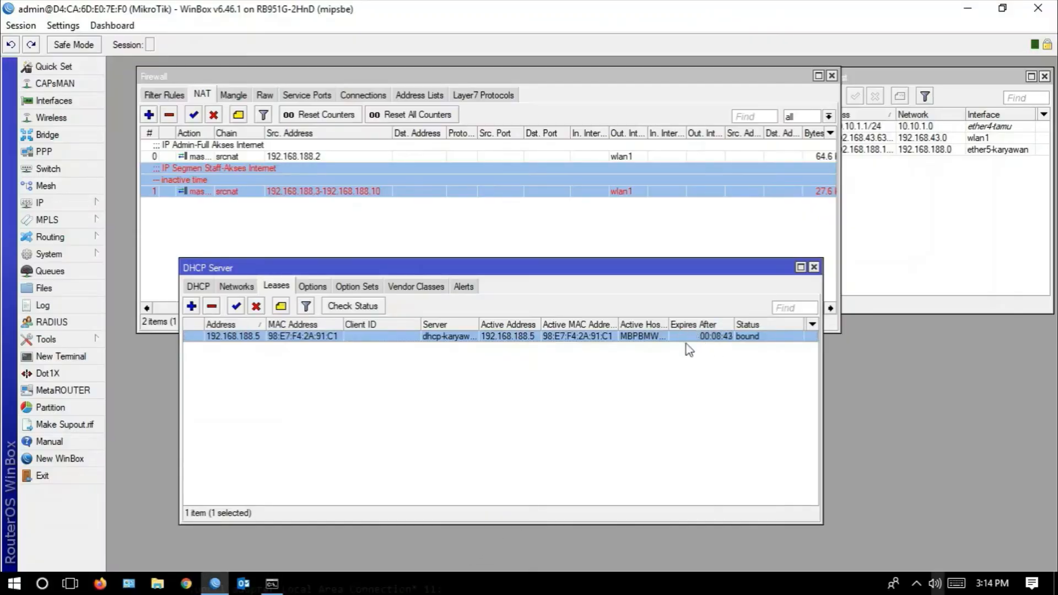
click(273, 584)
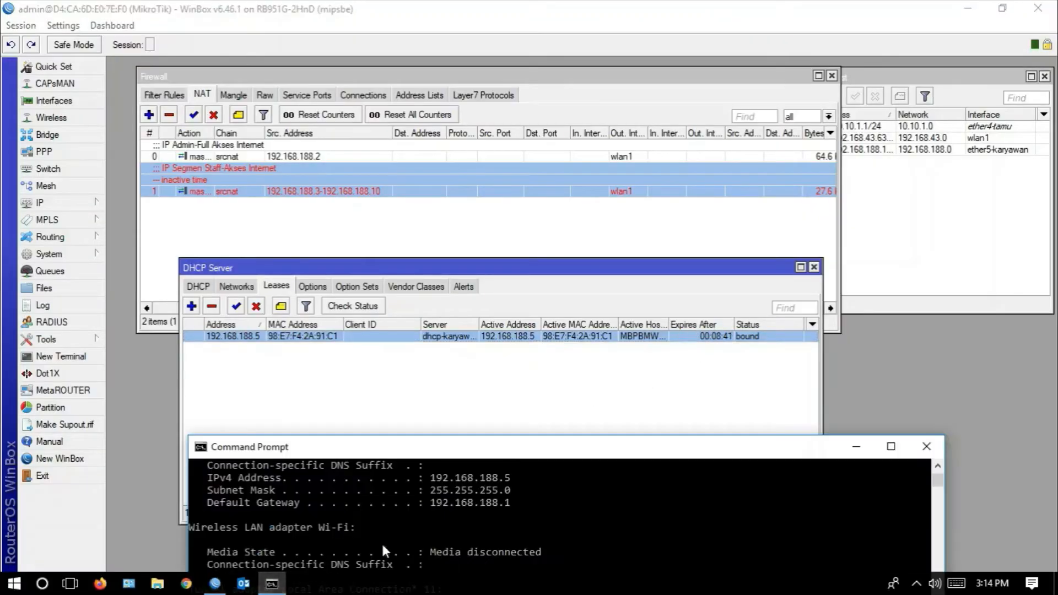
scroll(423, 534, down, 5)
scroll(422, 534, up, 5)
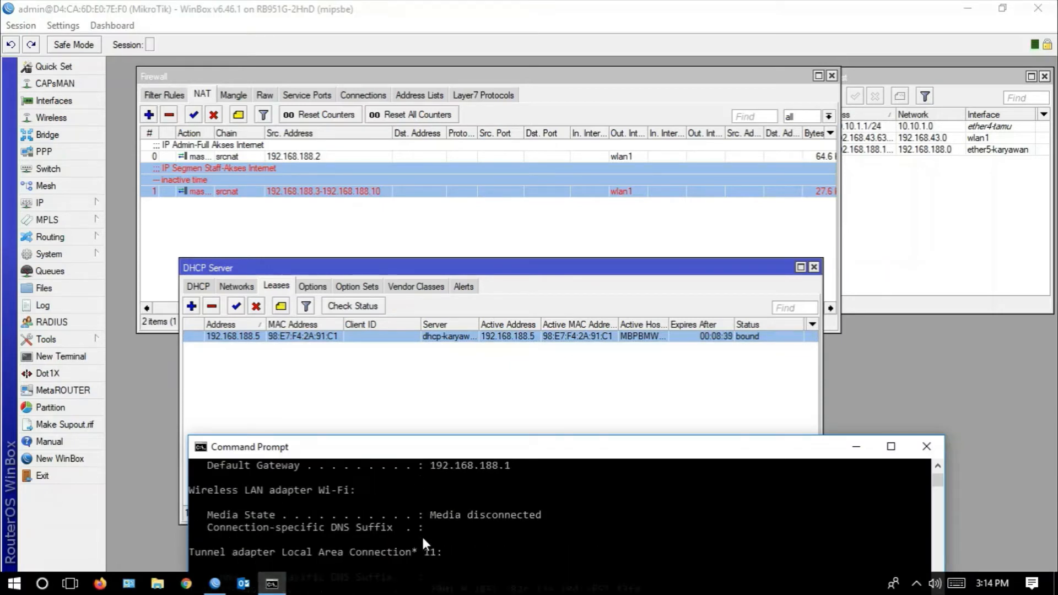
scroll(422, 539, up, 1)
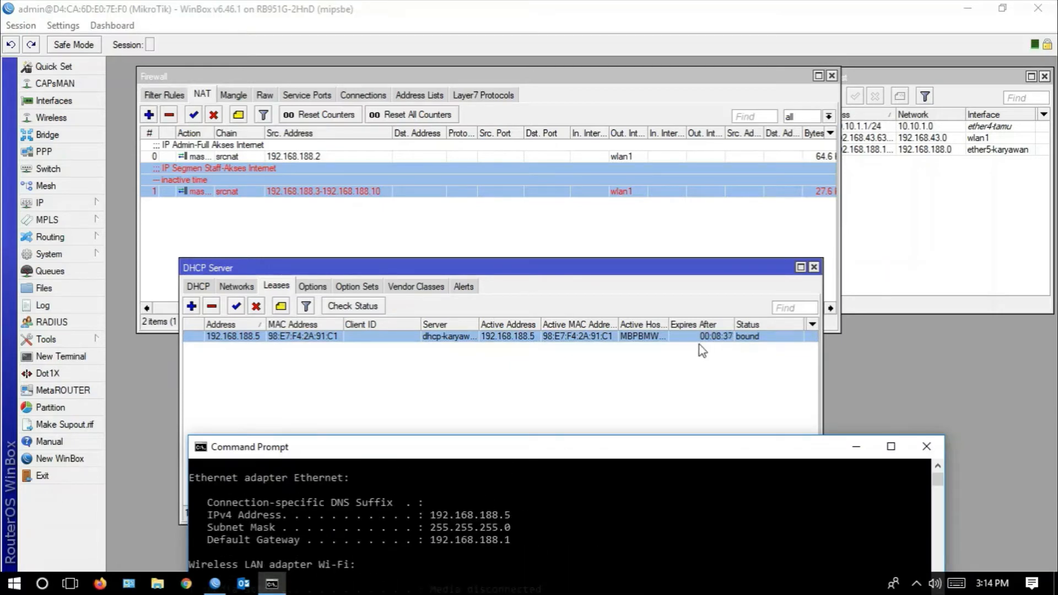
click(640, 270)
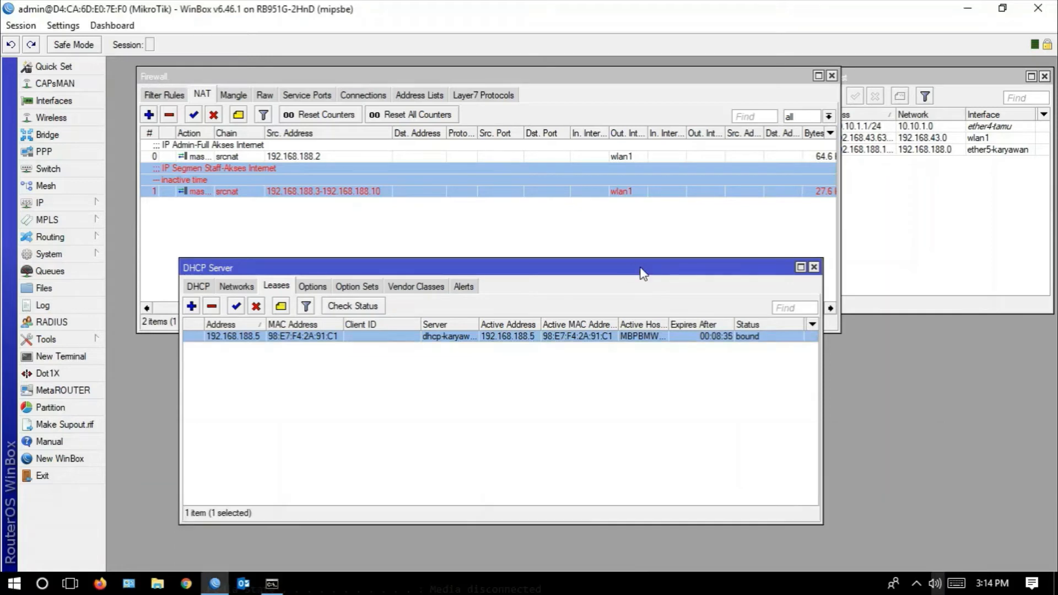
- Edit the end time of the allowed time range in the staff range's NAT rule, then apply and close it
double_click(483, 193)
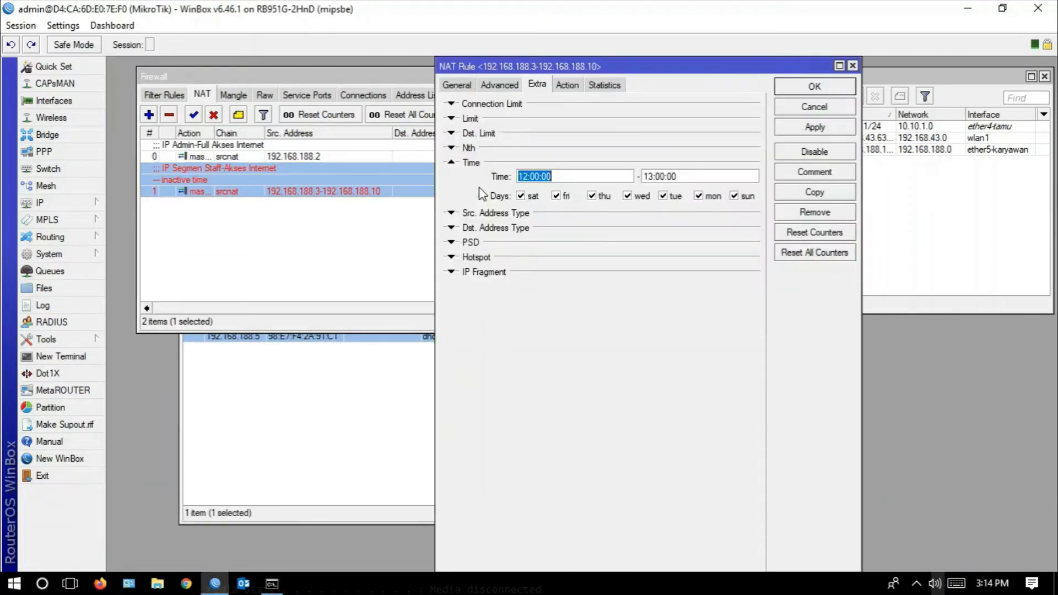
click(655, 176)
key(BackSpace)
text(12)
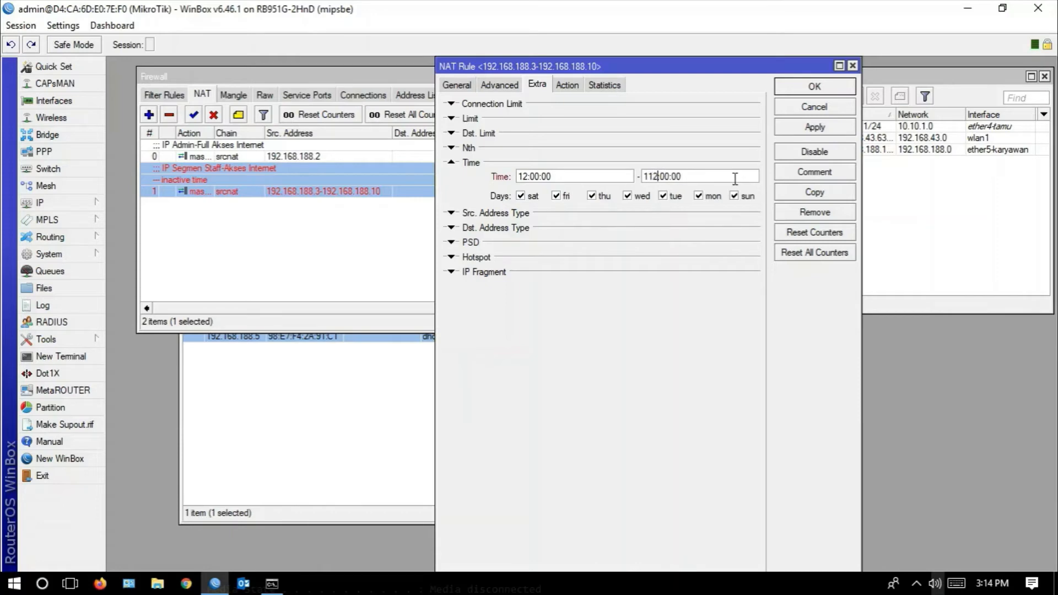
key(BackSpace)
key(Delete)
key(Delete)
key(BackSpace)
text(50)
click(833, 131)
click(827, 92)
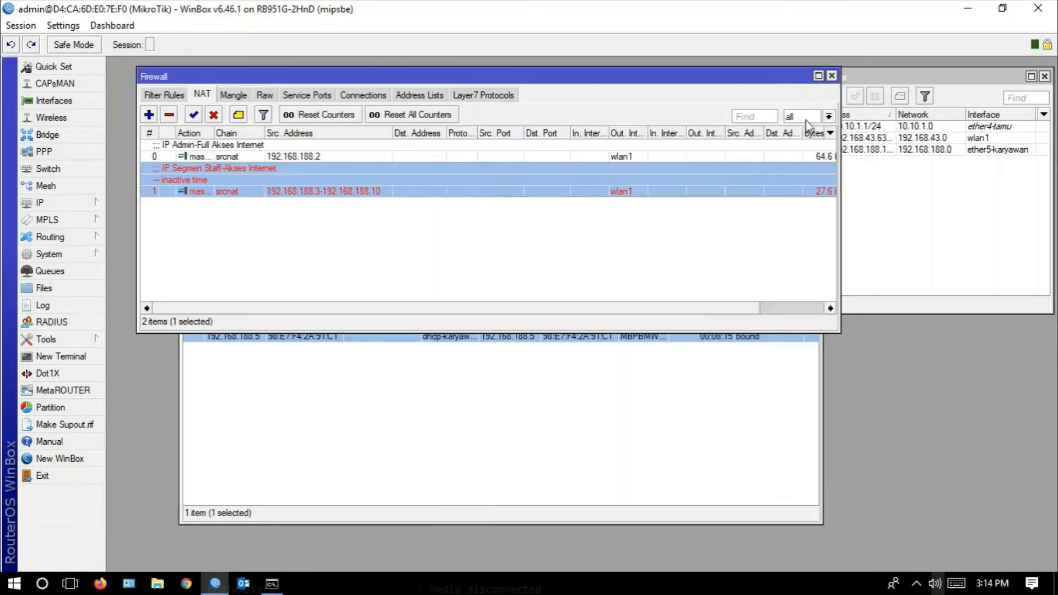
- Switch to Chrome and check whether the Blak-blakan and detik.com tabs load
click(70, 583)
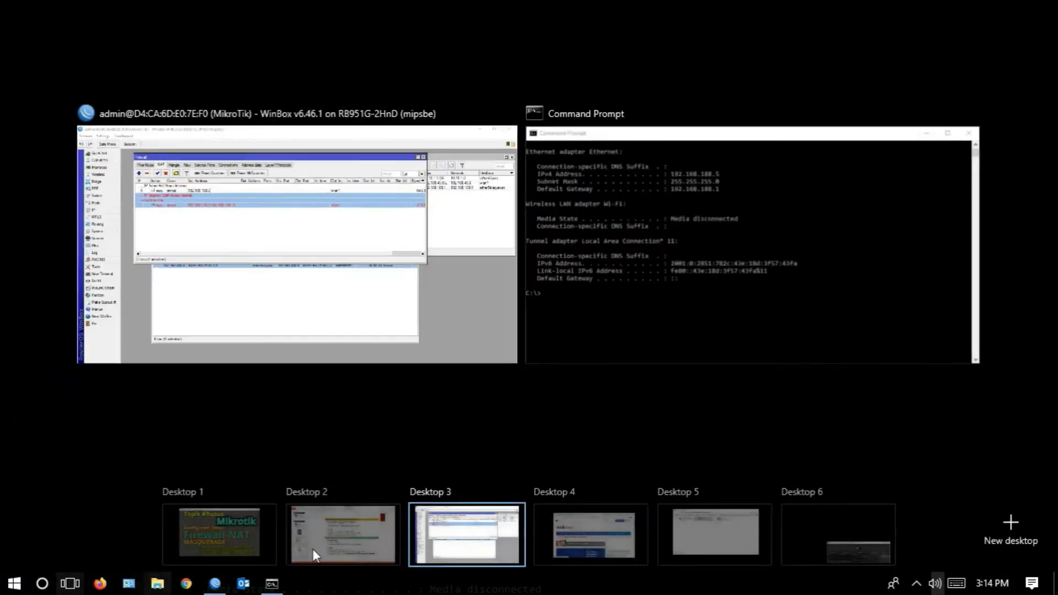
click(553, 527)
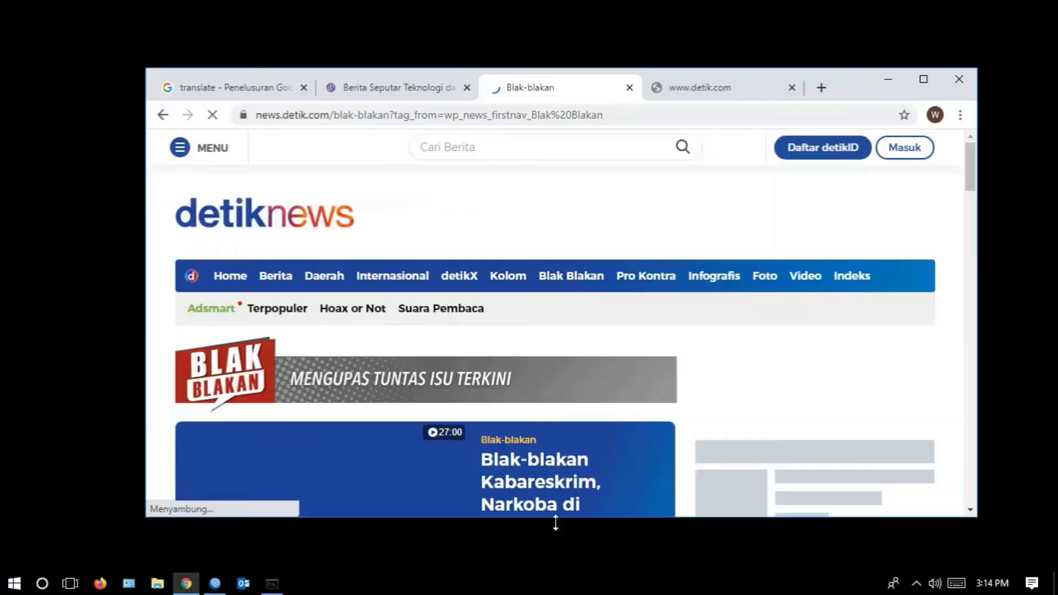
click(678, 93)
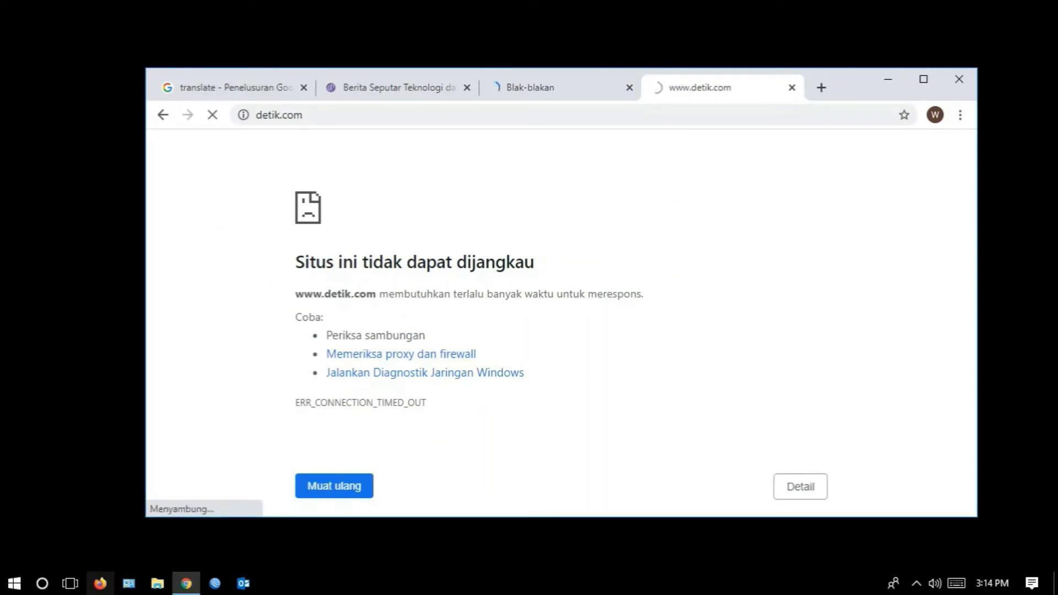
- Switch to PowerPoint and review the staff access rules and the 10.10.1.1/24 guest segment rules on slide 4
click(70, 583)
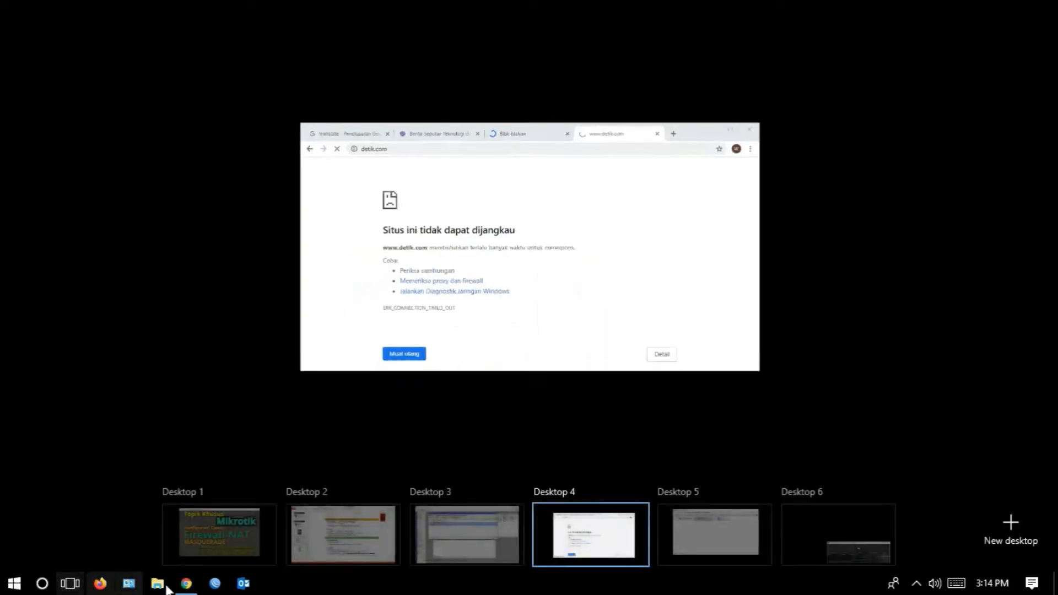
click(342, 544)
drag(668, 291, 353, 239)
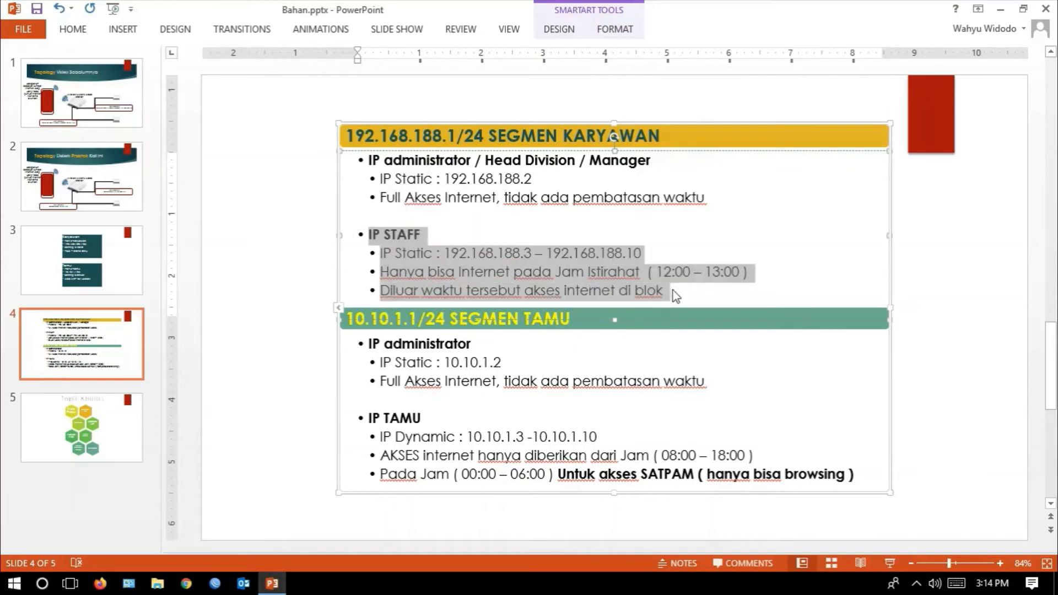
click(672, 291)
drag(673, 291, 342, 146)
drag(854, 474, 366, 343)
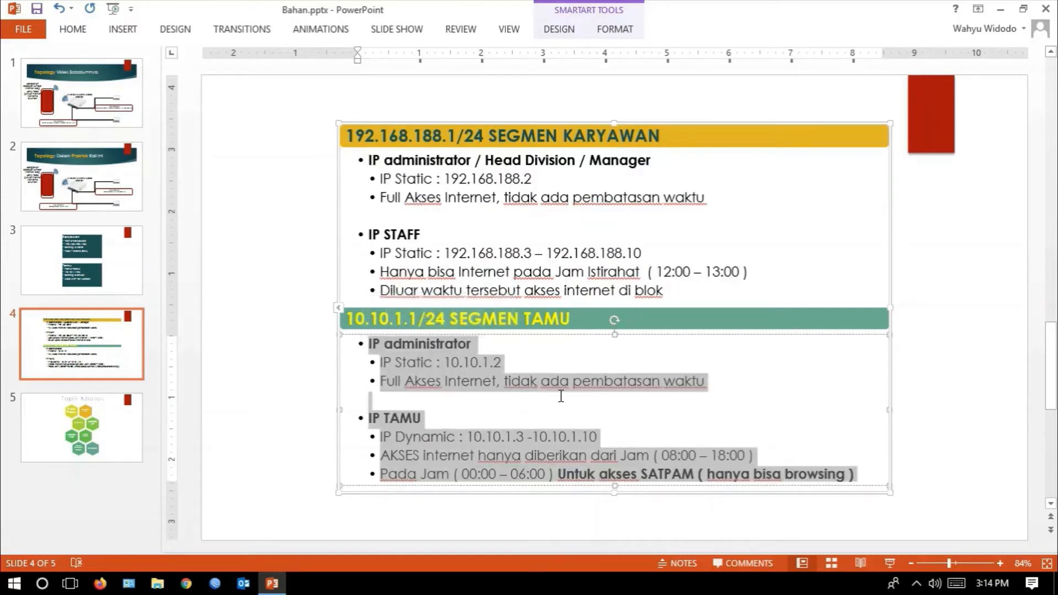
click(502, 363)
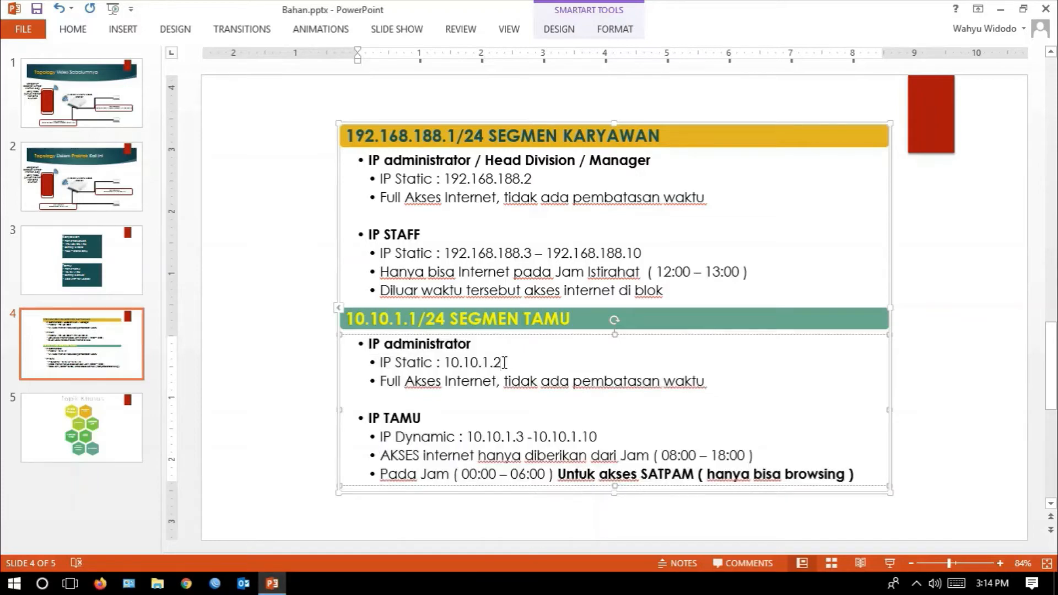
- Switch back to WinBox, bring the DHCP leases forward, and compare the 192.168.188.5 lease with the administrator's NAT rule
click(76, 584)
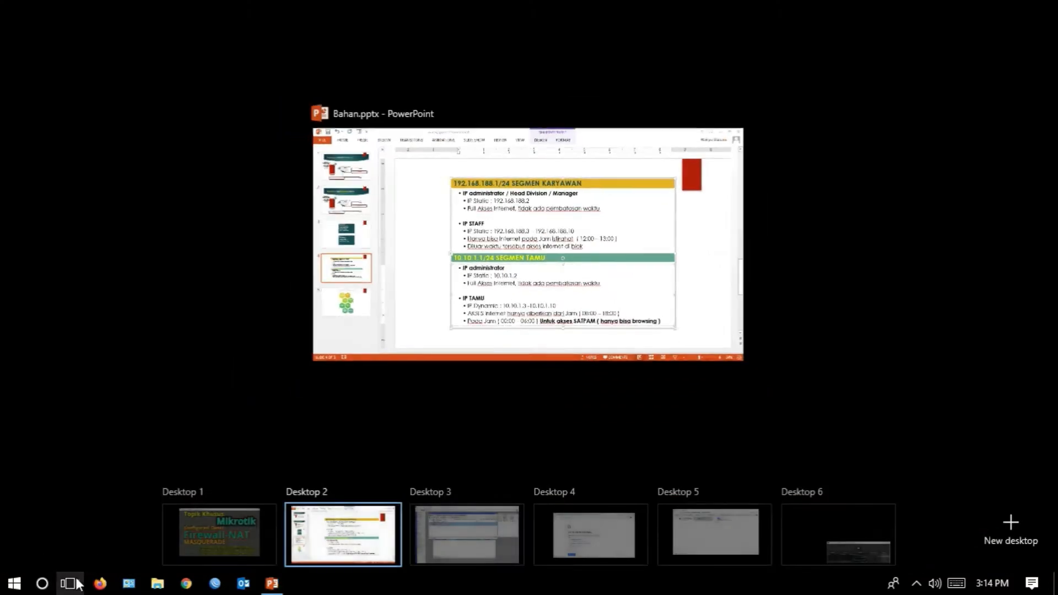
mouse_move(265, 532)
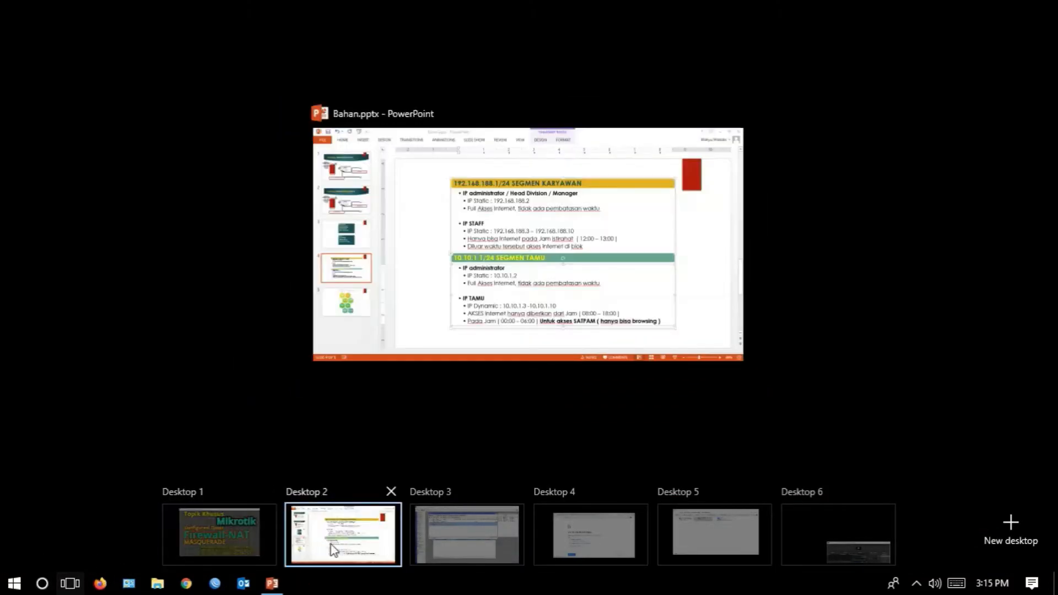
click(461, 537)
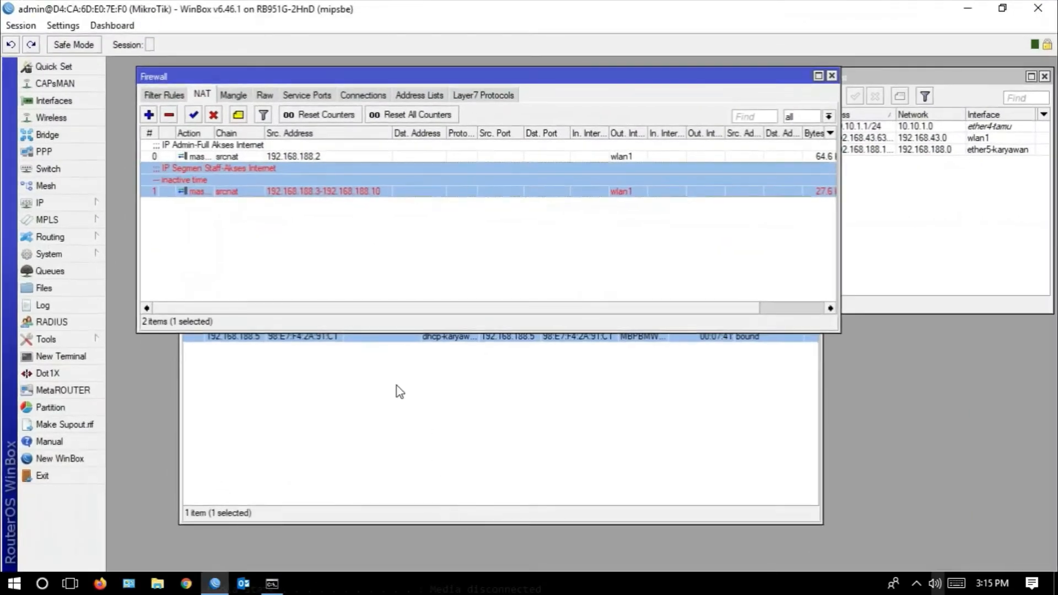
click(448, 410)
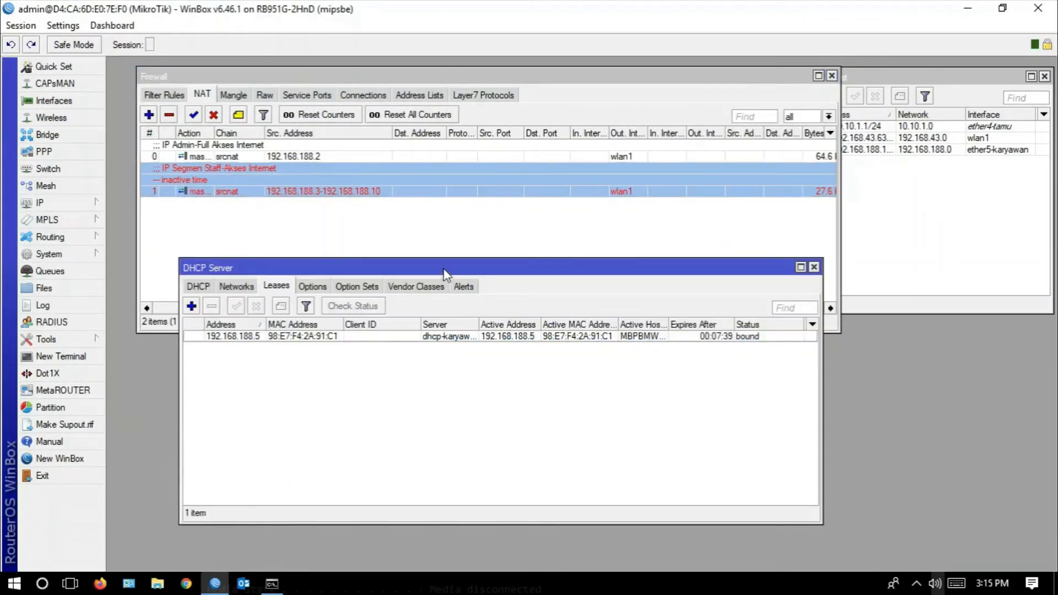
drag(442, 266, 459, 265)
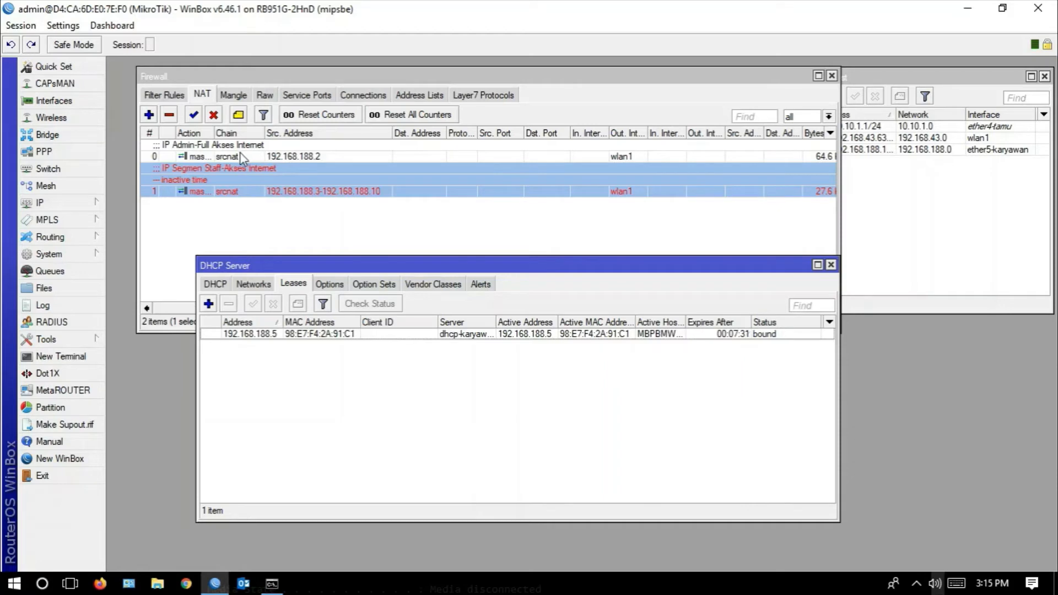
click(329, 159)
click(295, 378)
click(267, 337)
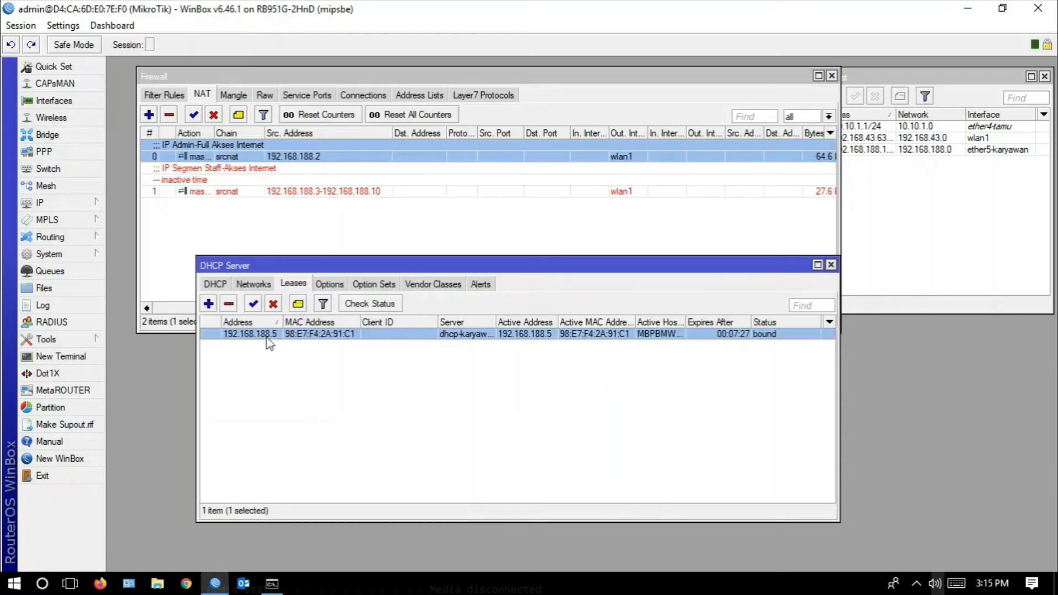
- Set the address of the dhcp-karyawan lease to 192.168.188.2 and apply the change
double_click(266, 339)
click(588, 195)
key(BackSpace)
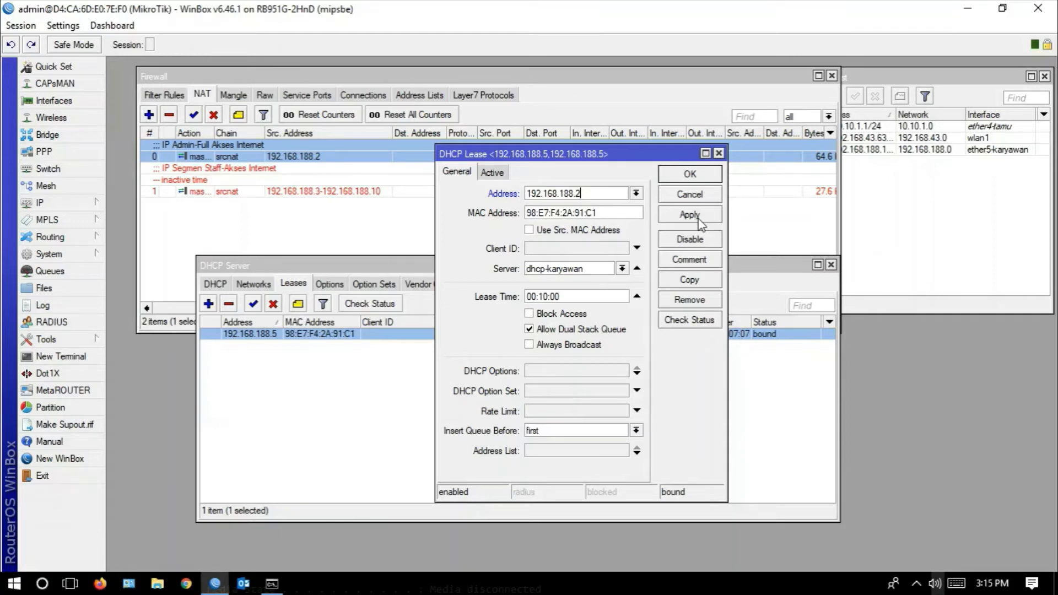
click(690, 215)
click(693, 175)
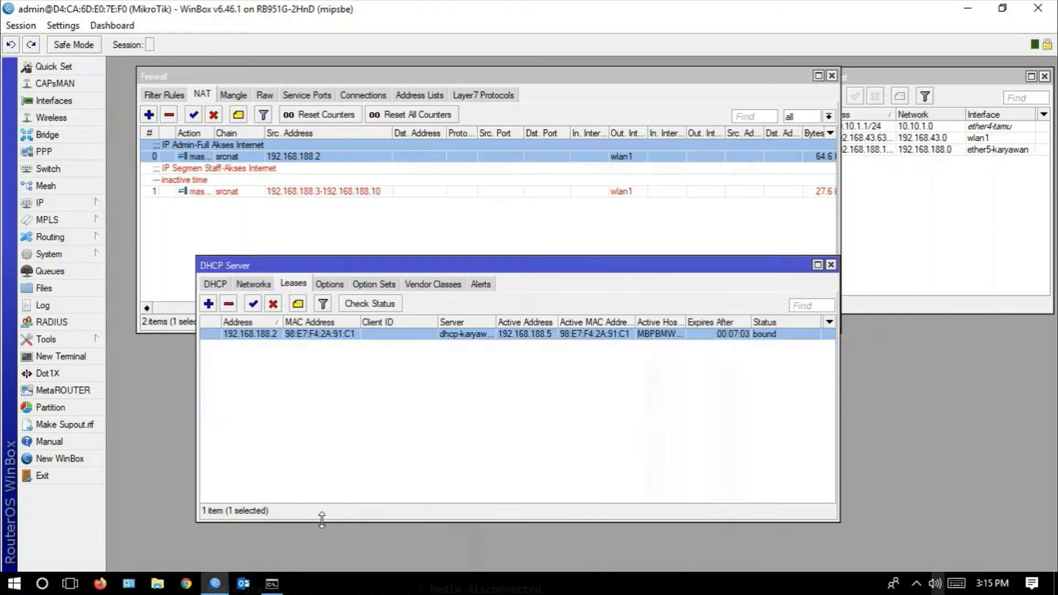
- Switch to Command Prompt and run ipconfig /renew to renew the computer's IP address
click(273, 583)
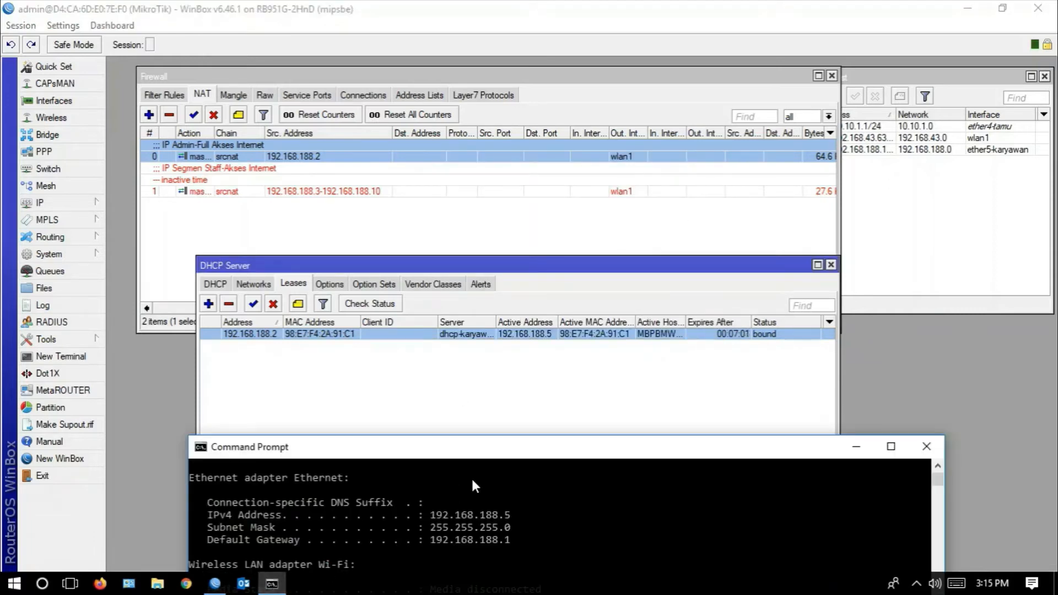
drag(477, 455, 478, 385)
scroll(527, 549, down, 3)
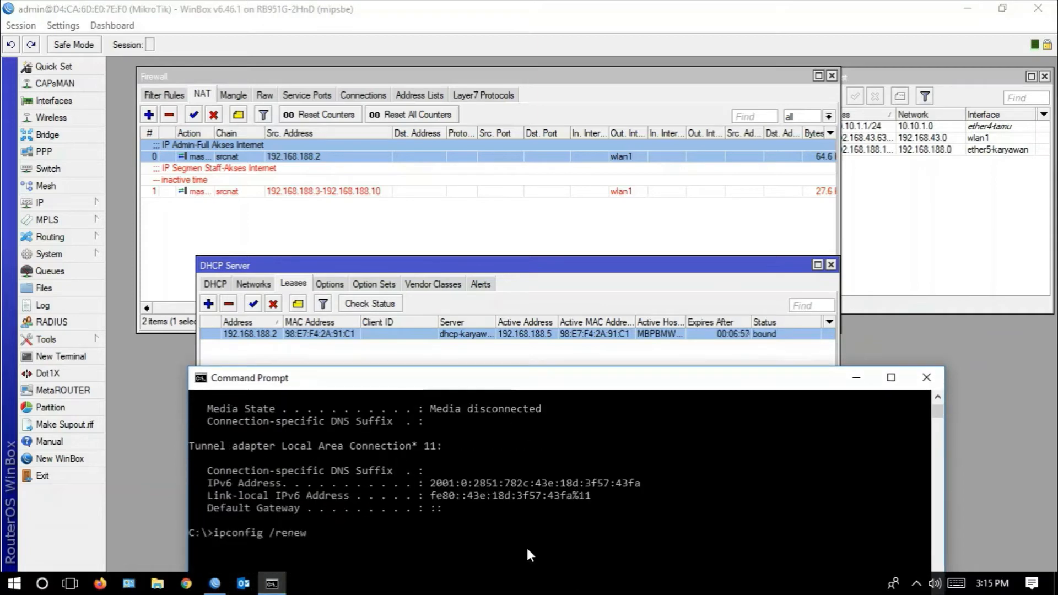
key(Return)
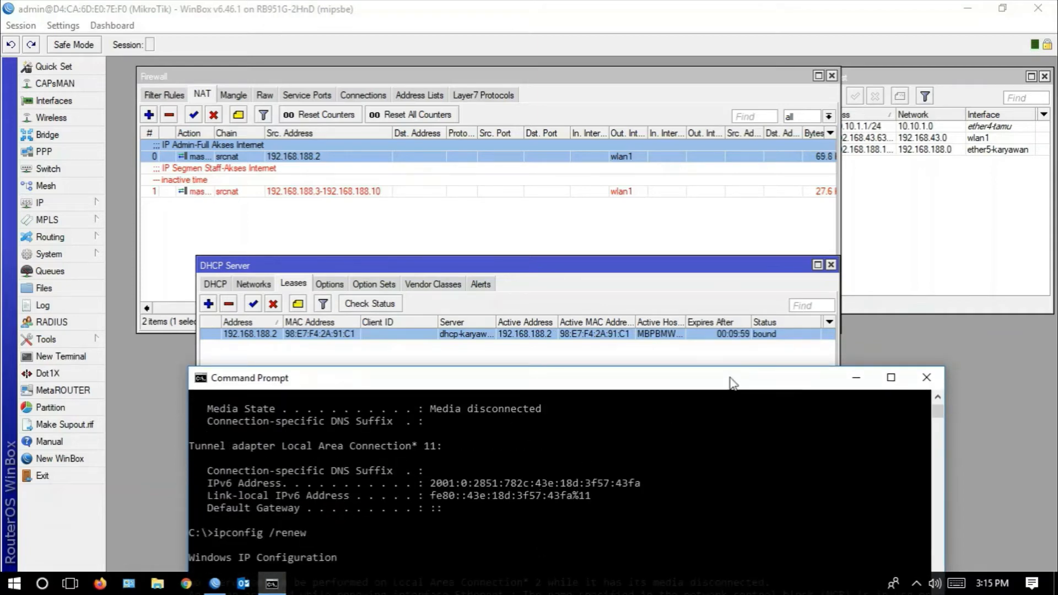
- Switch to Chrome on Desktop 4, reload detik.com and close the Blak-blakan page
click(70, 583)
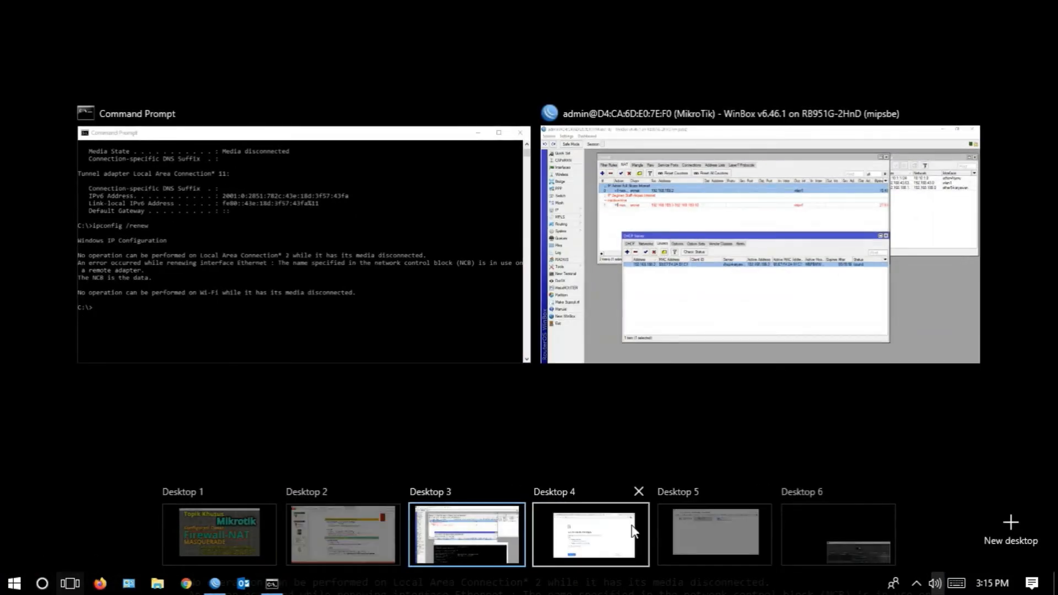
click(593, 525)
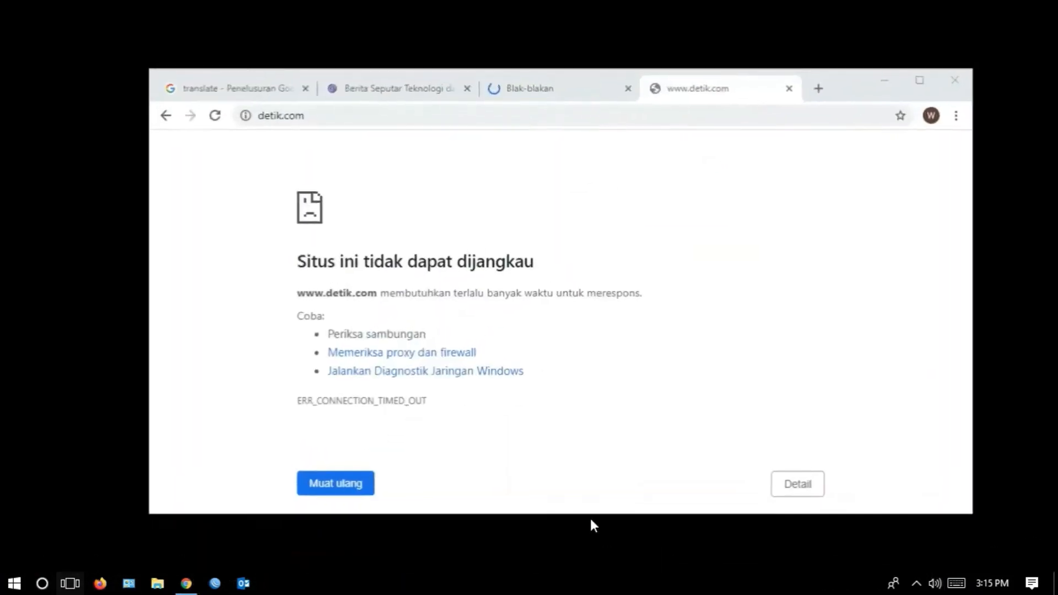
click(329, 487)
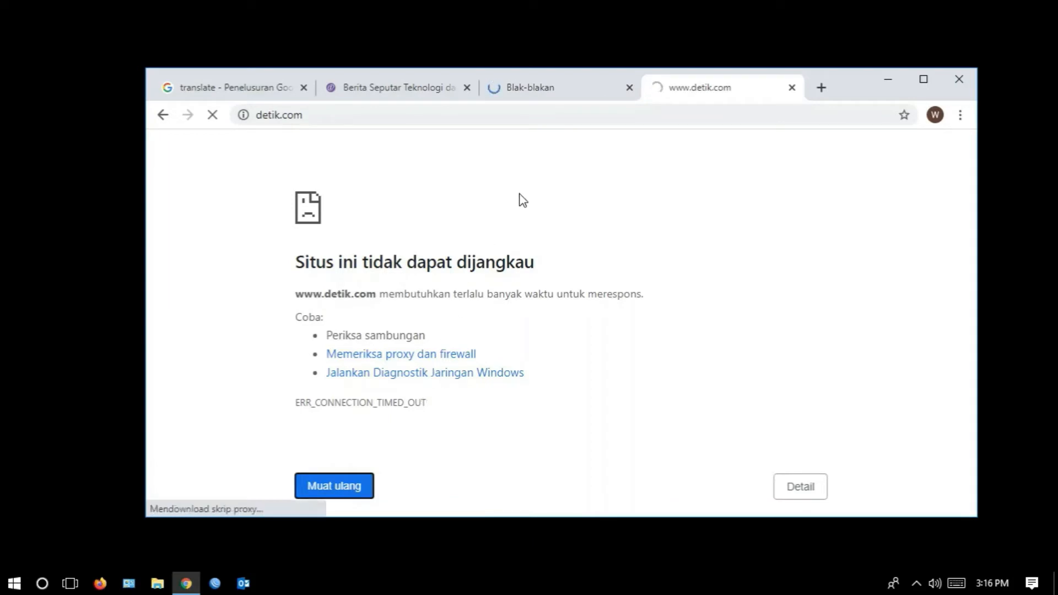
click(570, 89)
click(629, 87)
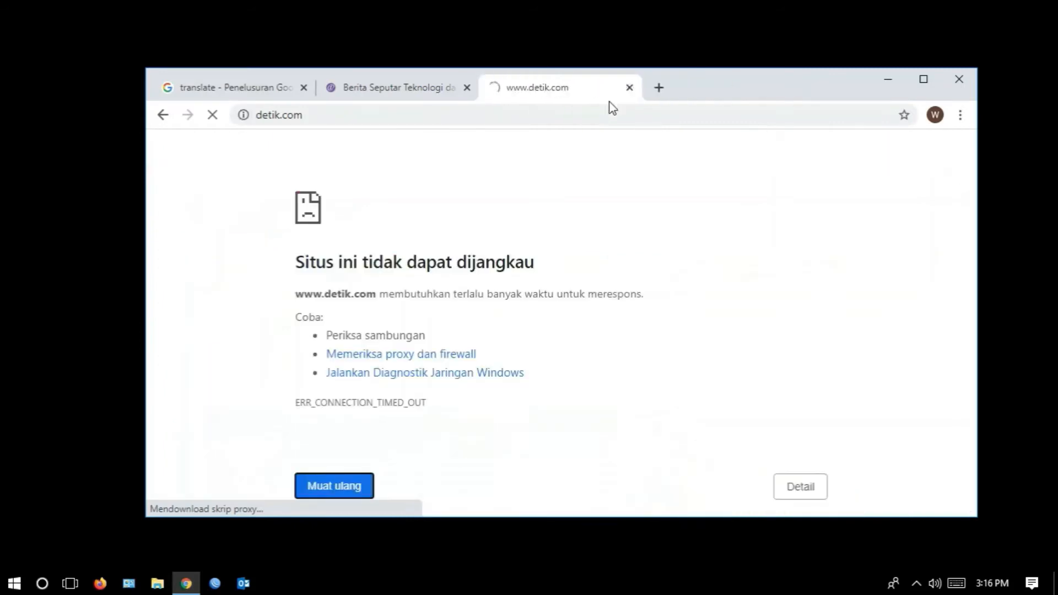
click(325, 494)
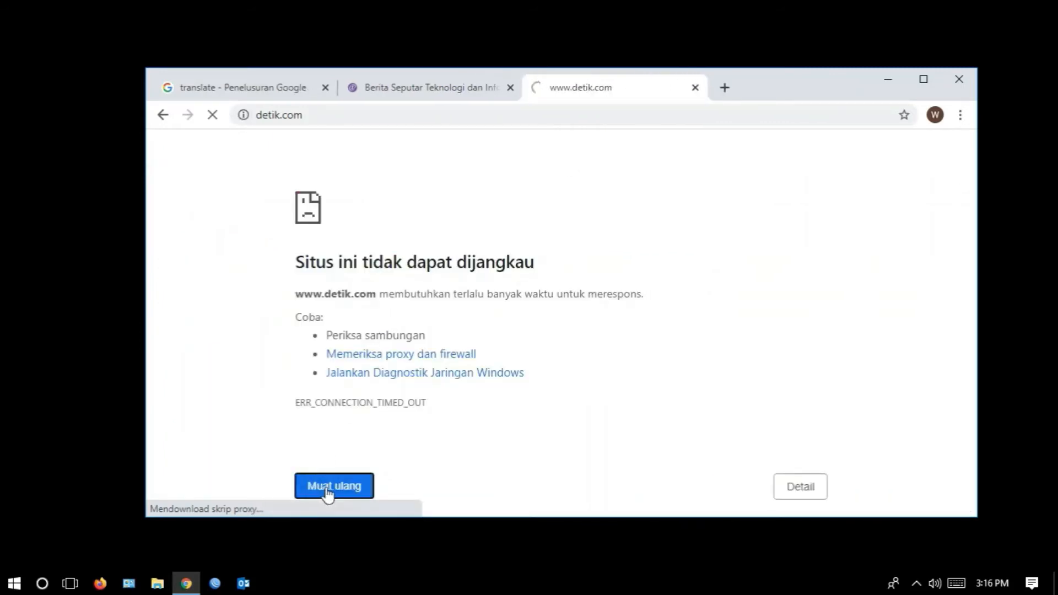
- Switch to Network Connections on Desktop 5, check the Ethernet adapter's connection details, and refresh the connections list
click(70, 586)
click(714, 558)
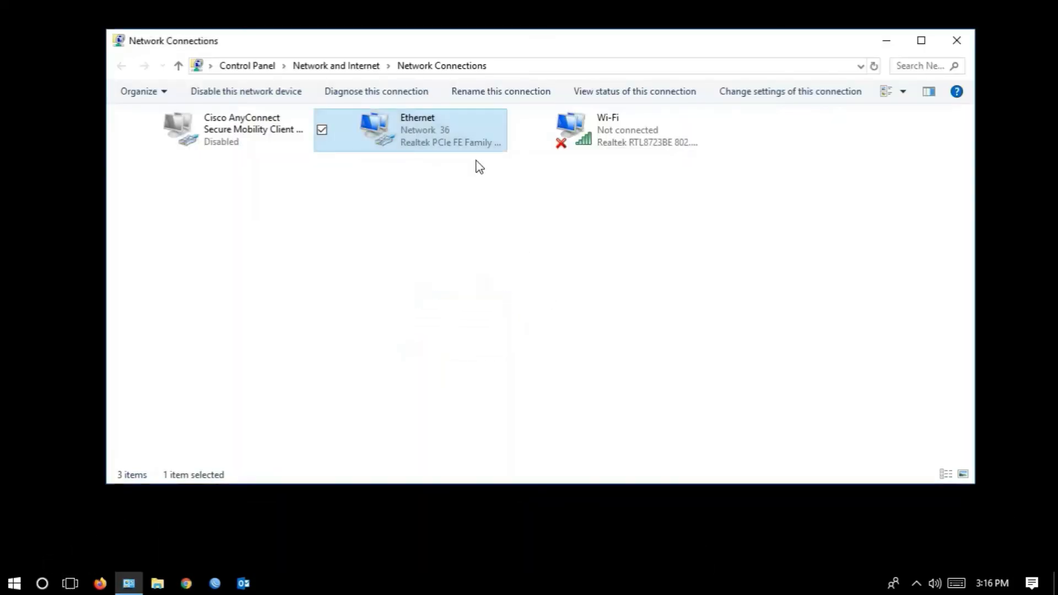
double_click(437, 135)
click(461, 279)
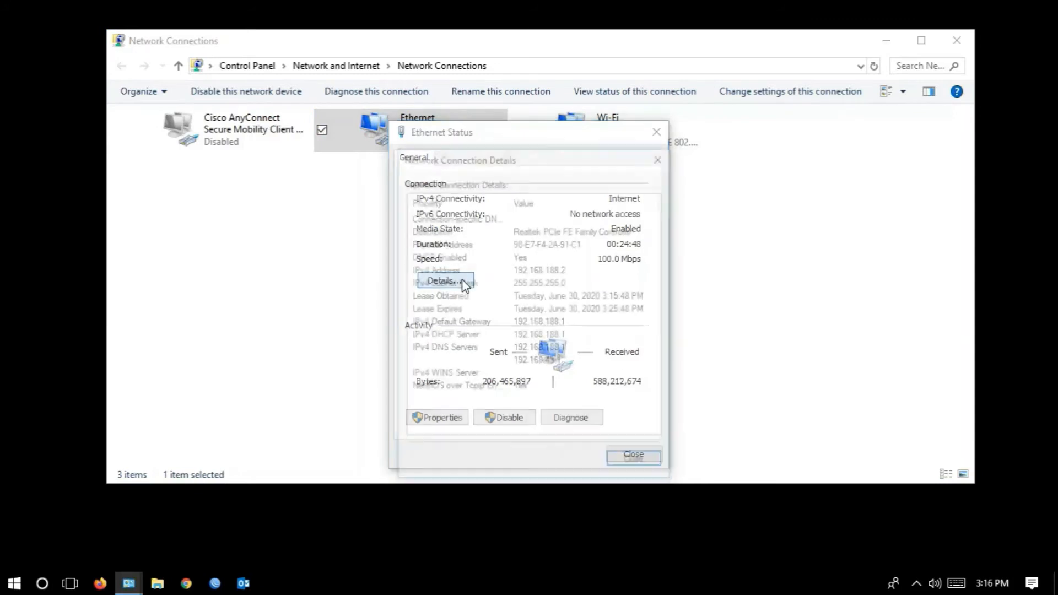
click(634, 464)
click(633, 451)
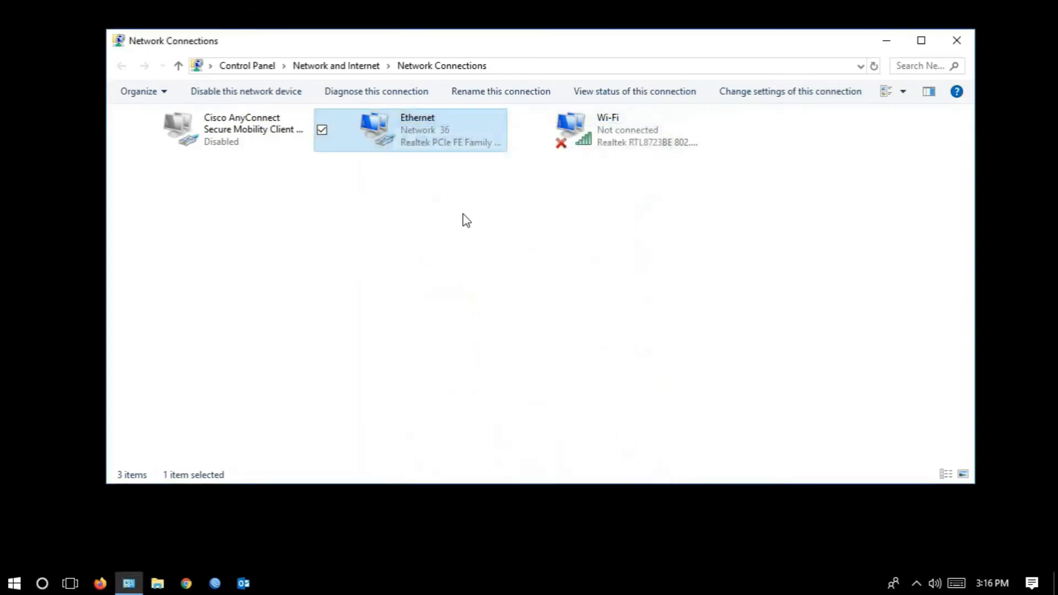
right_click(465, 216)
click(489, 276)
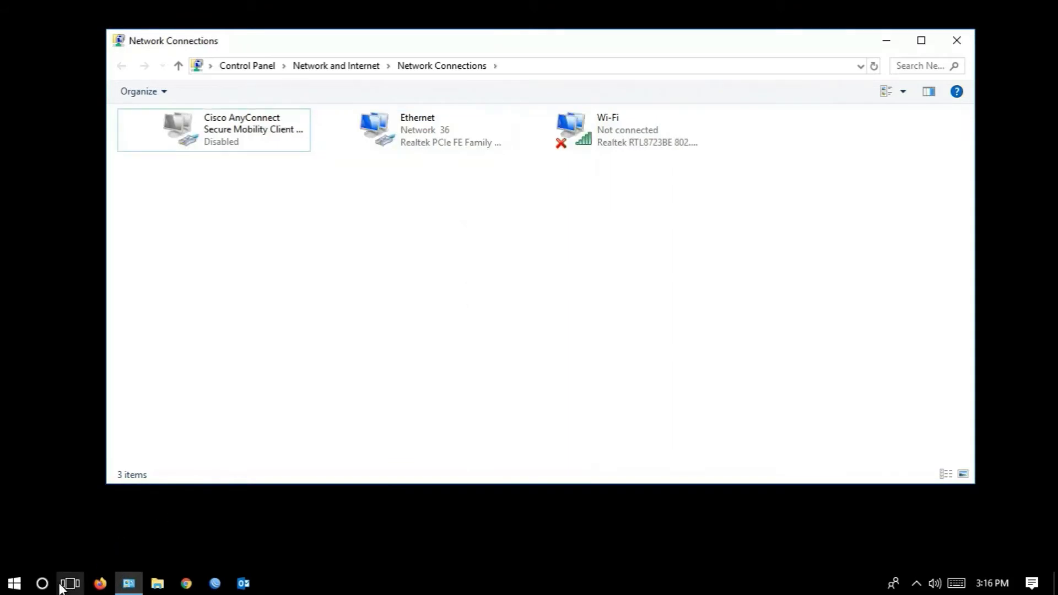
- Return to Chrome on Desktop 4, open the detikSport section of detik.com and look through its page to test internet access
click(66, 583)
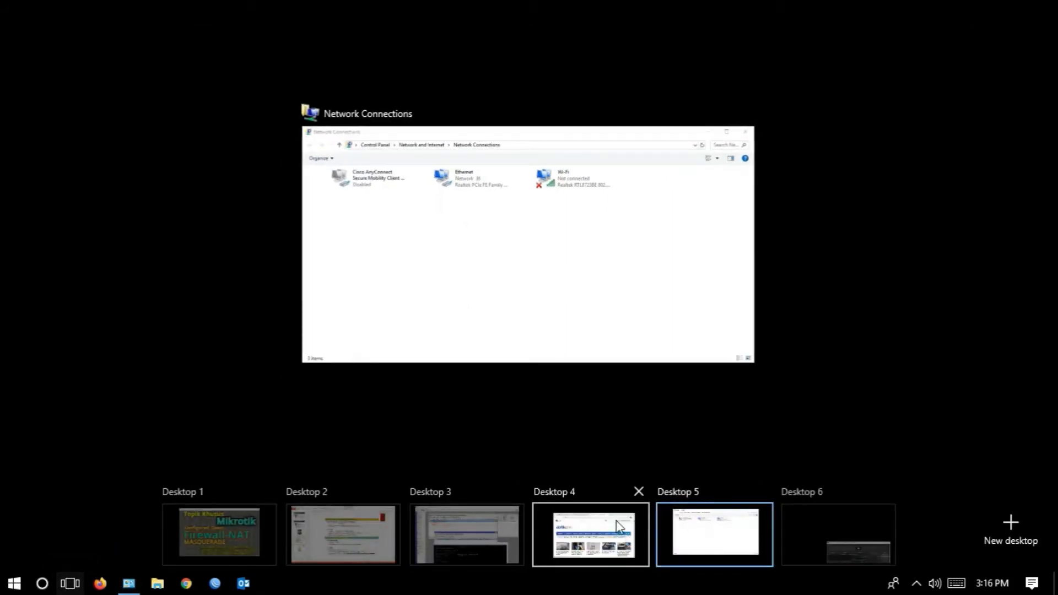
click(626, 537)
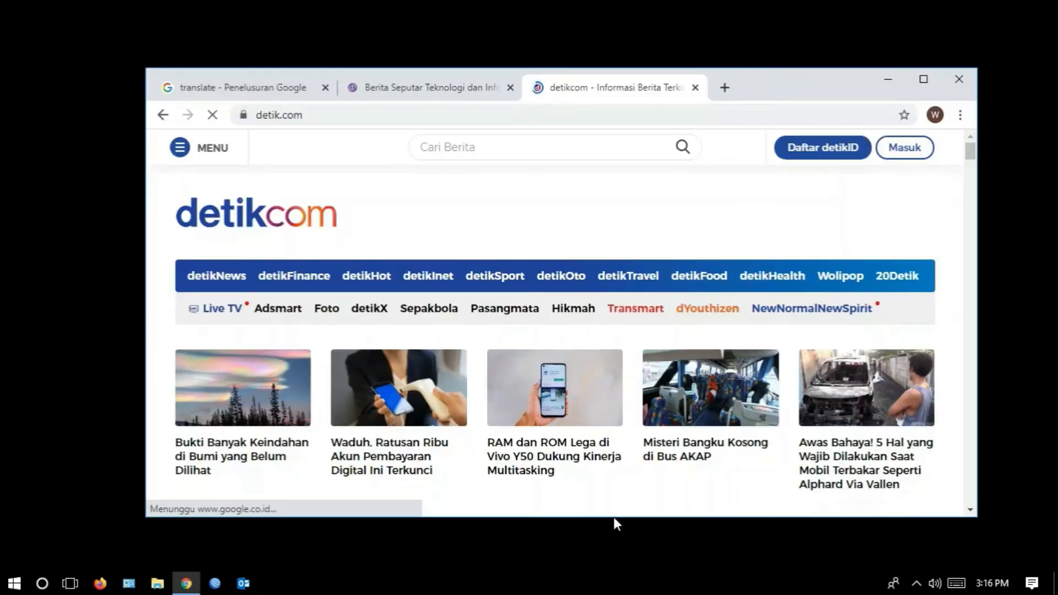
click(477, 290)
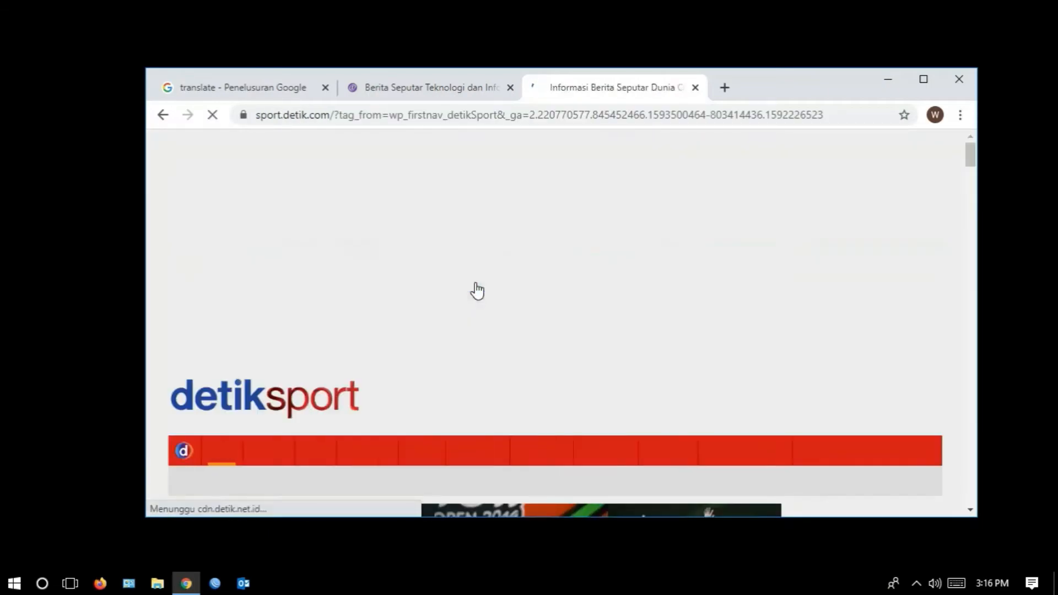
scroll(476, 290, down, 5)
scroll(477, 290, down, 3)
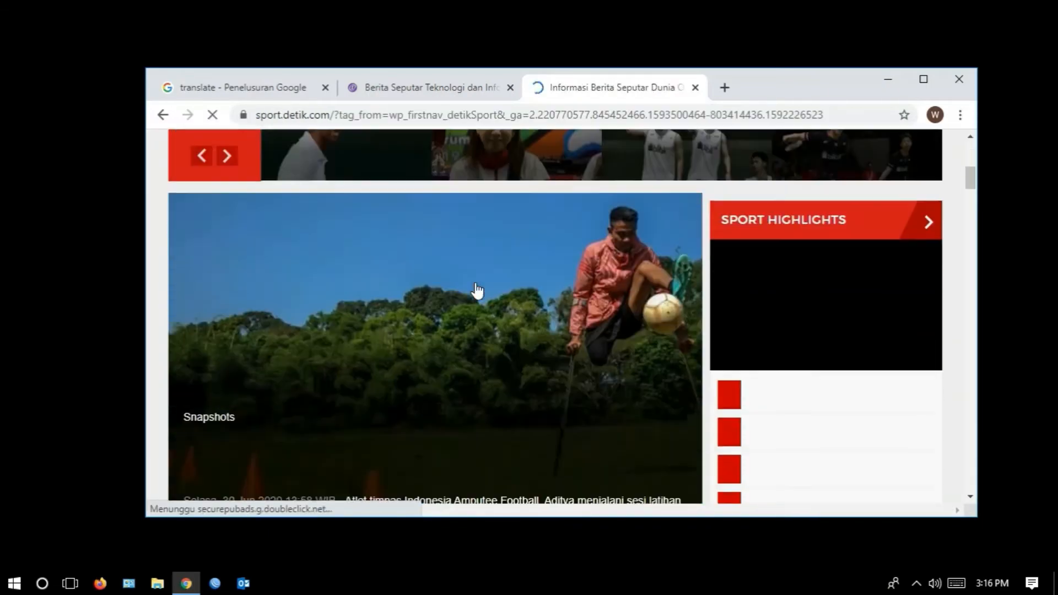
scroll(475, 291, down, 7)
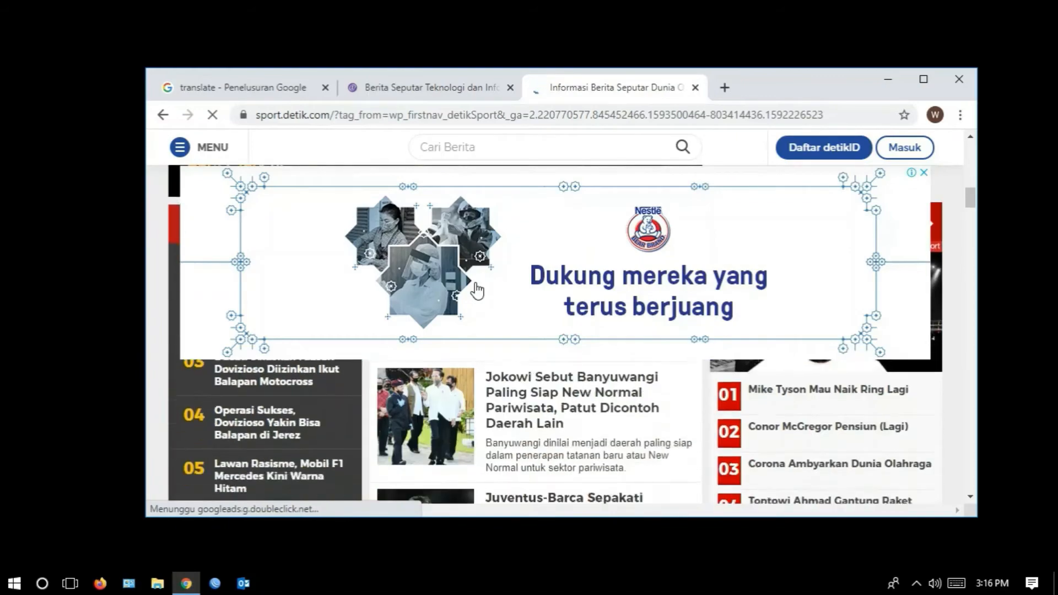
scroll(520, 275, up, 12)
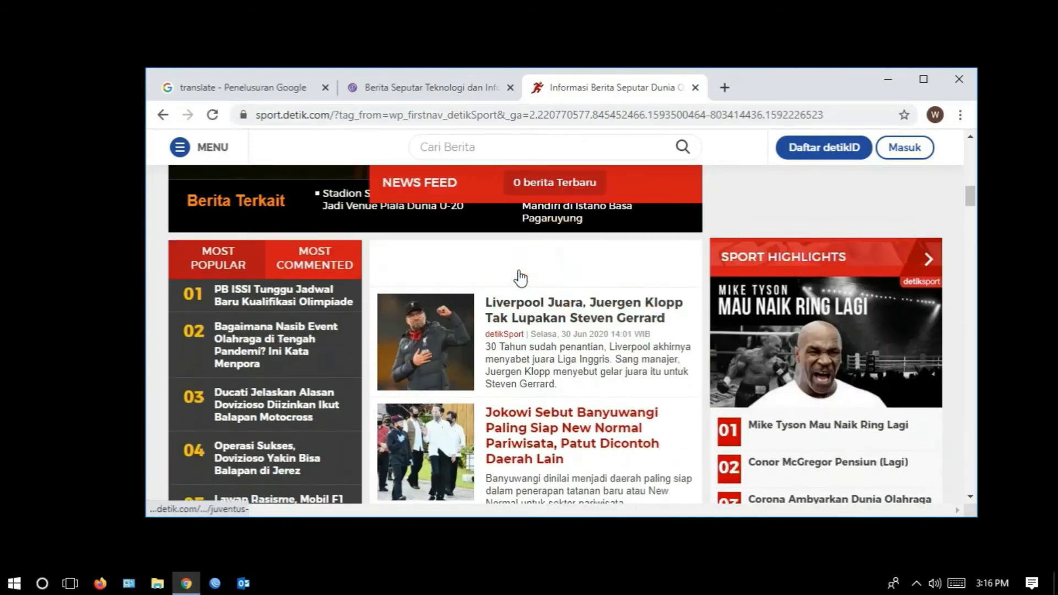
scroll(519, 278, up, 2)
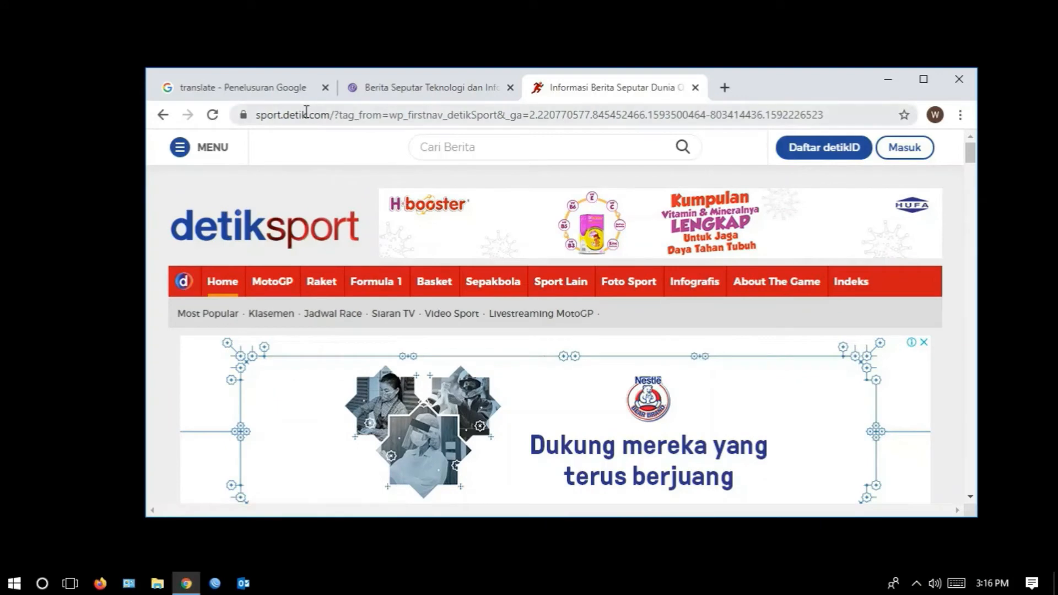
- Translate the word "masquerade" from English to Indonesian in the Google translate search page
click(266, 90)
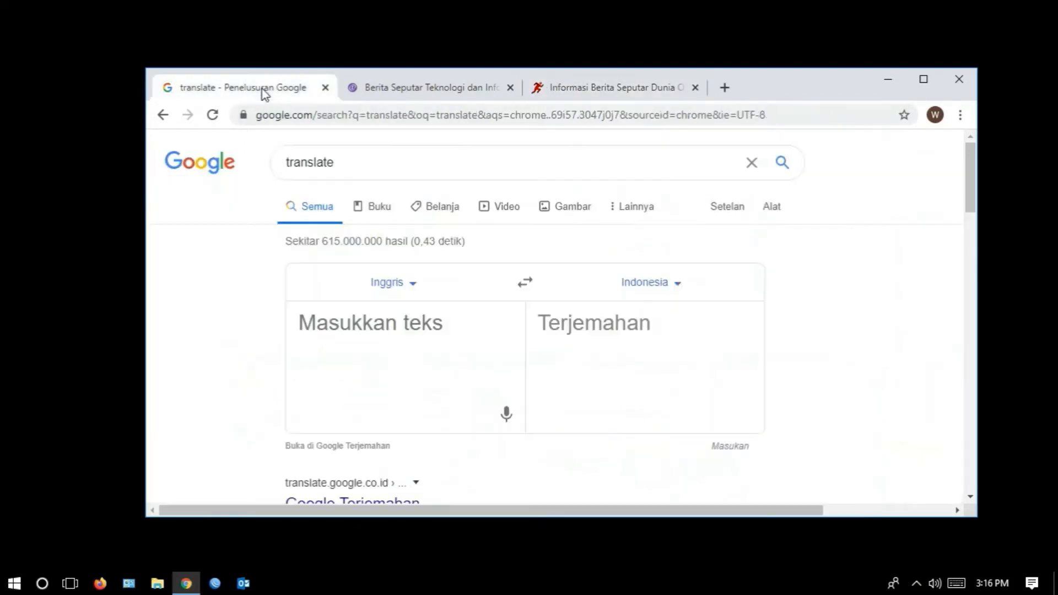
click(384, 326)
text(masq)
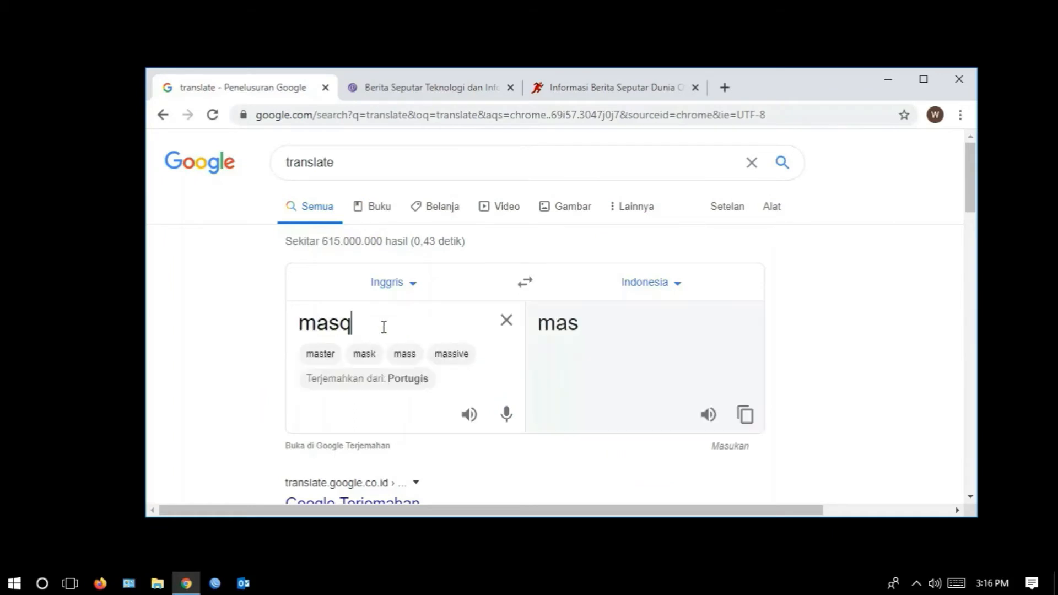
text(uerade)
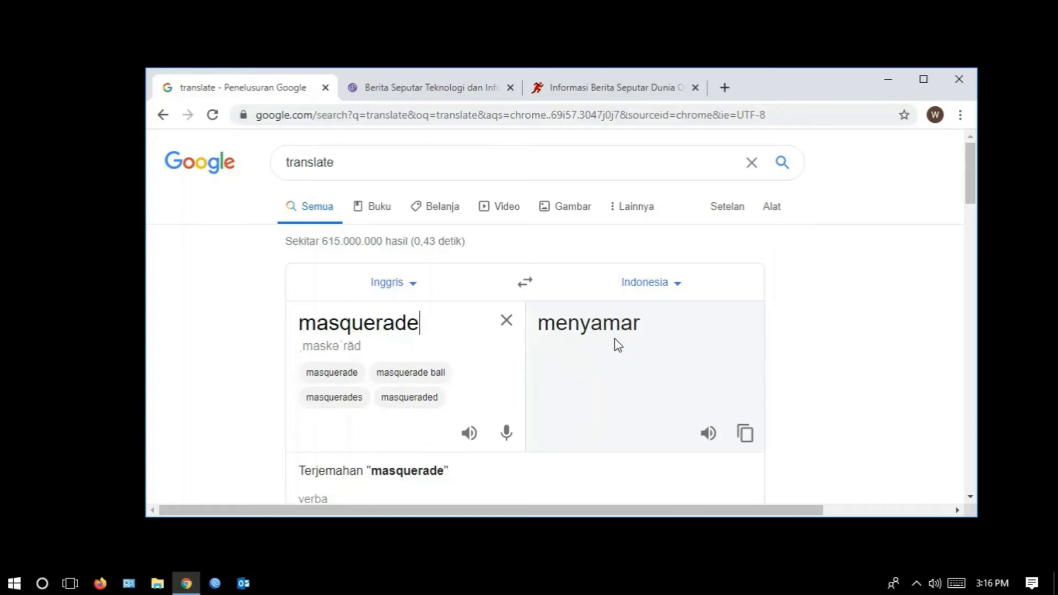
- Examine the Indonesian translation of "masquerade", highlighting the source word and its translation in turn
scroll(614, 339, down, 1)
scroll(613, 339, up, 1)
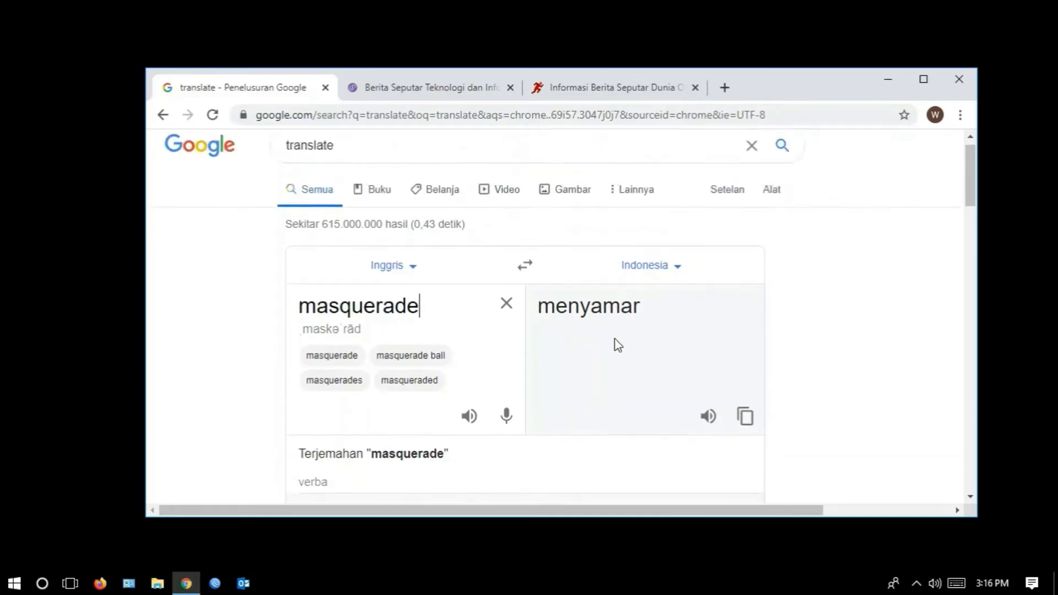
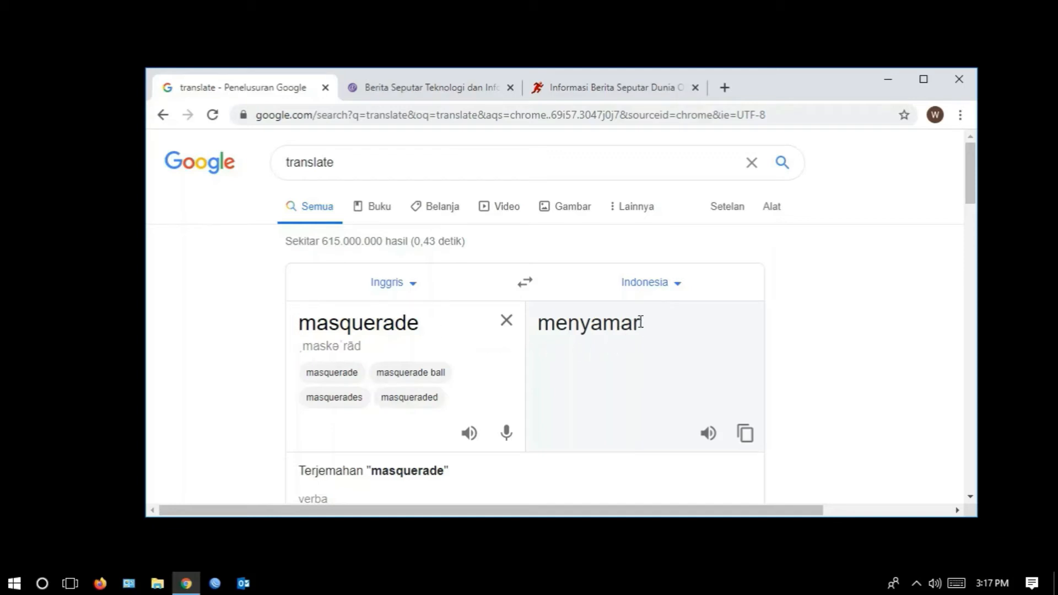
drag(640, 323, 535, 323)
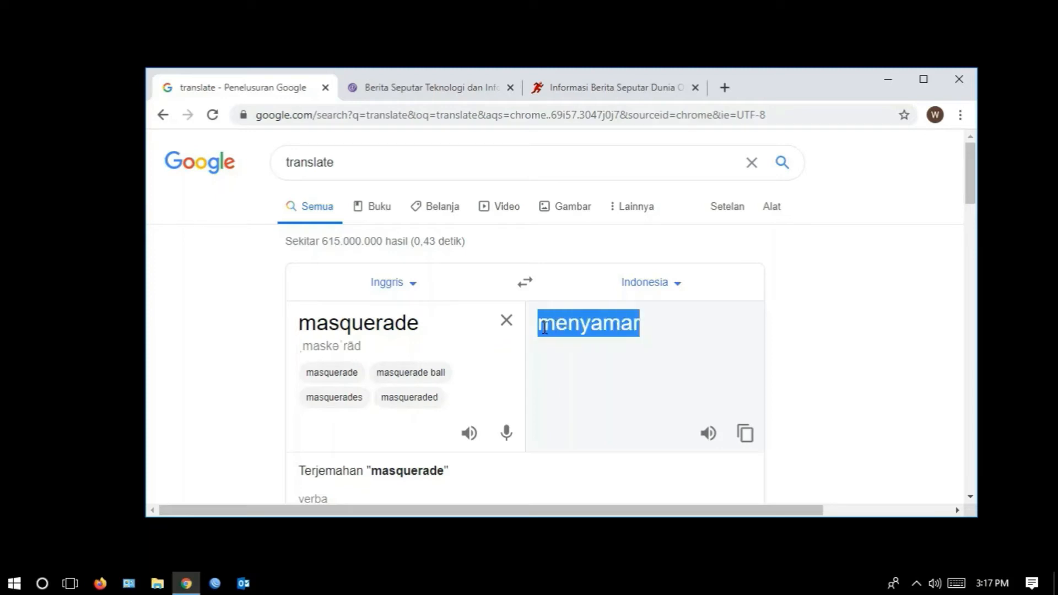
mouse_move(421, 324)
mouse_down()
mouse_move(335, 324)
mouse_move(405, 326)
mouse_up()
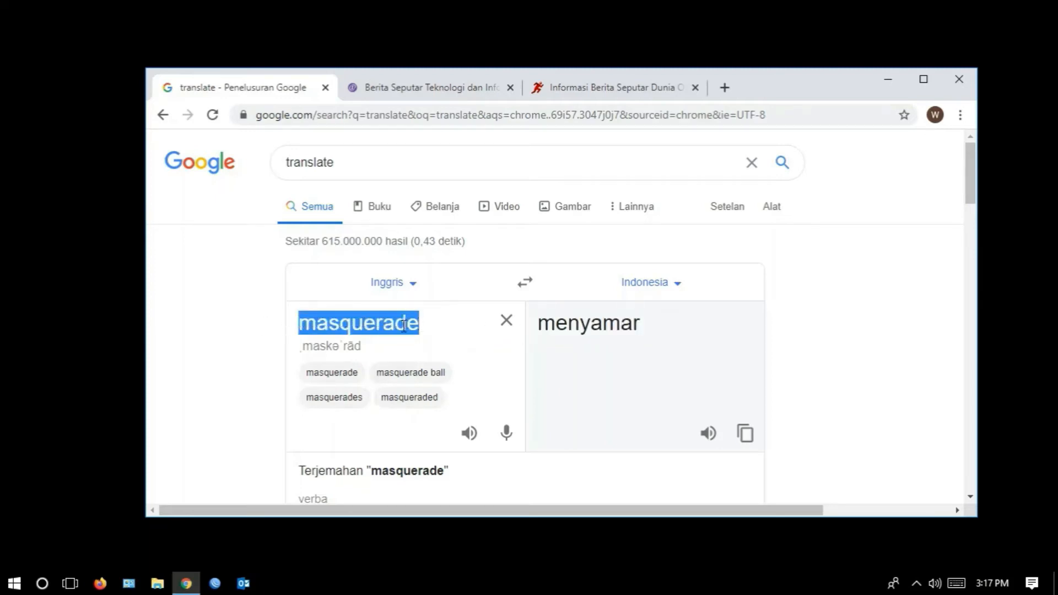
click(431, 327)
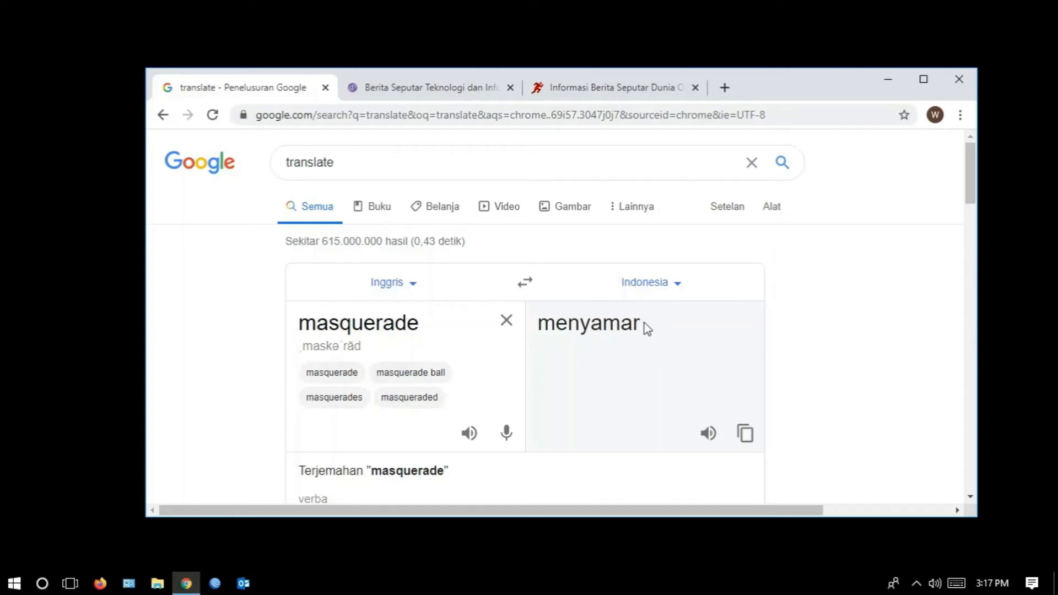
double_click(422, 325)
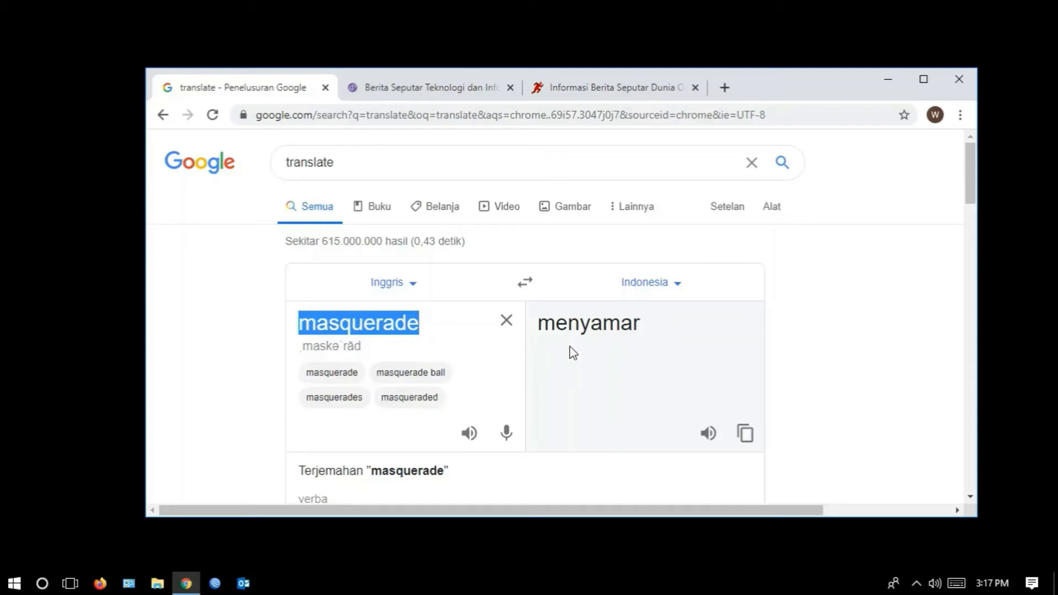
click(639, 329)
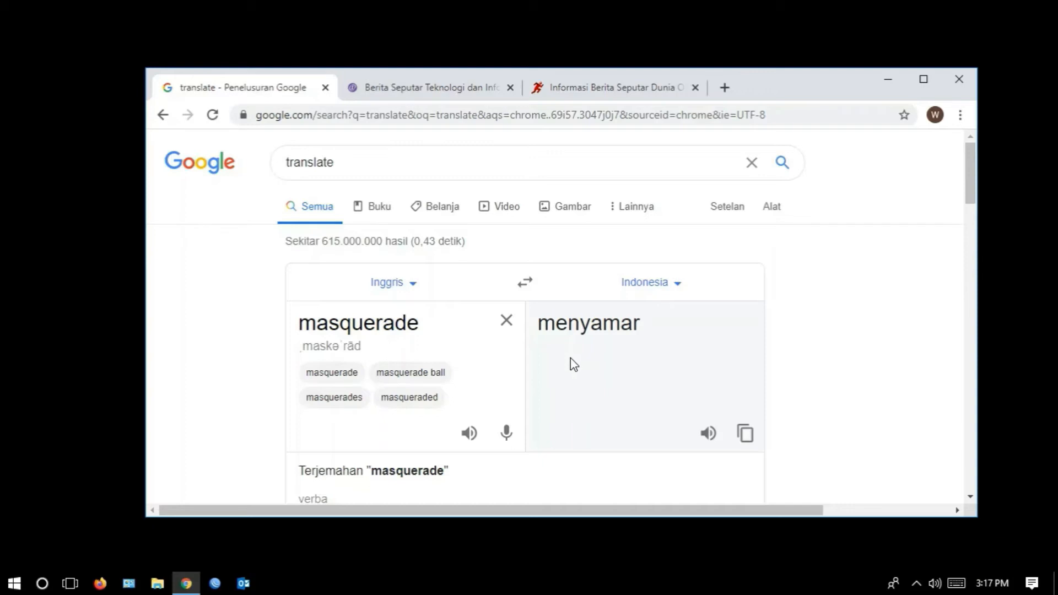
double_click(429, 329)
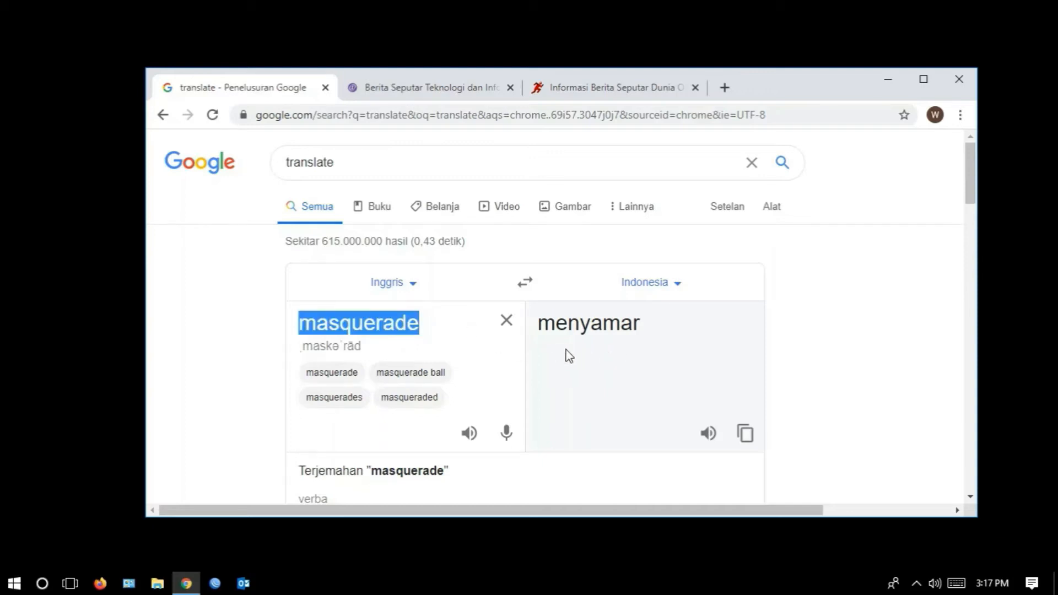
click(344, 380)
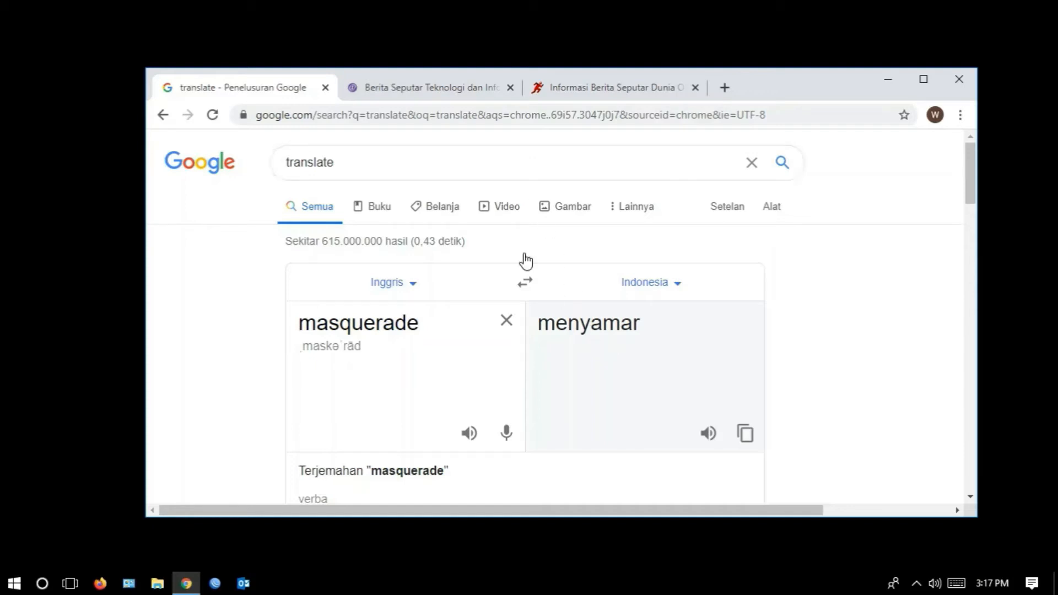
- Show the loaded detikSport page in Chrome and switch to the IP segment slide in PowerPoint on Desktop 2
click(560, 90)
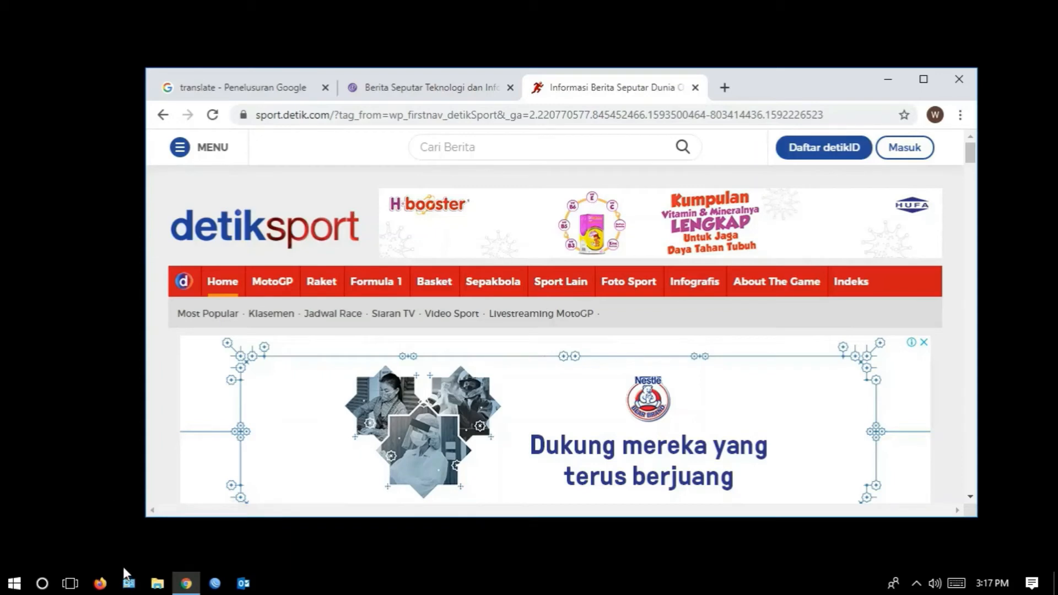
click(70, 584)
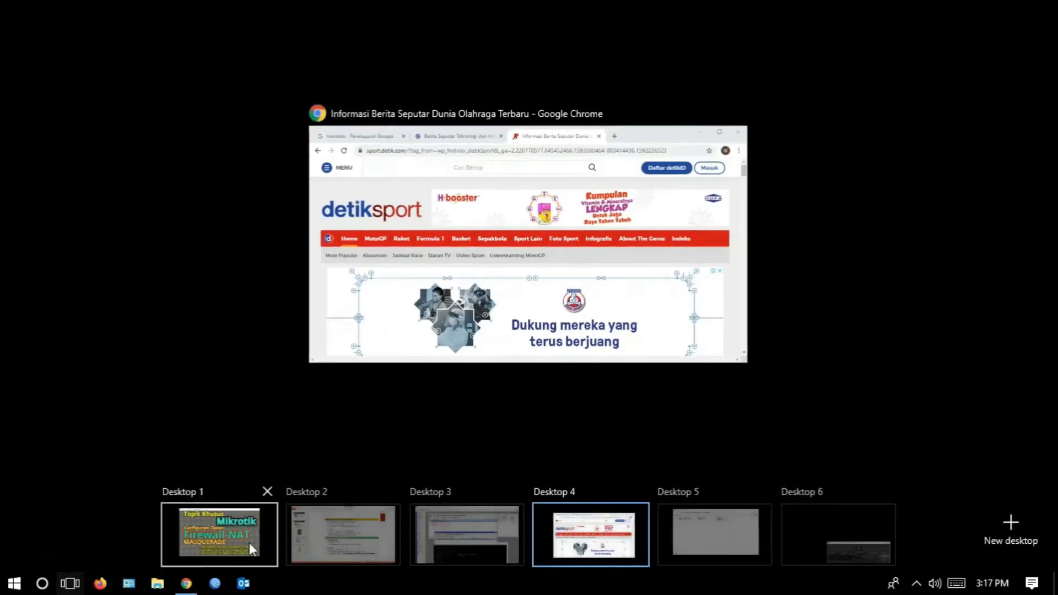
click(319, 523)
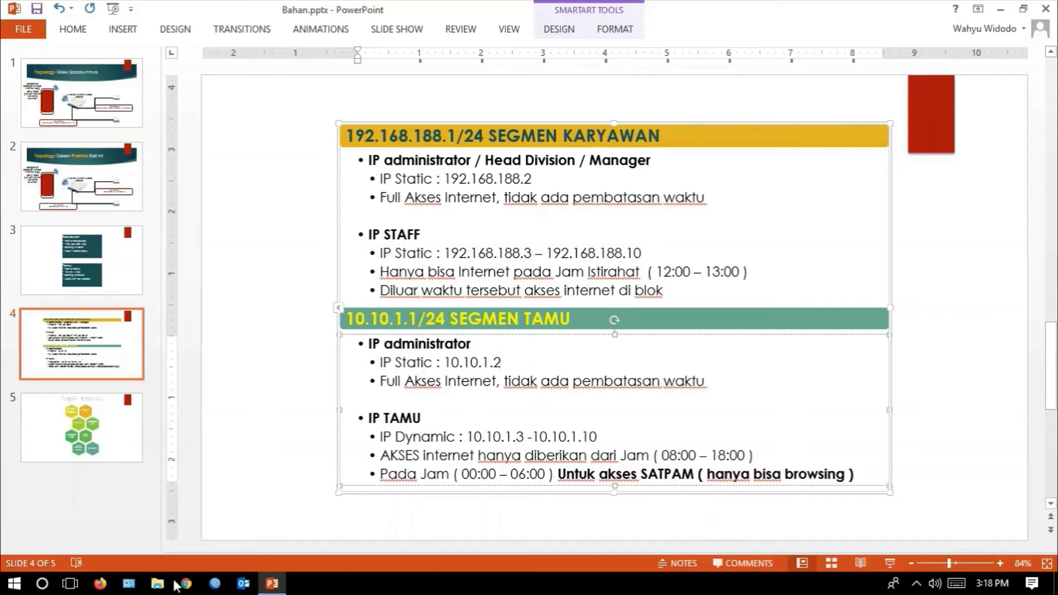
- Switch to WinBox on Desktop 3 and select ether5-karyawan in the router's interface list
click(61, 588)
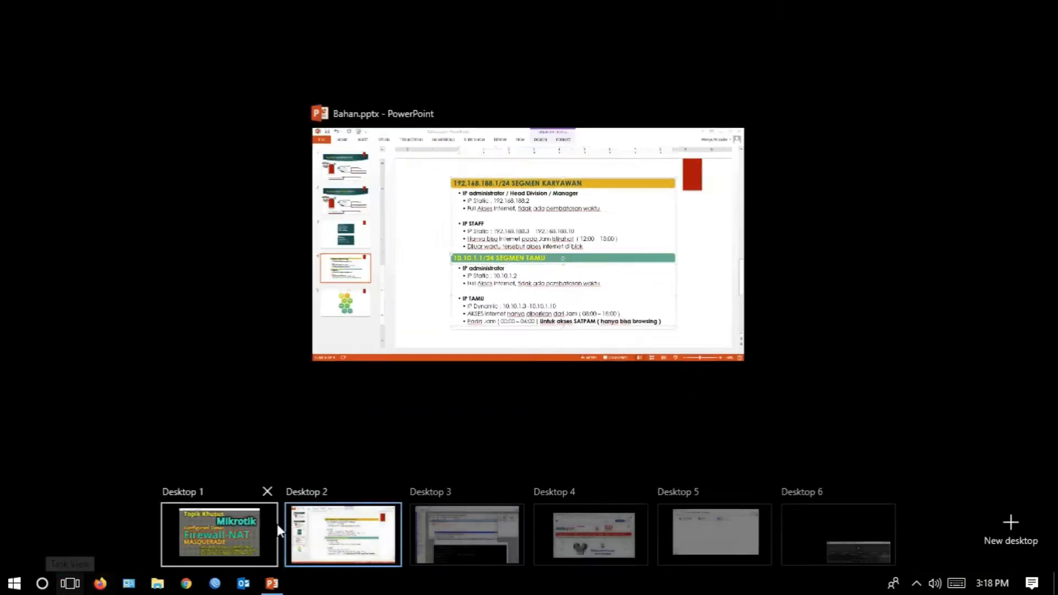
click(463, 546)
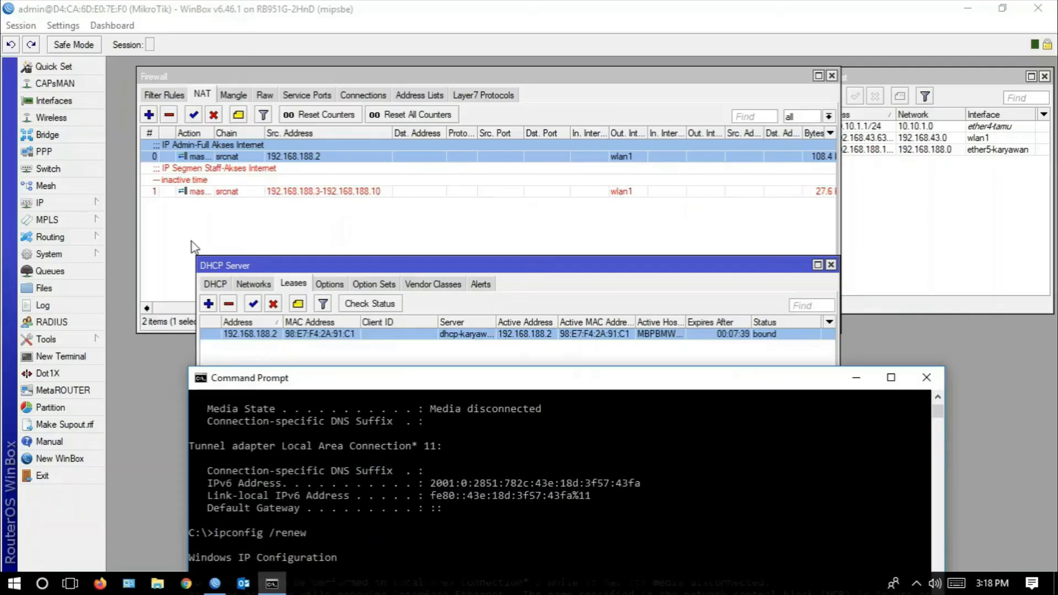
click(83, 103)
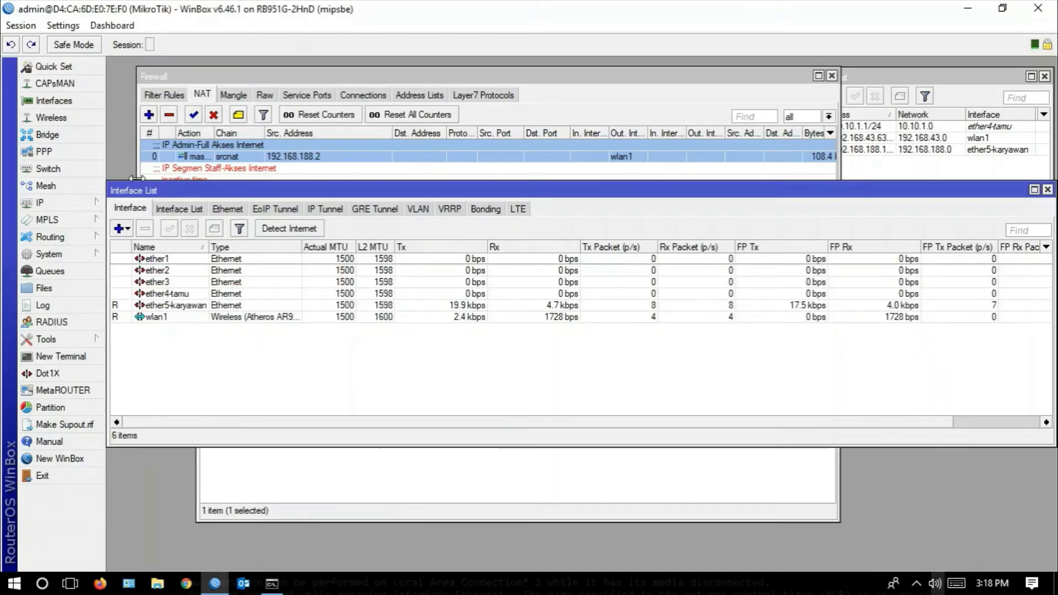
click(181, 306)
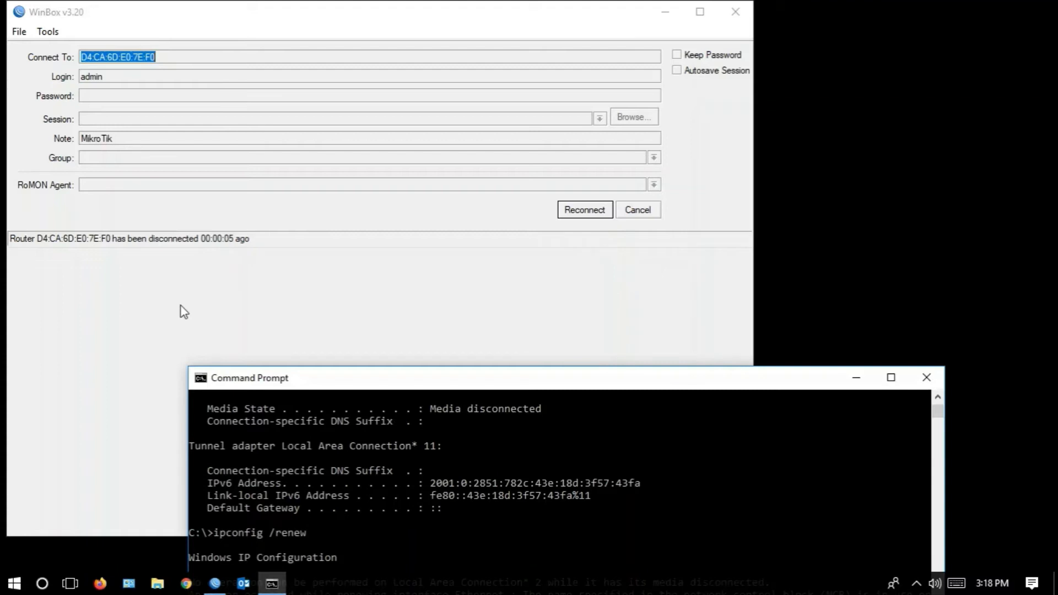
- Close Command Prompt, cancel the old router session, and connect as admin to the neighbor at 10.10.1.1 in a maximized window
click(926, 378)
click(631, 215)
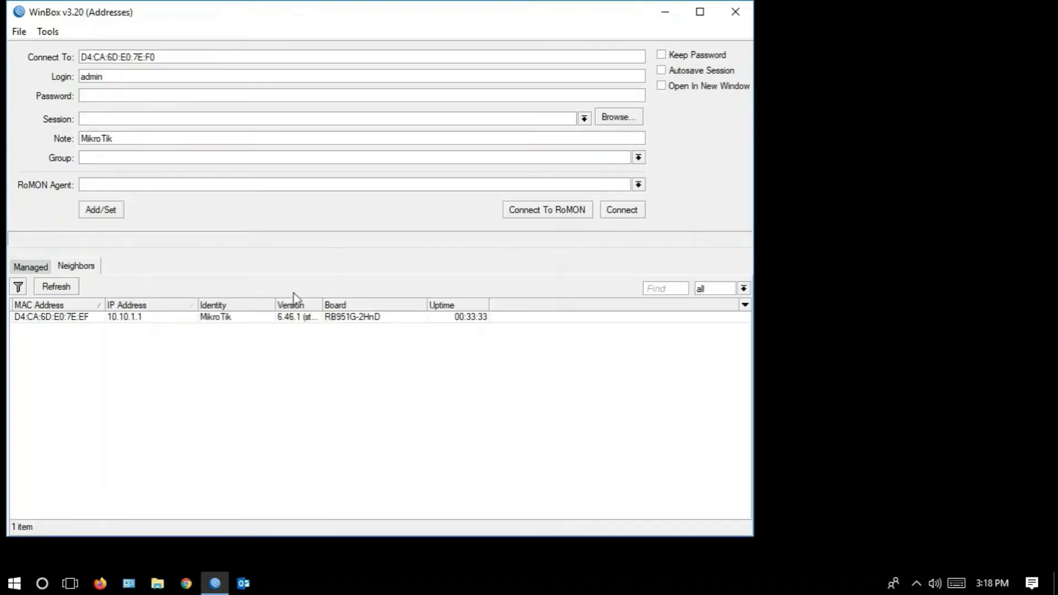
click(143, 320)
click(144, 319)
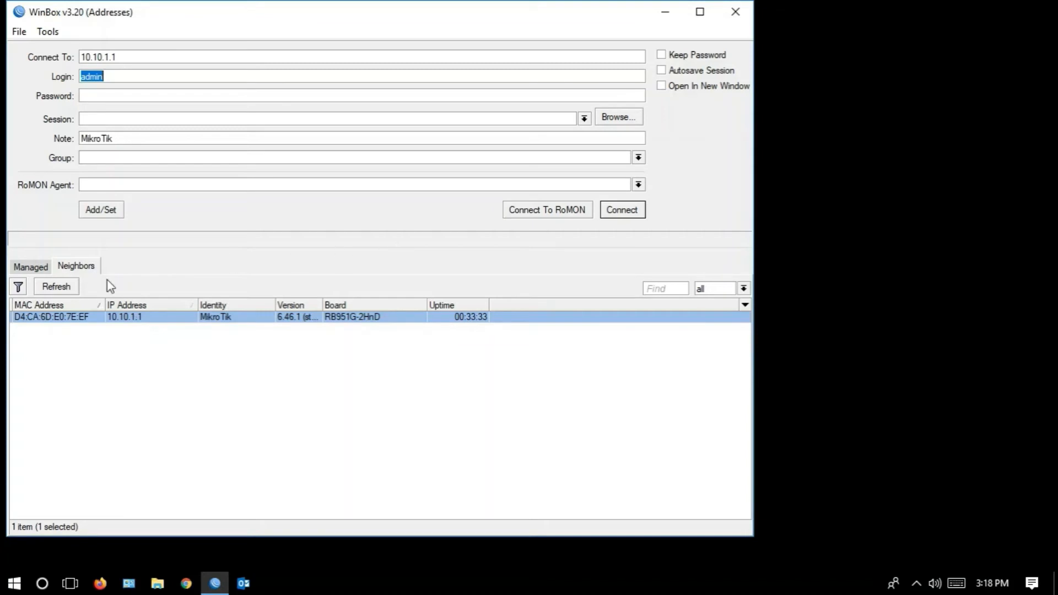
click(619, 209)
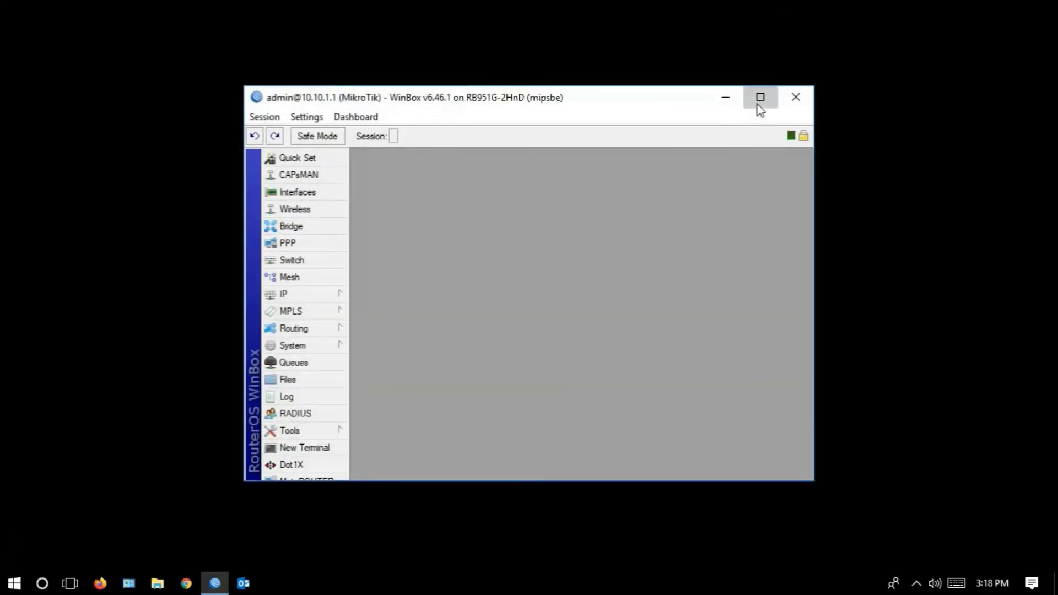
click(760, 100)
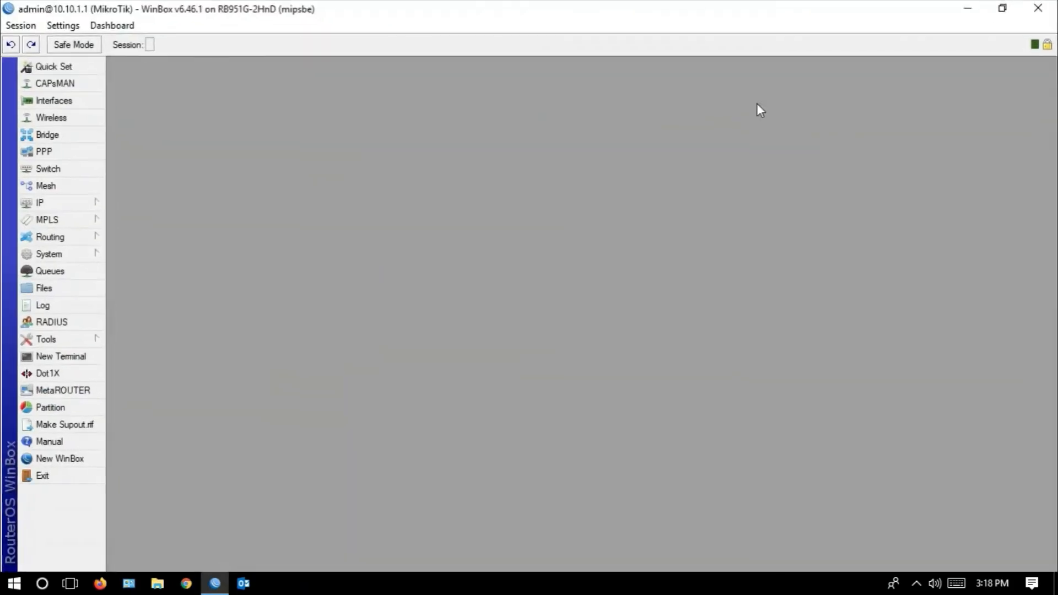
- Inspect the dhcp-karyawan entry in the DHCP server list and the 10.10.1.3 lease of dhcp-tamu
click(91, 209)
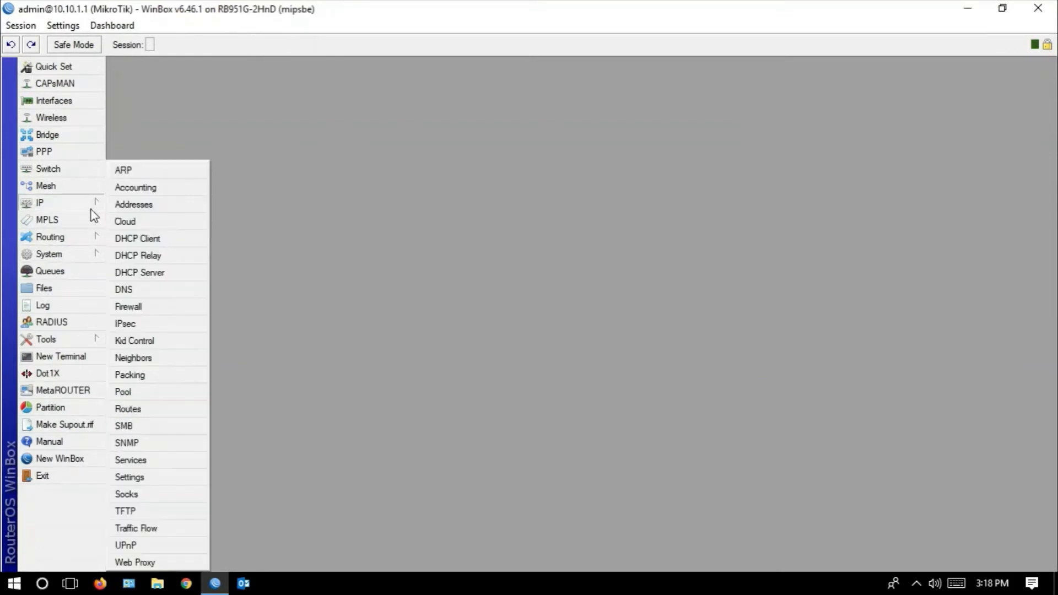
click(139, 273)
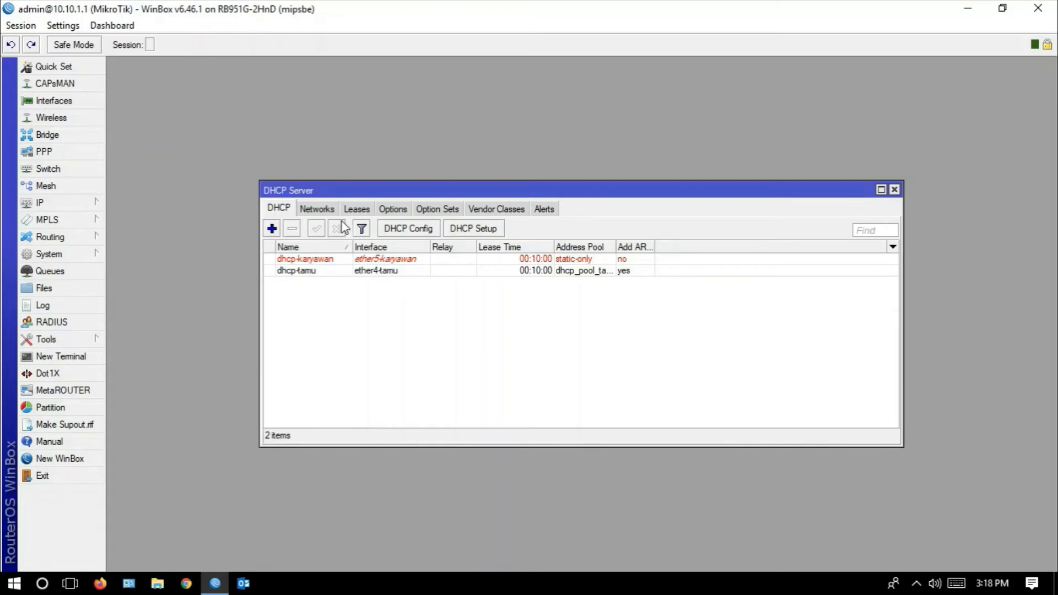
click(325, 260)
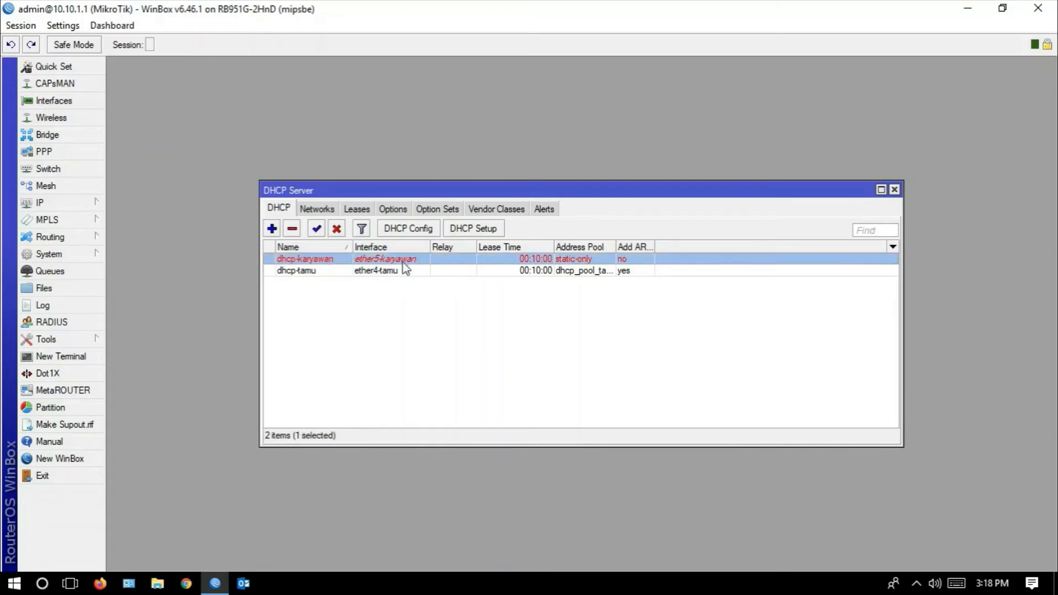
click(361, 213)
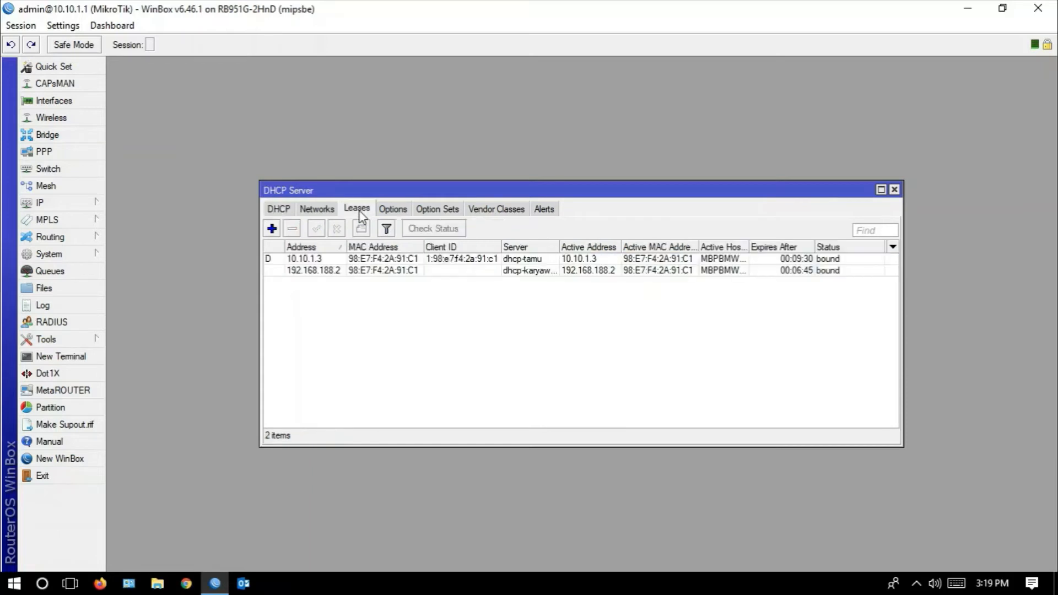
drag(502, 243, 499, 243)
click(329, 259)
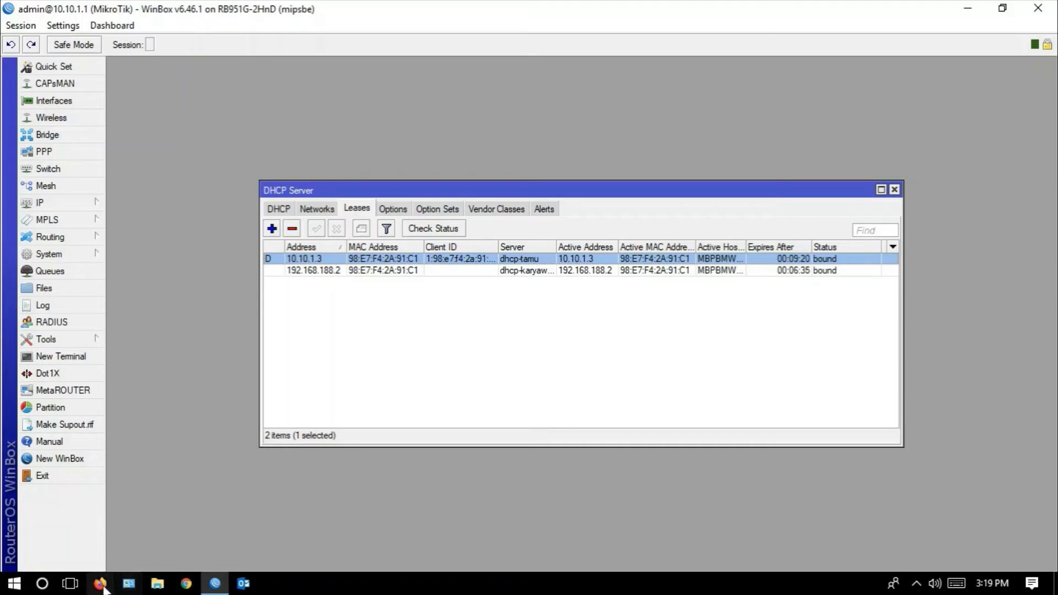
- Switch to PowerPoint on Desktop 2 and highlight the SEGMEN TAMU administrator's static IP and its full internet access rule
click(75, 590)
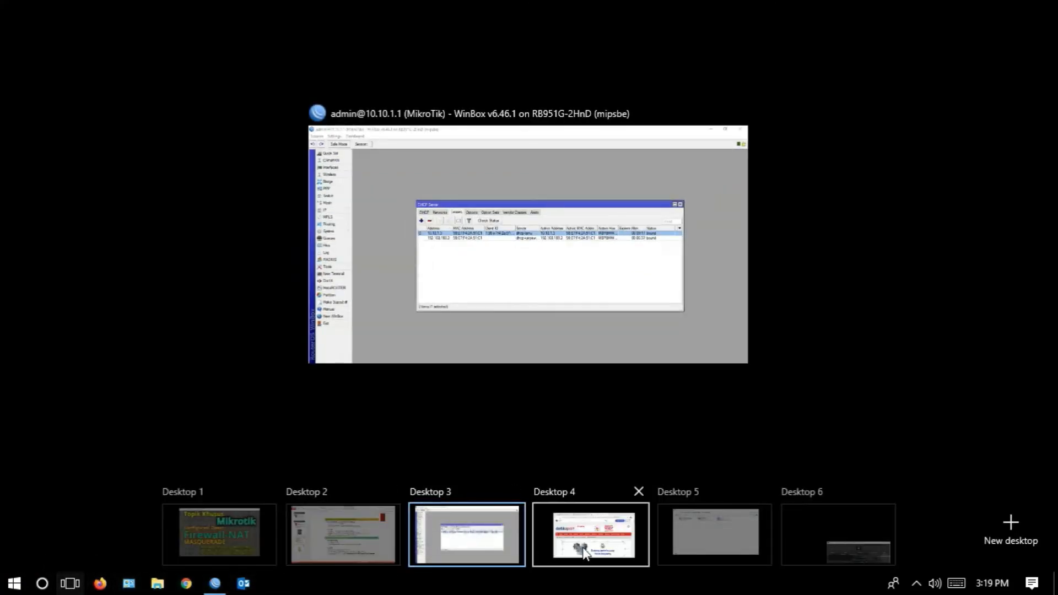
click(373, 543)
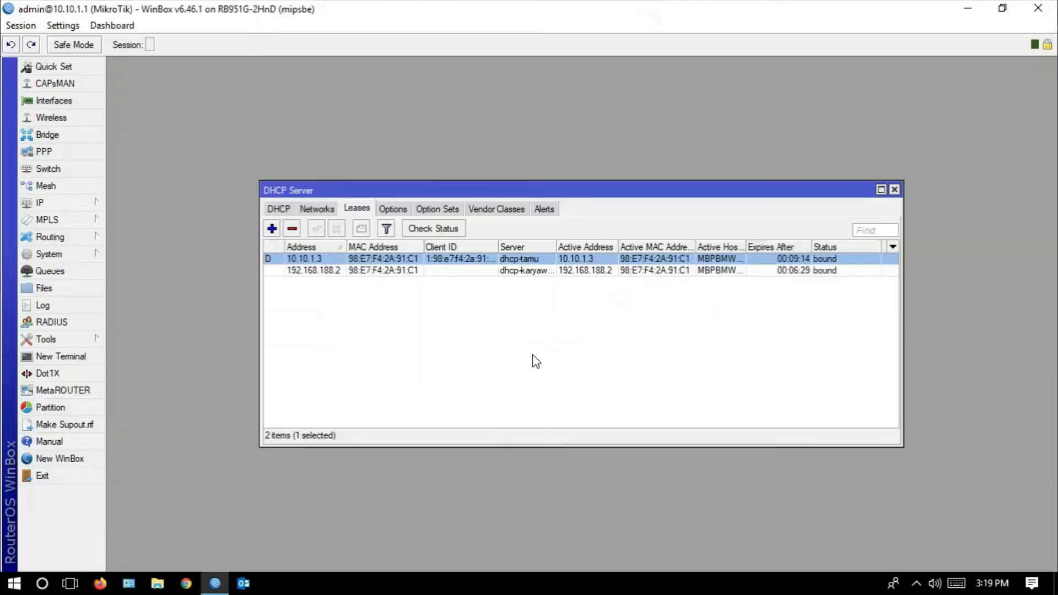
click(70, 583)
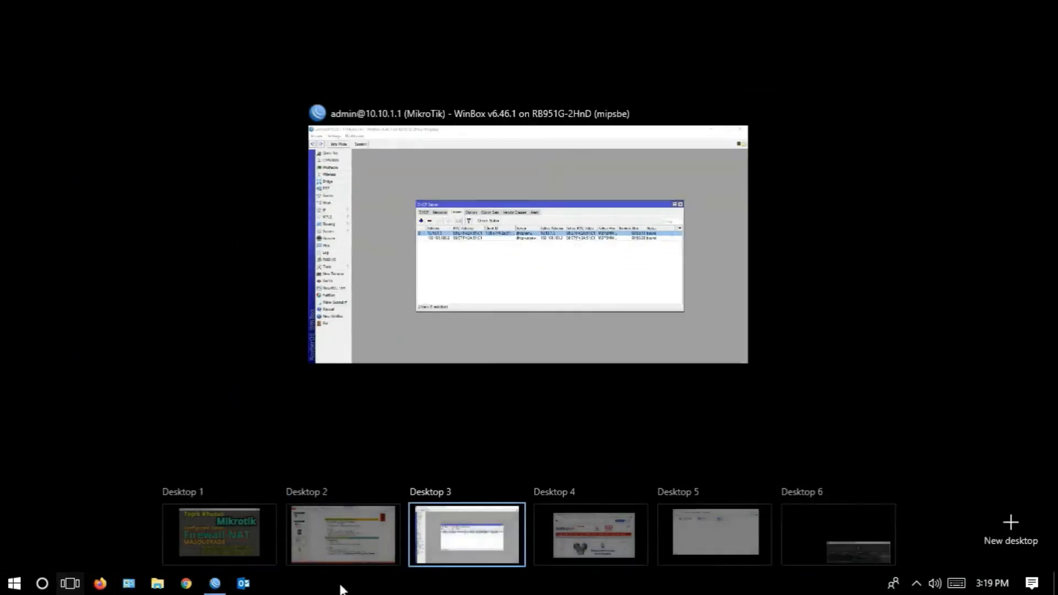
click(360, 551)
drag(501, 362, 389, 358)
click(549, 373)
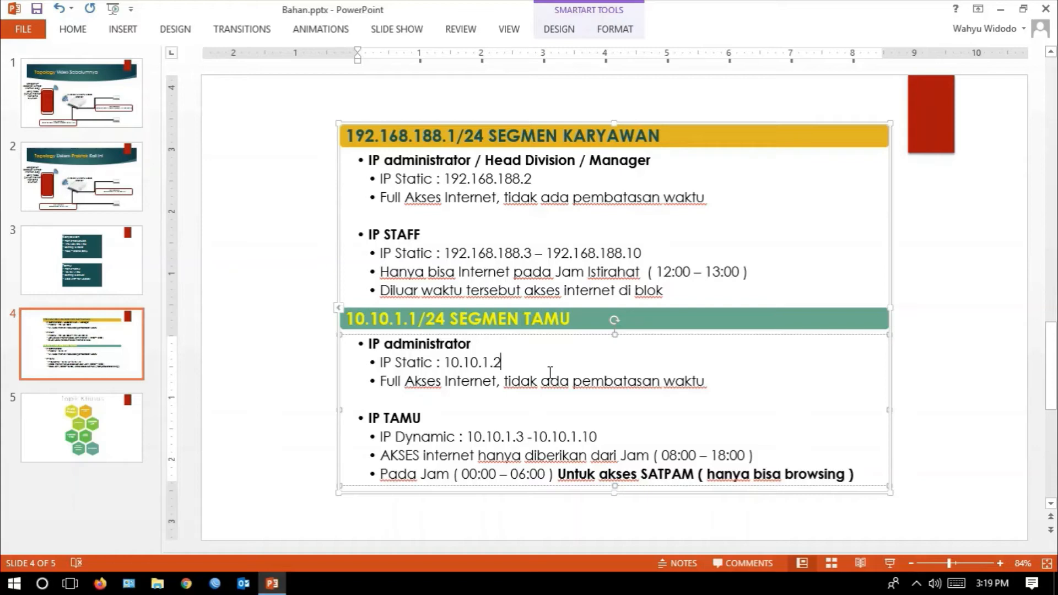
click(514, 373)
drag(514, 373, 609, 380)
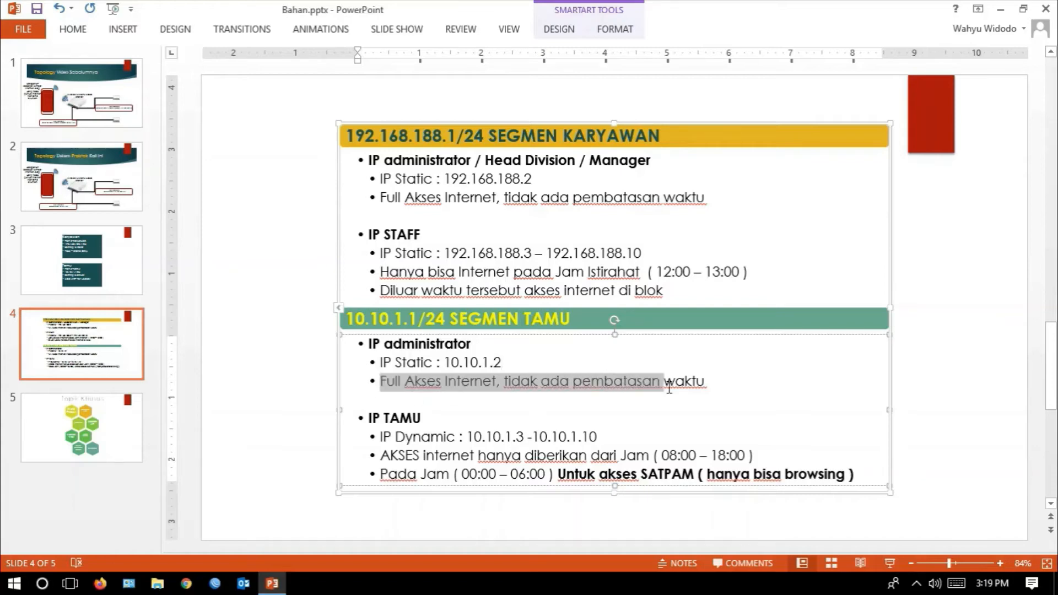
click(627, 386)
click(503, 364)
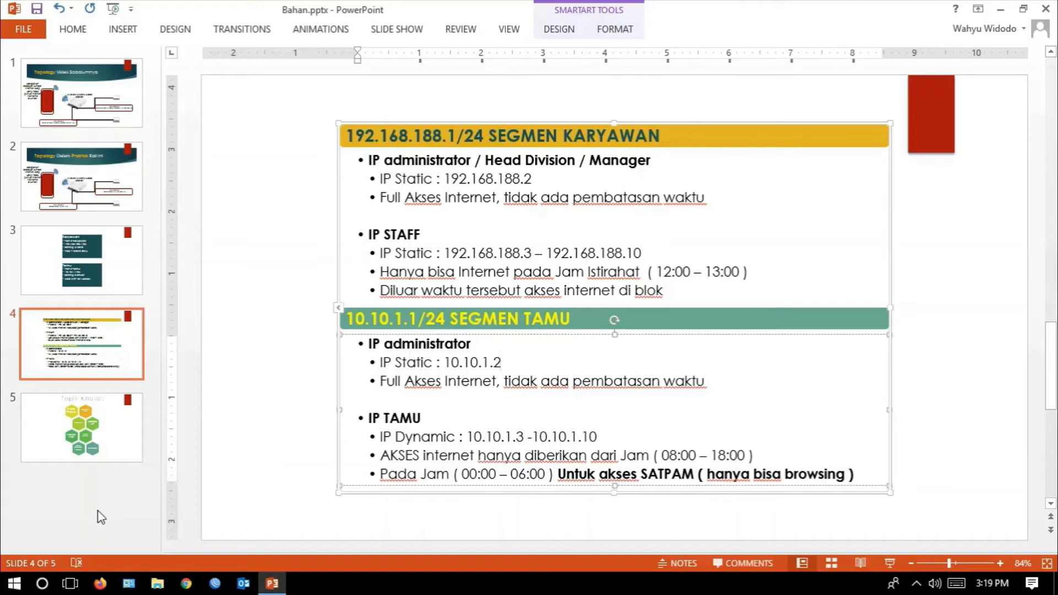
- Return to WinBox on Desktop 3 and make the dynamic 10.10.1.3 lease of dhcp-tamu static
click(69, 584)
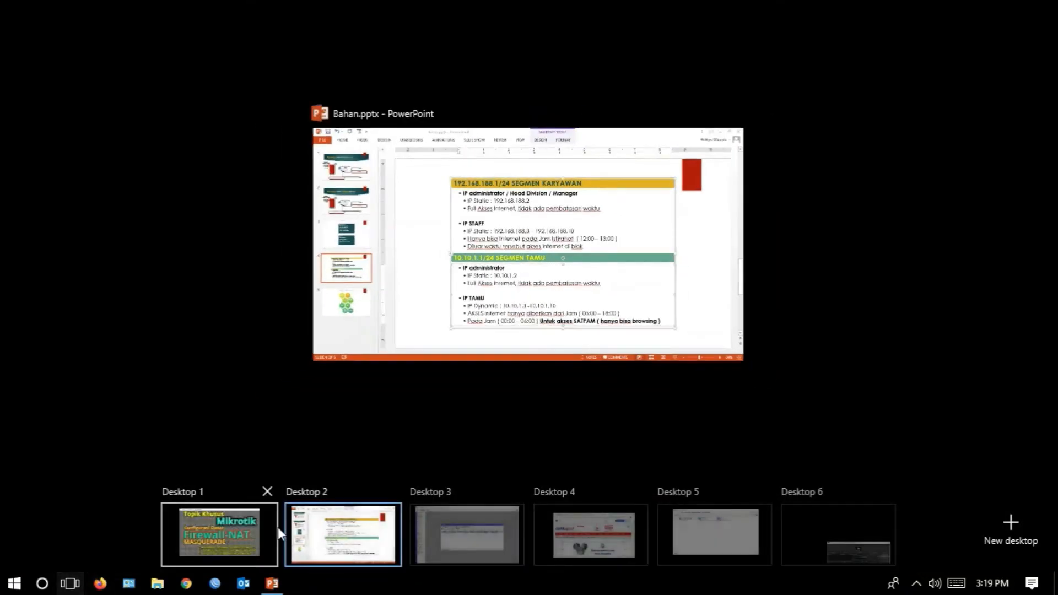
click(468, 535)
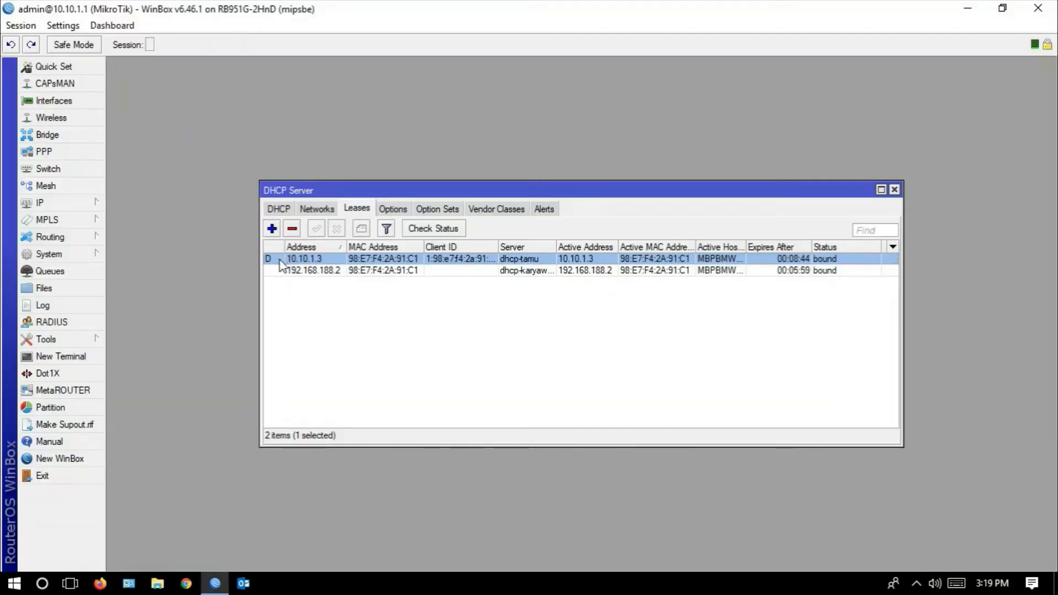
mouse_move(275, 267)
right_click(305, 264)
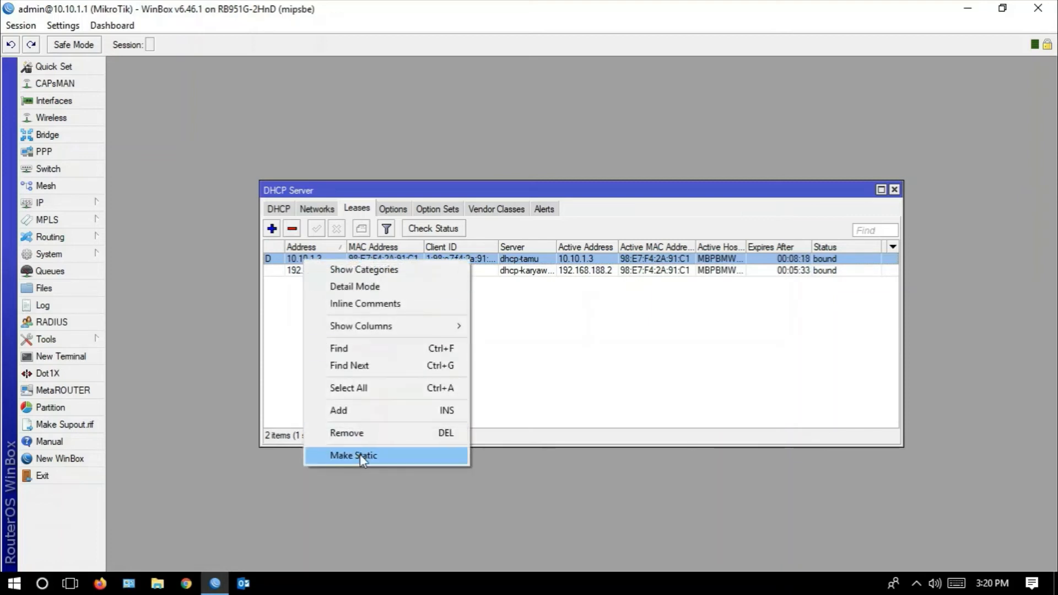
click(287, 263)
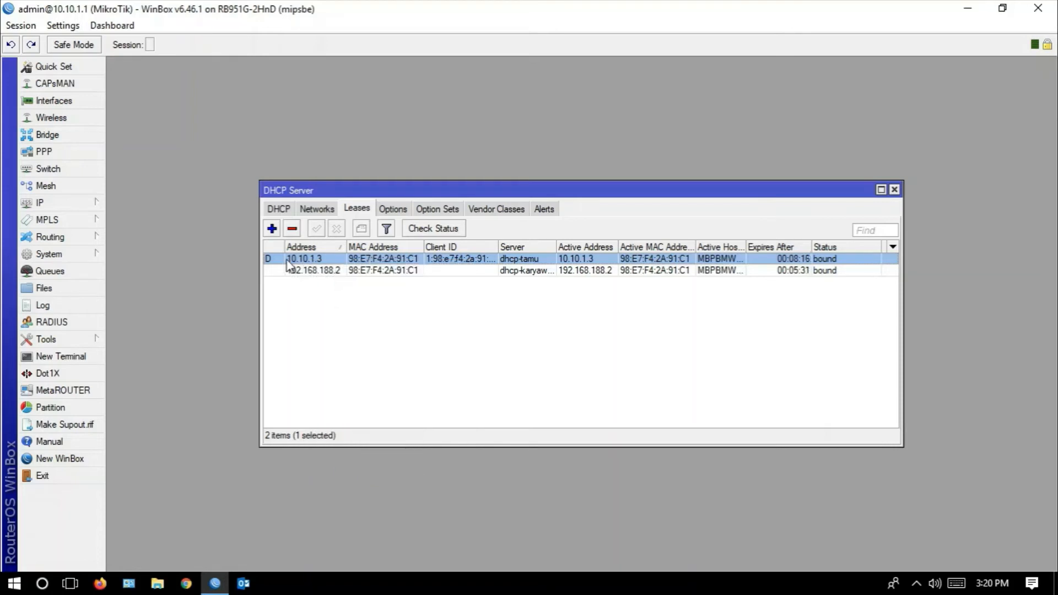
double_click(287, 264)
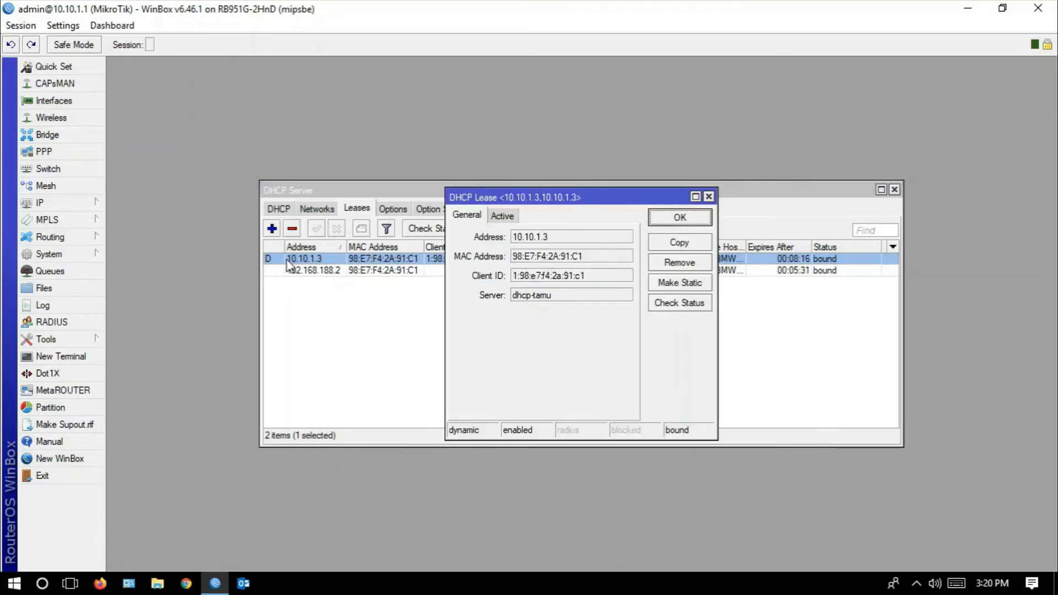
click(664, 284)
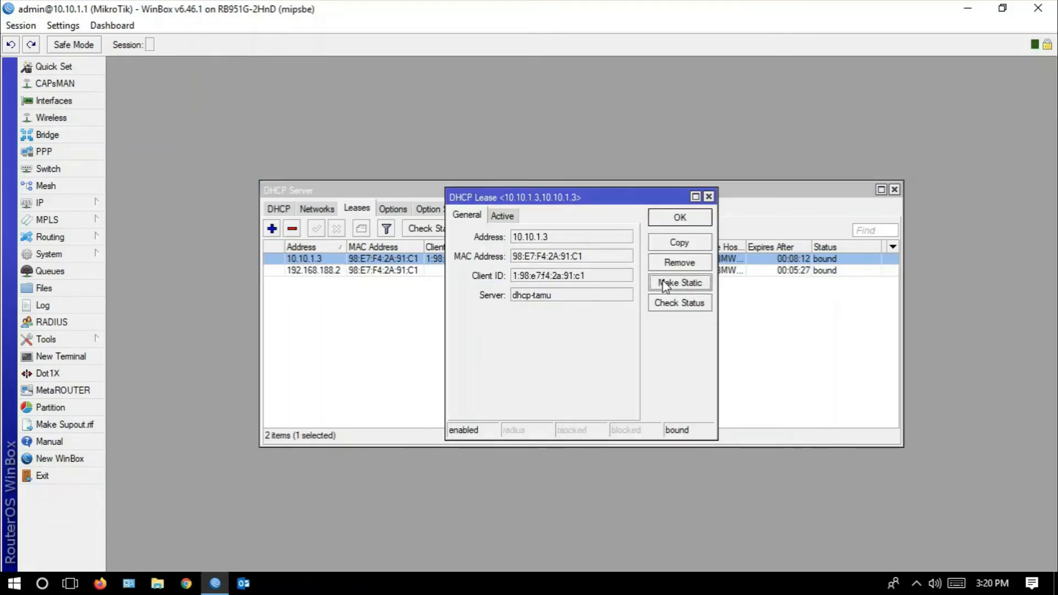
click(684, 218)
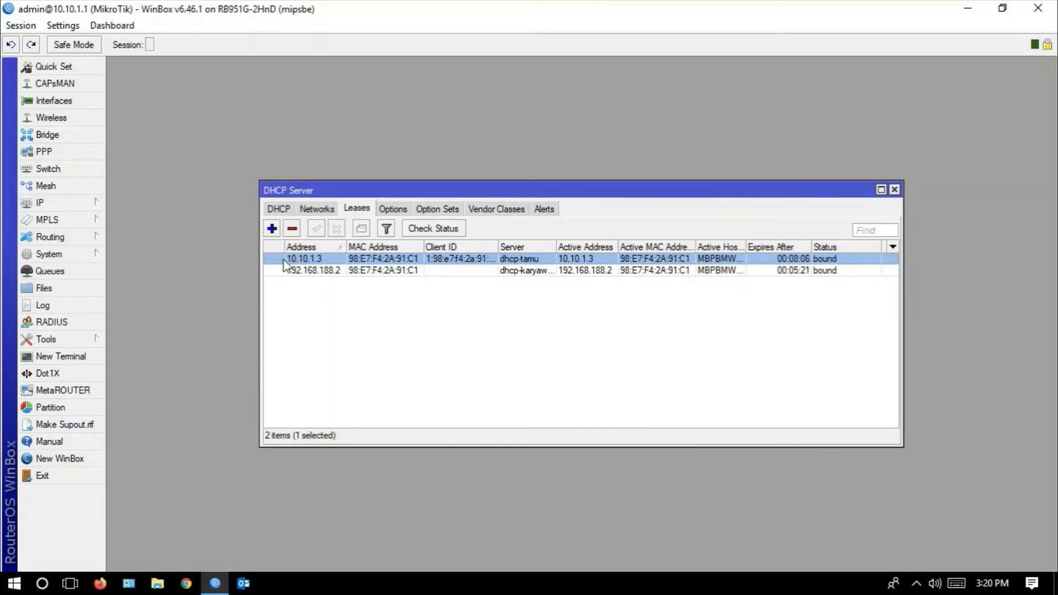
- Set the address of the static dhcp-tamu lease to 10.10.1.2 and save it
double_click(315, 265)
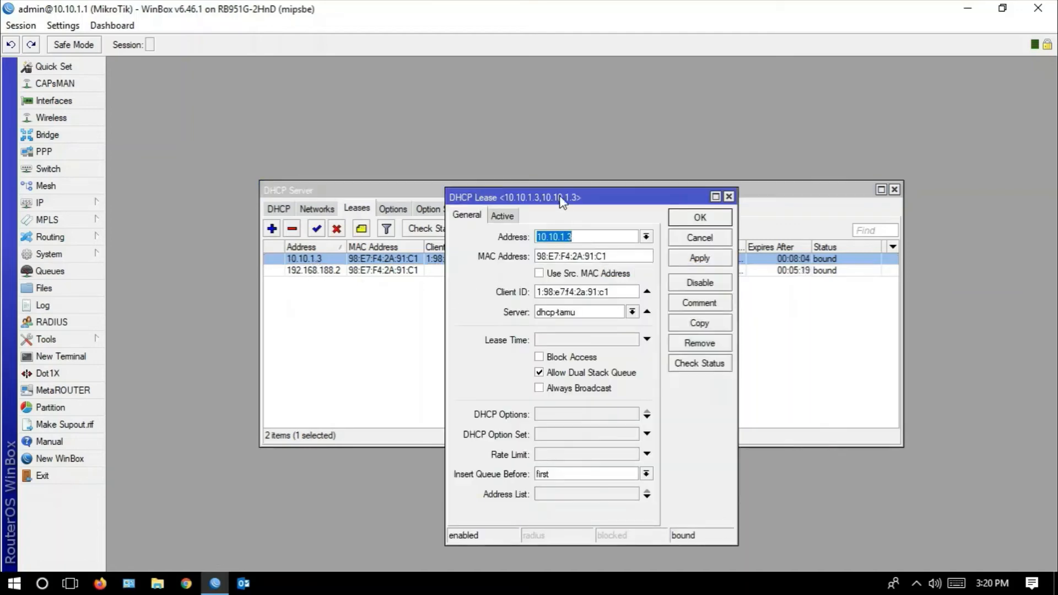
click(595, 233)
key(BackSpace)
text(2)
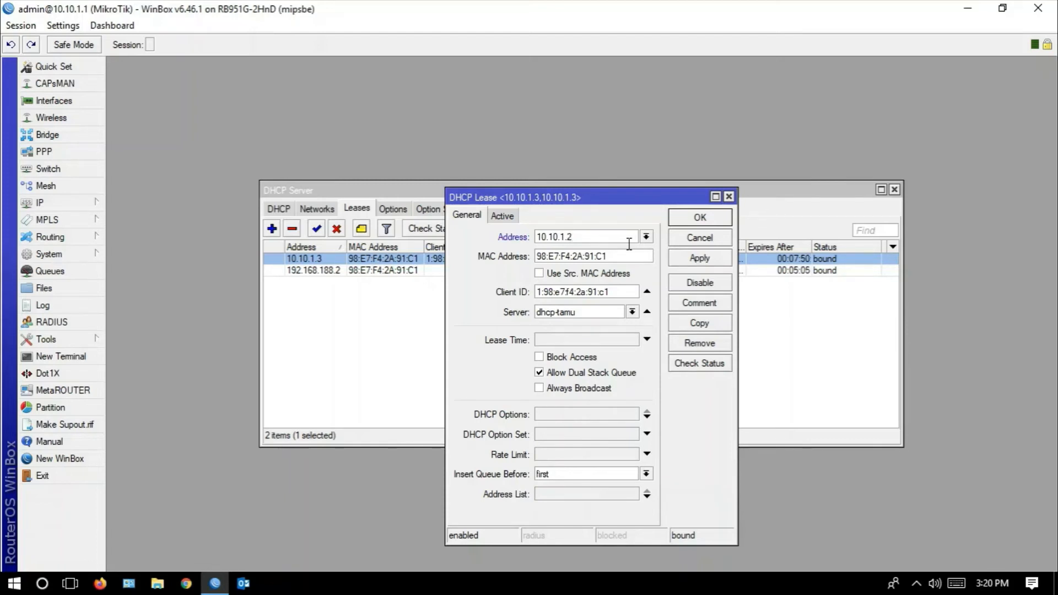
click(710, 261)
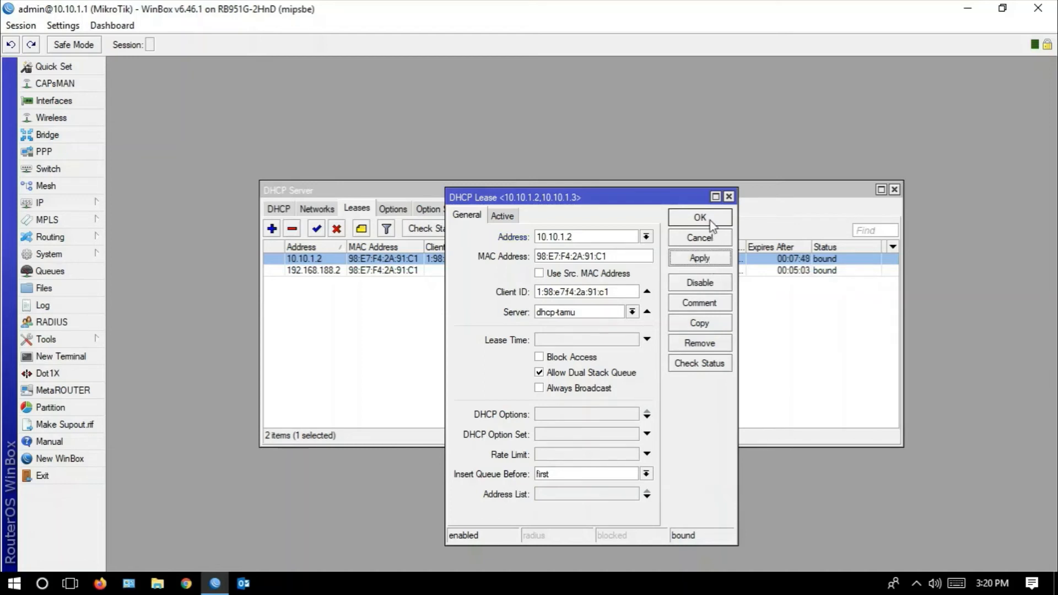
click(711, 221)
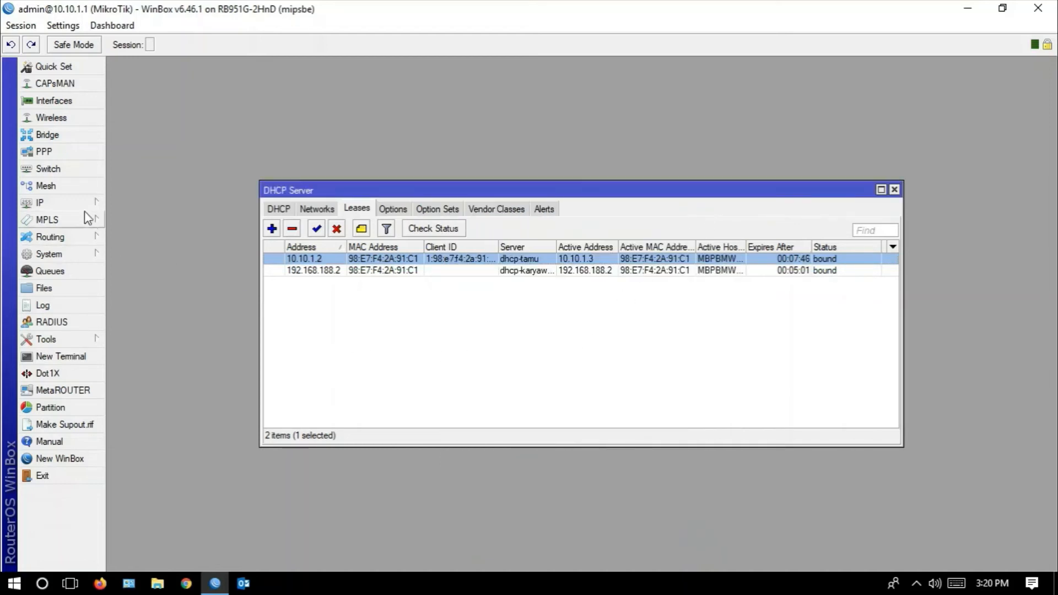
- Open the IP firewall's NAT rules
click(61, 203)
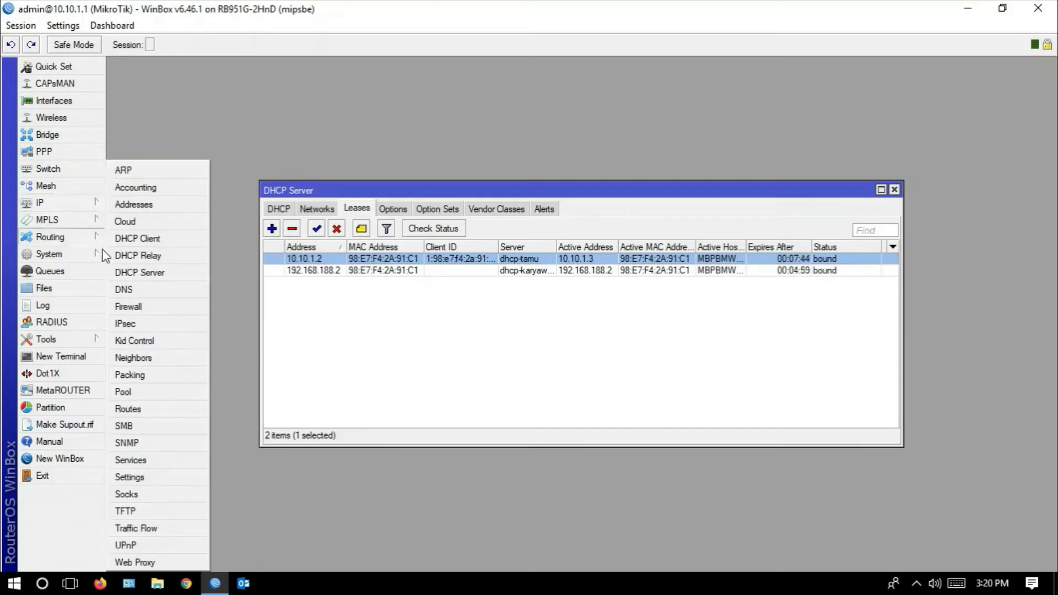
click(128, 310)
click(296, 210)
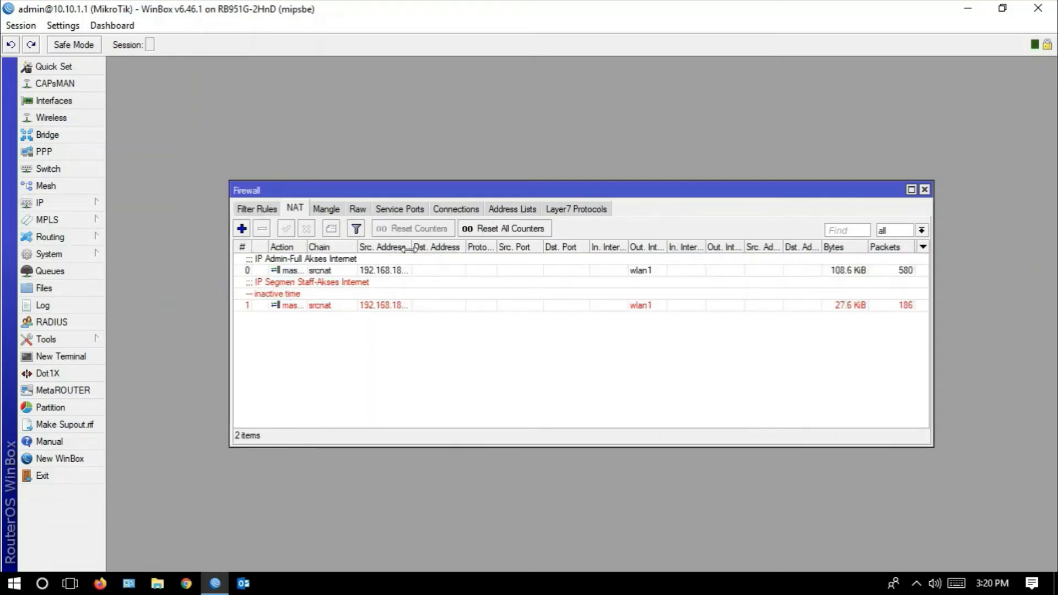
- Widen the source address column and start a srcnat rule with source address 10.10.1.2 and out interface wlan1
drag(412, 246, 435, 246)
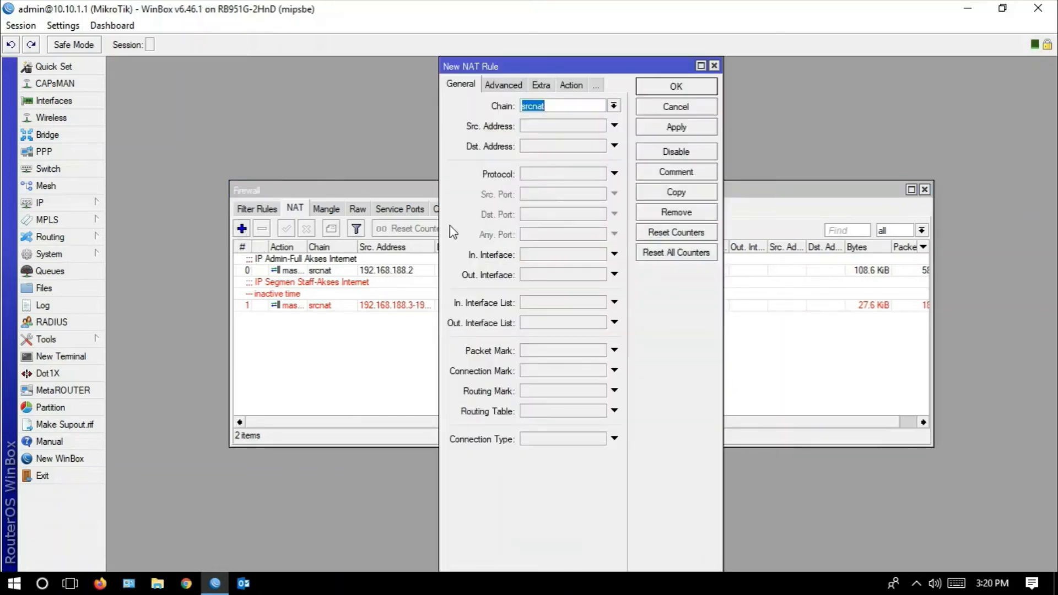
click(544, 130)
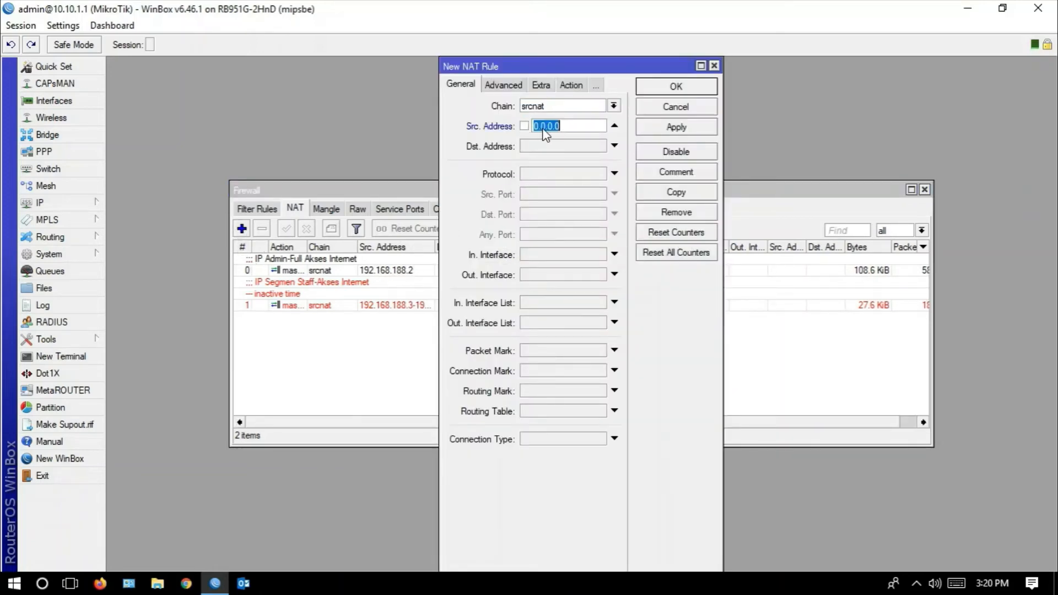
text(10.10.)
click(580, 276)
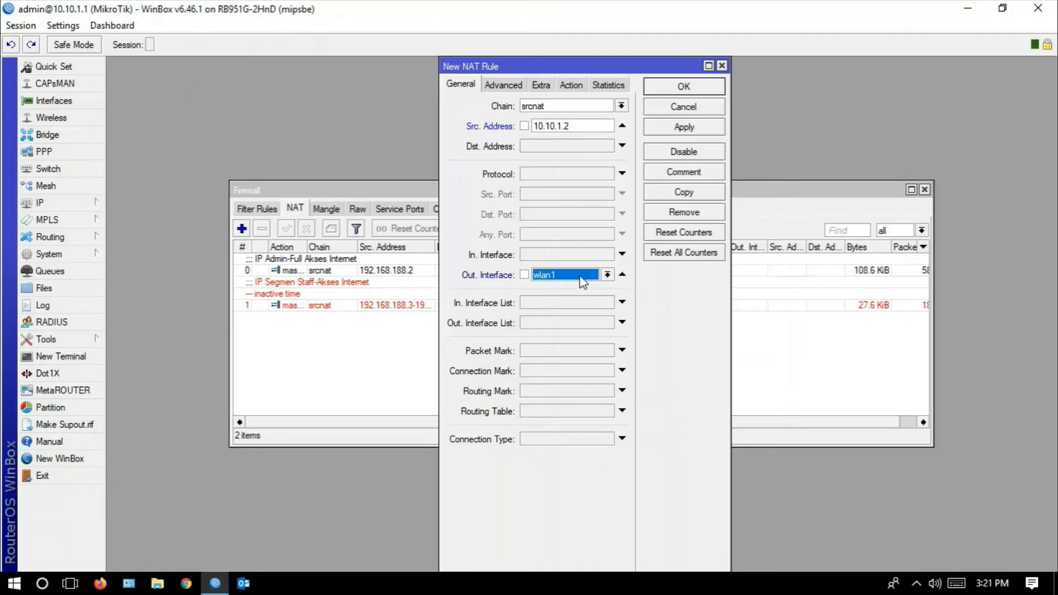
- Set the new NAT rule's action to masquerade and save the rule
click(573, 86)
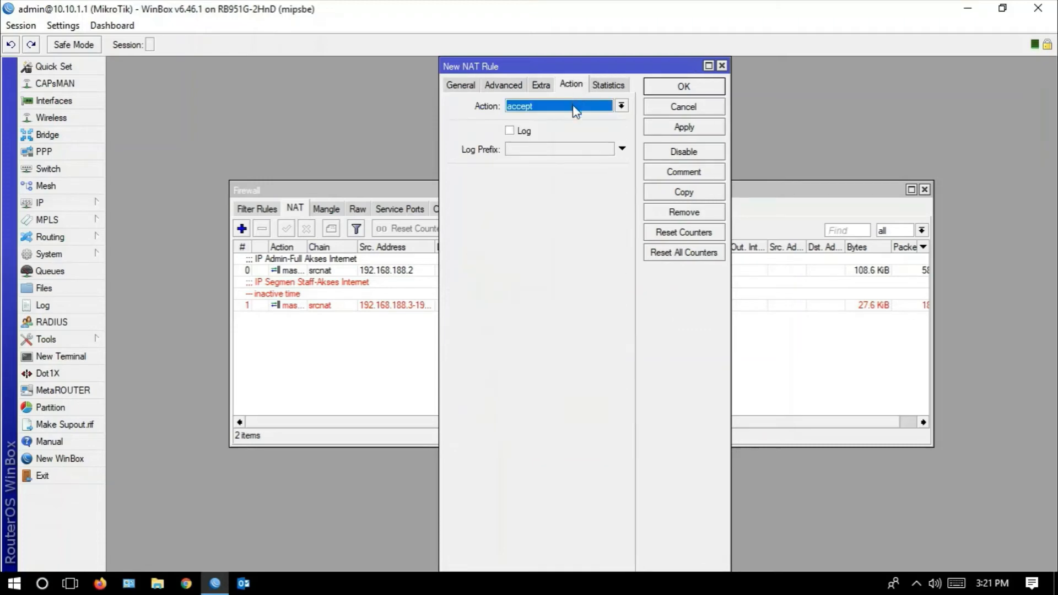
click(574, 106)
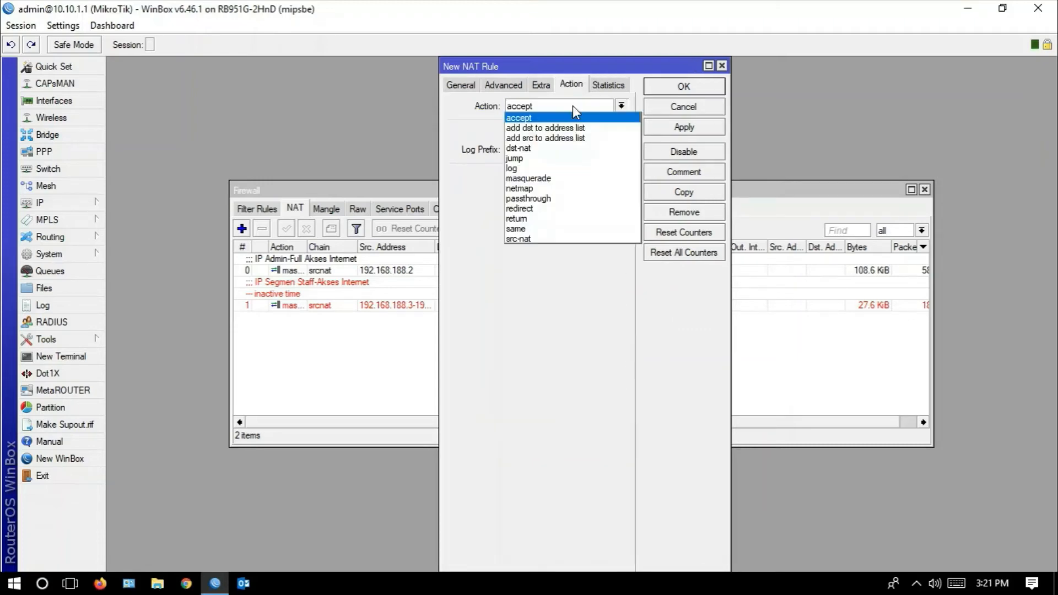
click(561, 179)
click(661, 131)
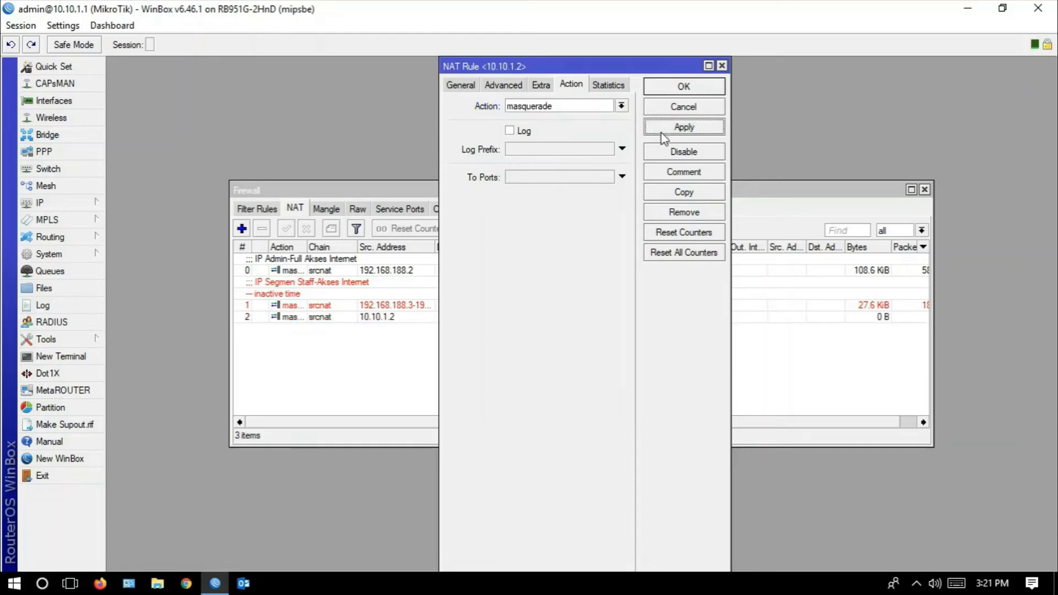
click(674, 88)
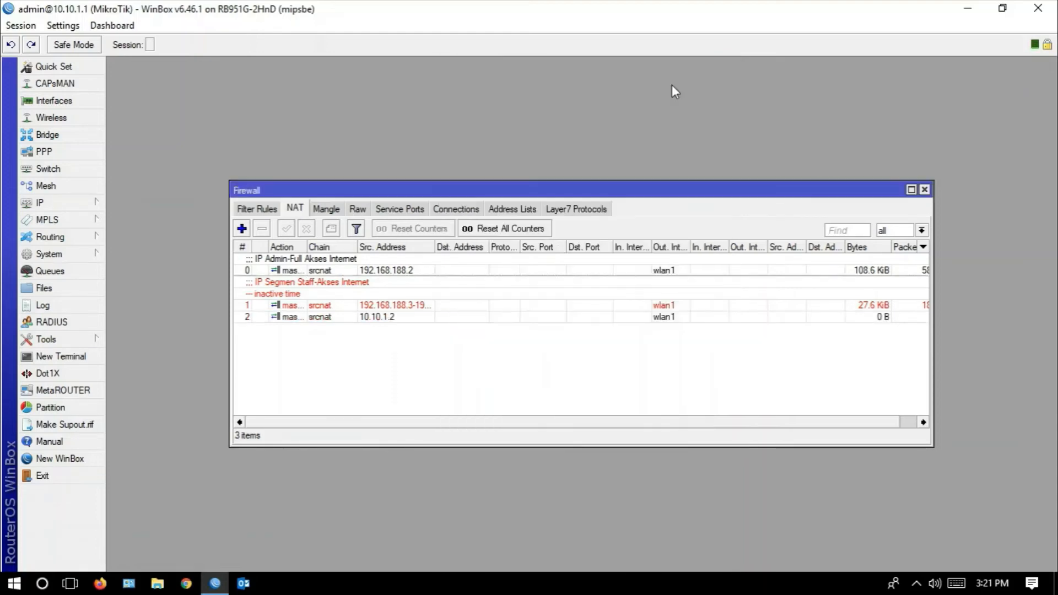
- Comment the 10.10.1.2 NAT rule as "IP Admin-Full Akses Internet" and widen the Firewall window to fit the Packets column
click(339, 320)
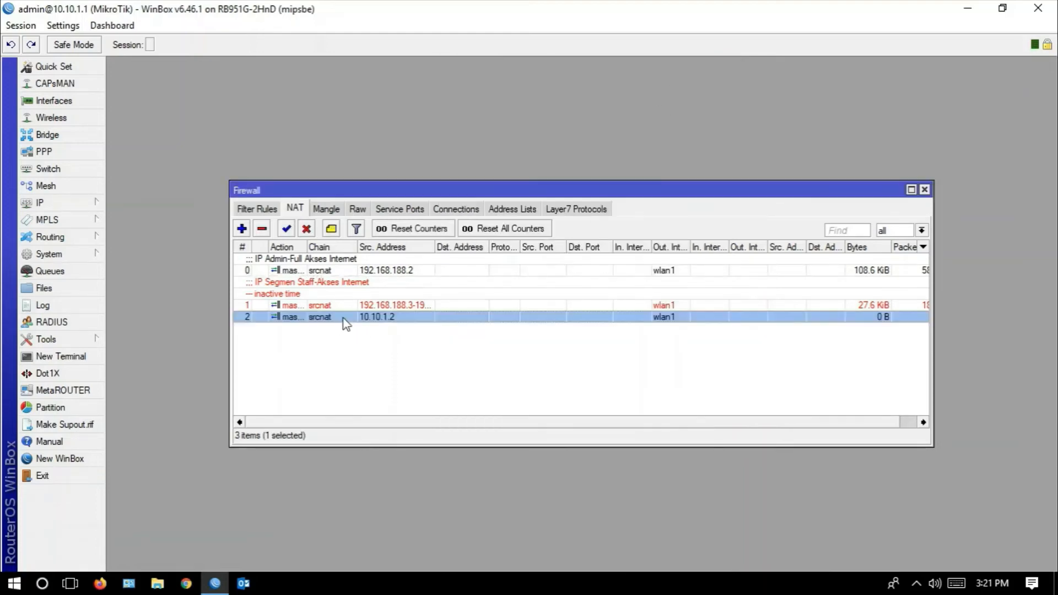
click(331, 230)
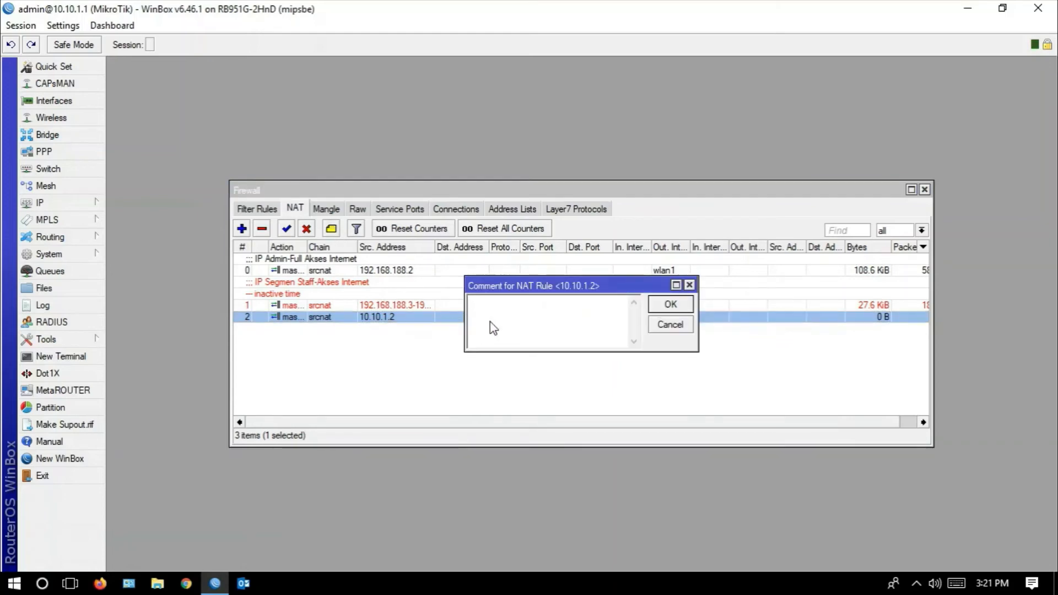
text(IP Admin-Full Akses)
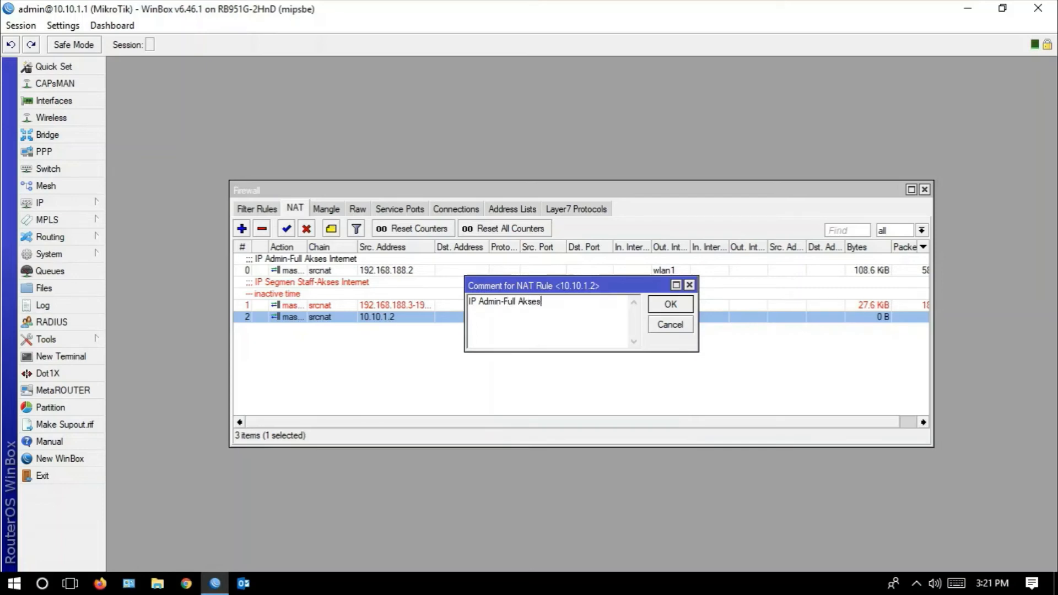
text(rnet)
click(670, 304)
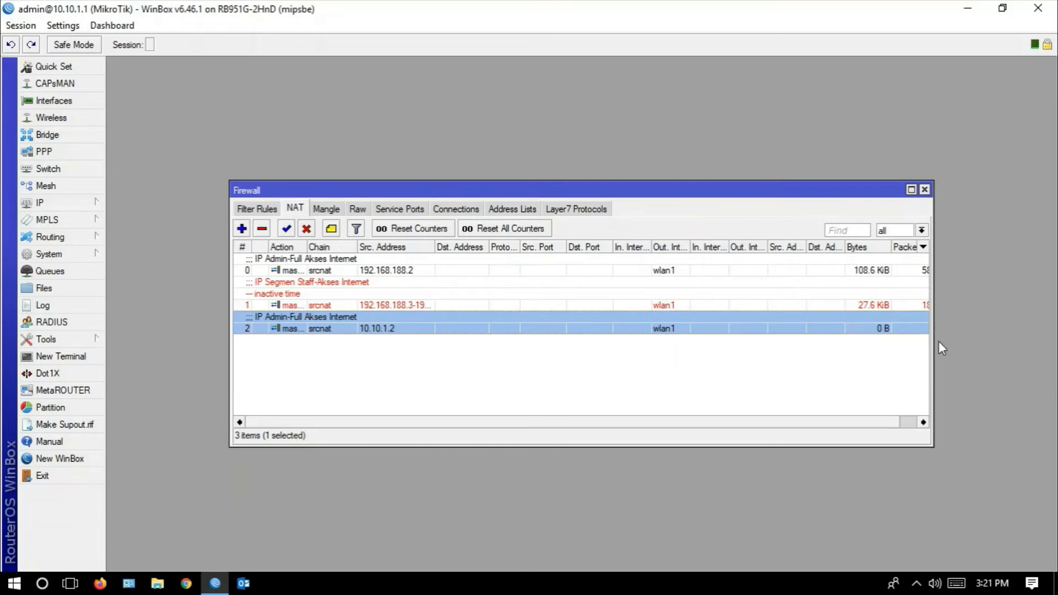
drag(932, 345, 1053, 350)
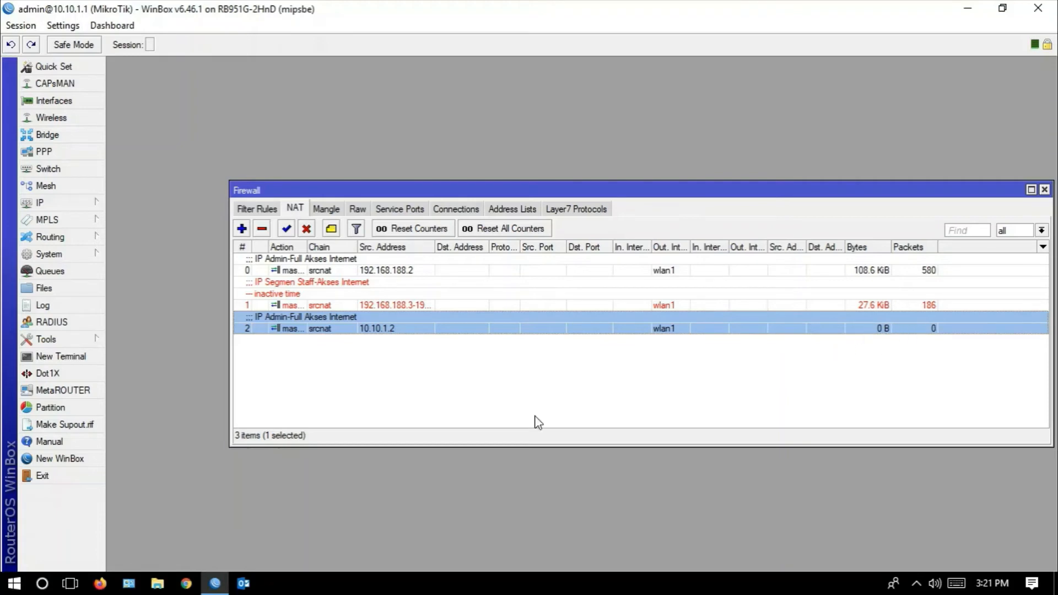
- Switch to Chrome on Desktop 4 and test internet access by opening the Sepakbola section of detiksport
click(70, 583)
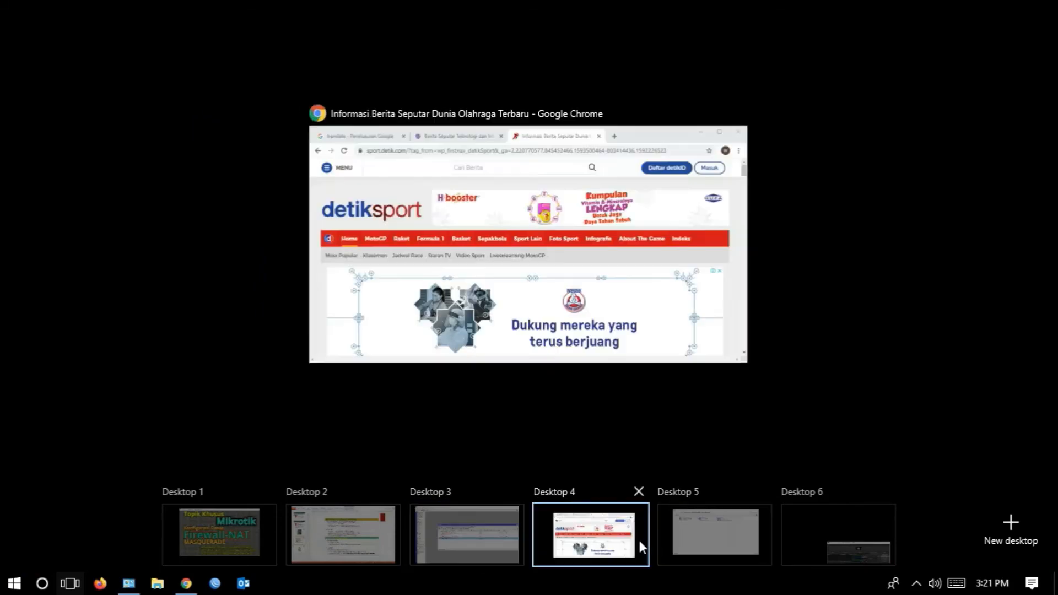
click(639, 540)
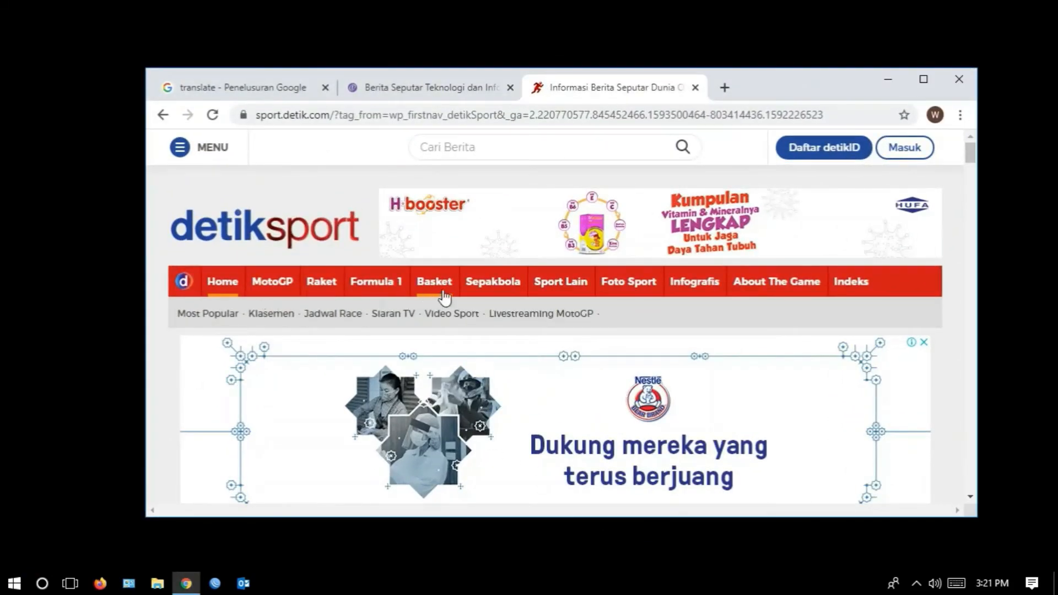
click(511, 283)
scroll(511, 283, down, 4)
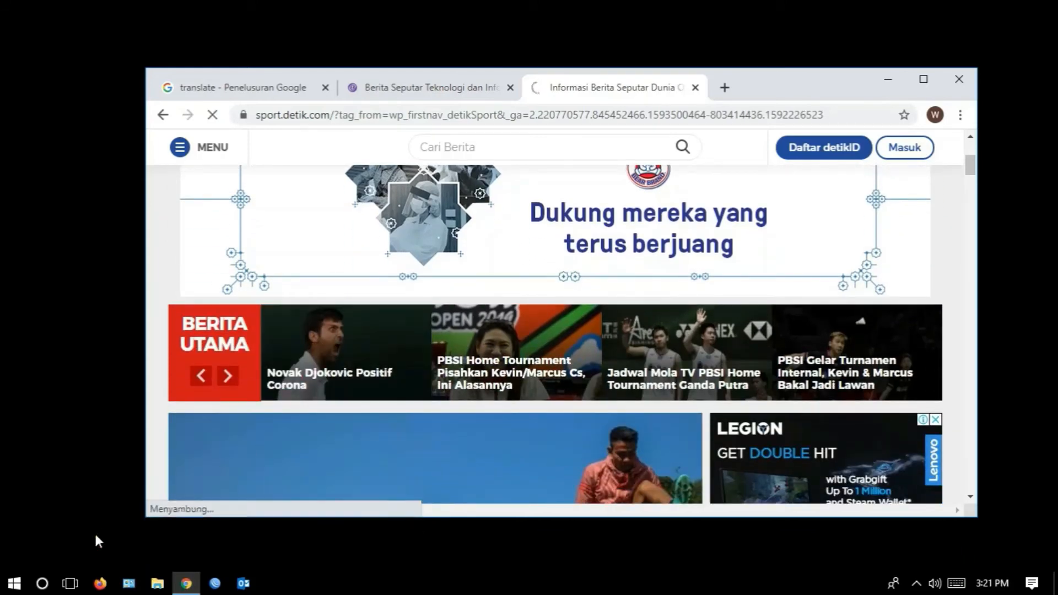
- Return to WinBox on Desktop 3 and show the DHCP server leases below the NAT rules to check the active addresses
click(66, 584)
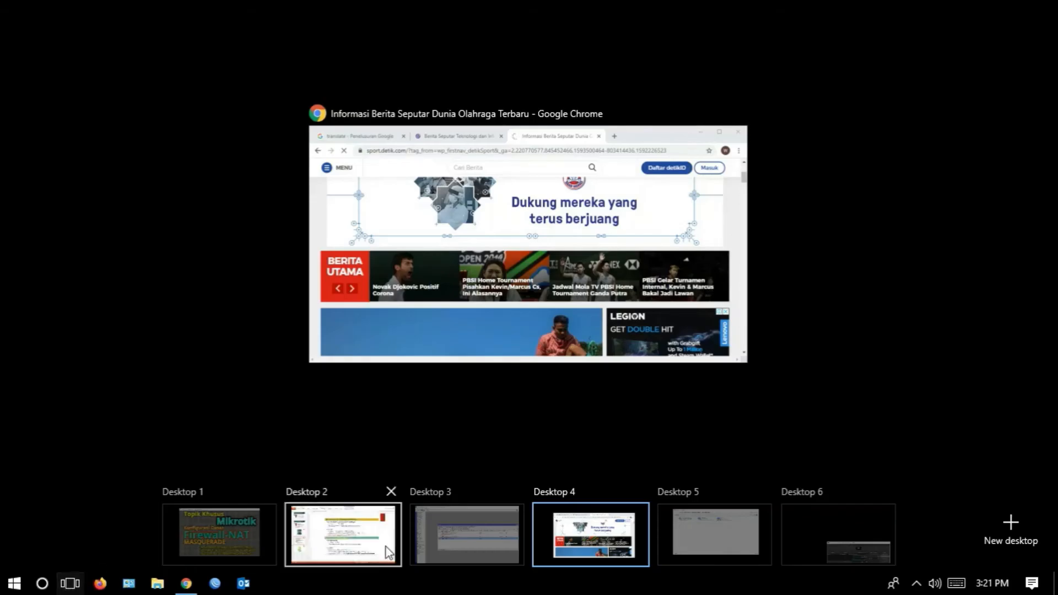
click(467, 528)
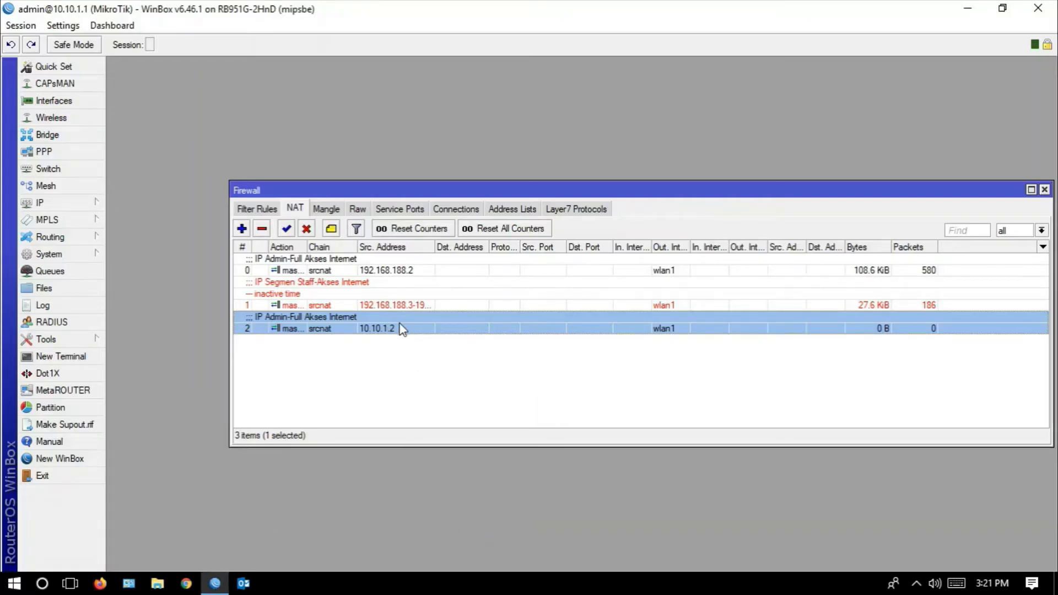
click(84, 204)
click(121, 271)
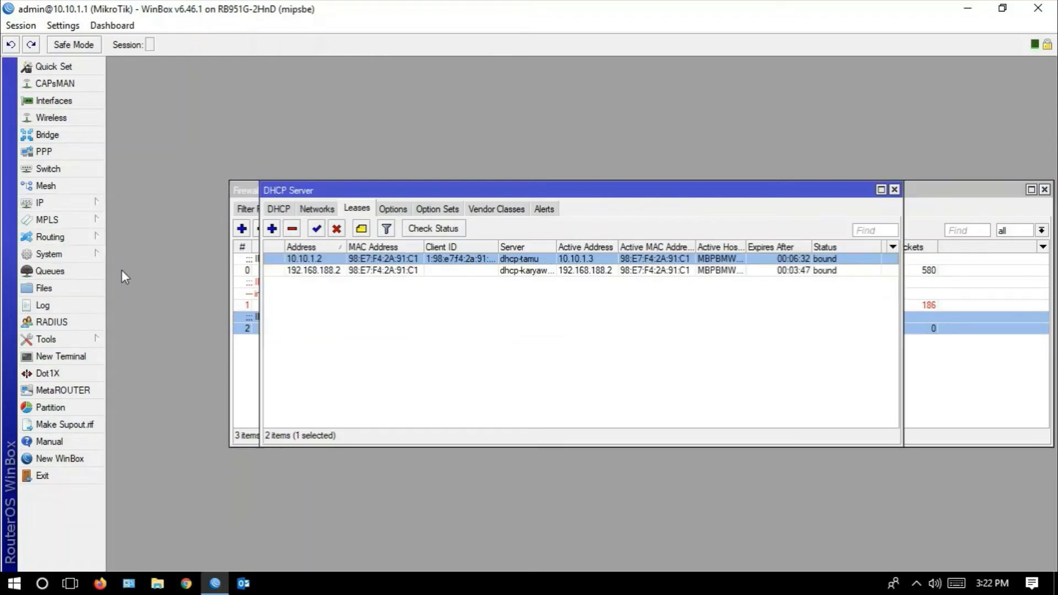
drag(410, 191, 338, 353)
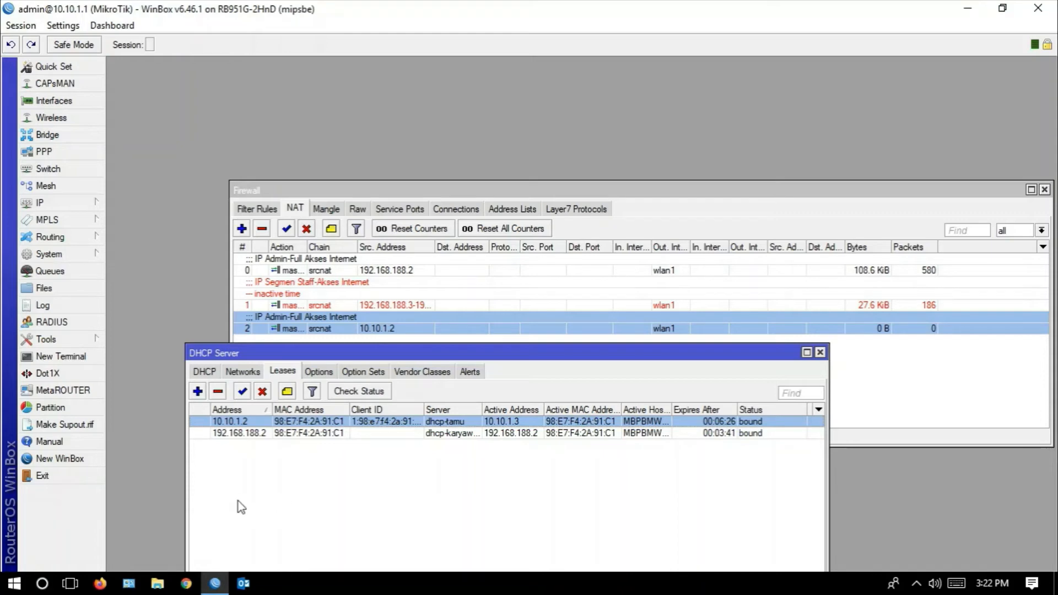
- Run Command Prompt as administrator, shrink its window, and renew the computer's IP address with ipconfig /renew
click(14, 585)
text(cmd)
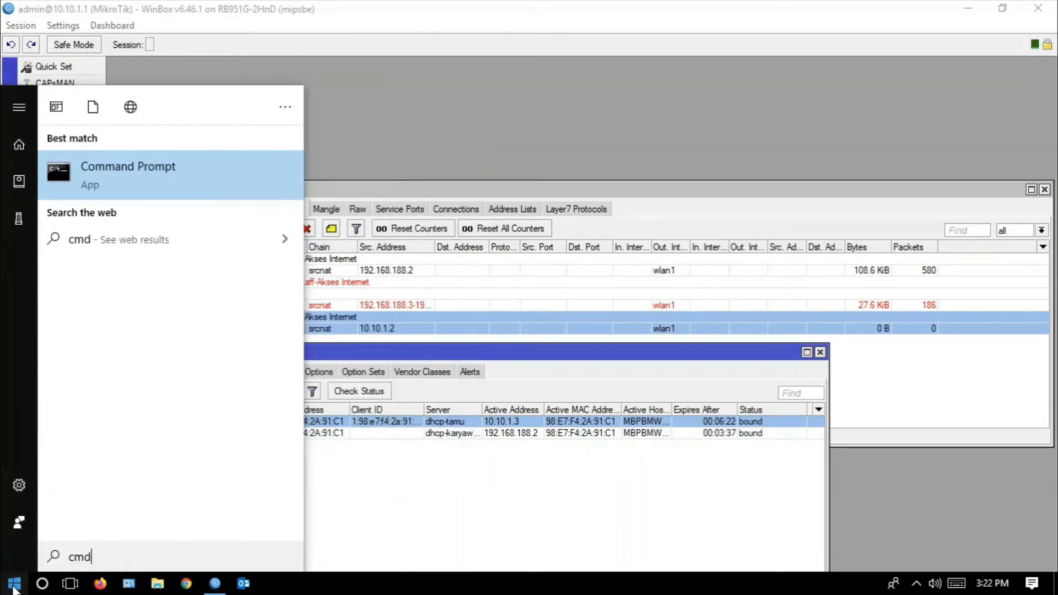
right_click(118, 175)
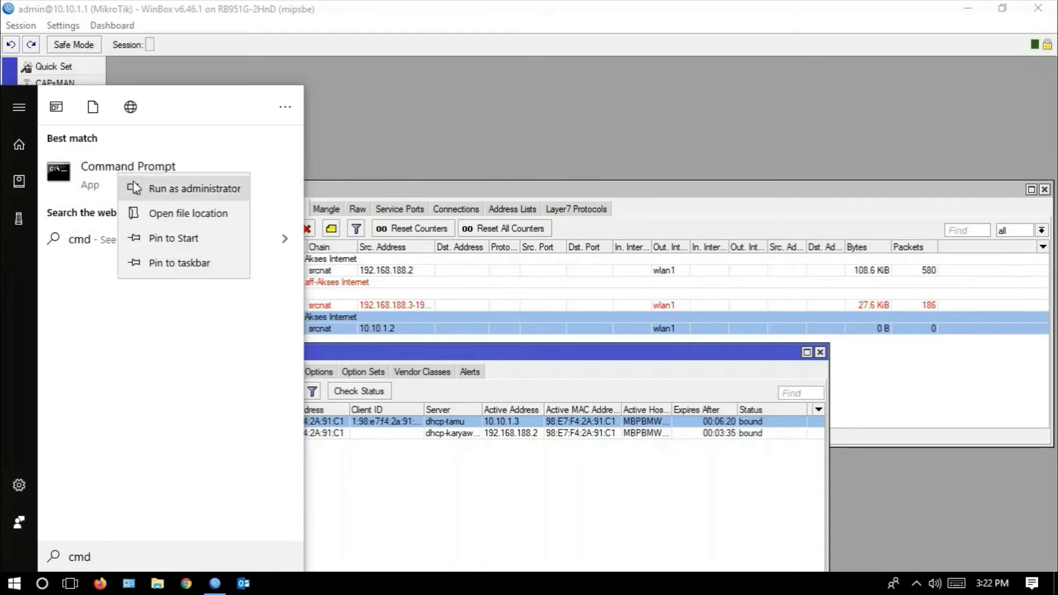
click(171, 195)
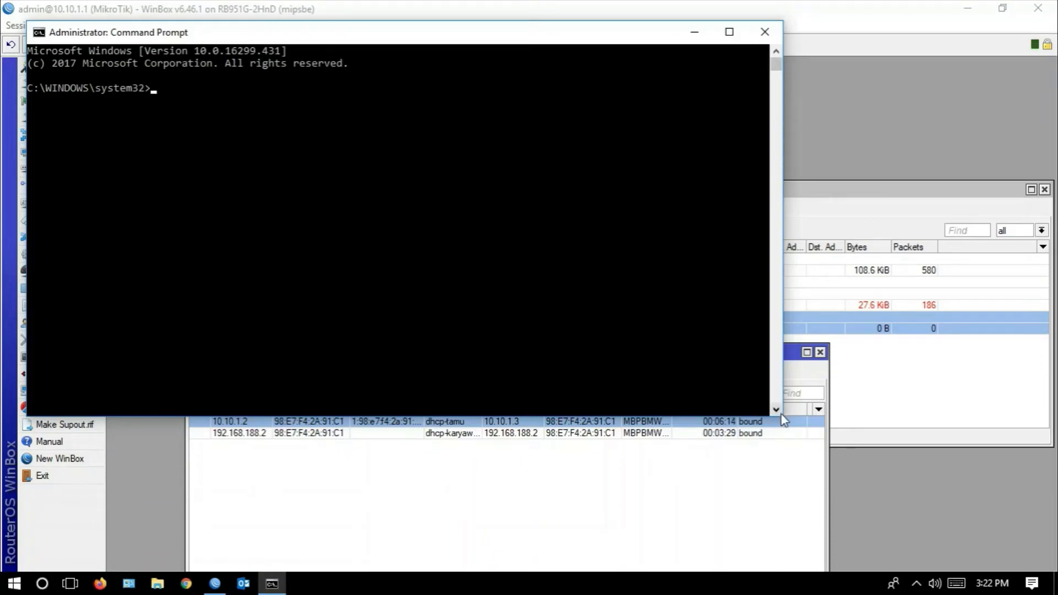
drag(781, 414, 409, 218)
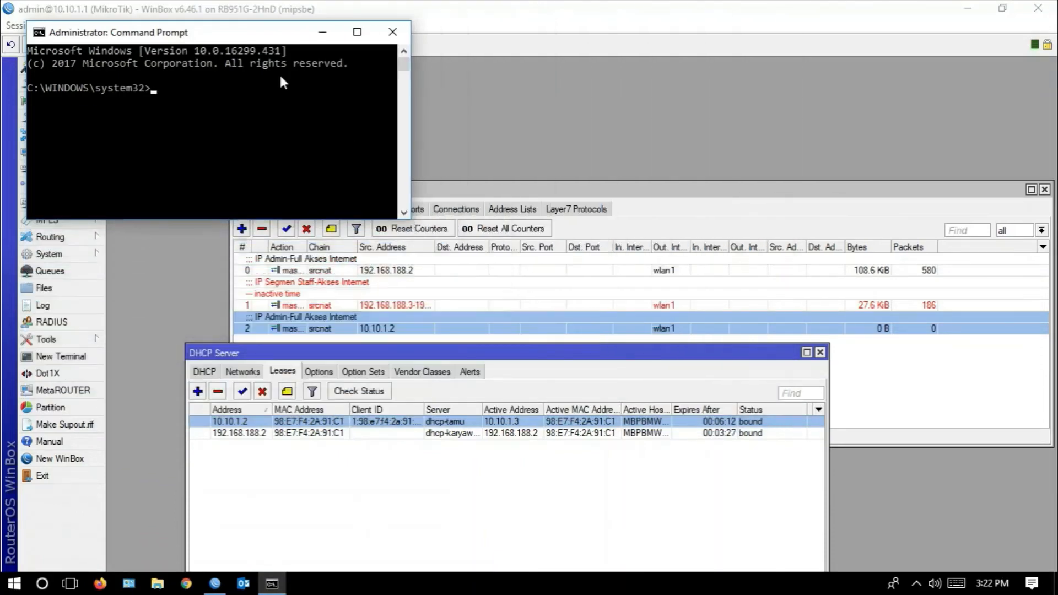
drag(233, 36, 678, 207)
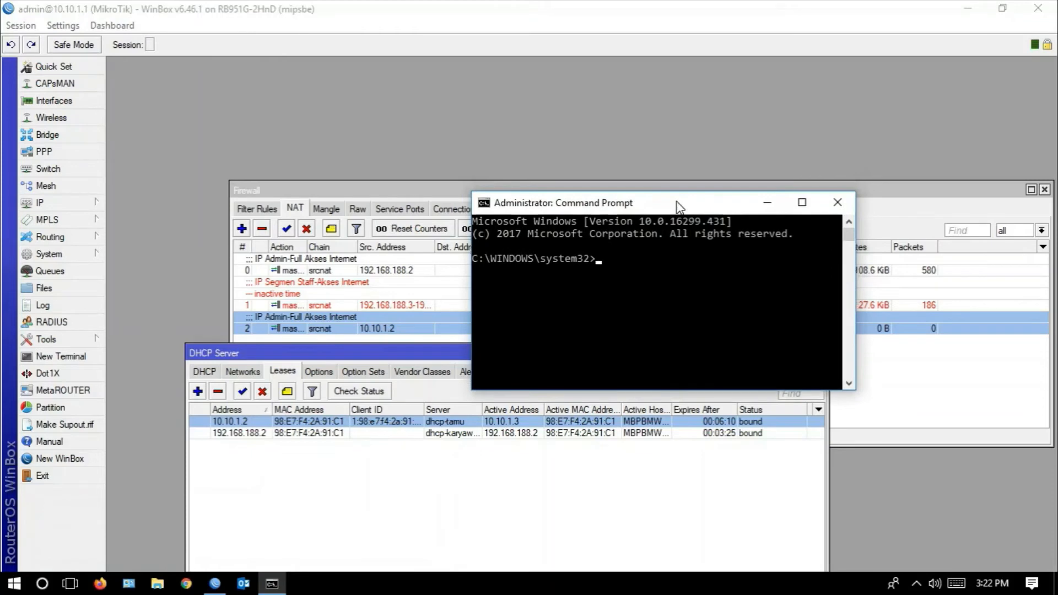
text(ipconfig /renew)
key(Return)
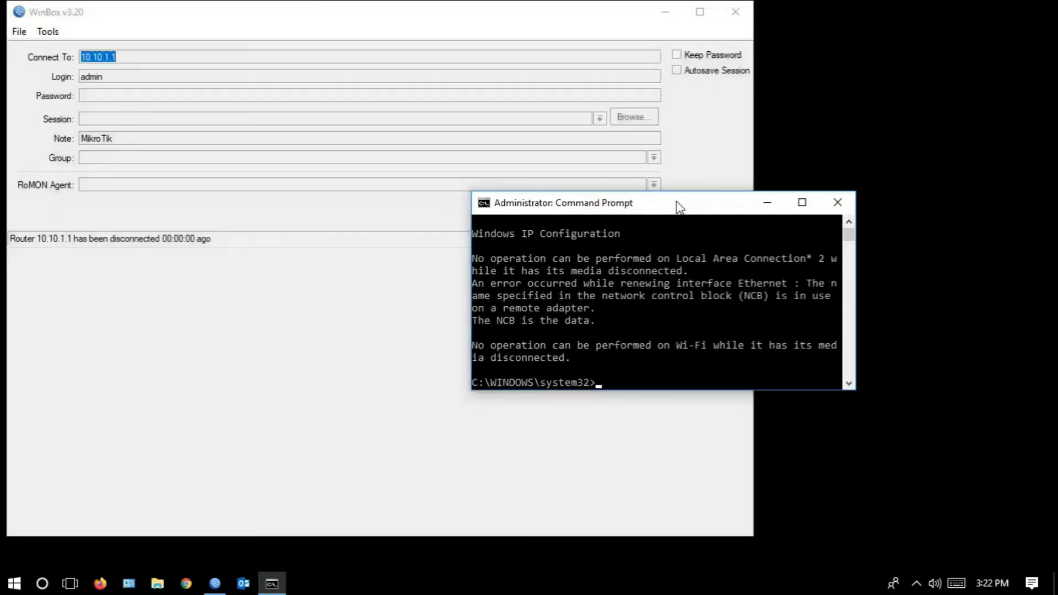
- Cancel the automatic reconnection, connect WinBox to 10.10.1.1 as admin again, and maximize its window
click(709, 155)
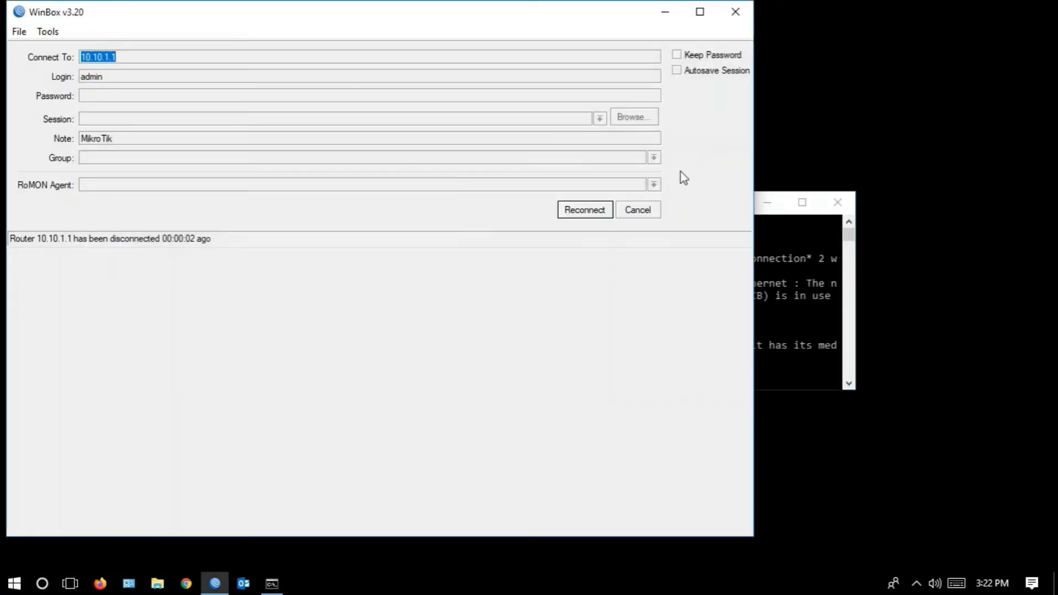
click(633, 217)
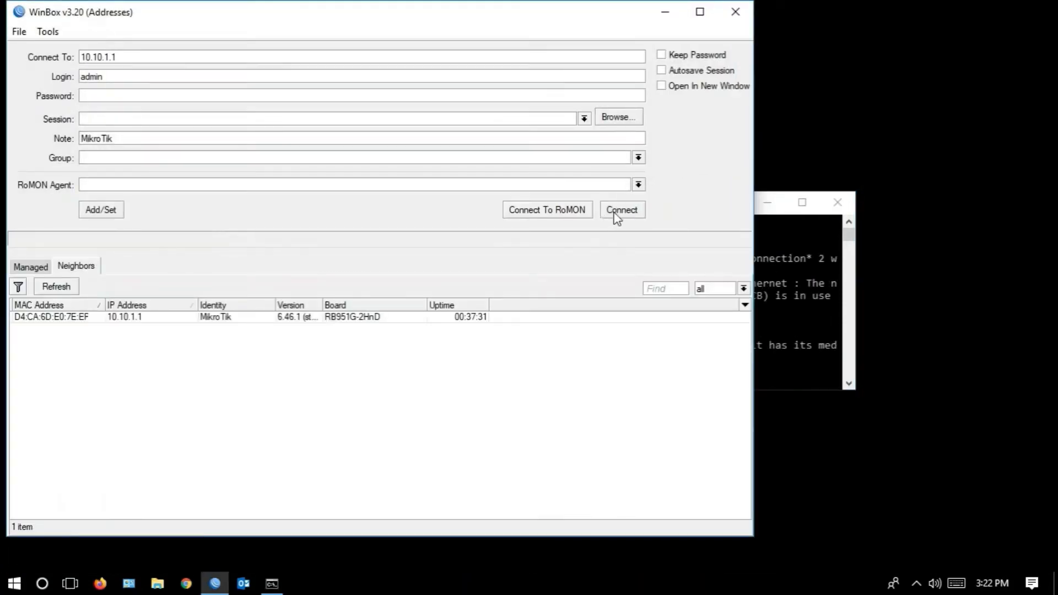
click(616, 211)
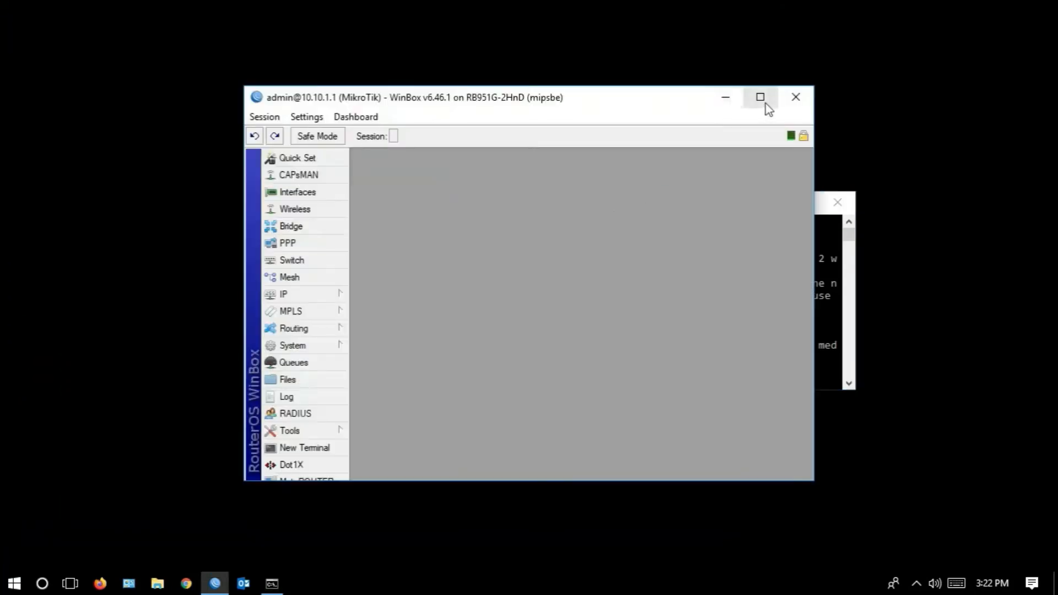
click(761, 97)
- Open the DHCP server leases and check the active address of the dhcp-tamu lease
click(94, 204)
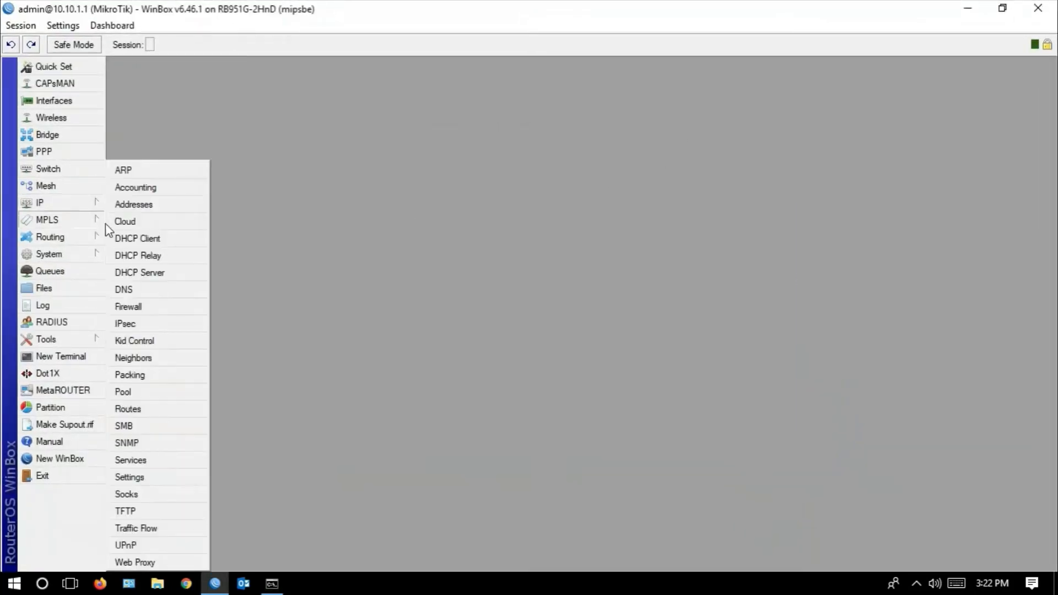
click(137, 267)
drag(416, 191, 280, 68)
click(229, 87)
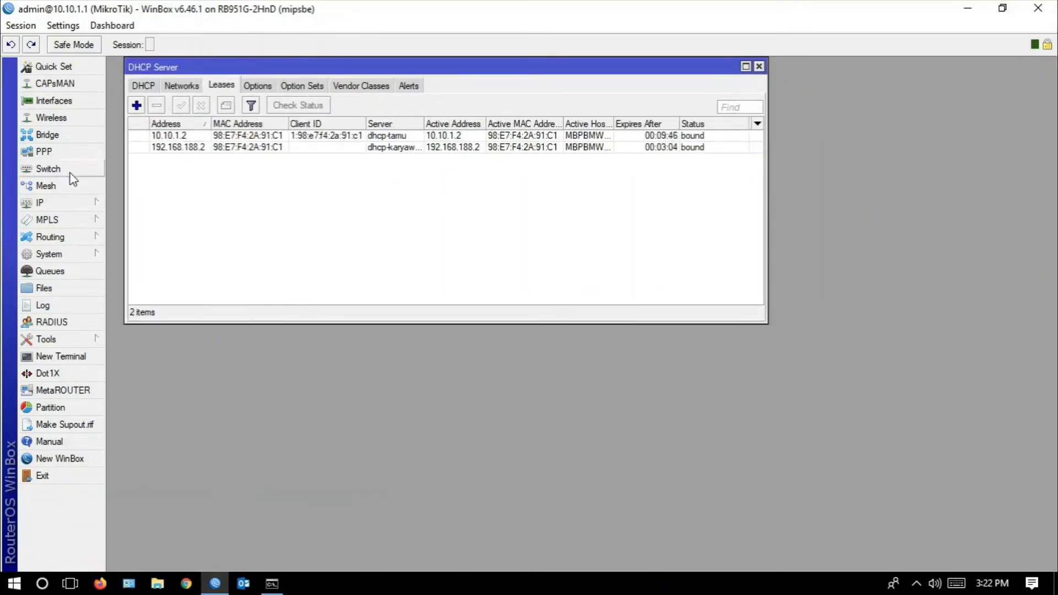
- Open the IP firewall's NAT rules and widen the window to check the 10.10.1.2 rule's traffic counters
click(72, 203)
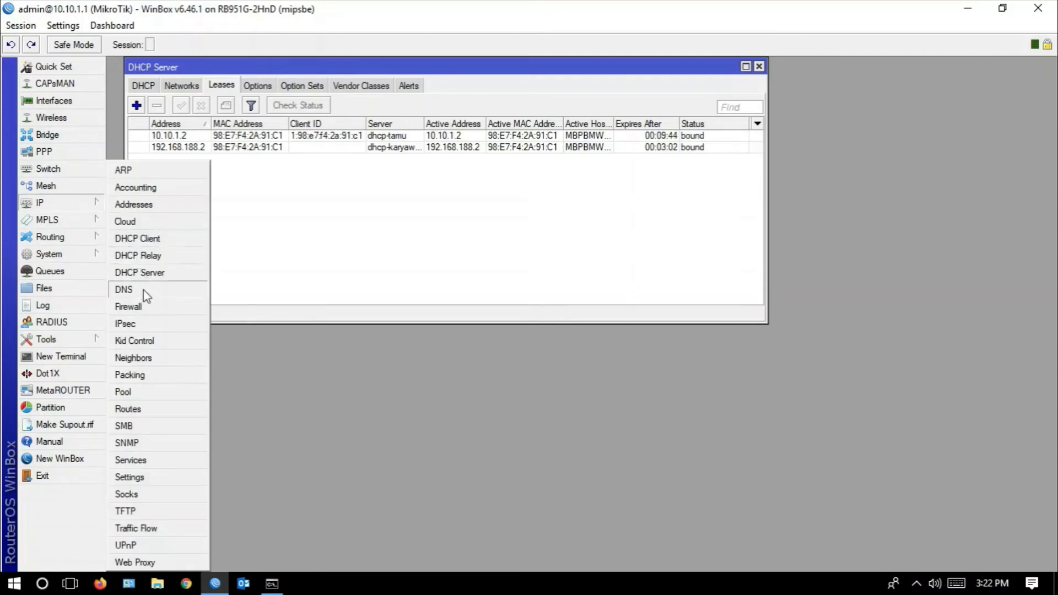
click(142, 306)
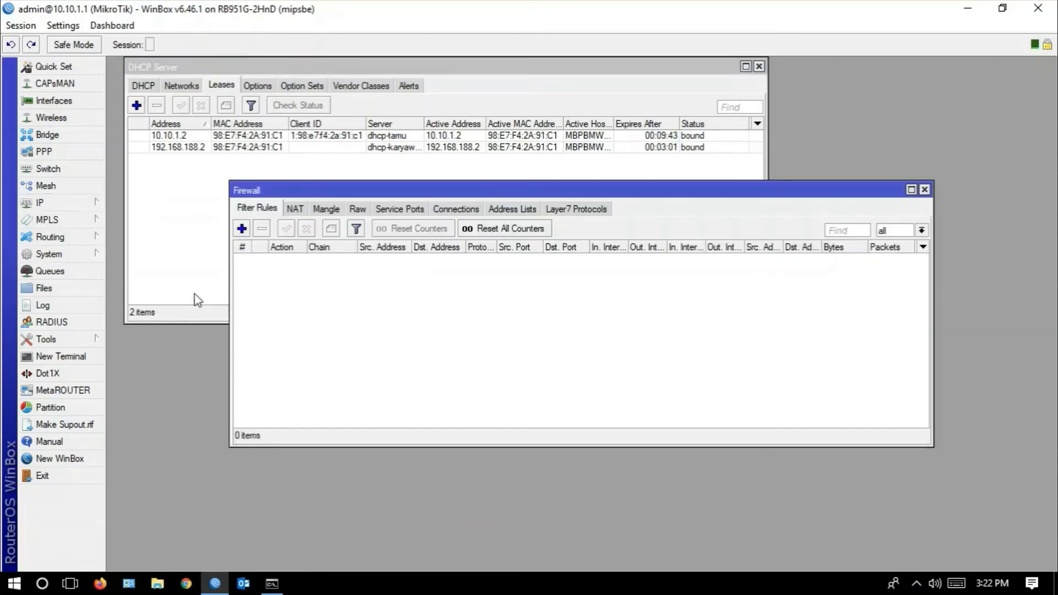
click(295, 209)
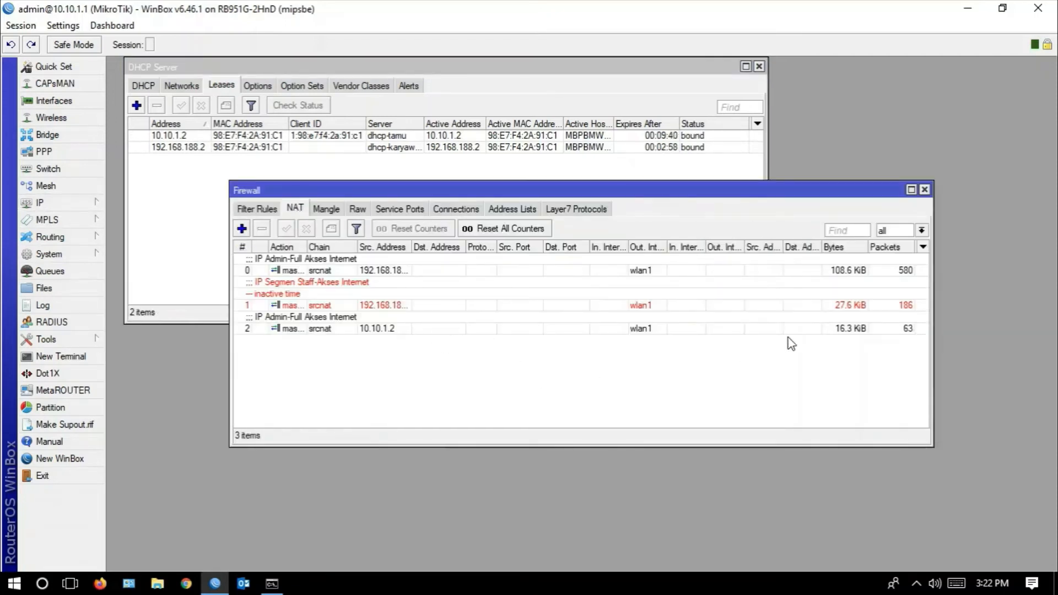
drag(930, 303, 1052, 308)
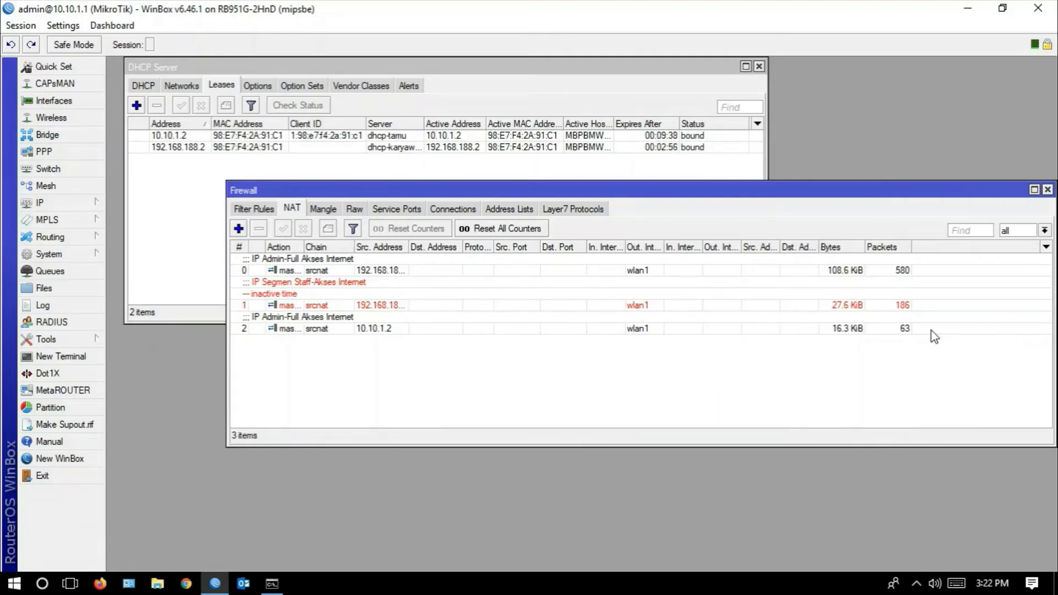
- Switch to Chrome and load the sport.detik.com/sepakbola page to test internet access from the guest administrator address
click(70, 583)
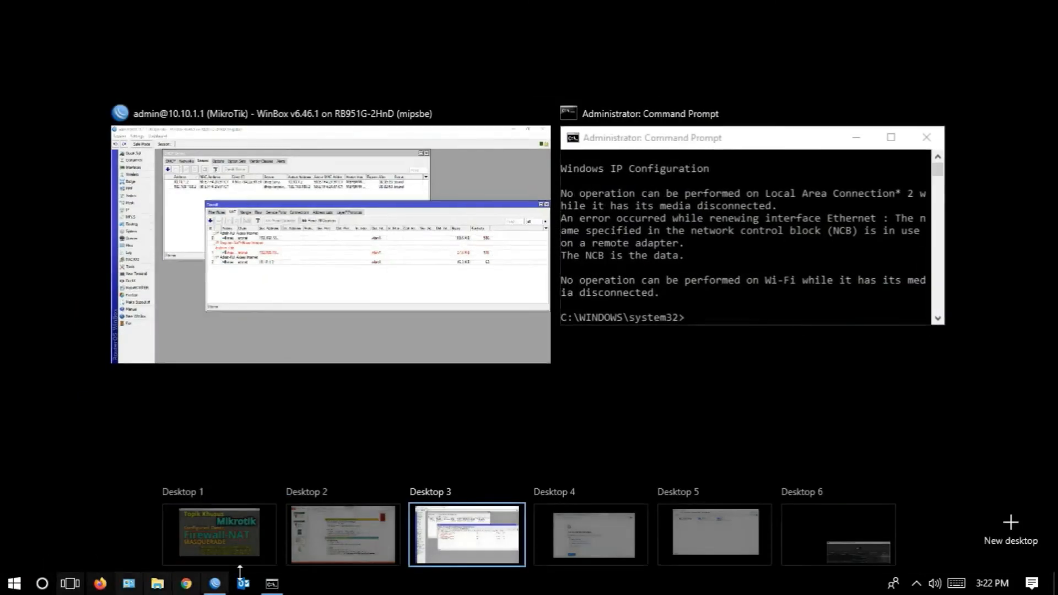
click(624, 526)
click(333, 492)
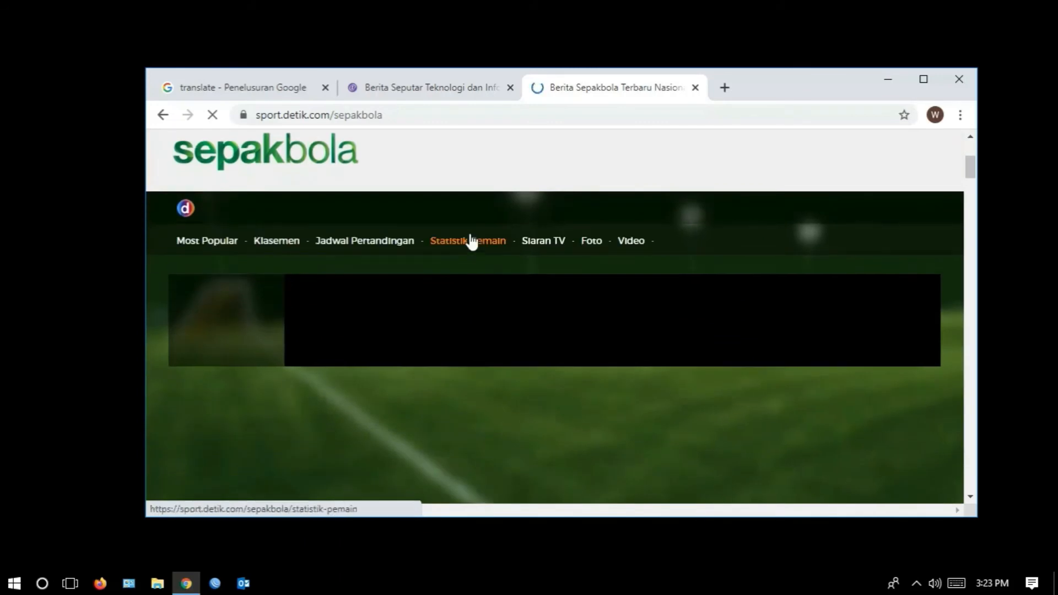
- Browse the football page's news feed and open the article "Mau Latihan Lagi, Persib Tinjau Kesiapan Stadion GBLA"
scroll(470, 235, down, 3)
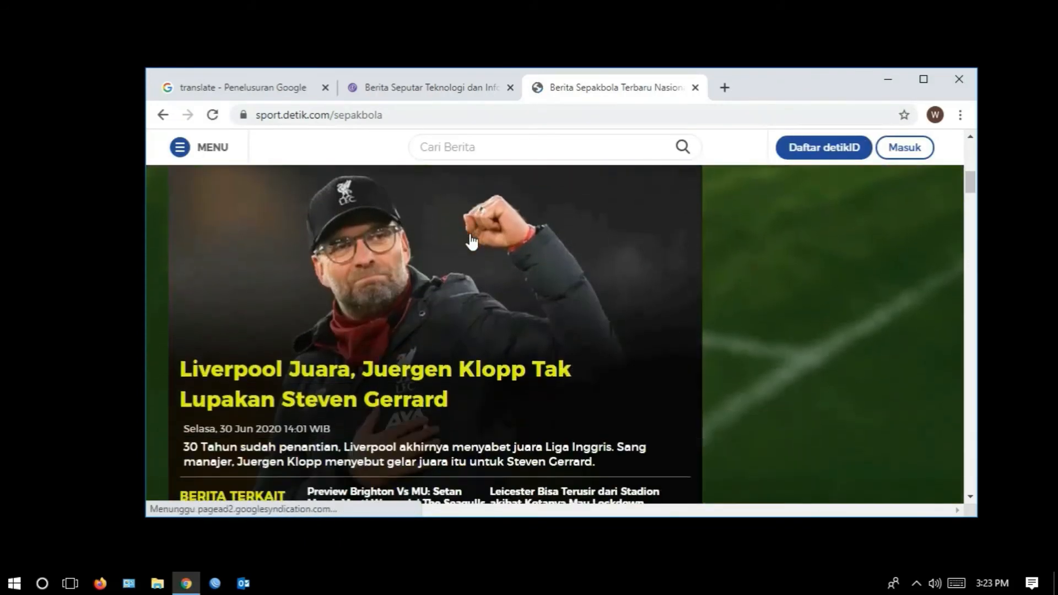
scroll(470, 235, down, 1)
scroll(469, 233, down, 5)
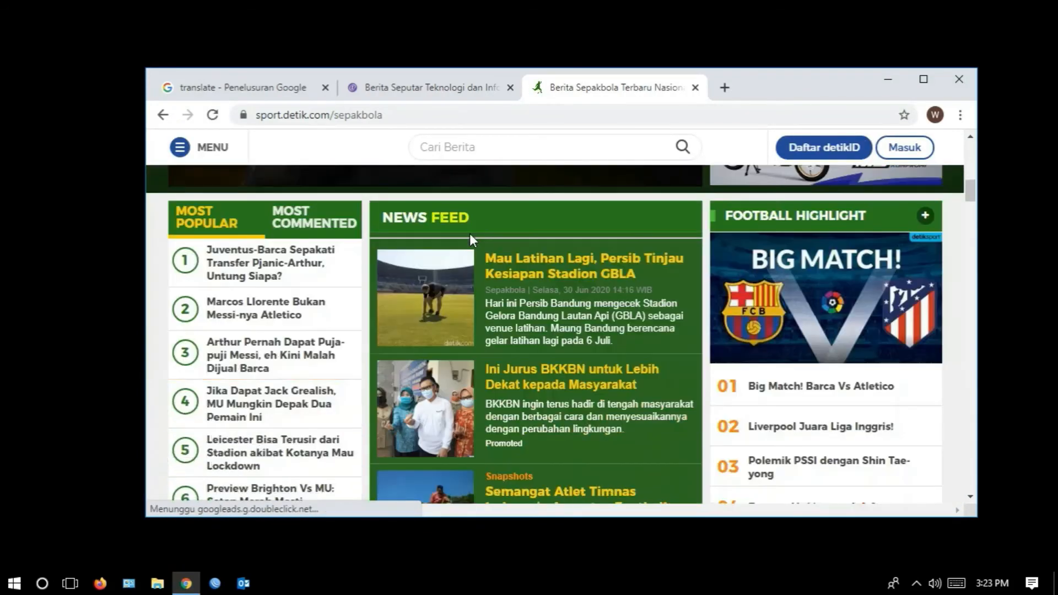
scroll(469, 234, down, 2)
scroll(470, 237, down, 1)
scroll(469, 233, up, 4)
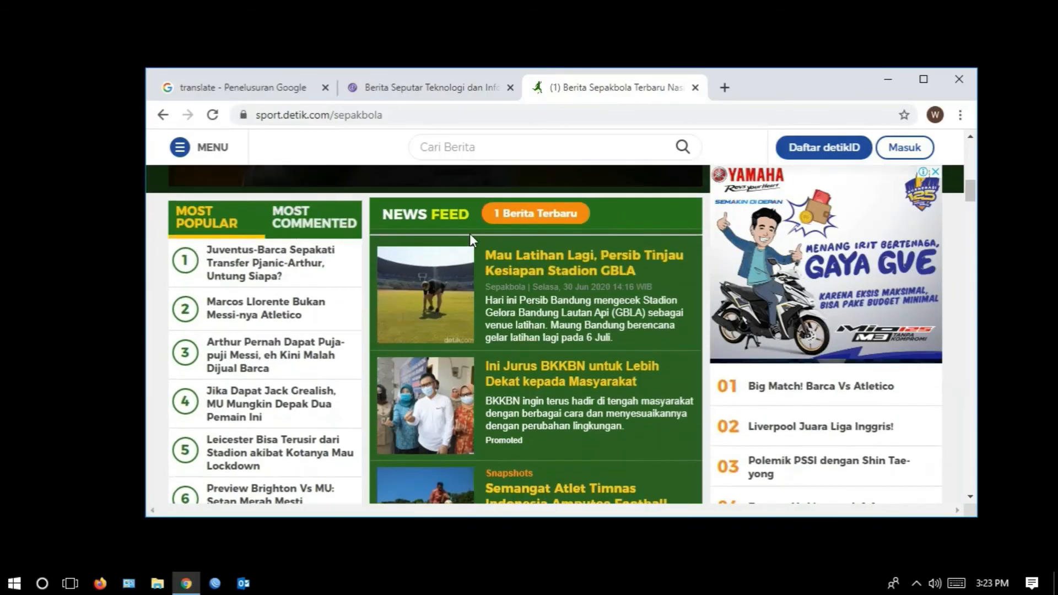
click(511, 340)
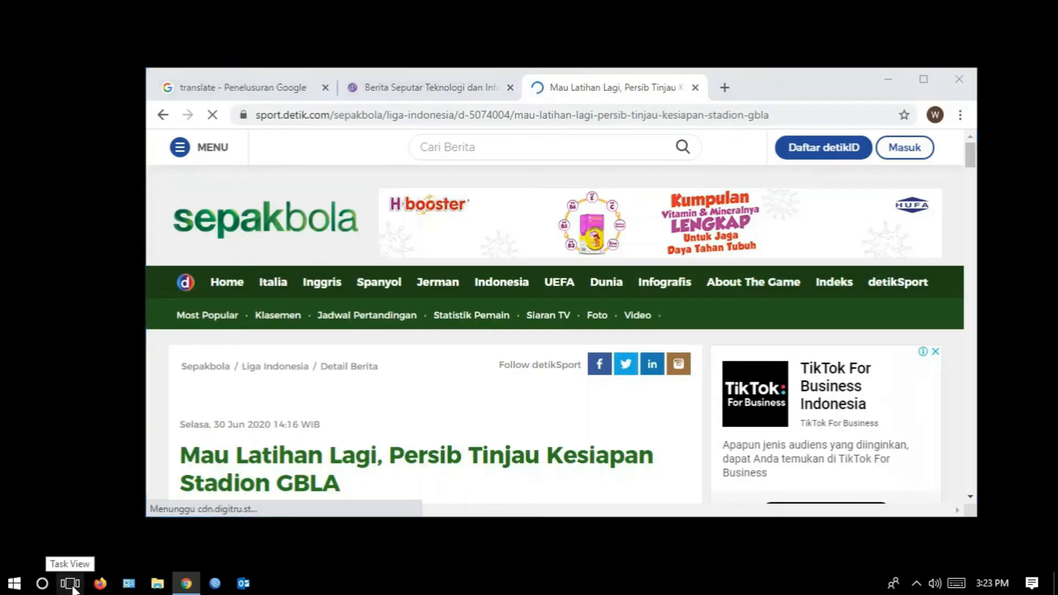
- Switch to the PowerPoint slide and review the IP TAMU dynamic address range in the guest segment
click(72, 587)
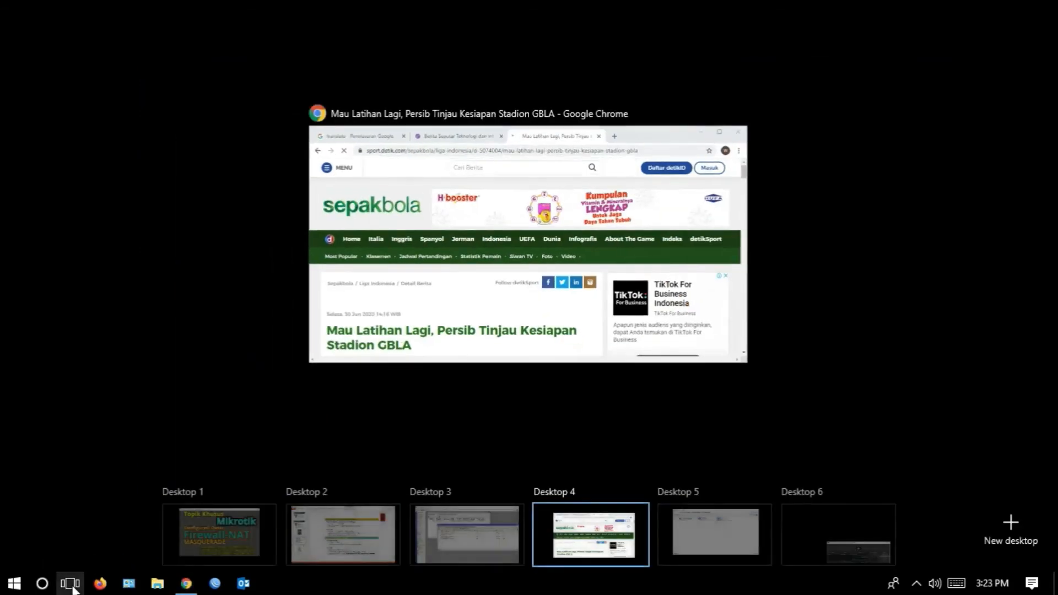
click(322, 528)
click(434, 421)
scroll(466, 409, down, 2)
scroll(466, 409, up, 2)
click(434, 421)
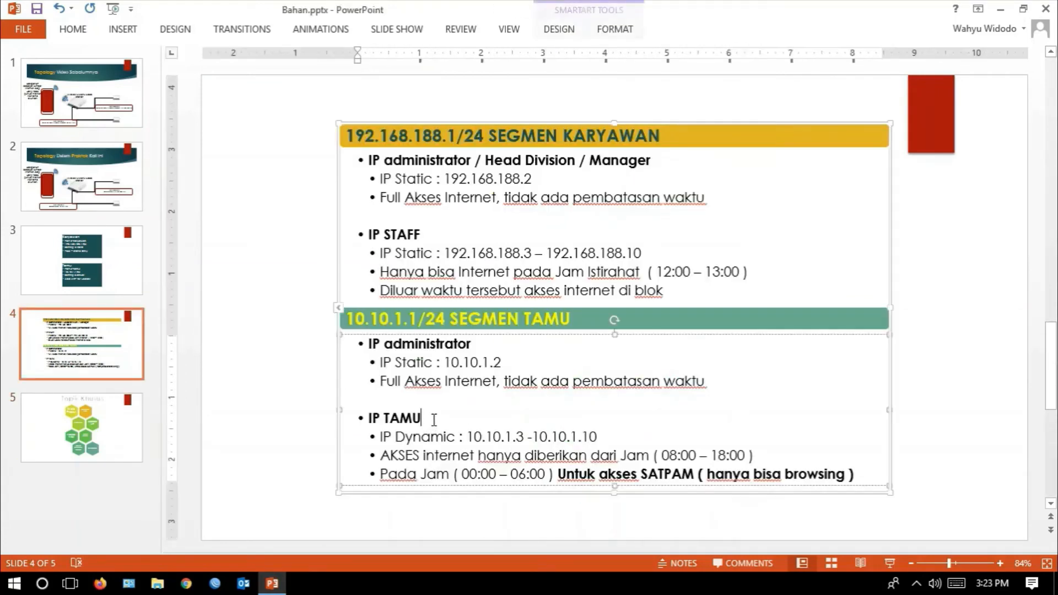
click(517, 437)
drag(615, 437, 483, 443)
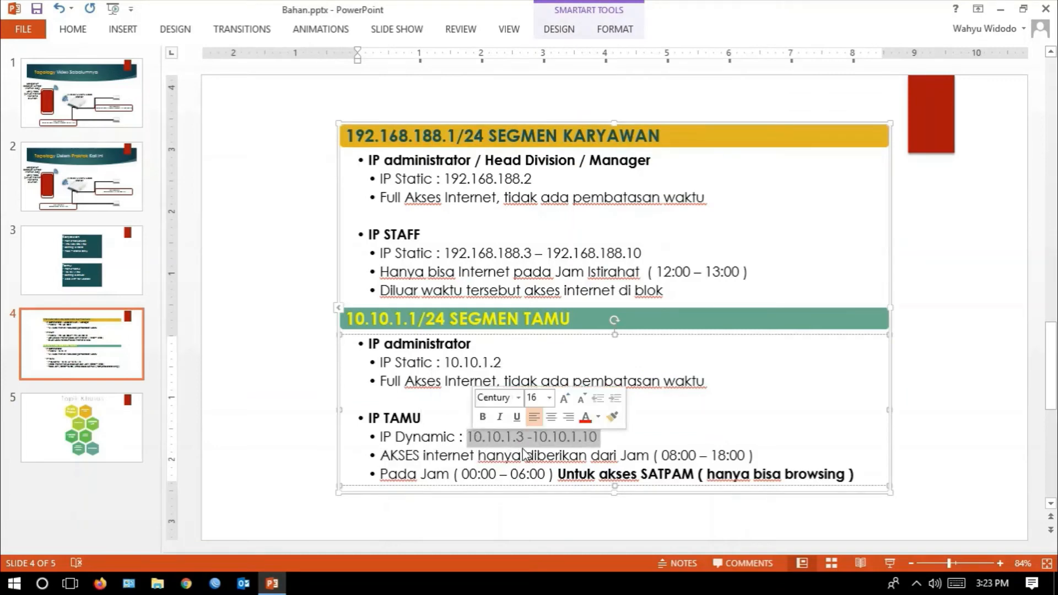
click(600, 438)
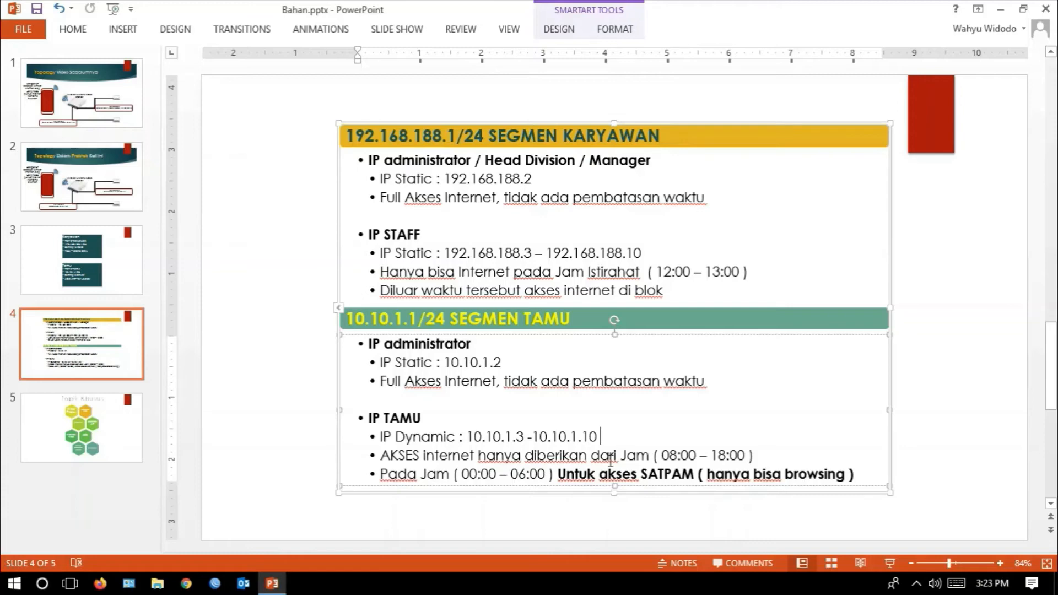
- Switch to WinBox and select the dhcp-tamu lease in the DHCP server leases
click(70, 582)
click(484, 535)
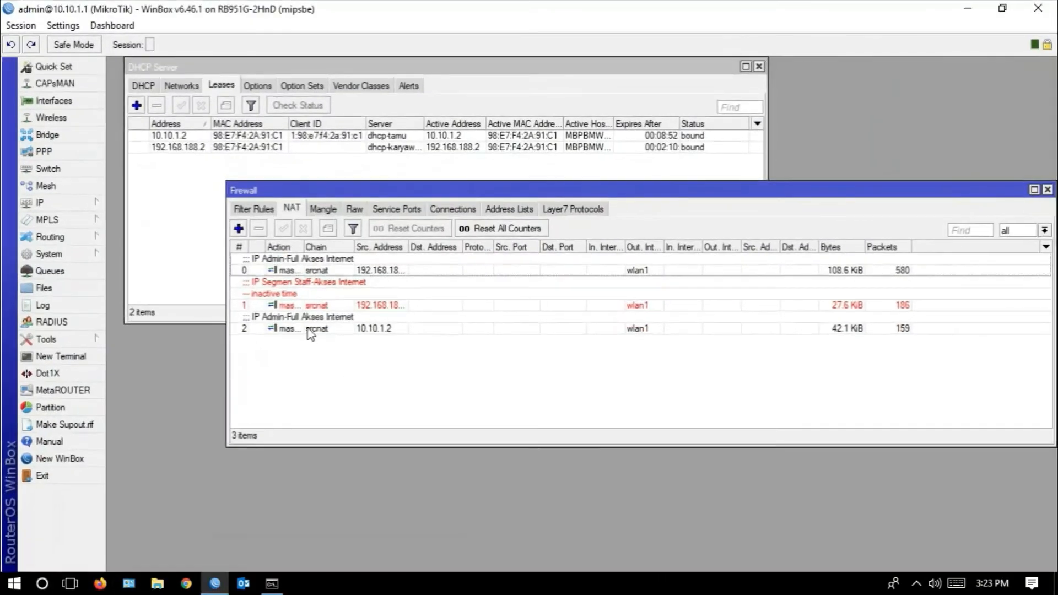
click(183, 138)
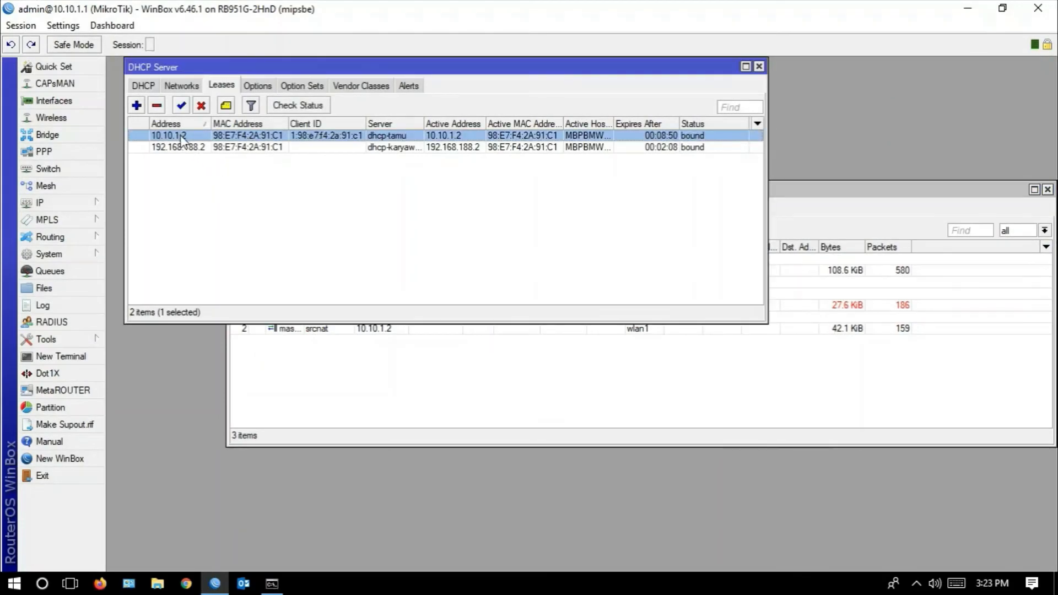
- Return to the PowerPoint slide and highlight the 10.10.1.3 - 10.10.1.10 range listed under IP TAMU
click(70, 583)
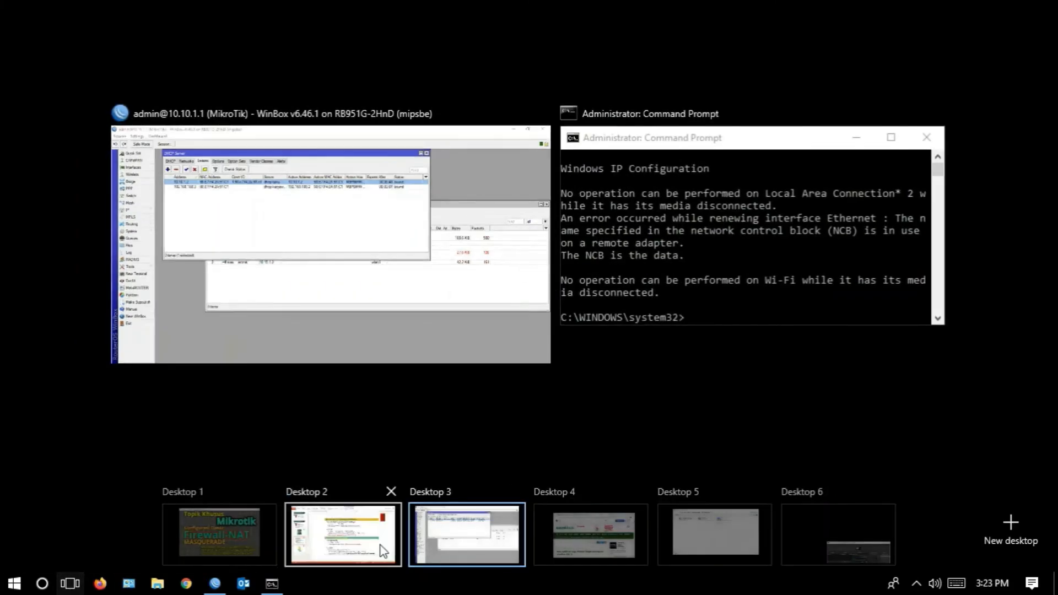
click(381, 545)
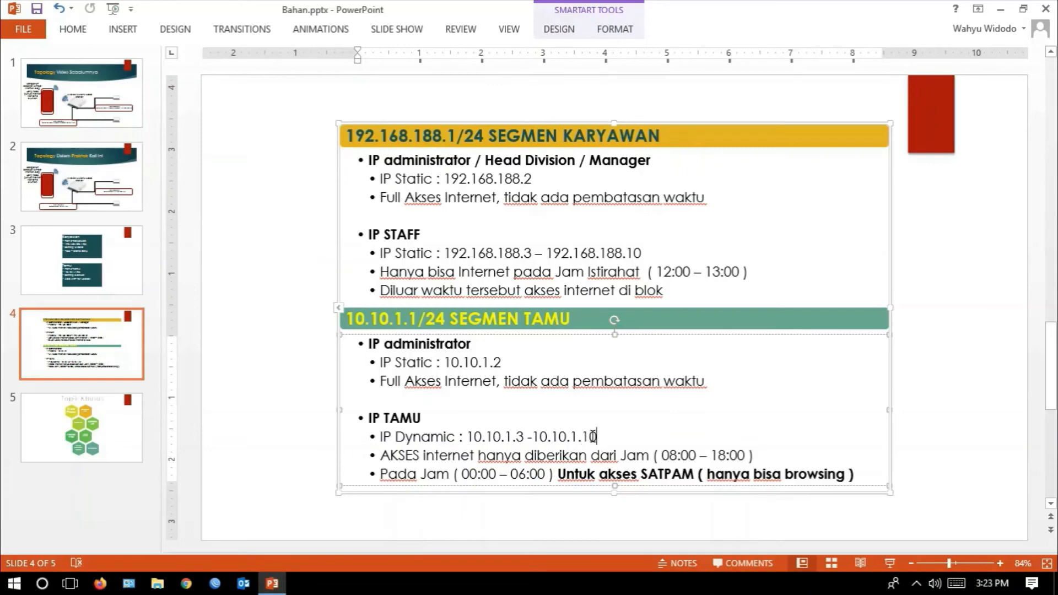
drag(599, 436, 477, 432)
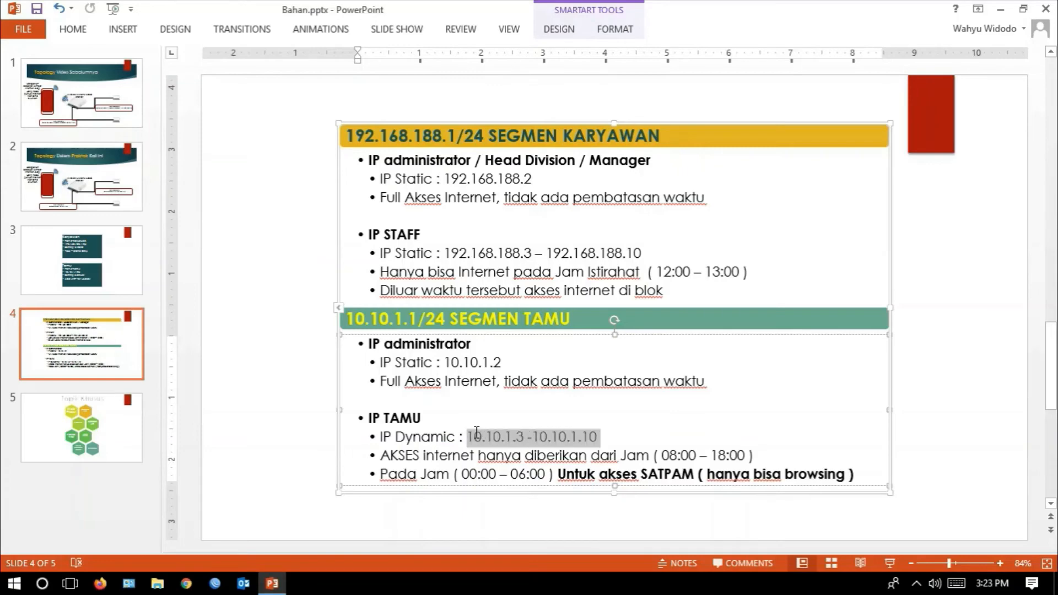
click(606, 437)
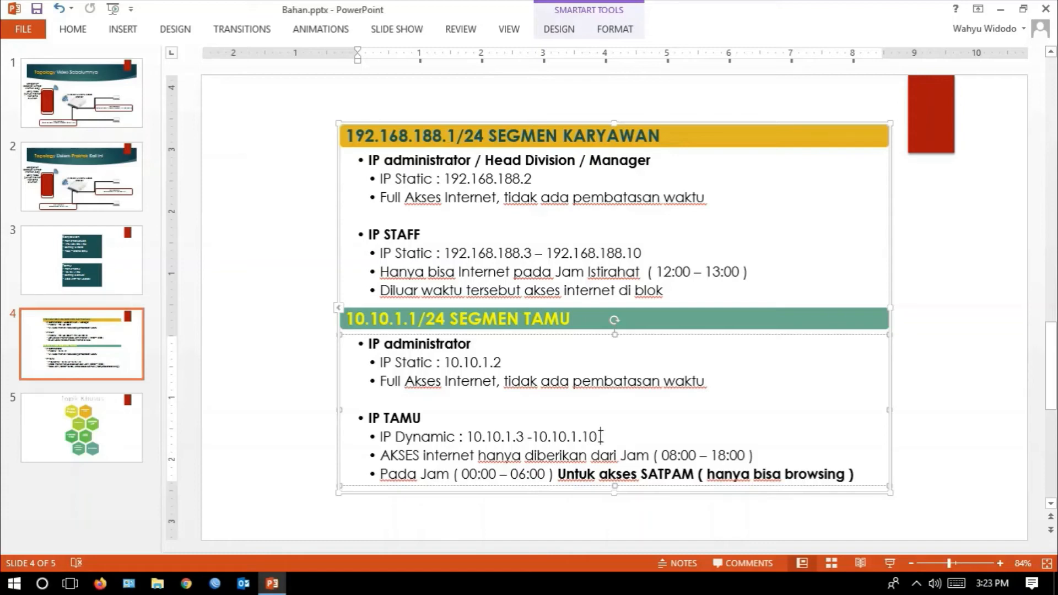
drag(602, 436, 467, 437)
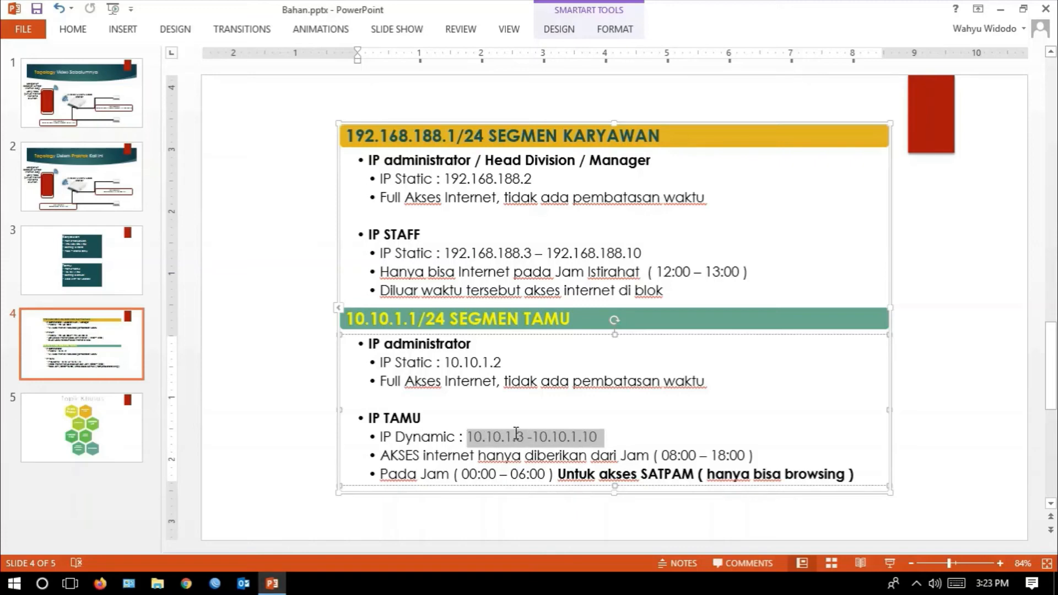
click(606, 444)
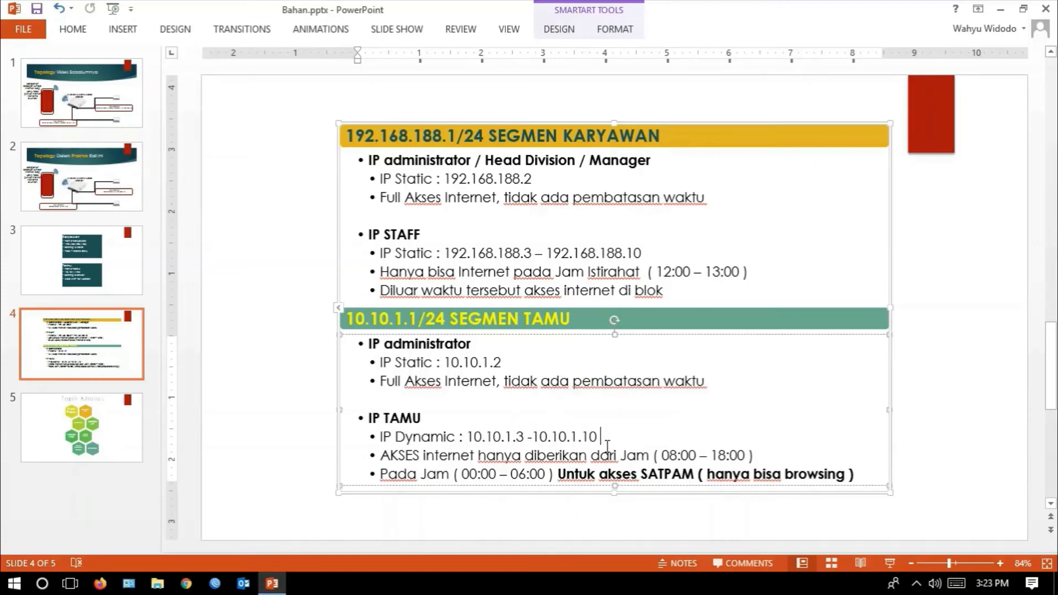
- In WinBox, start a new srcnat NAT rule with source address 10.10.1.3-10.10.1.10 and out interface wlan1
click(64, 588)
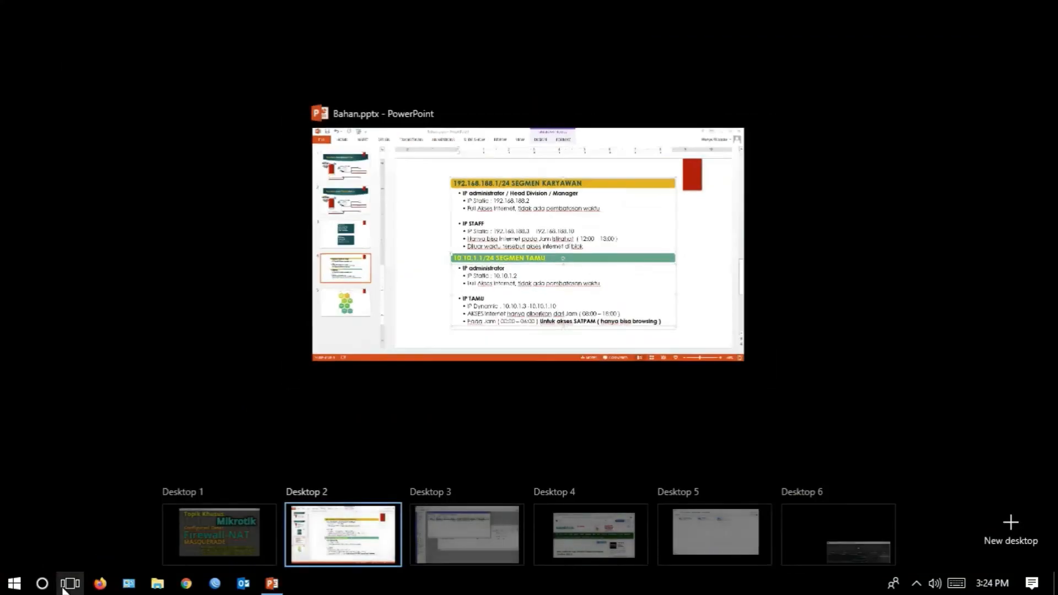
click(438, 541)
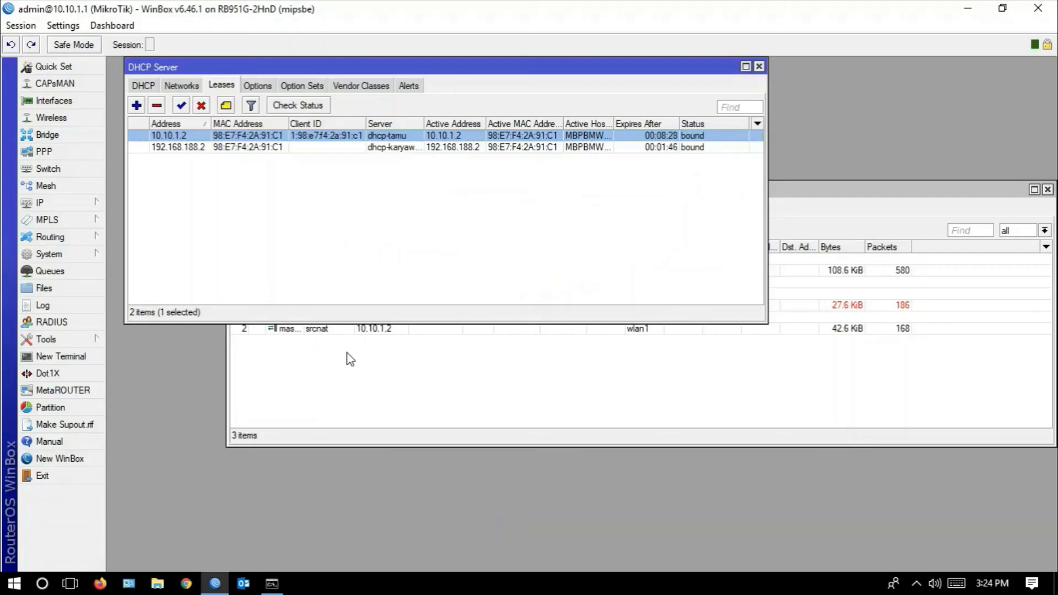
click(347, 355)
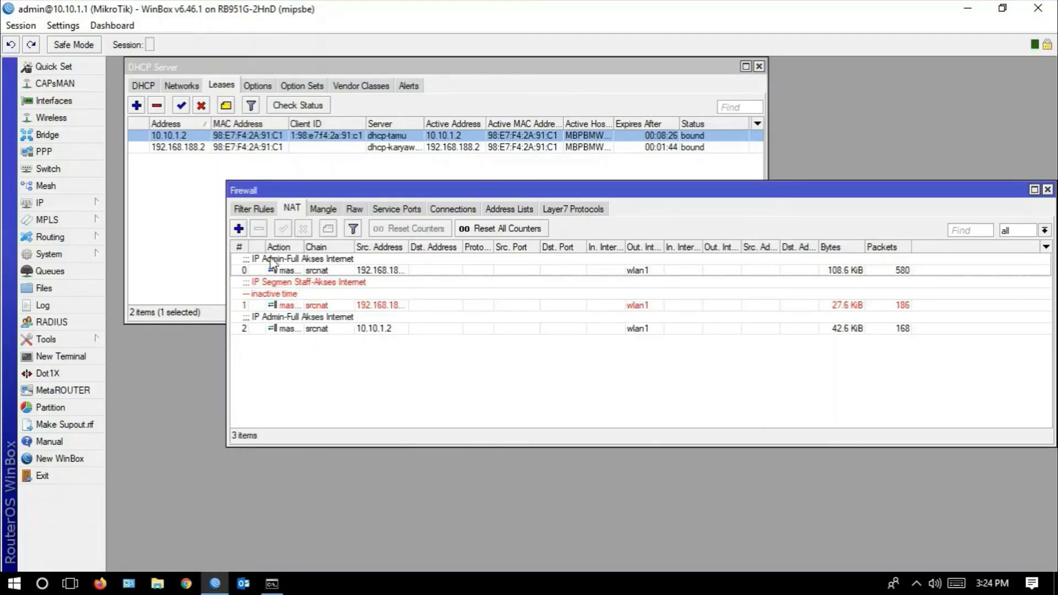
click(239, 228)
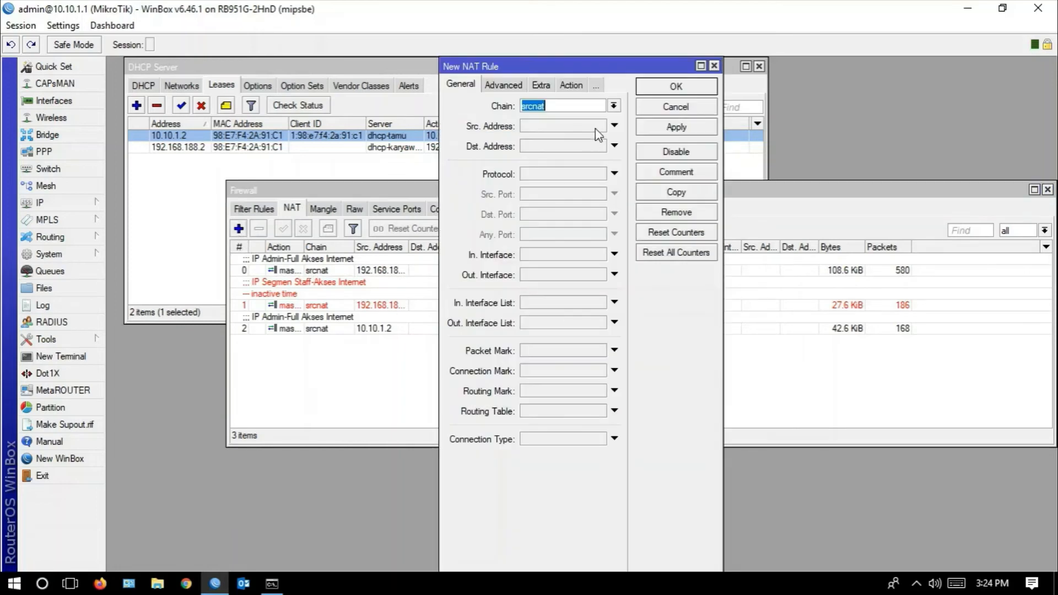
click(531, 127)
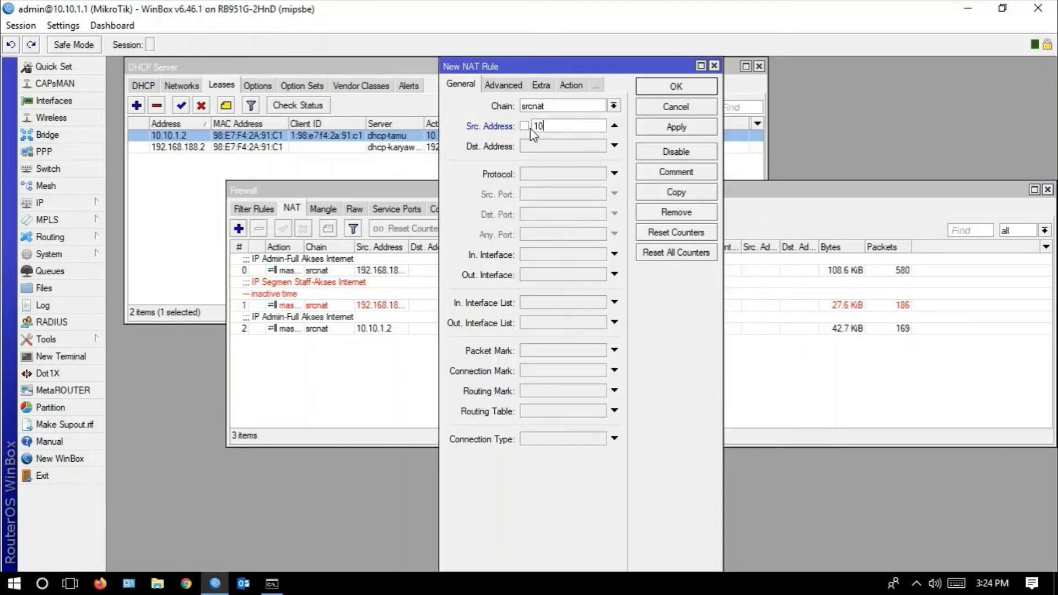
text(10.10.10.3-10.10.1)
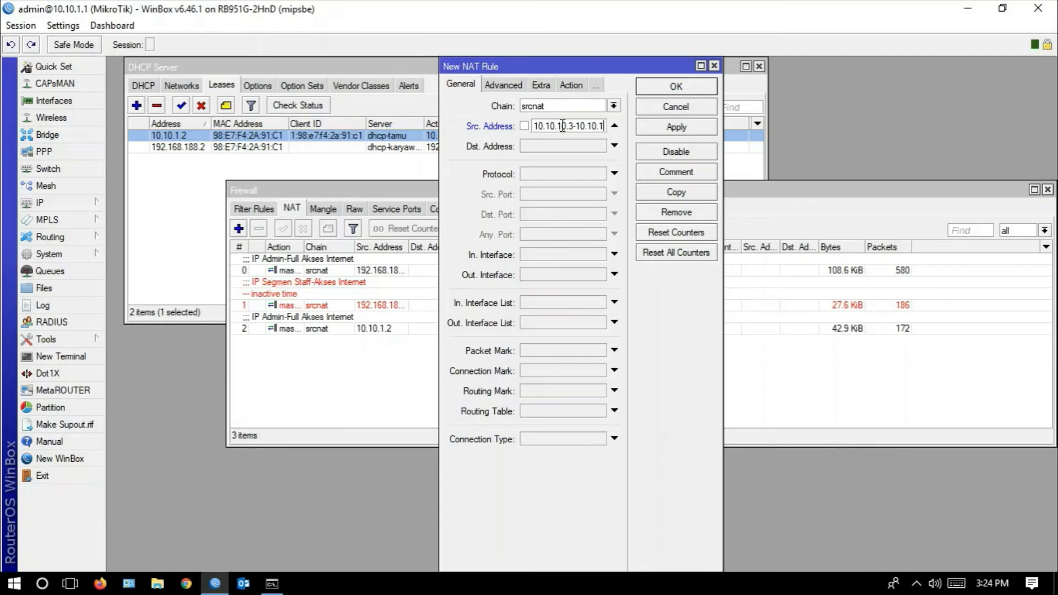
click(562, 126)
key(Delete)
text(10)
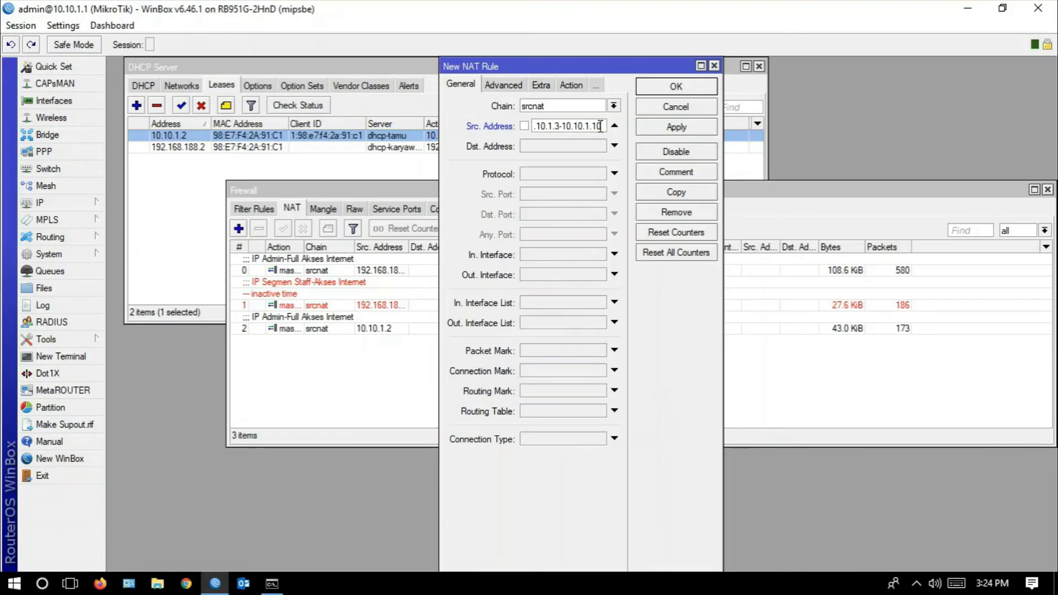
click(569, 278)
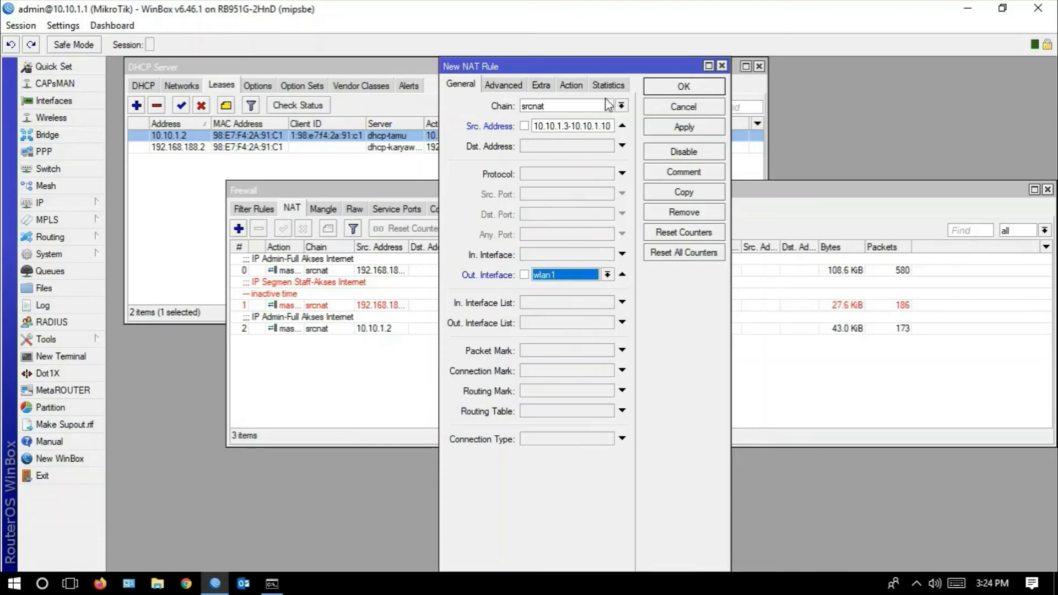
- Set the new NAT rule's action to masquerade and apply it
click(570, 87)
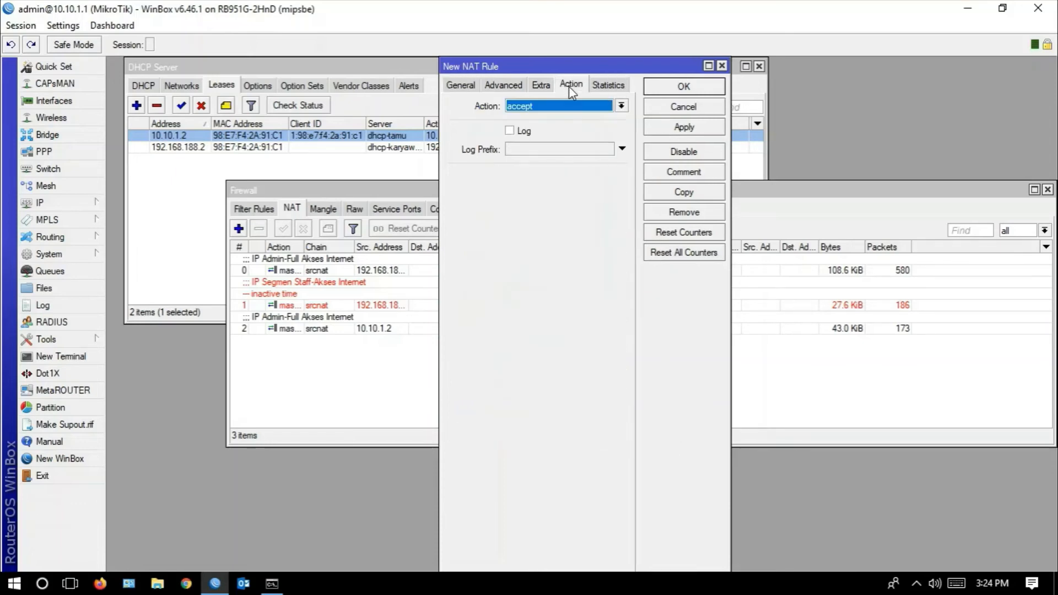
click(577, 105)
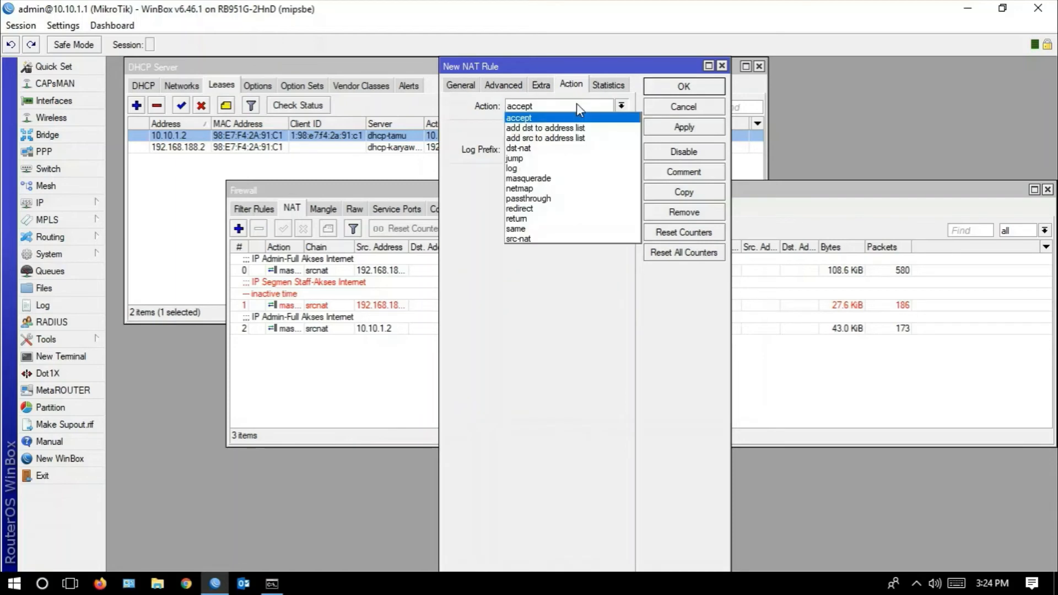
click(551, 179)
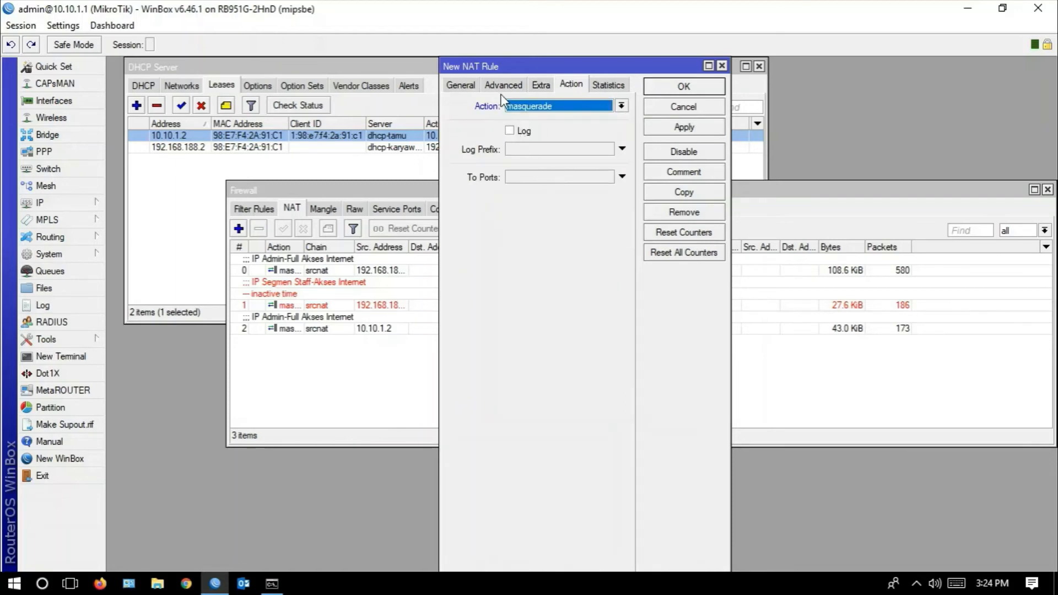
click(670, 126)
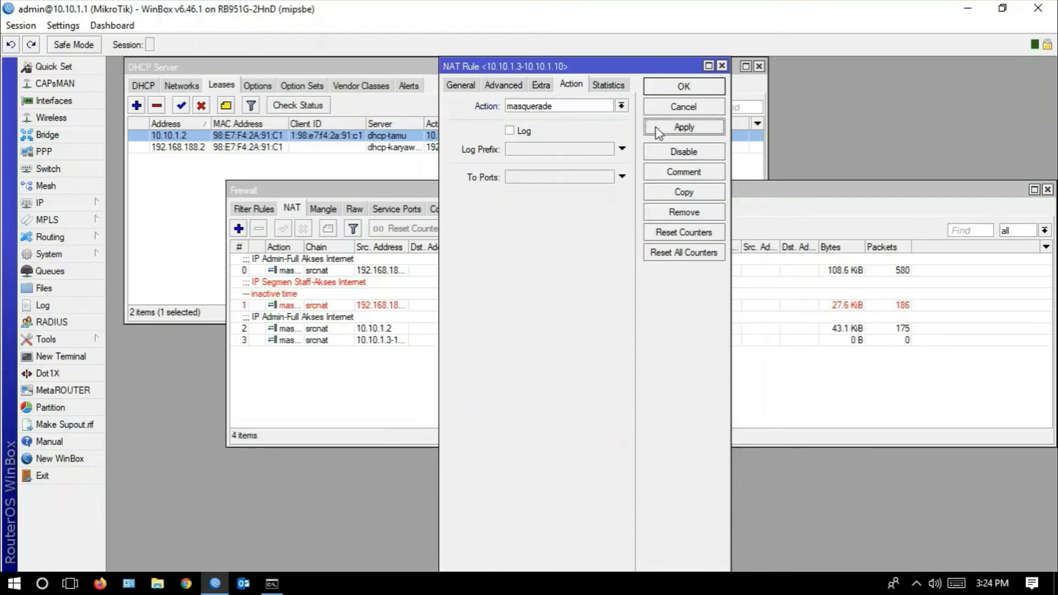
- Show the rule's extra options, check the IP TAMU access hours on the PowerPoint slide, and return to WinBox
click(547, 88)
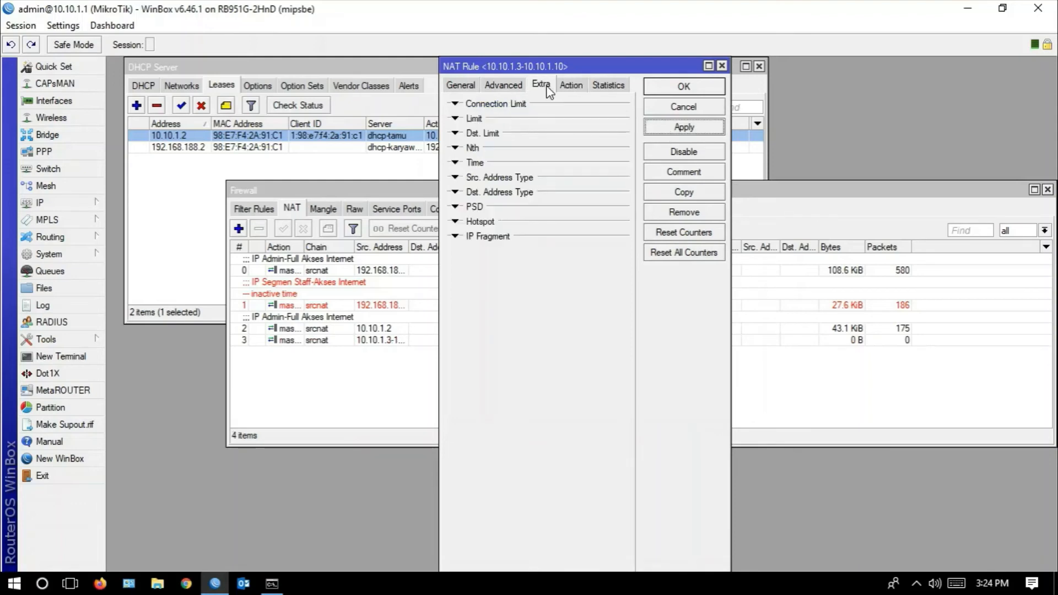
click(70, 584)
click(347, 564)
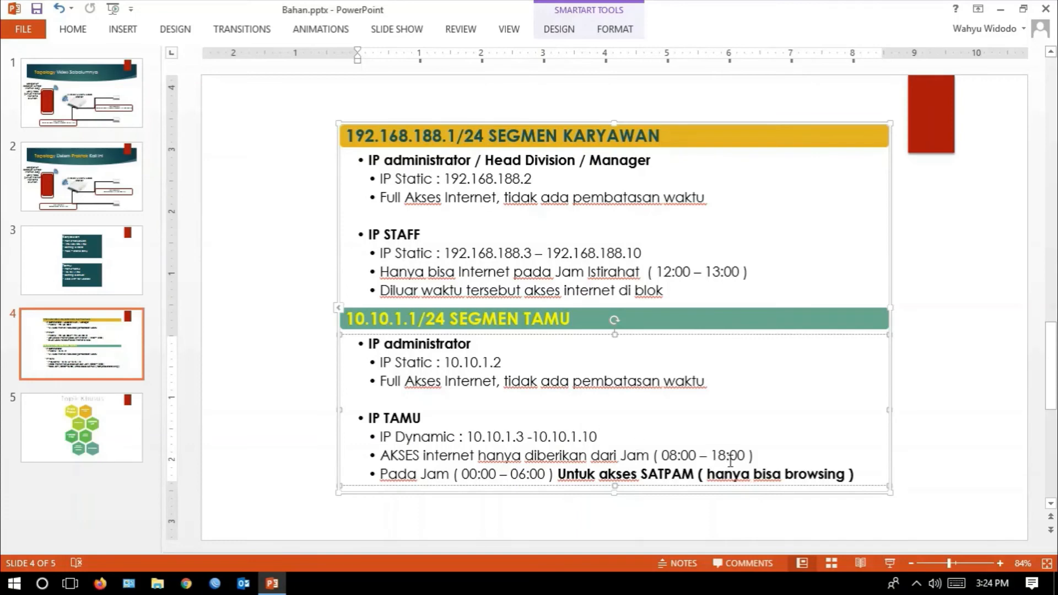
click(70, 584)
click(501, 527)
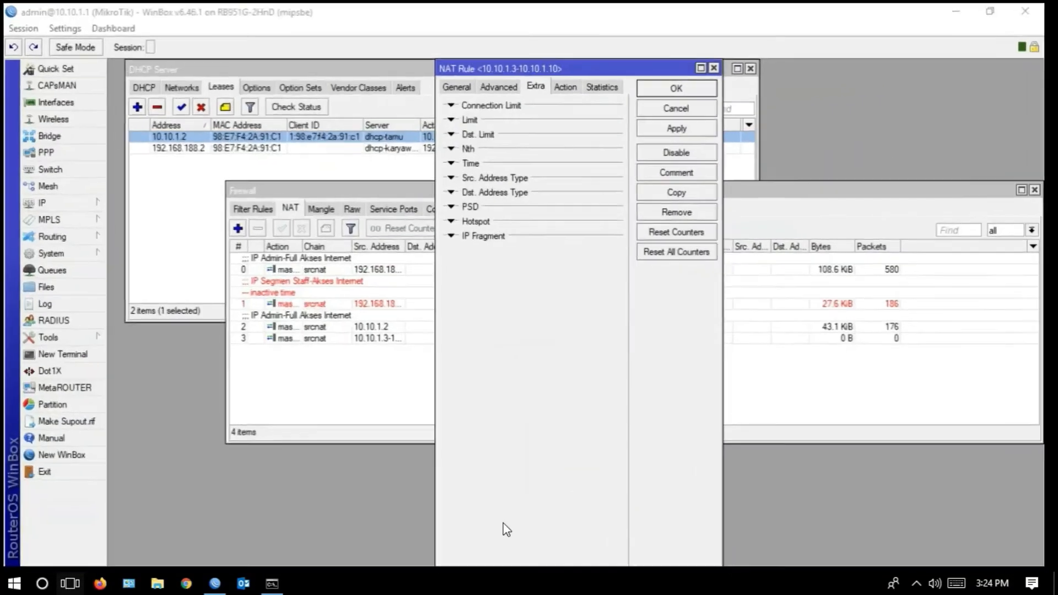
- Restrict the 10.10.1.3-10.10.1.10 NAT rule to the time range 08:00:00 to 18:00:00, keeping all days enabled, and save the rule
click(456, 162)
click(530, 174)
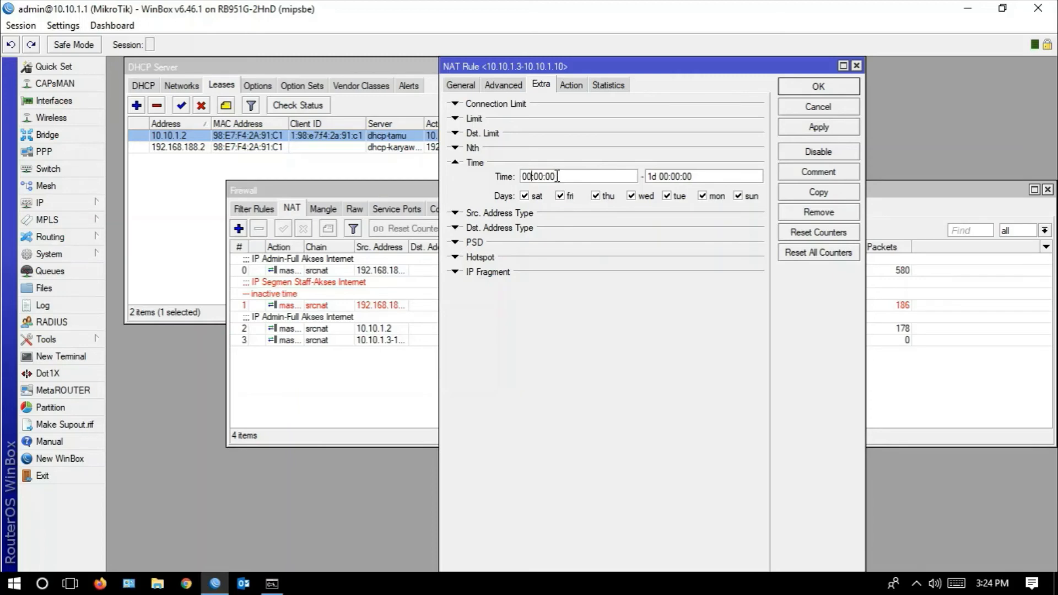
key(BackSpace)
text(8)
key(BackSpace)
key(BackSpace)
key(BackSpace)
key(Delete)
key(Delete)
key(Delete)
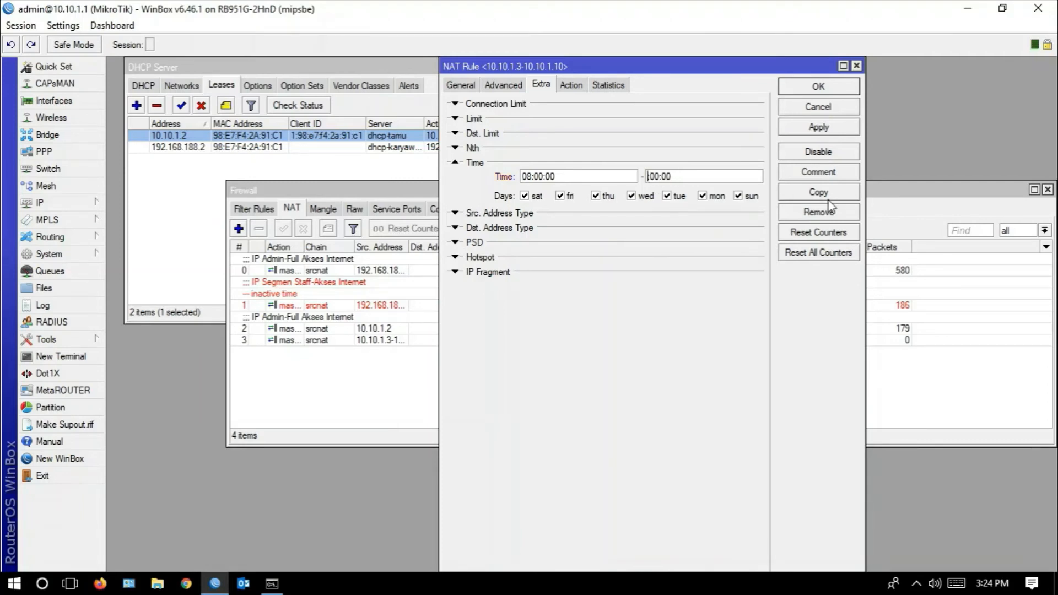
text(18)
click(836, 128)
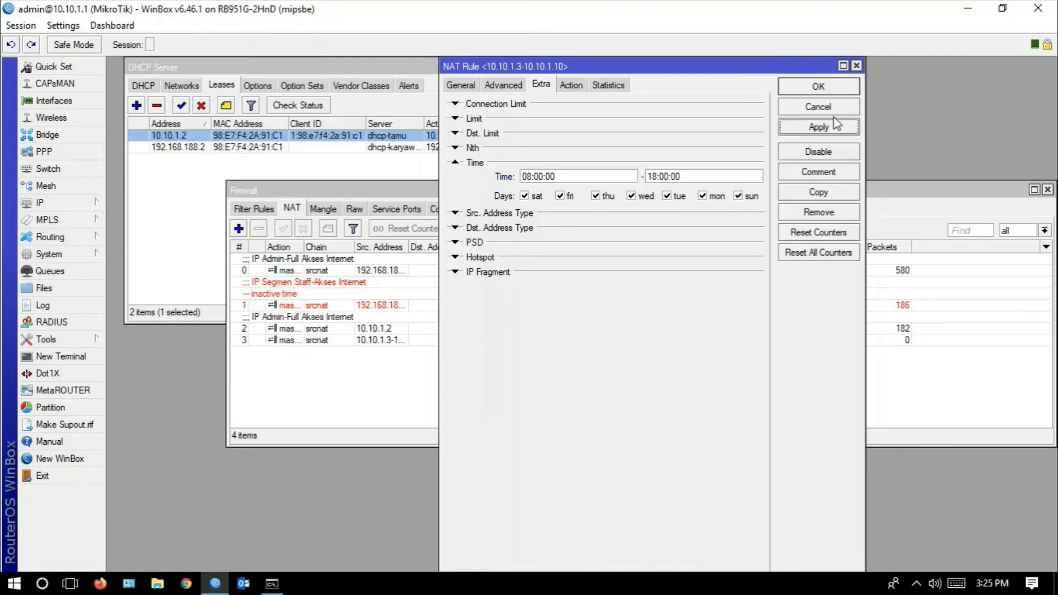
click(818, 87)
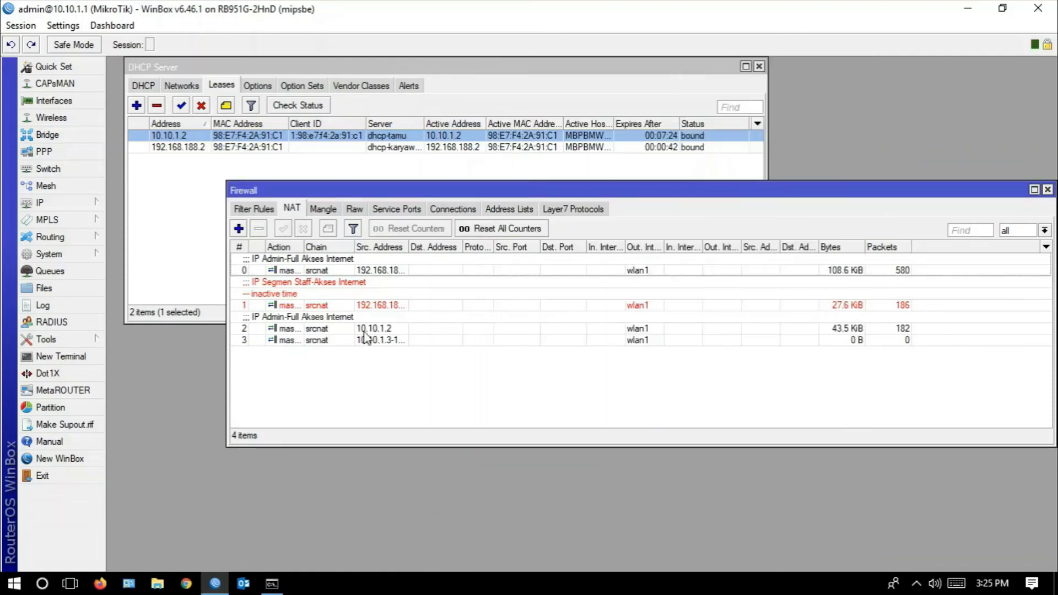
- Add the comment "IP Segmen Tamu -Akses Internet" to the 10.10.1.3-10.10.1.10 NAT rule
click(312, 340)
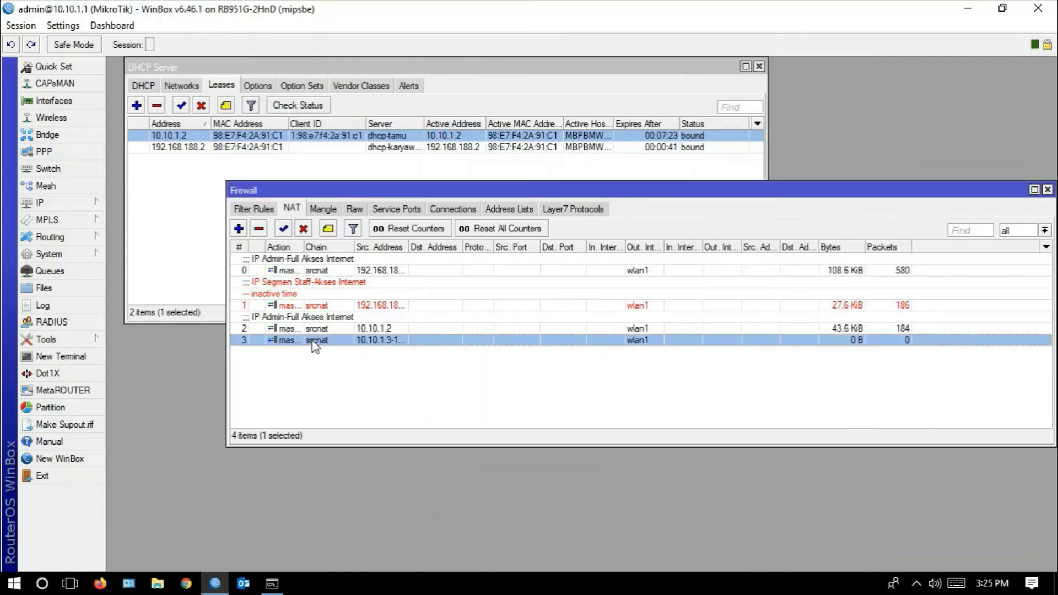
click(328, 229)
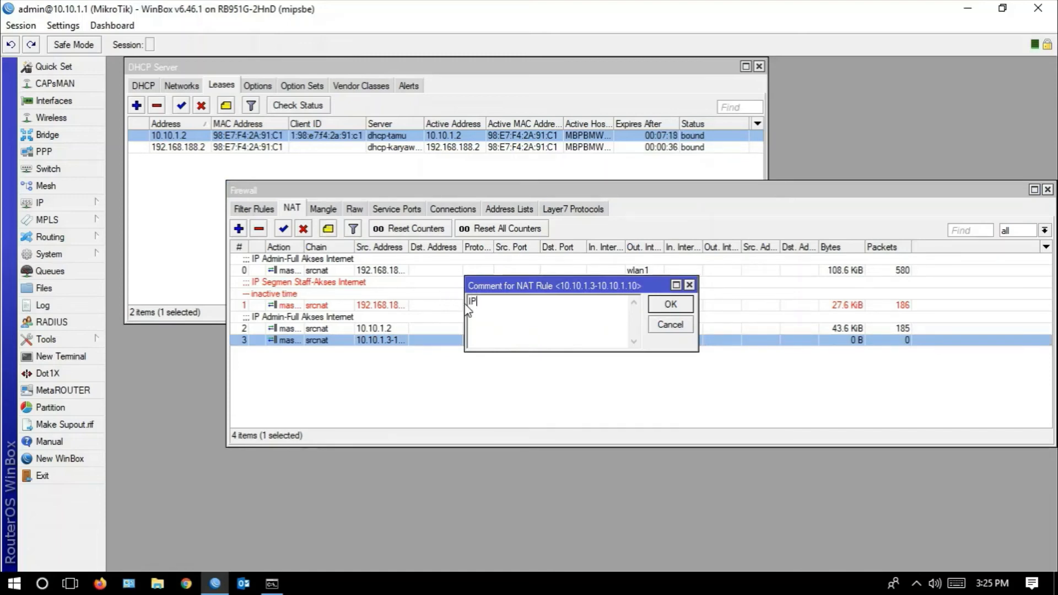
text(IP Segem)
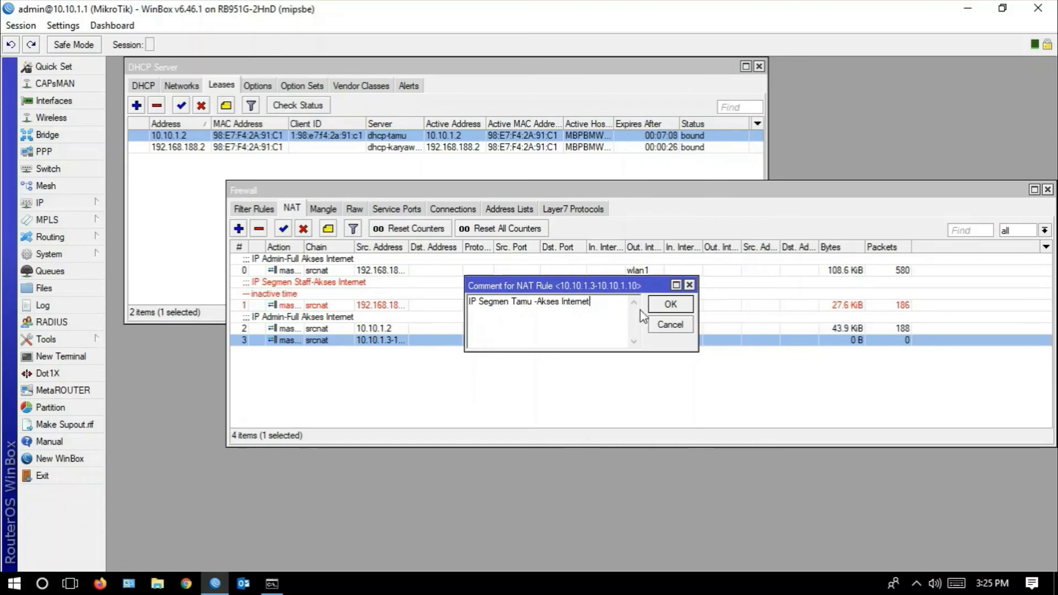
click(671, 306)
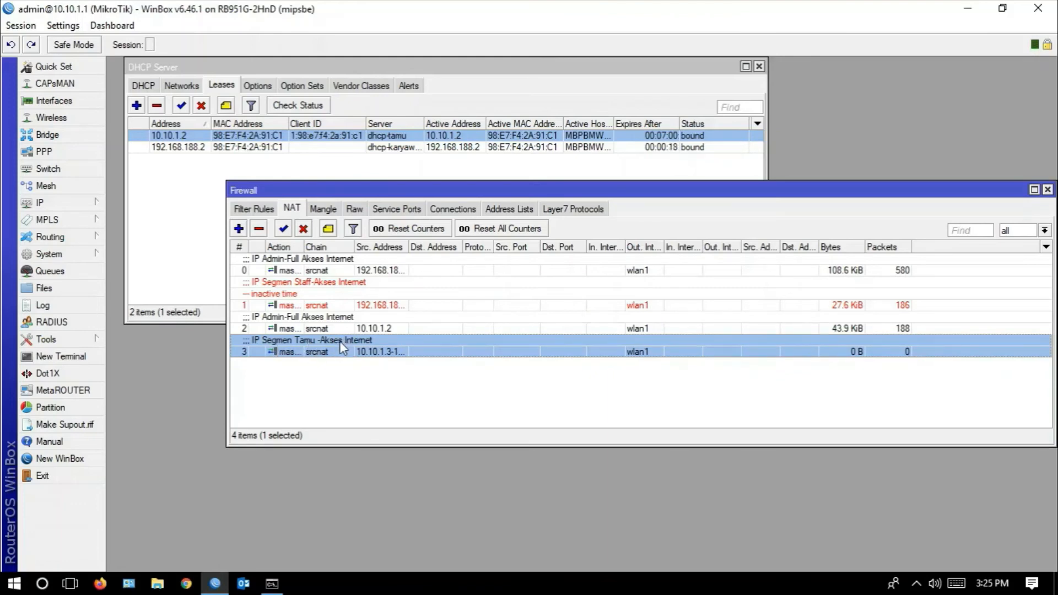
- Set the hour of the router's system clock to 18 and save the clock settings
click(93, 250)
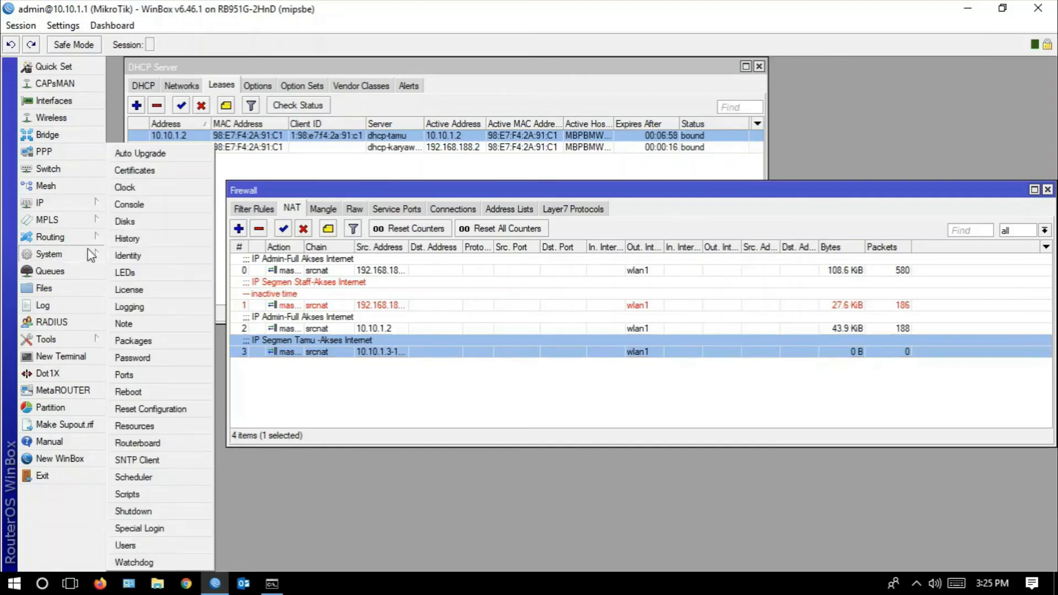
click(132, 201)
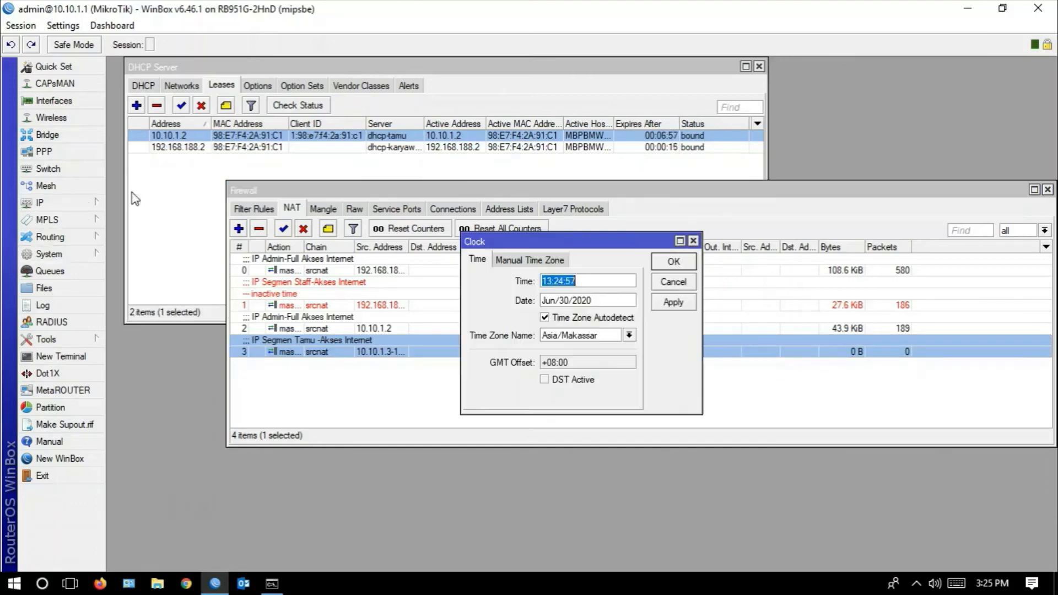
click(589, 280)
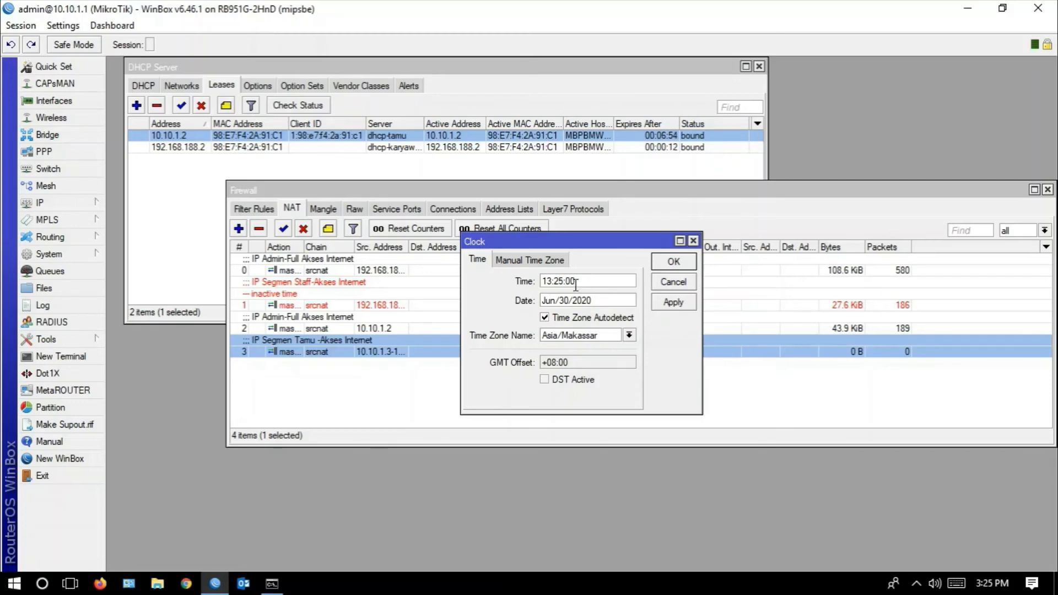
key(BackSpace)
text(8)
click(670, 305)
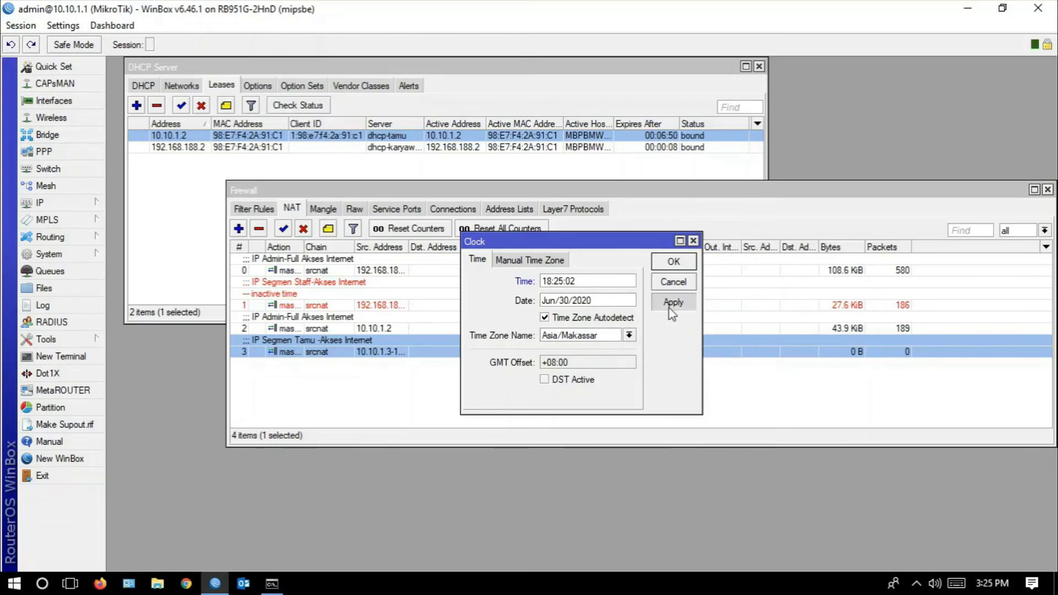
click(688, 266)
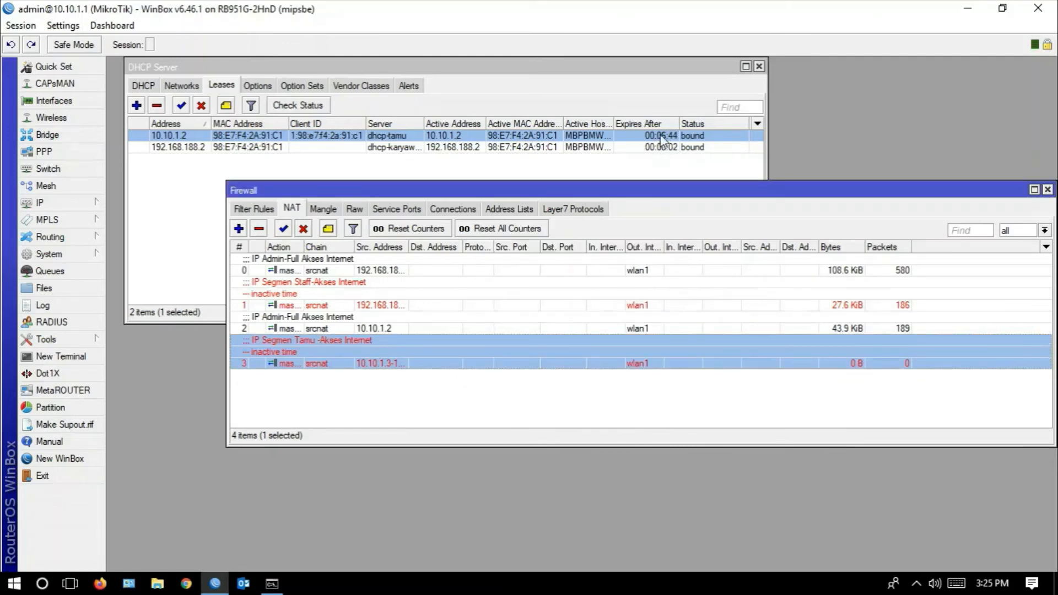
- Change the address of the dhcp-tamu lease to 10.10.1.7 and save the lease
double_click(168, 135)
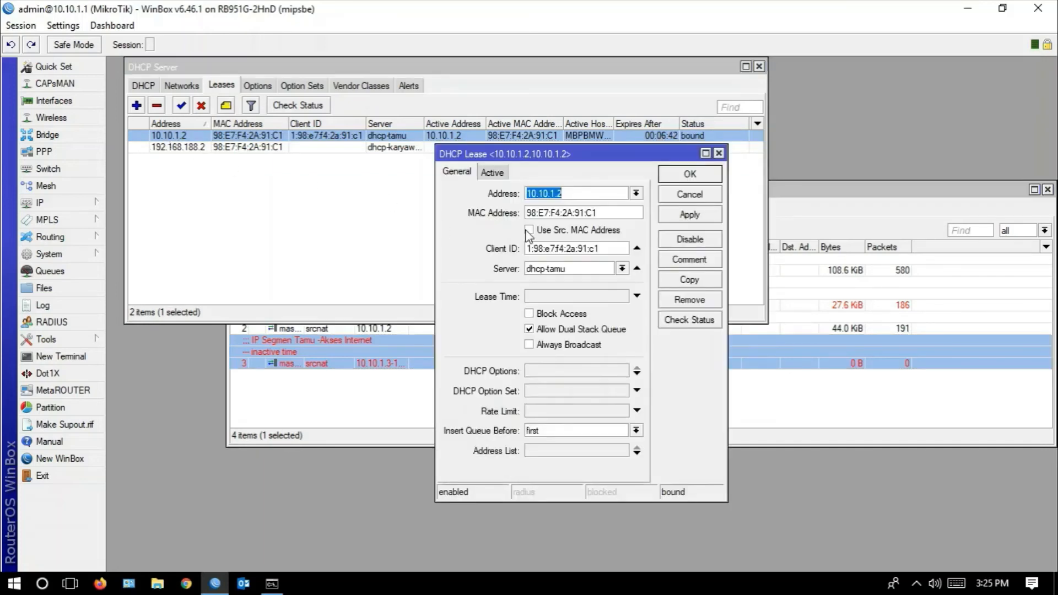
click(586, 196)
key(BackSpace)
text(7)
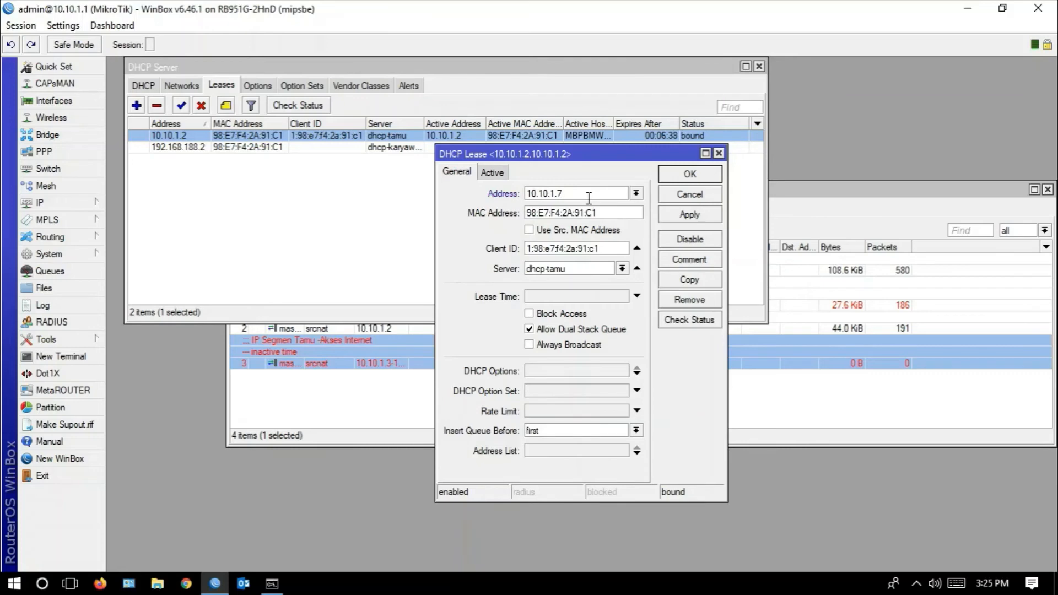
click(703, 218)
click(702, 174)
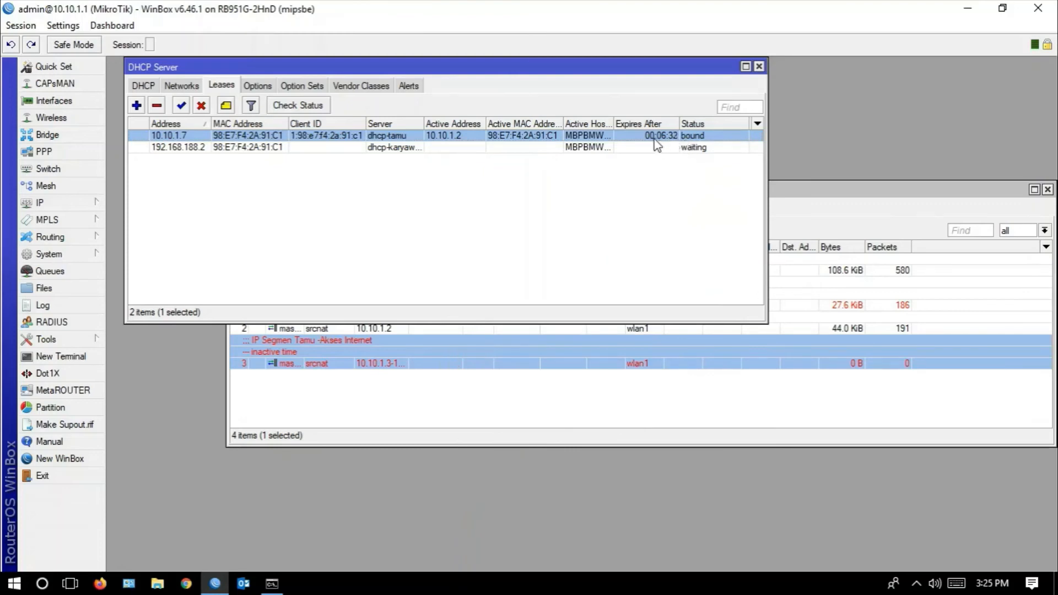
- Switch to Chrome and test internet access by opening the Dunia section and the Juventus Vs Lecce article on the detik sepakbola site
click(70, 583)
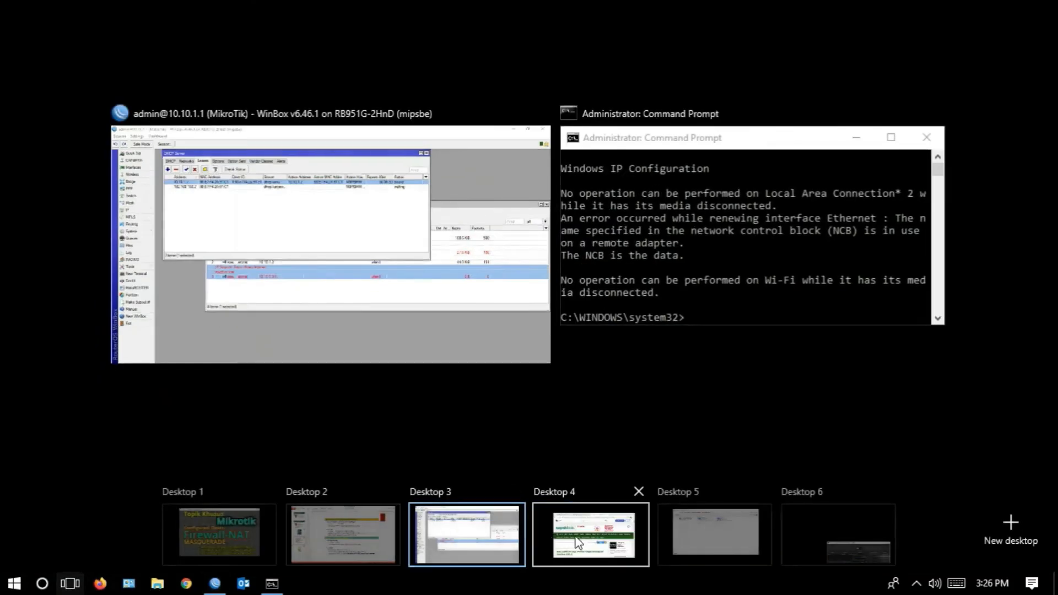
click(577, 542)
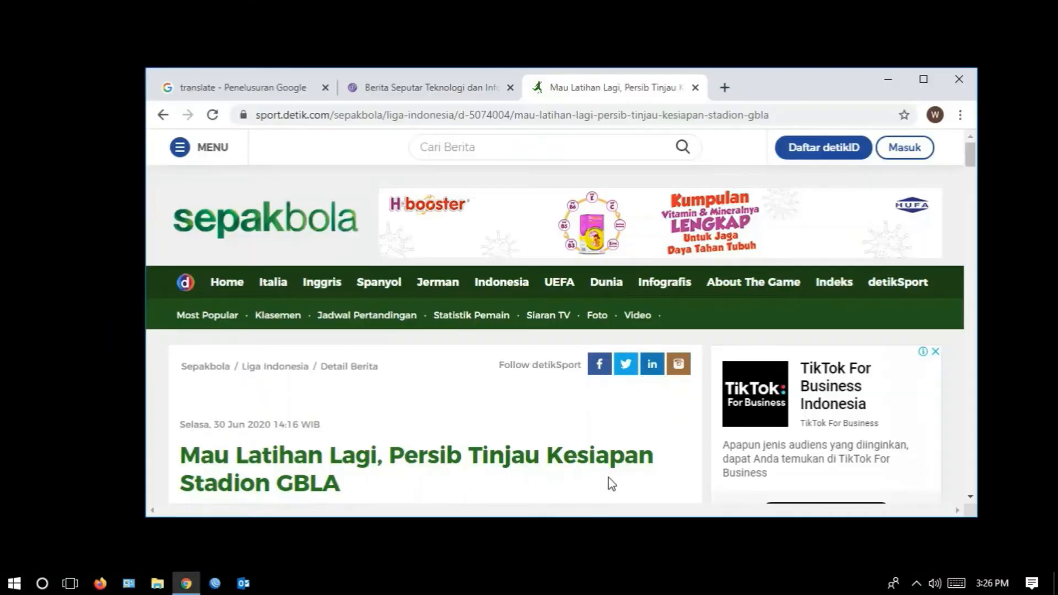
click(611, 298)
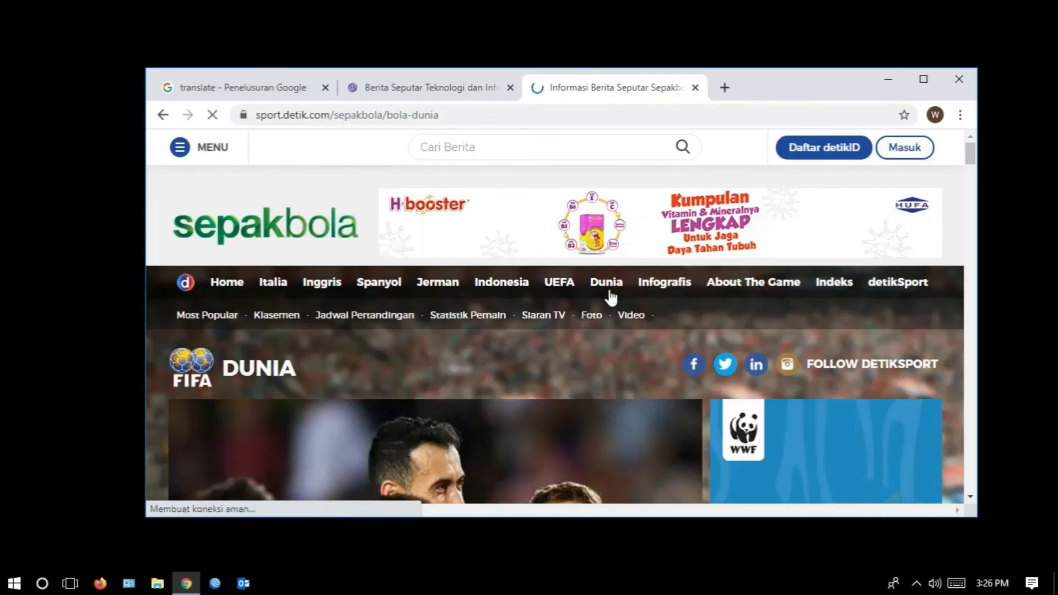
scroll(610, 297, down, 2)
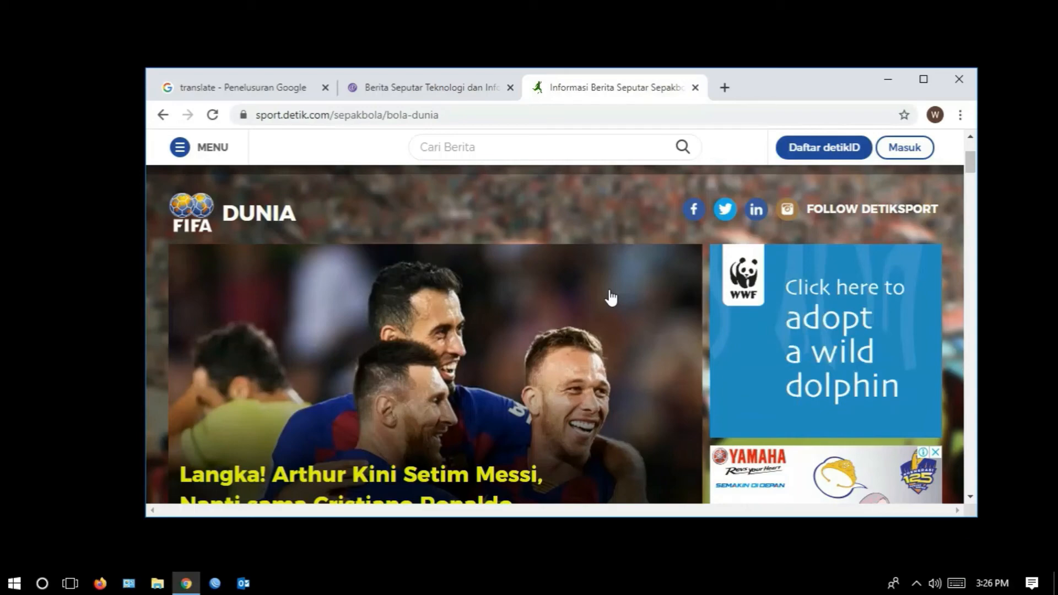
scroll(610, 298, down, 8)
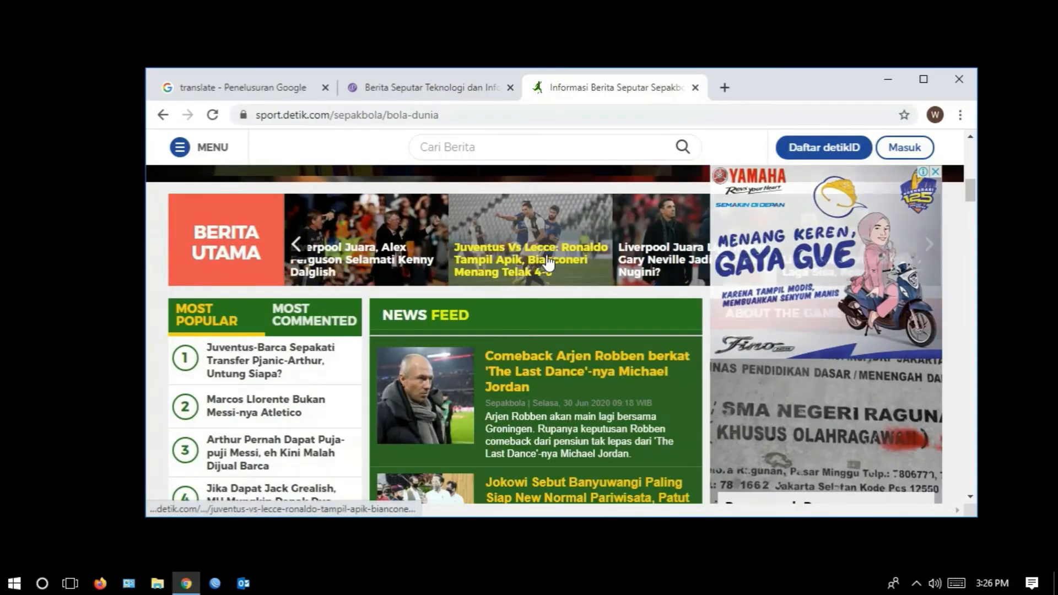
click(548, 262)
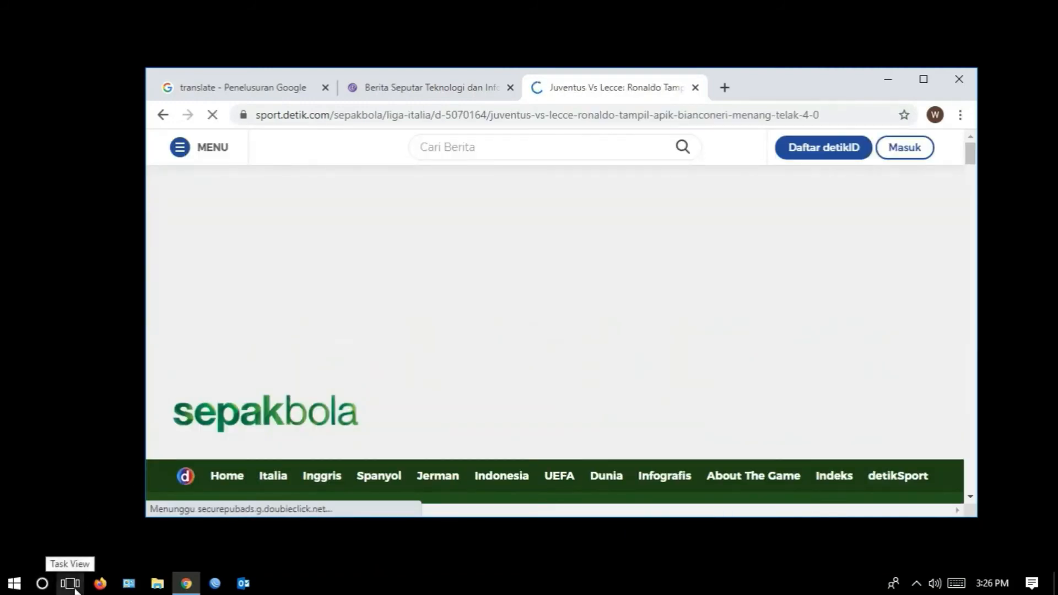
- Return to the WinBox desktop and run ipconfig /renew in Command Prompt
click(70, 583)
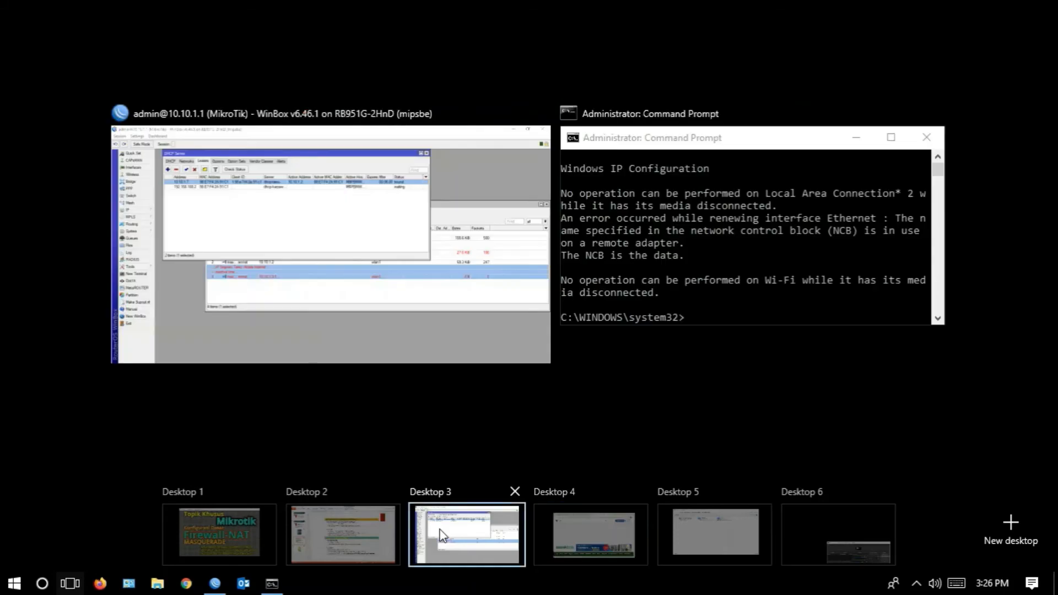
click(439, 528)
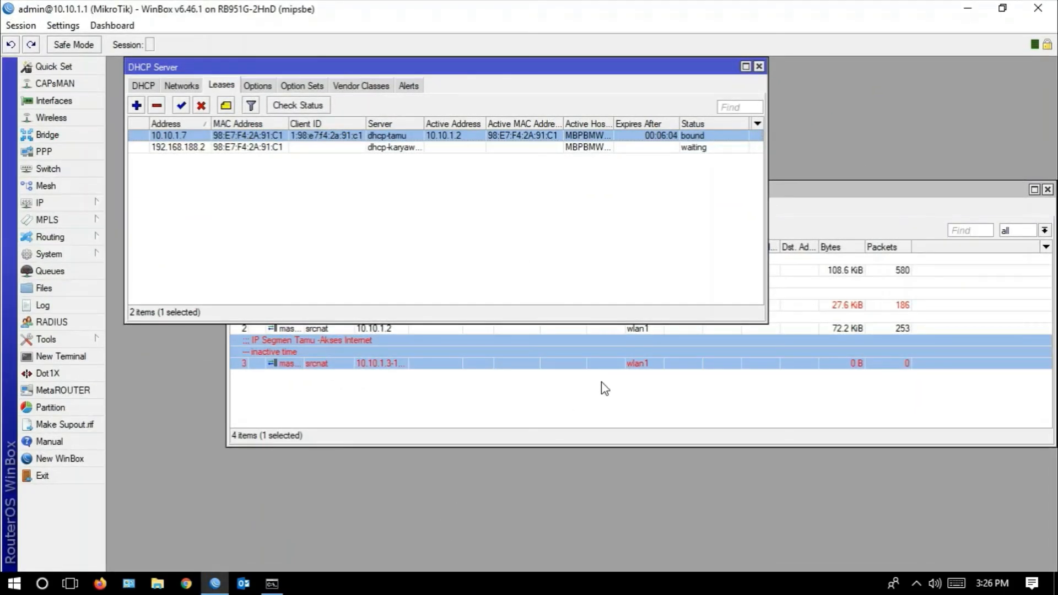
click(276, 580)
text(ipconfig /renew)
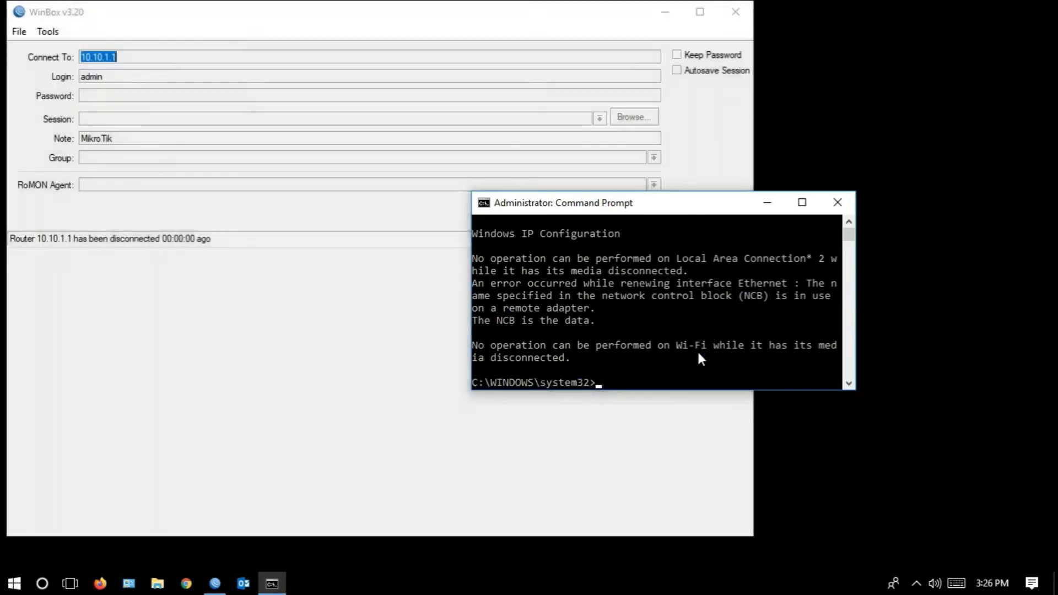
- Reconnect WinBox to the router at 10.10.1.1 and maximize its window
click(703, 163)
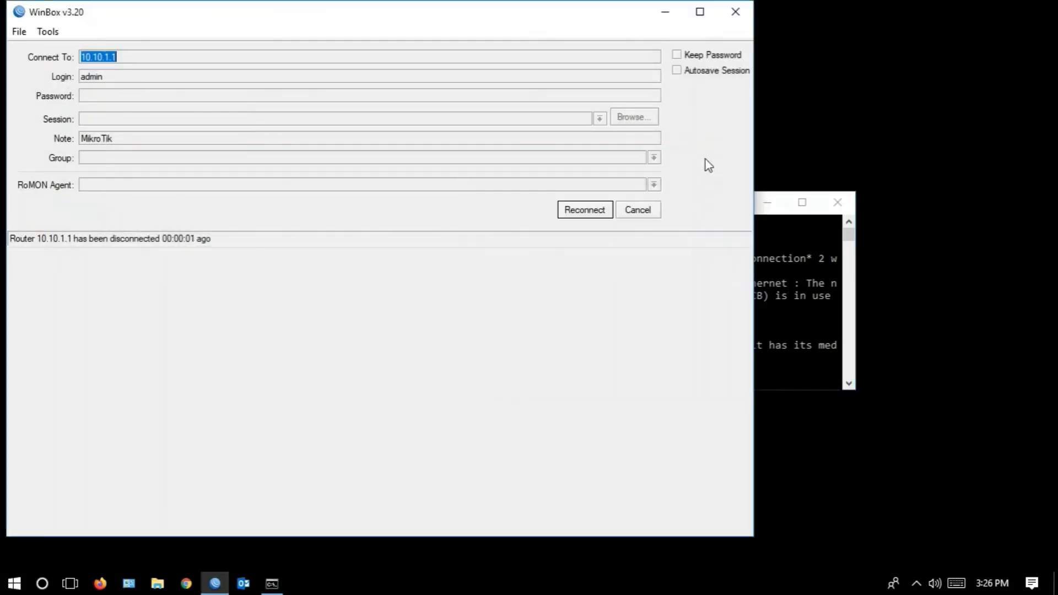
click(606, 215)
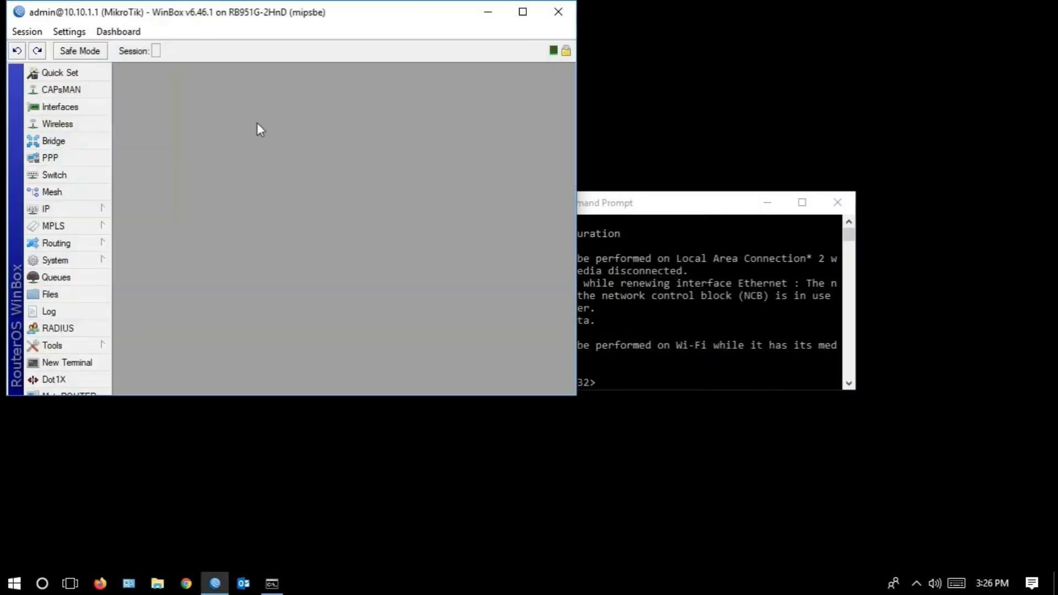
click(521, 13)
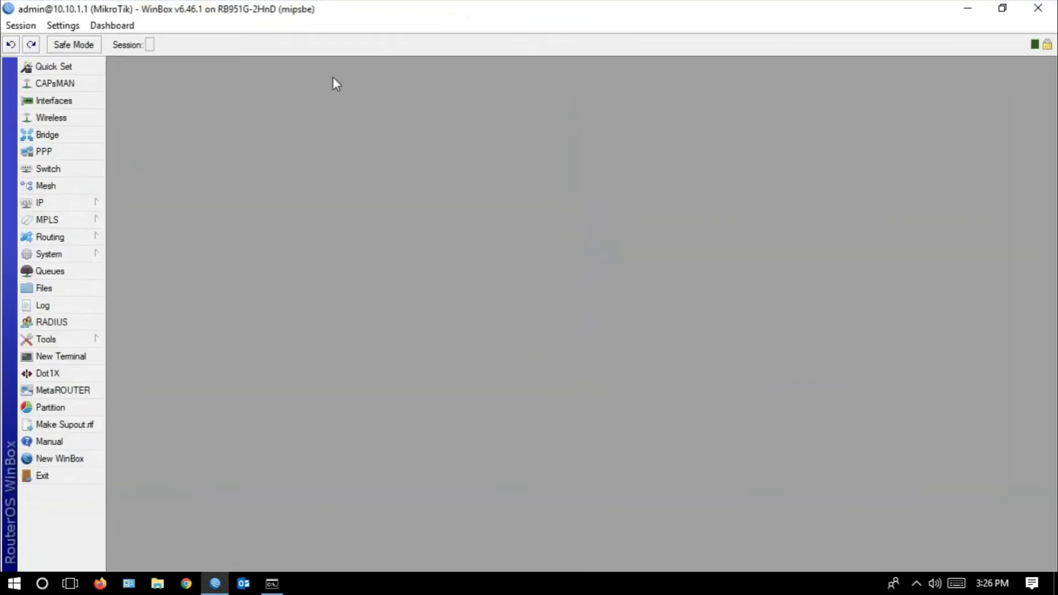
- Show the DHCP server leases above the firewall NAT rules, arranging both windows so the lease addresses and rule counters can be compared
click(82, 206)
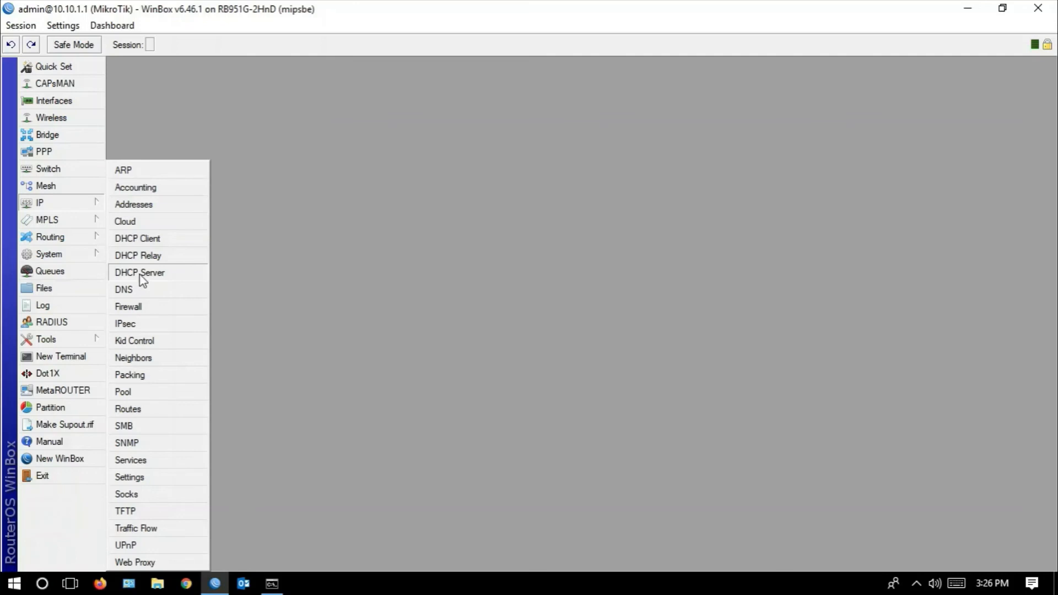
click(140, 274)
click(66, 203)
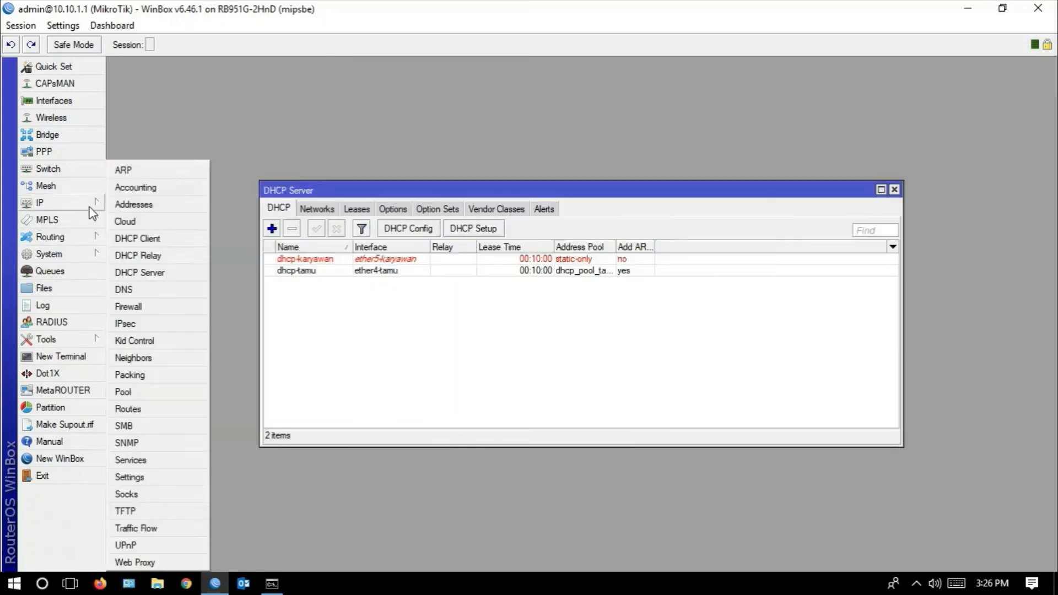
click(134, 308)
click(295, 209)
drag(305, 195, 327, 287)
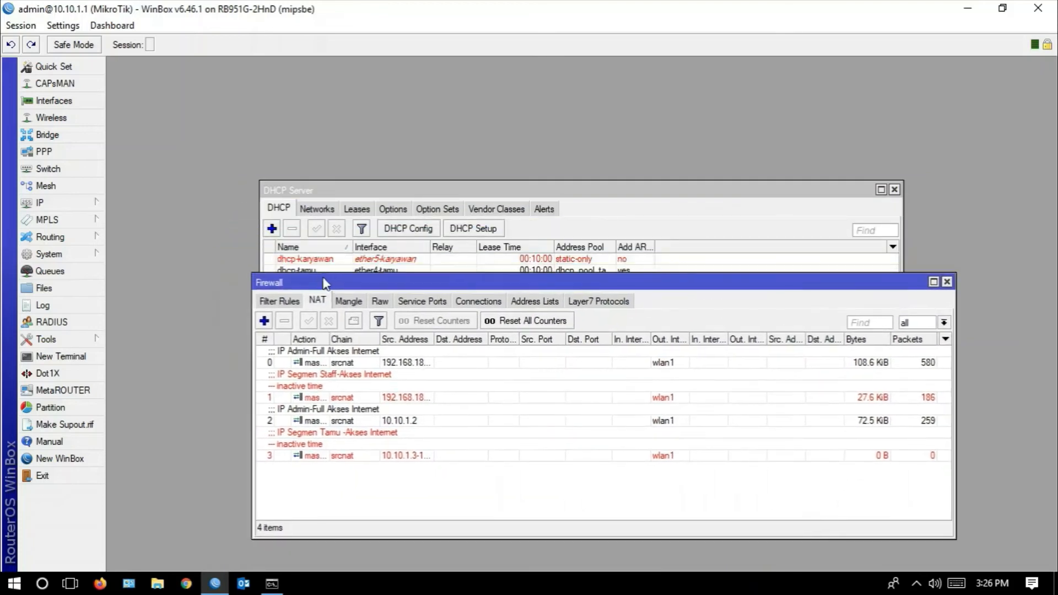
drag(384, 191, 378, 67)
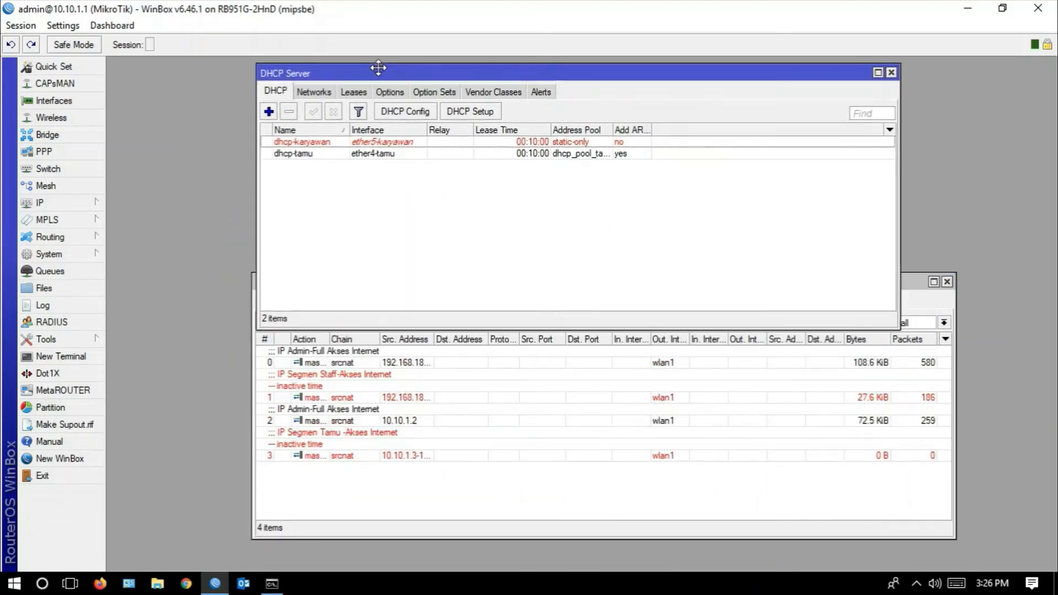
click(355, 93)
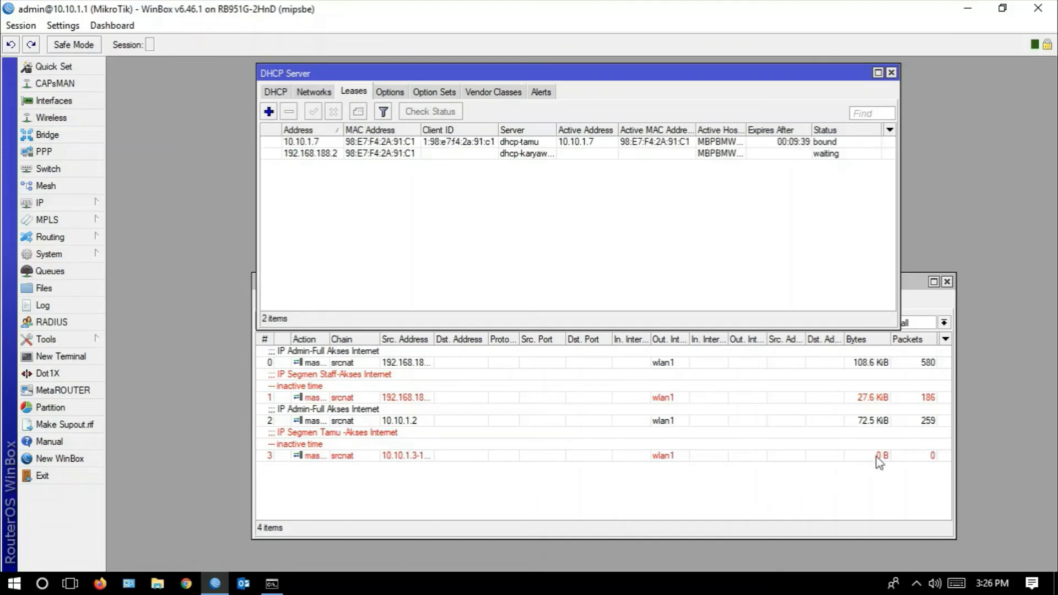
- Switch to Chrome and test internet access by loading detik.com in the current tab and in a new tab
click(70, 584)
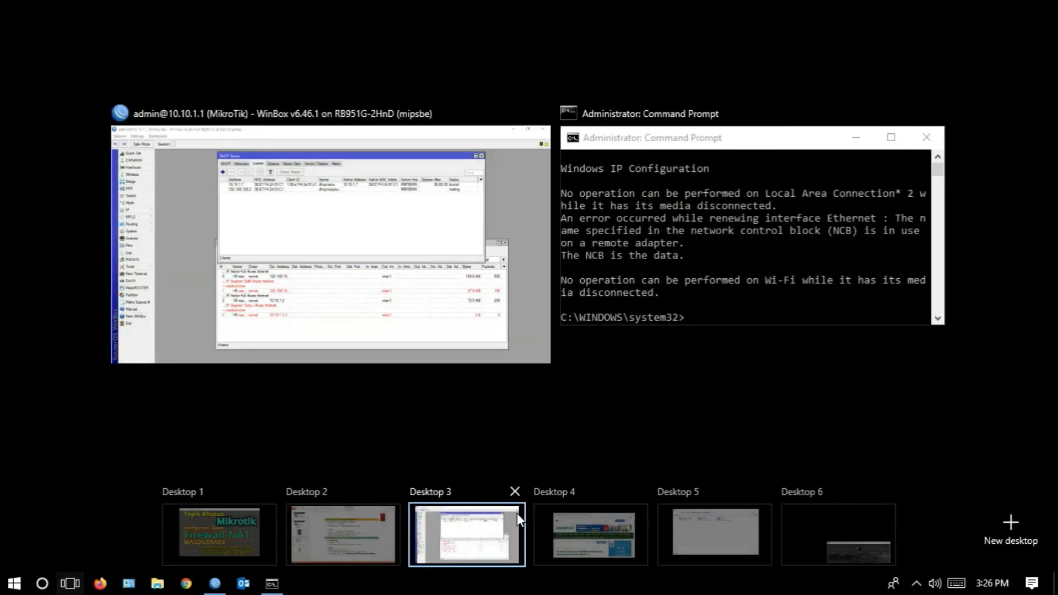
click(558, 534)
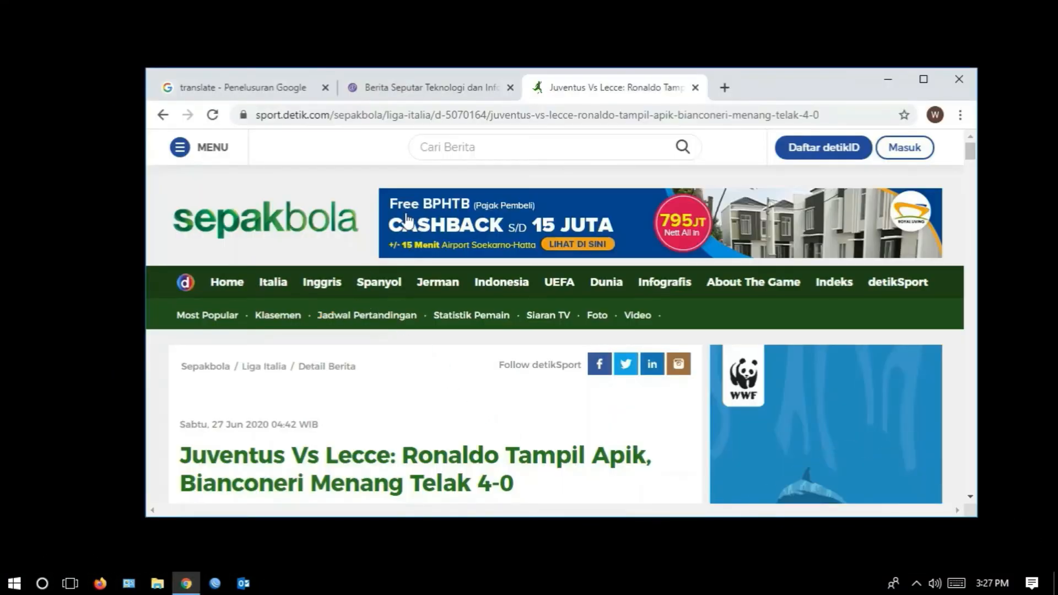
click(508, 115)
text(det)
key(Return)
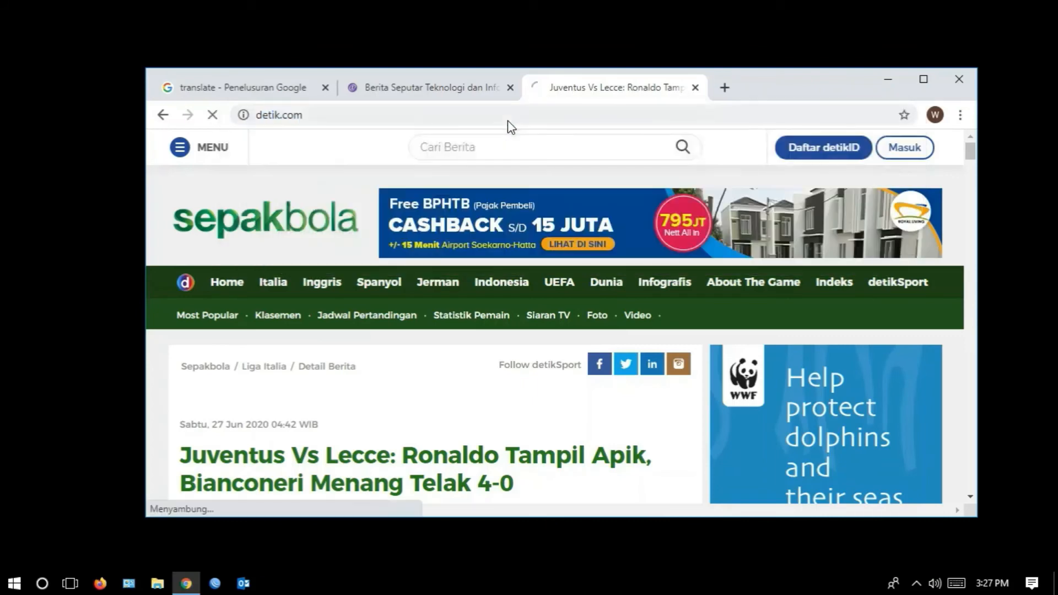
click(724, 87)
click(567, 109)
text(detik.com)
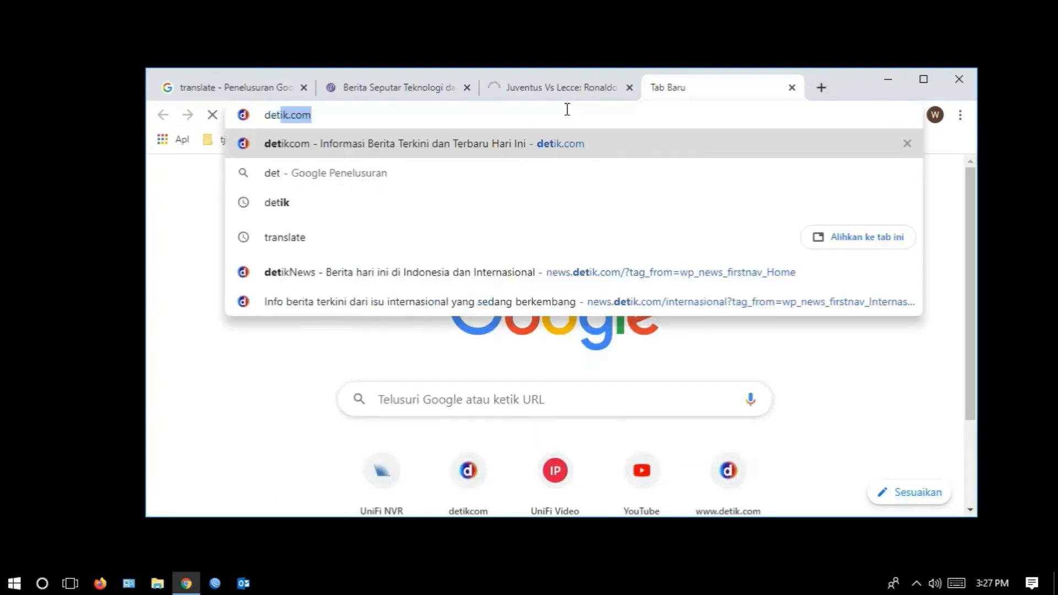
key(Return)
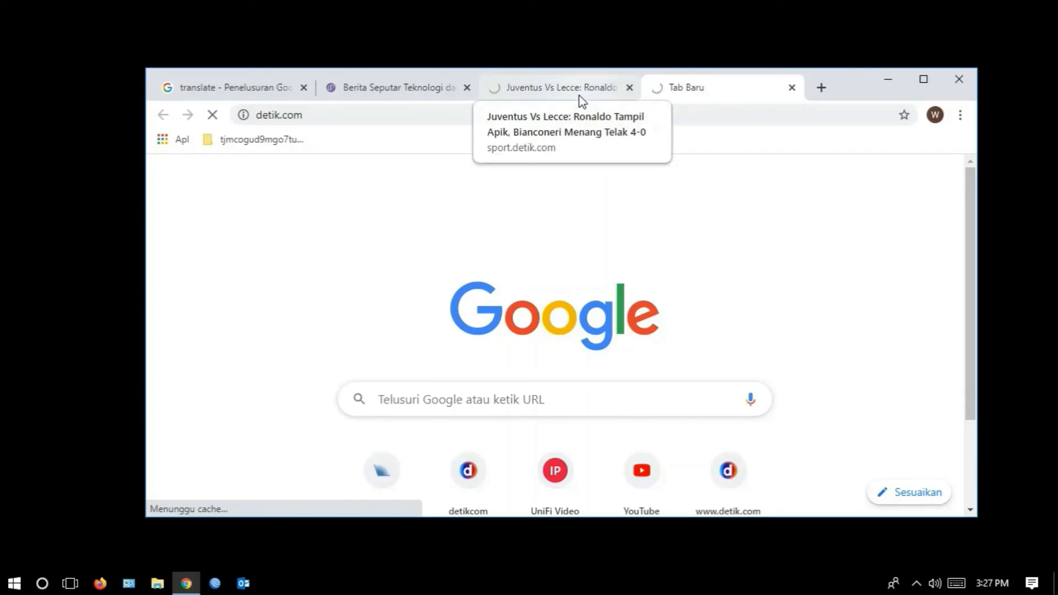
click(70, 583)
mouse_move(374, 551)
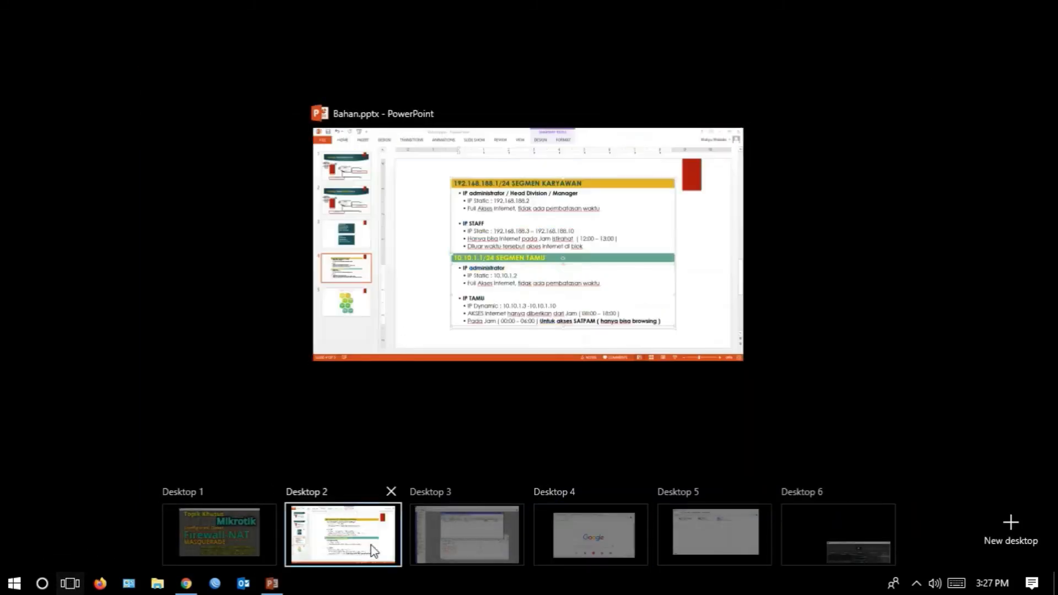
click(602, 538)
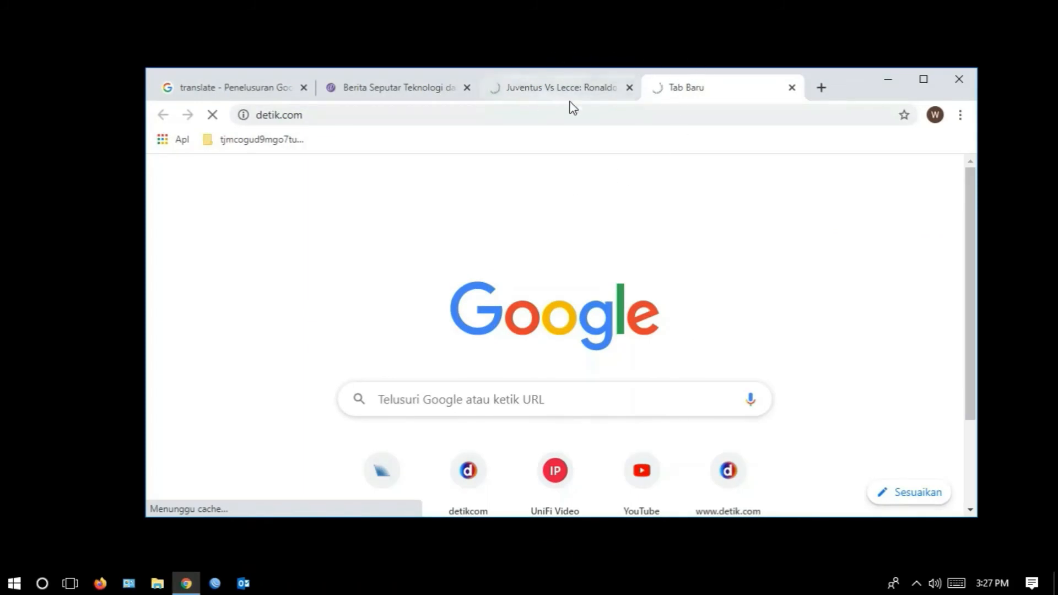
- Switch to PowerPoint and highlight the IP TAMU 00:00 – 06:00 SATPAM browsing rule and the 10.10.1.3 - 10.10.1.10 range on slide 4
click(70, 583)
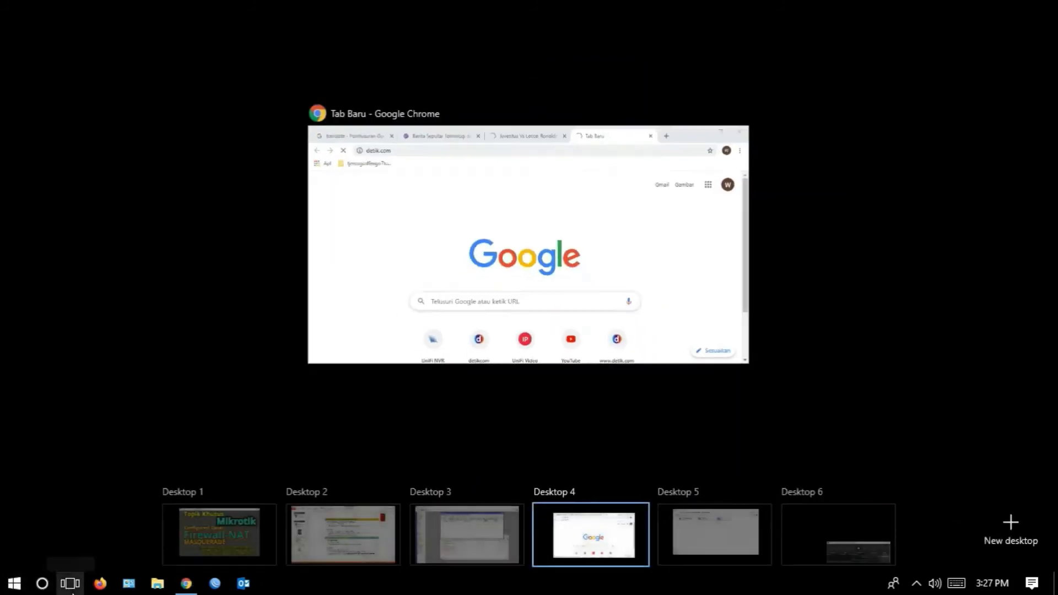
click(393, 543)
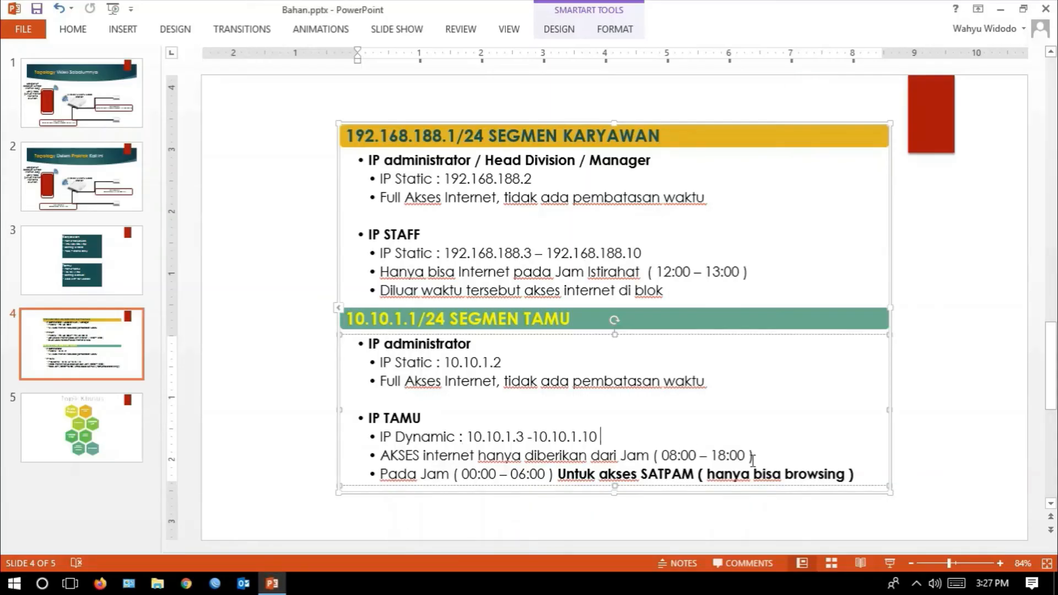
drag(388, 475, 535, 469)
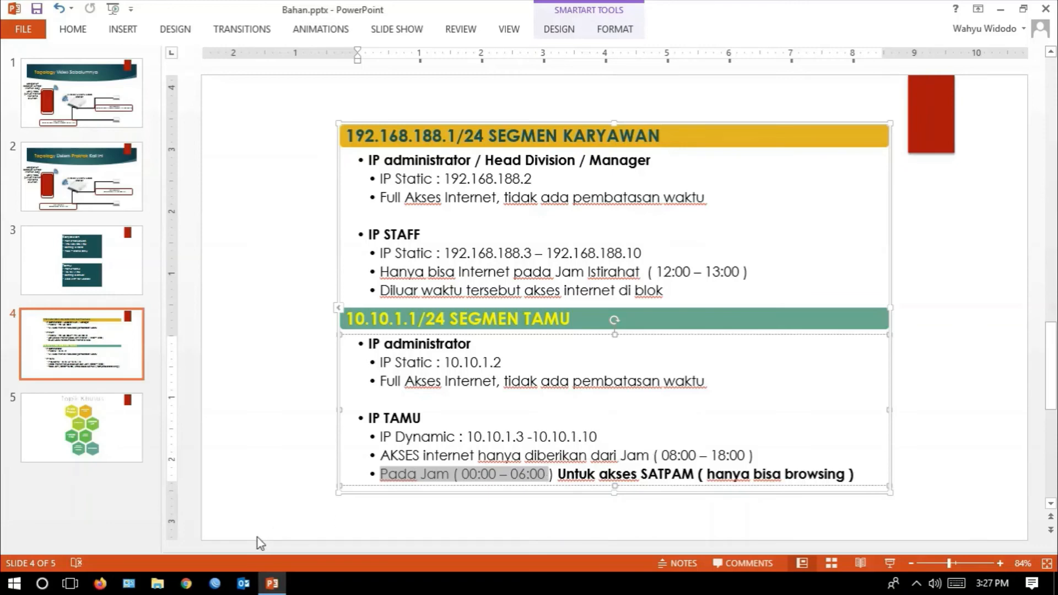
click(698, 473)
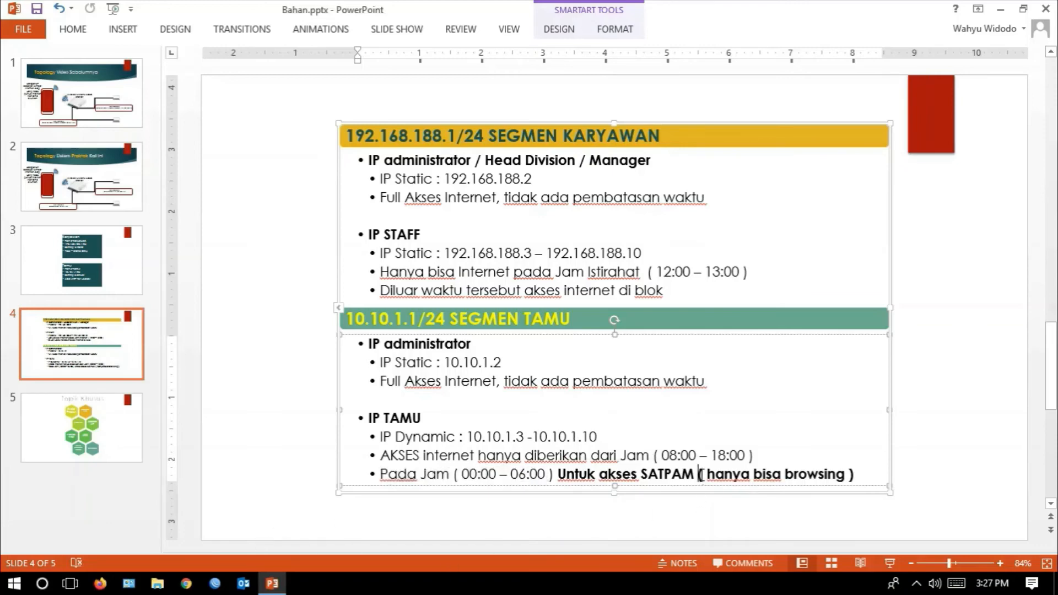
drag(558, 474, 834, 474)
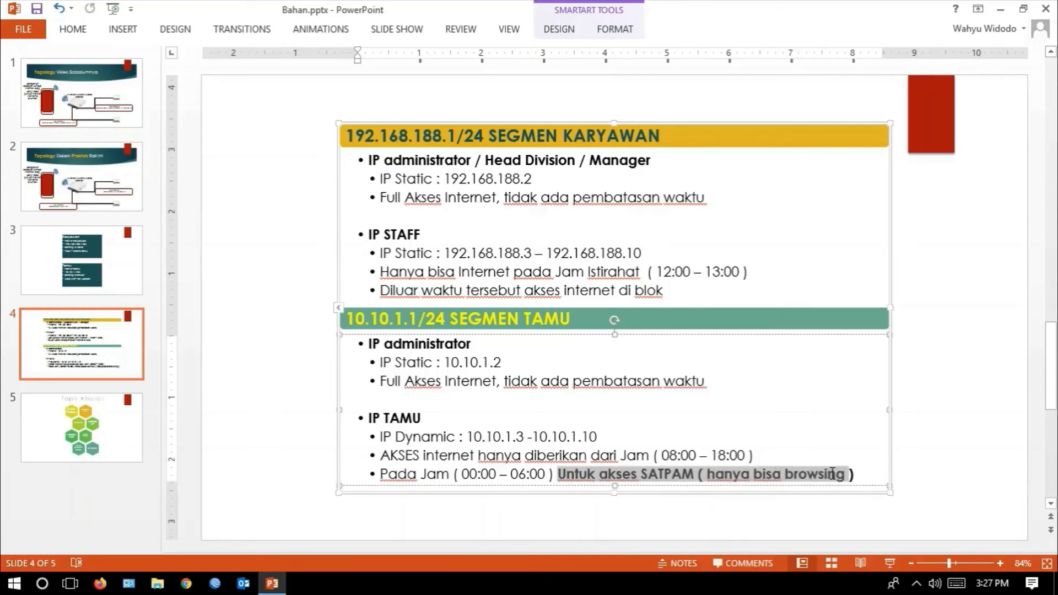
click(503, 477)
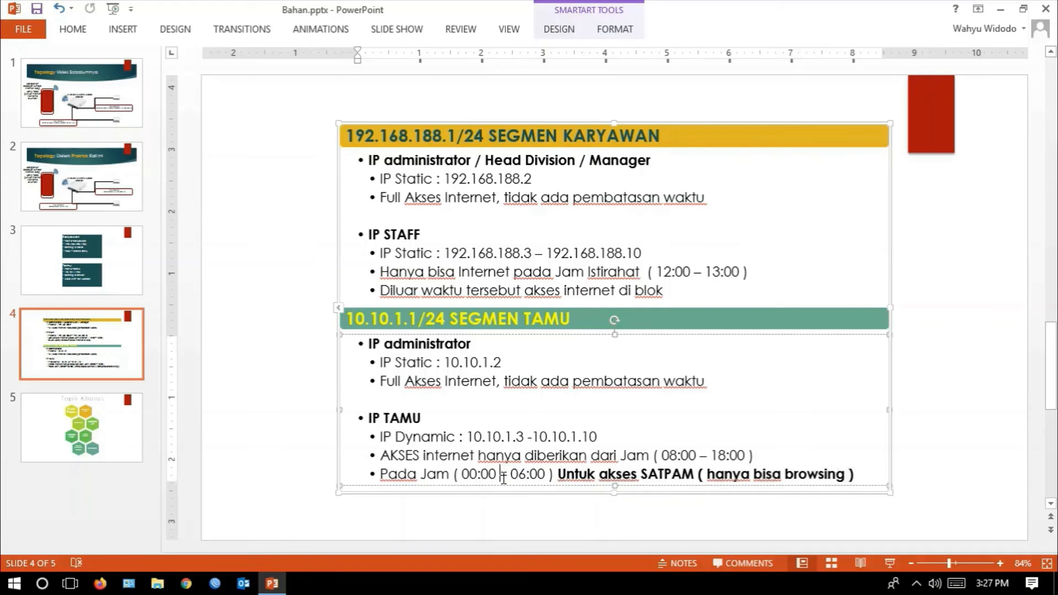
drag(467, 437, 584, 437)
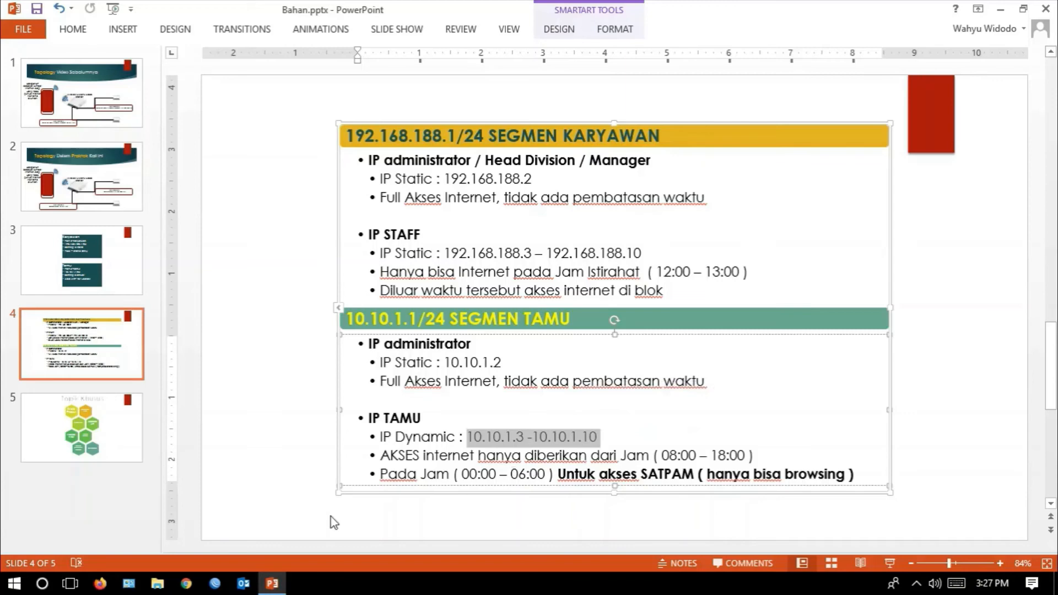
- Return to the WinBox desktop, move the DHCP Server window up slightly and bring the firewall NAT rules to the front
click(70, 585)
mouse_move(486, 534)
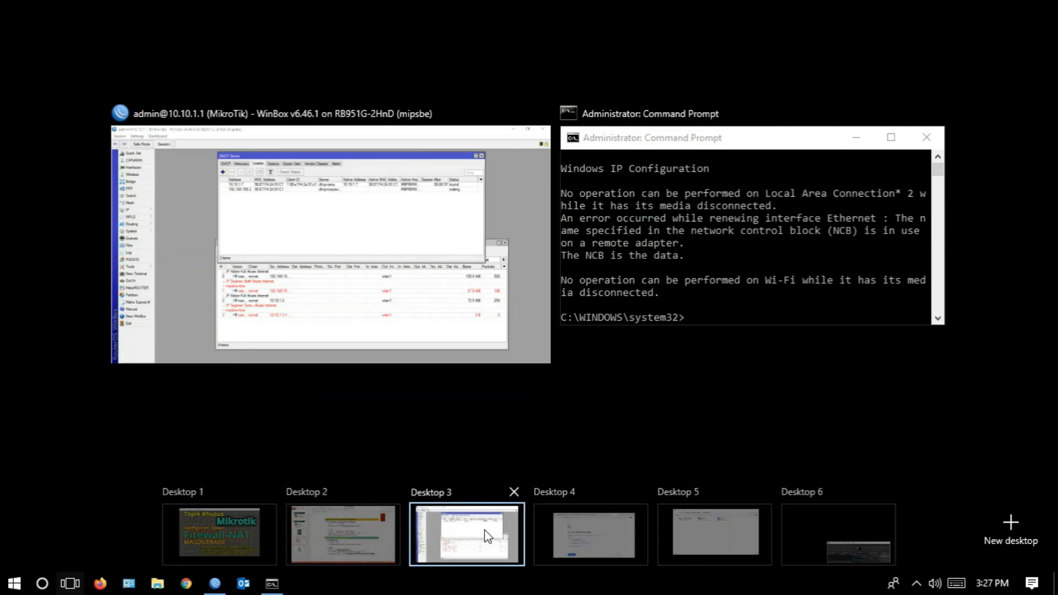
click(485, 530)
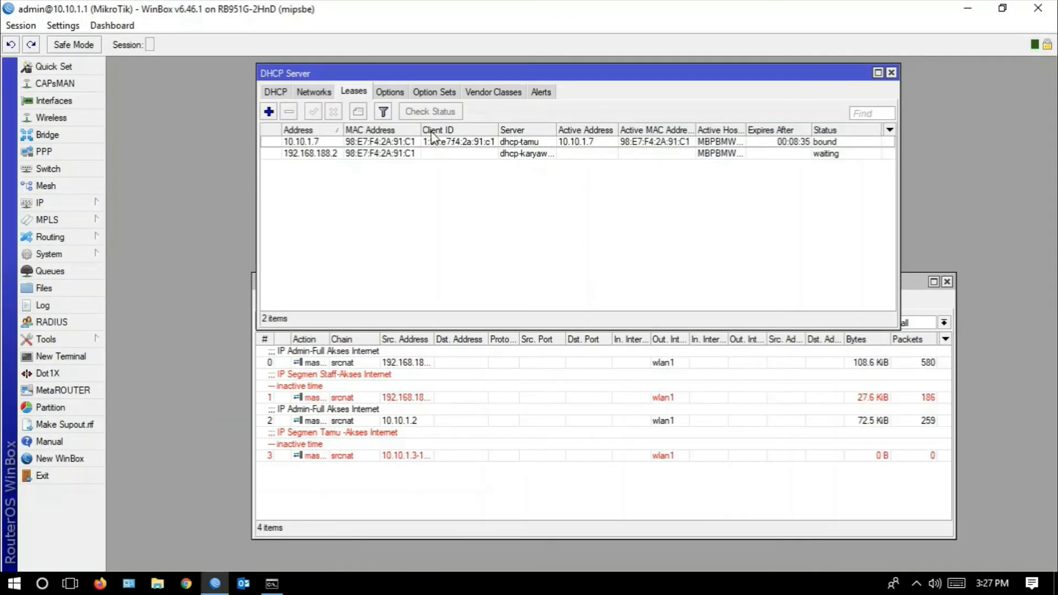
drag(410, 73, 404, 40)
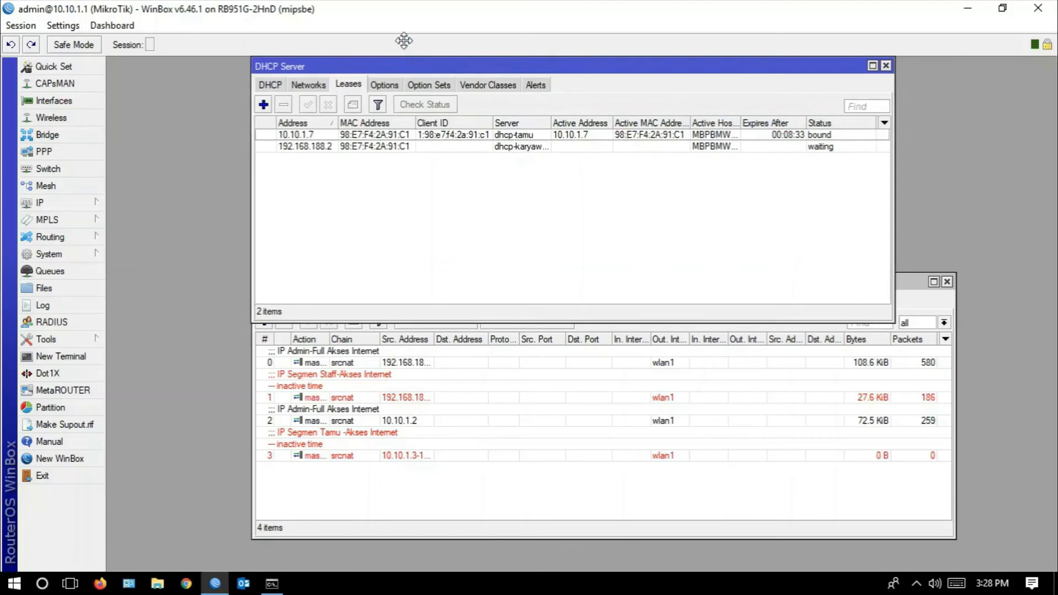
click(913, 291)
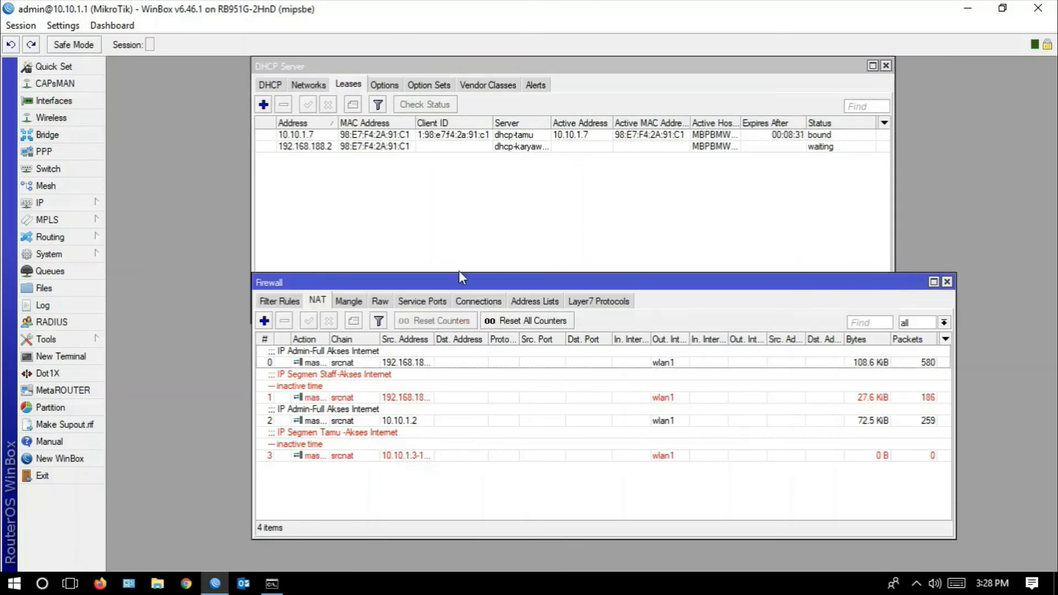
- Add a srcnat NAT rule with source address 10.10.1.3-10.10.1.10 and out interface wlan1
click(264, 321)
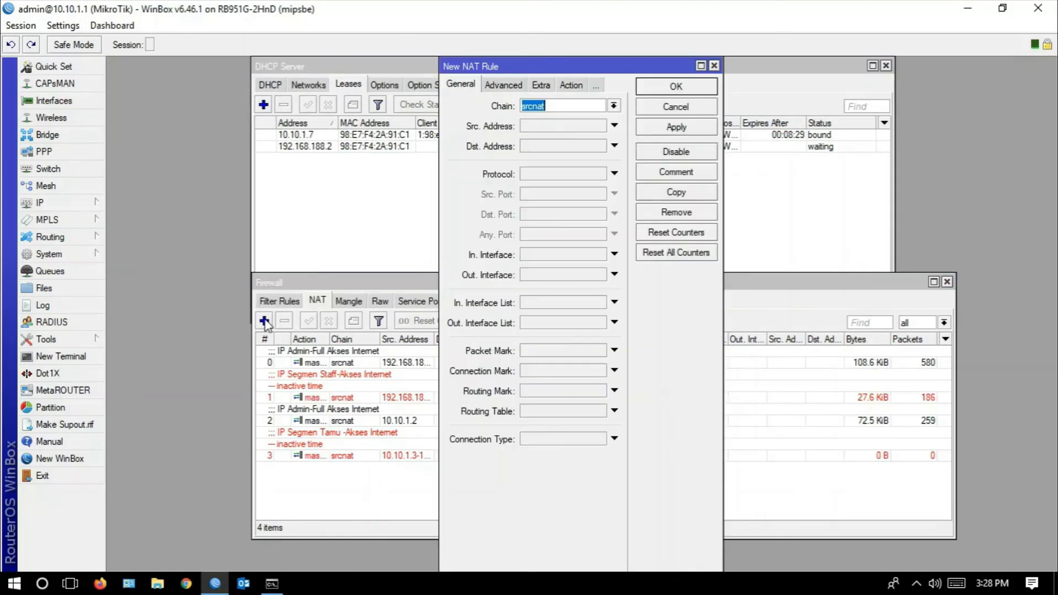
click(529, 125)
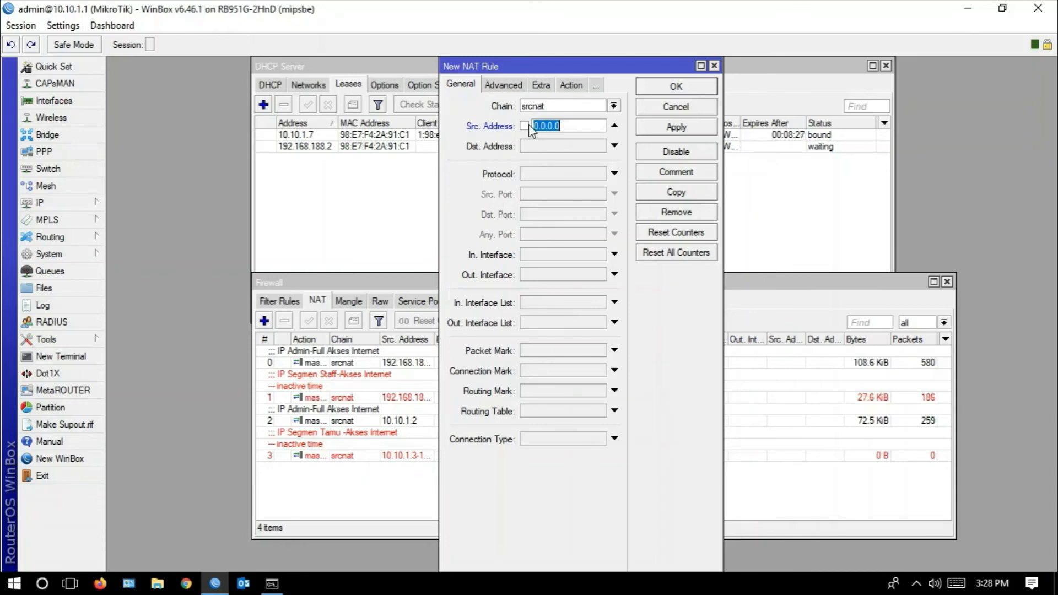
text(10)
text(.10.1.3)
text(-10.10)
text(.1.1)
text(0)
click(563, 279)
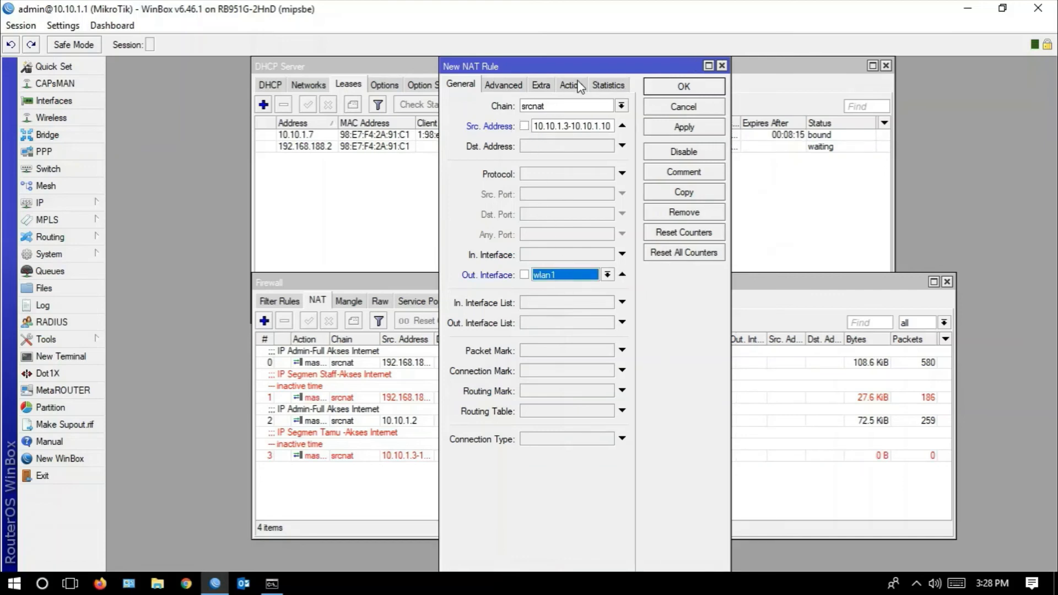
- Restrict the new NAT rule to 00:00:00 - 06:00:00 on every day and apply it
click(542, 87)
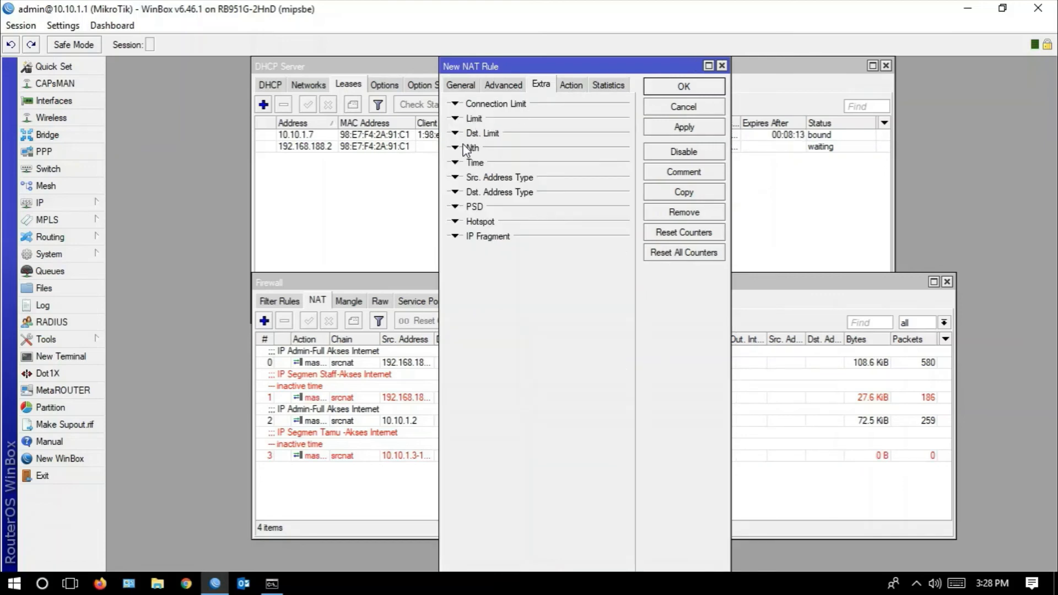
click(456, 162)
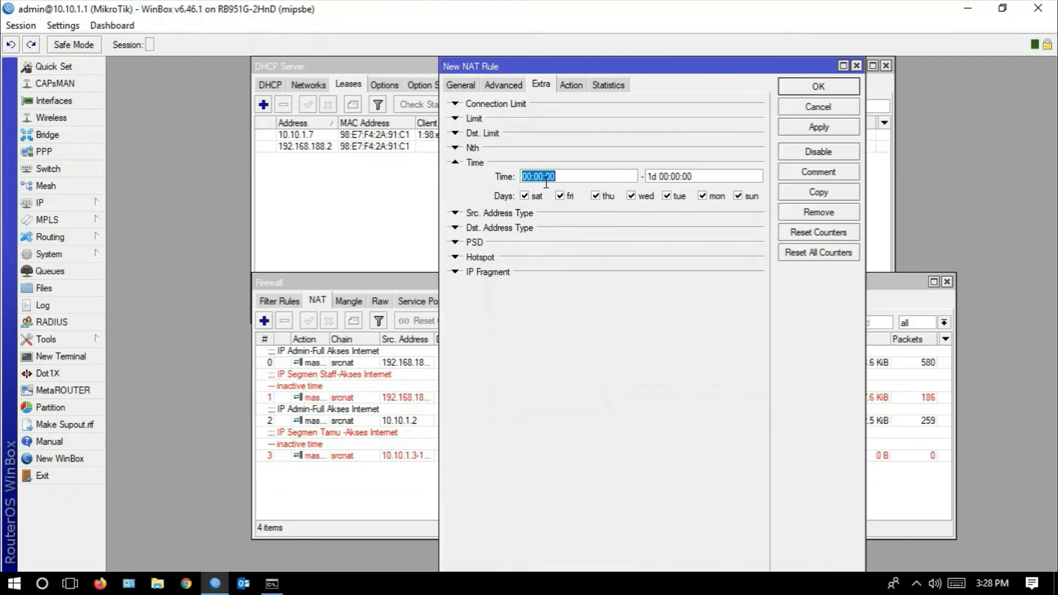
click(530, 177)
click(662, 175)
key(BackSpace)
key(BackSpace)
key(BackSpace)
key(BackSpace)
key(BackSpace)
text(06)
click(816, 128)
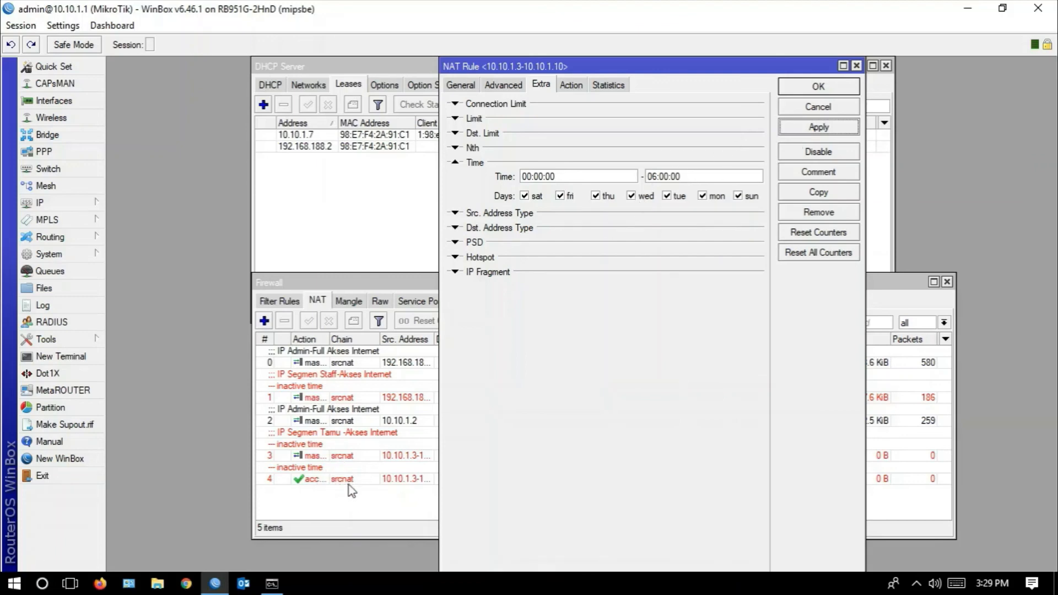
- Set the new NAT rule's action to masquerade, apply it and close the rule
click(460, 84)
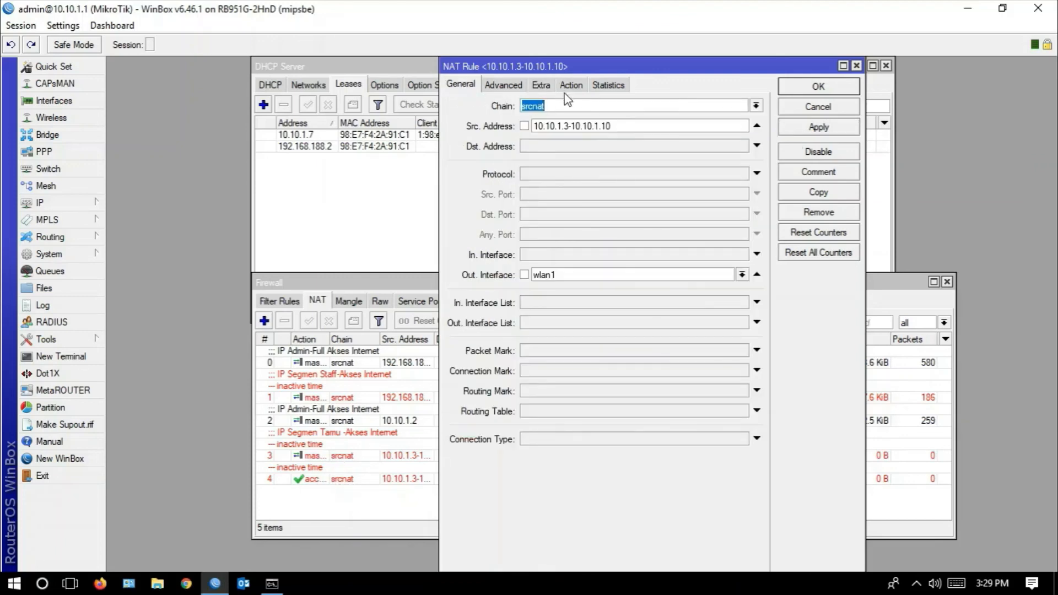
click(570, 88)
click(570, 106)
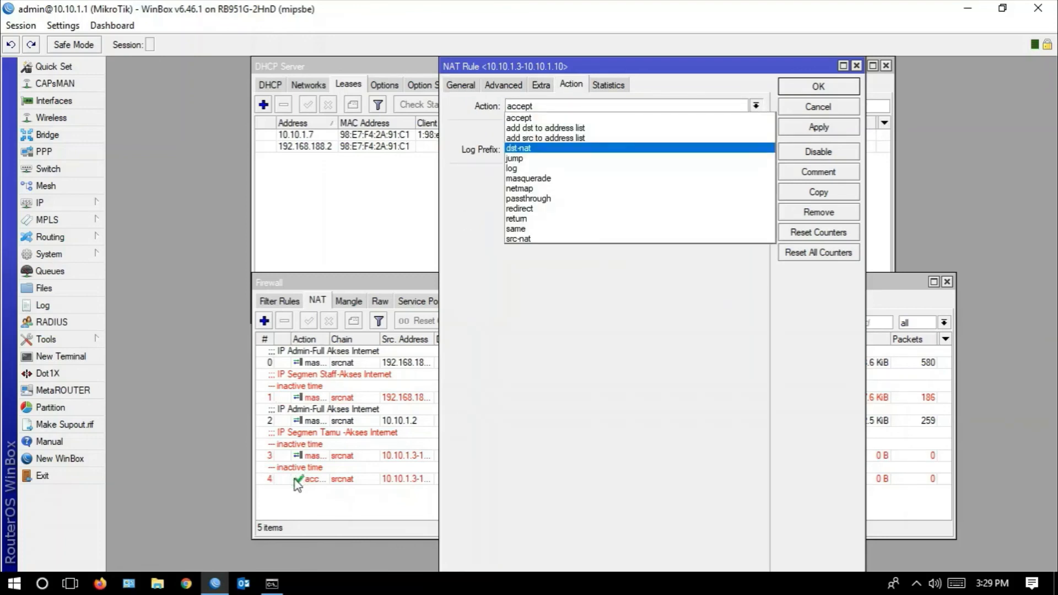
click(551, 178)
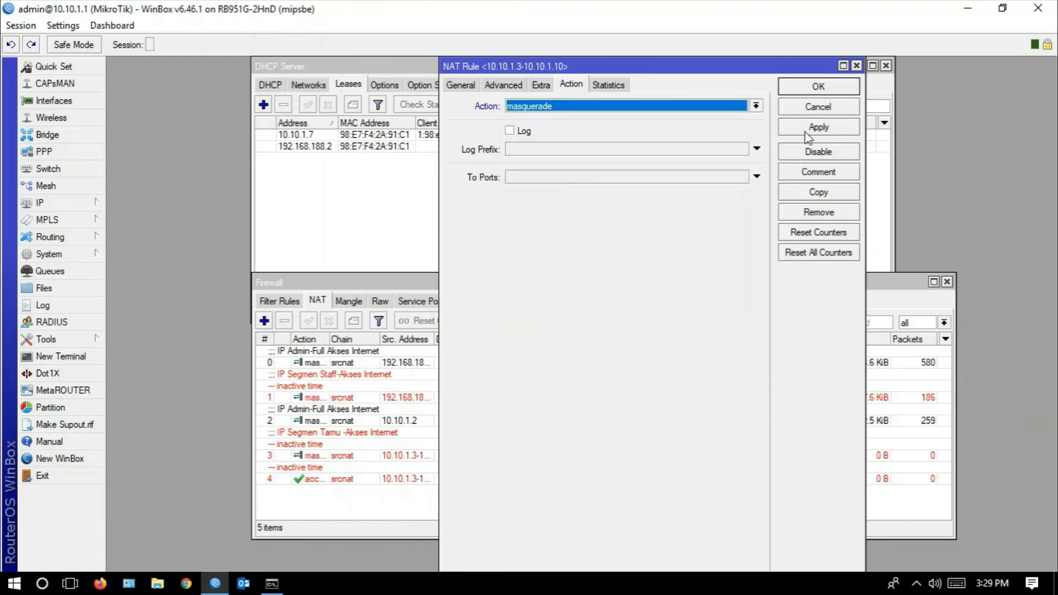
click(808, 133)
click(819, 89)
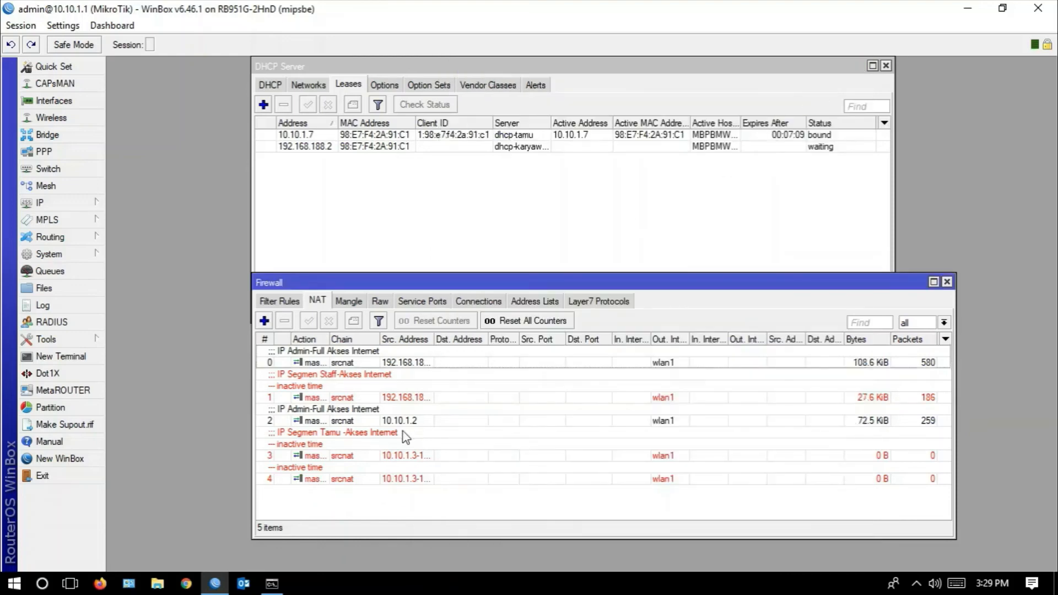
- Add the comment "Akses Internet-DiniHari" to NAT rule 4
click(307, 479)
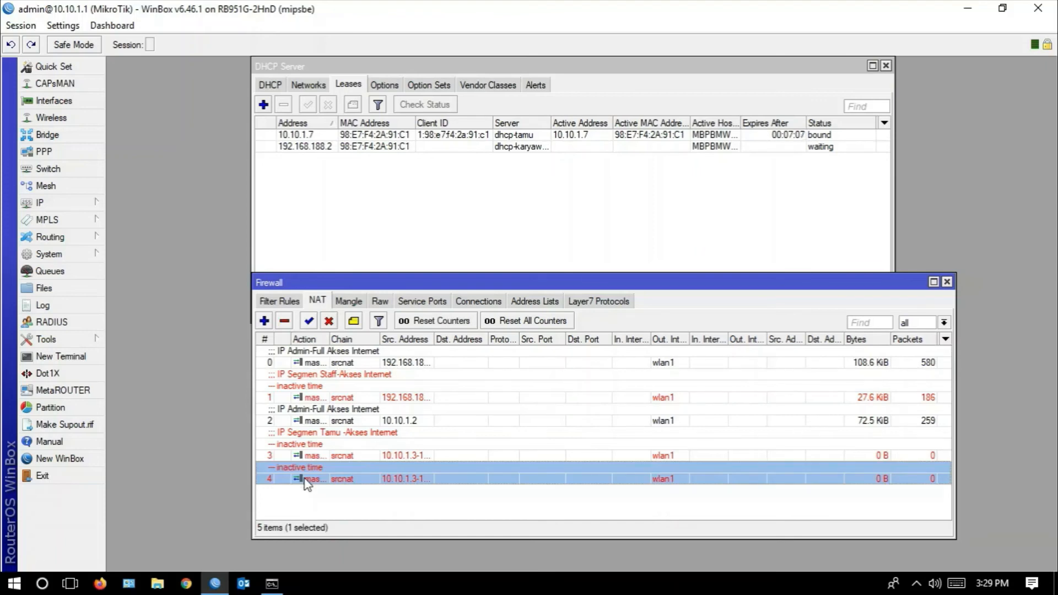
right_click(307, 480)
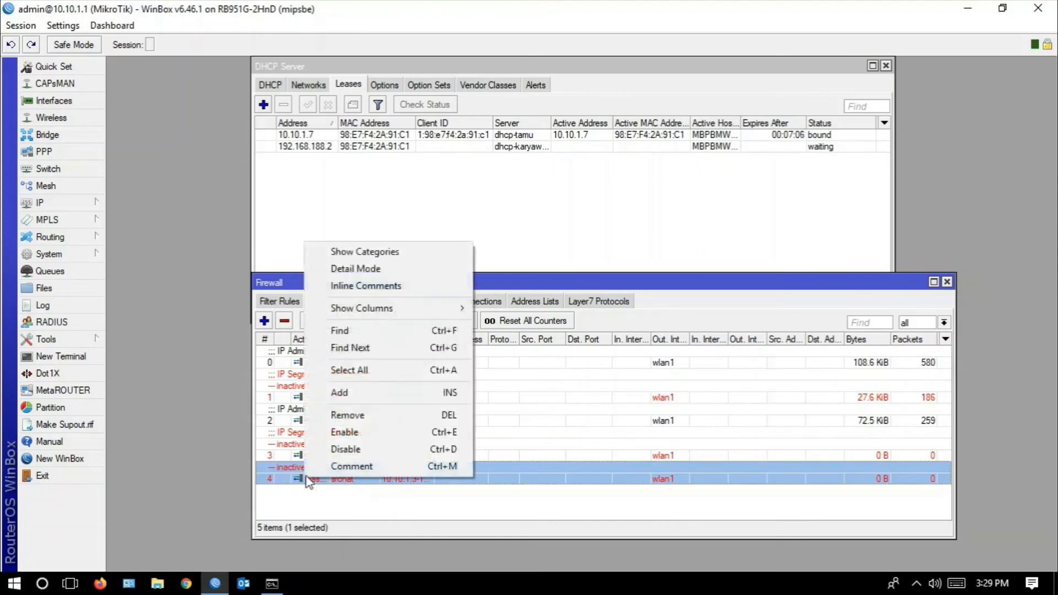
click(378, 467)
text(Akses Internet-DiniHari)
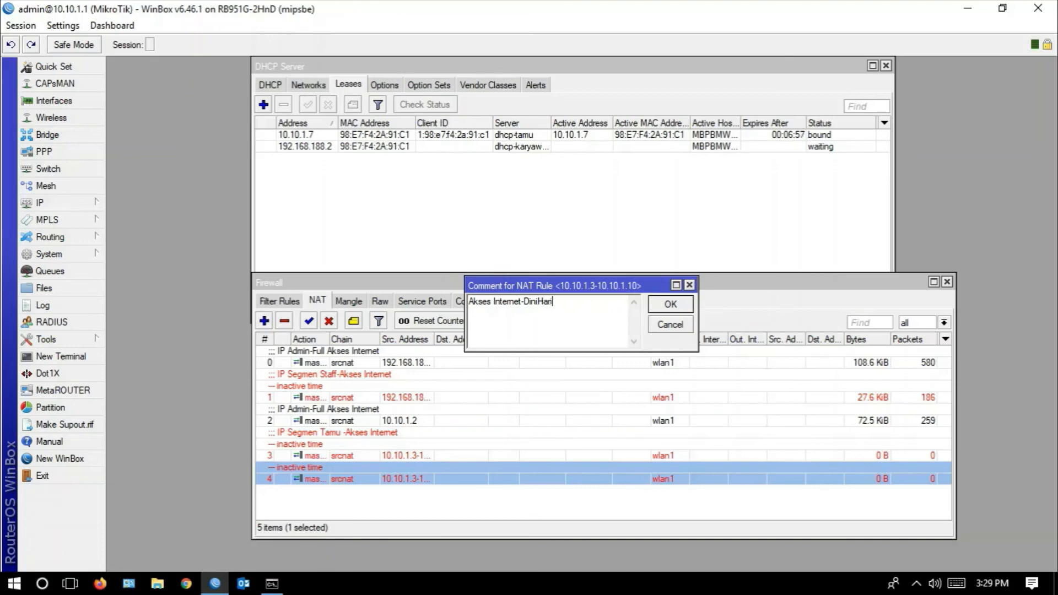
click(670, 305)
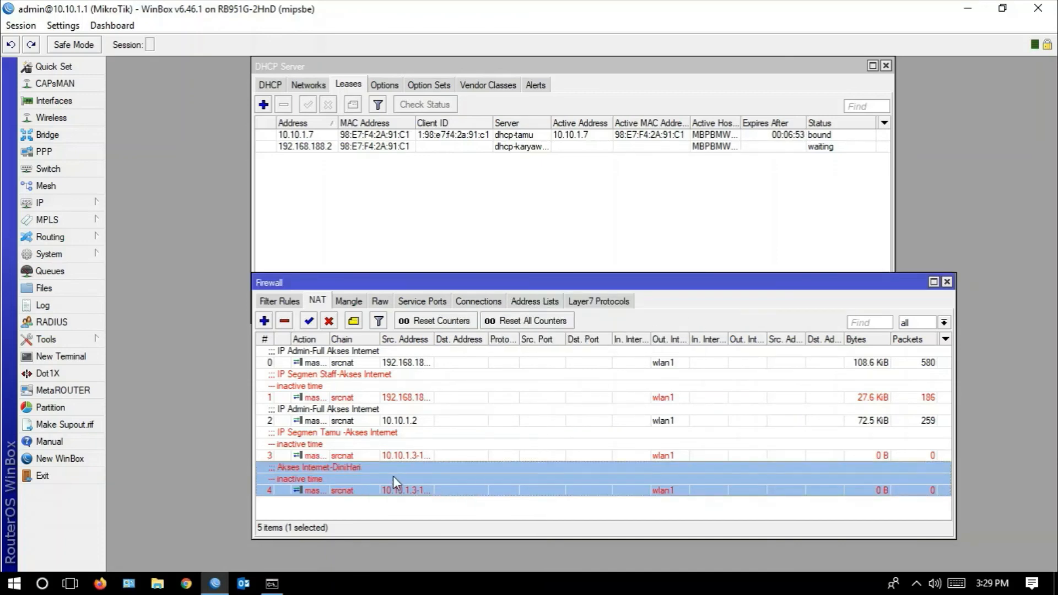
- Limit the "Akses Internet-DiniHari" NAT rule to protocol 6 (tcp) with destination ports 80,443, apply it and close the rule
double_click(367, 489)
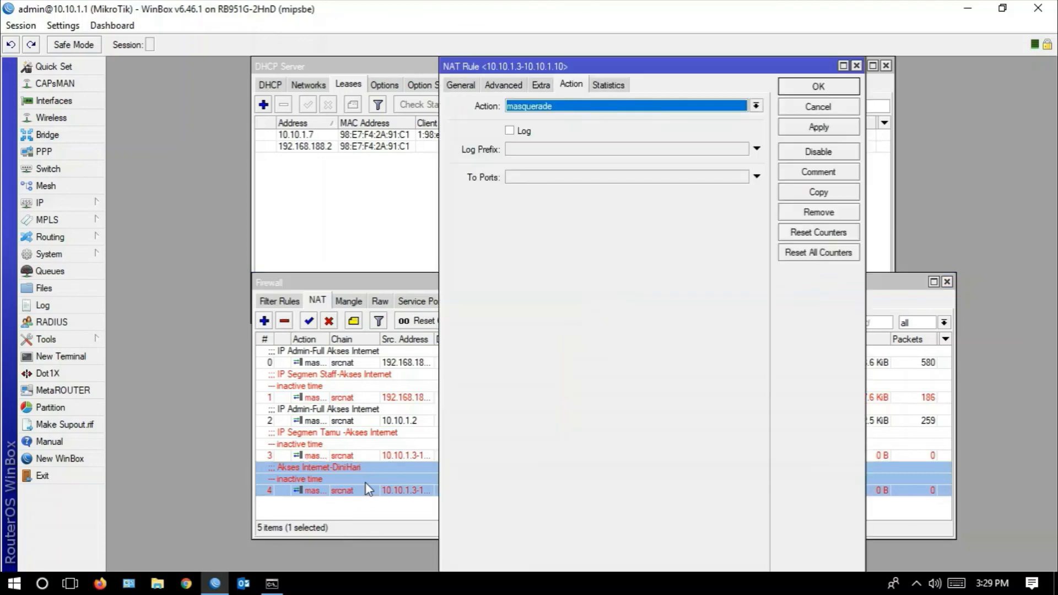
click(466, 87)
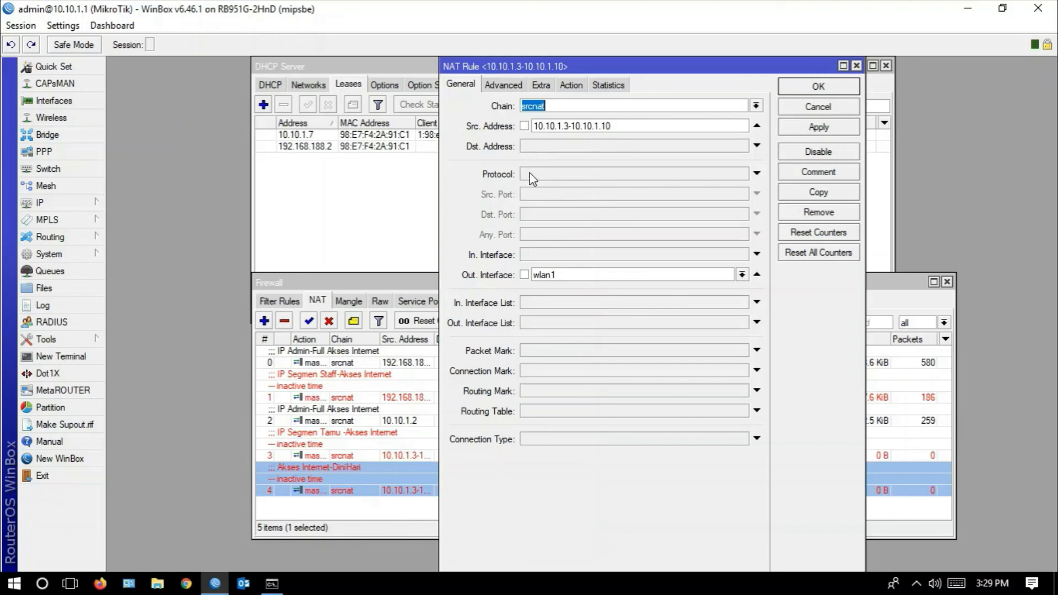
click(573, 178)
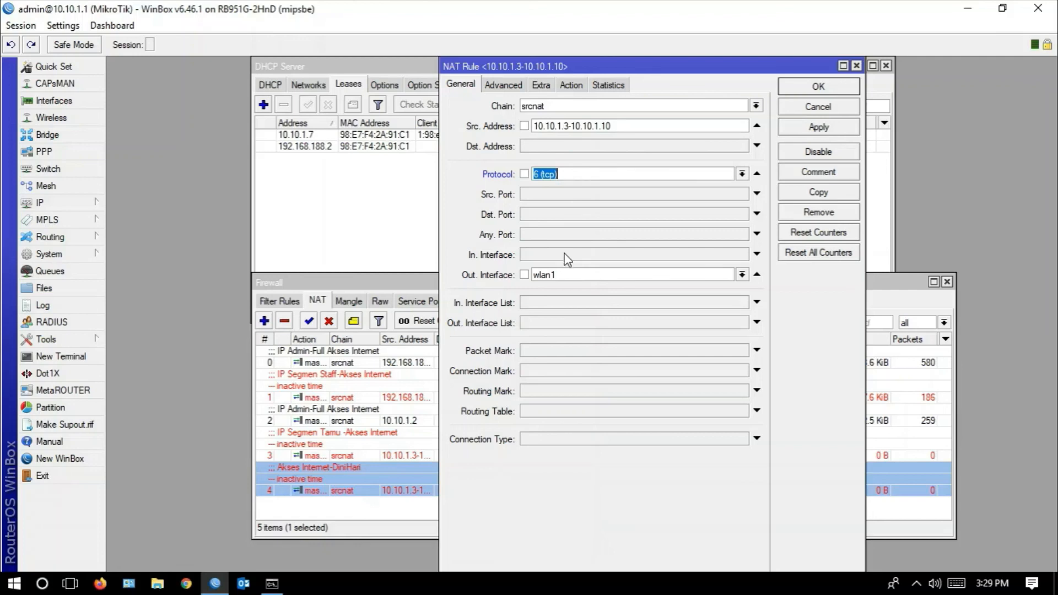
click(561, 216)
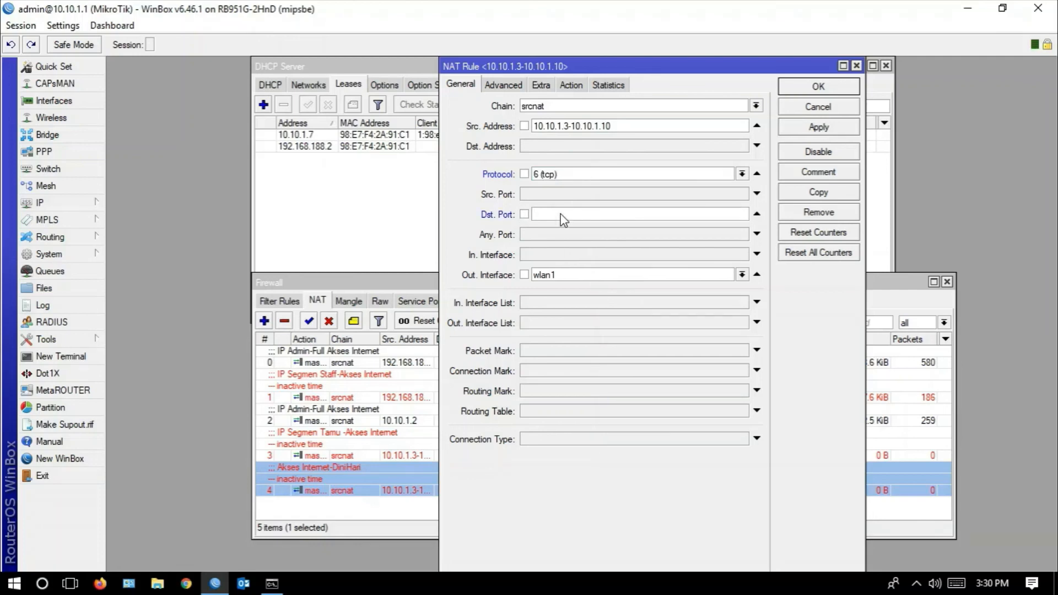
text(80,443)
drag(571, 214, 546, 214)
click(573, 214)
click(788, 132)
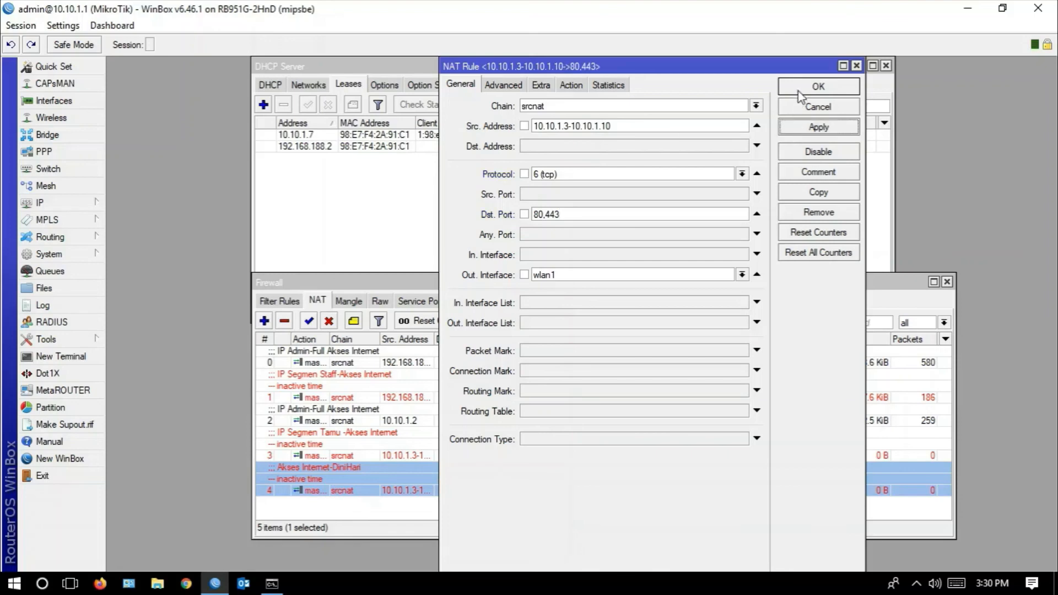
click(800, 90)
- Open the router's system clock settings in front of the NAT rules to examine the time, date and time zone
drag(566, 285, 557, 205)
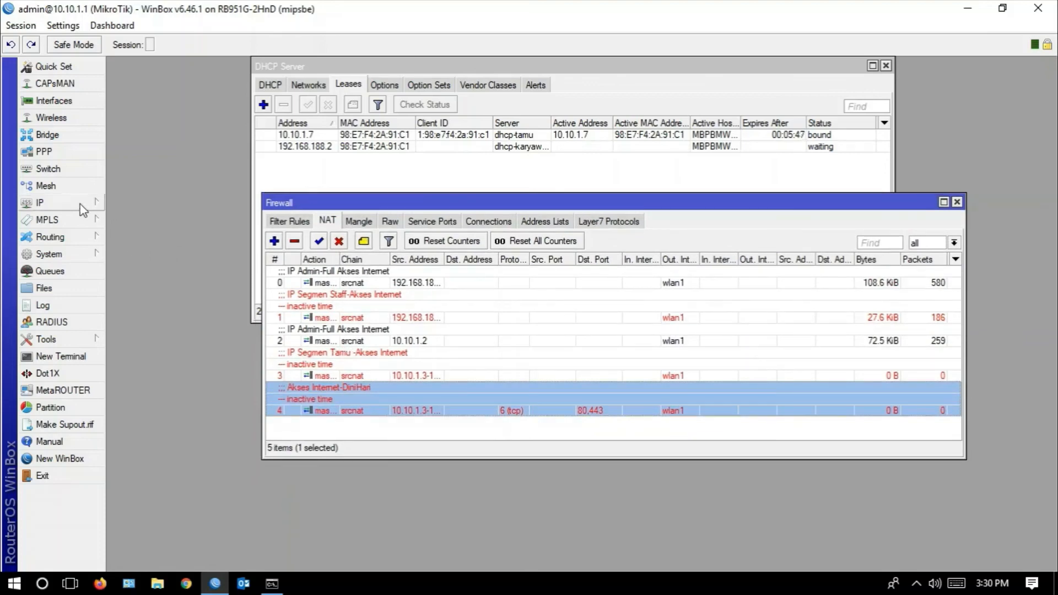
click(52, 254)
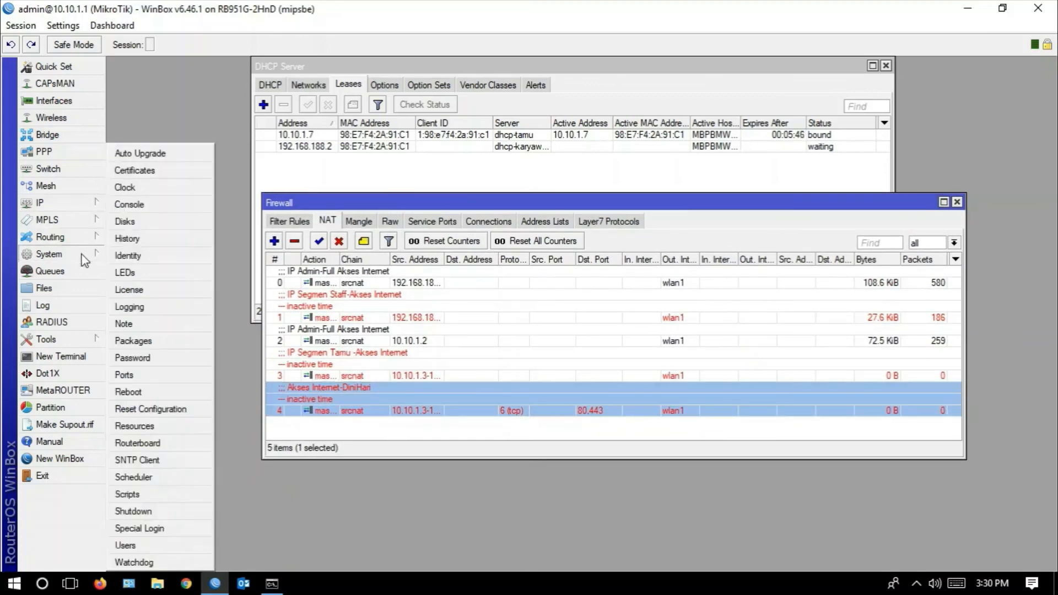
click(160, 188)
click(588, 282)
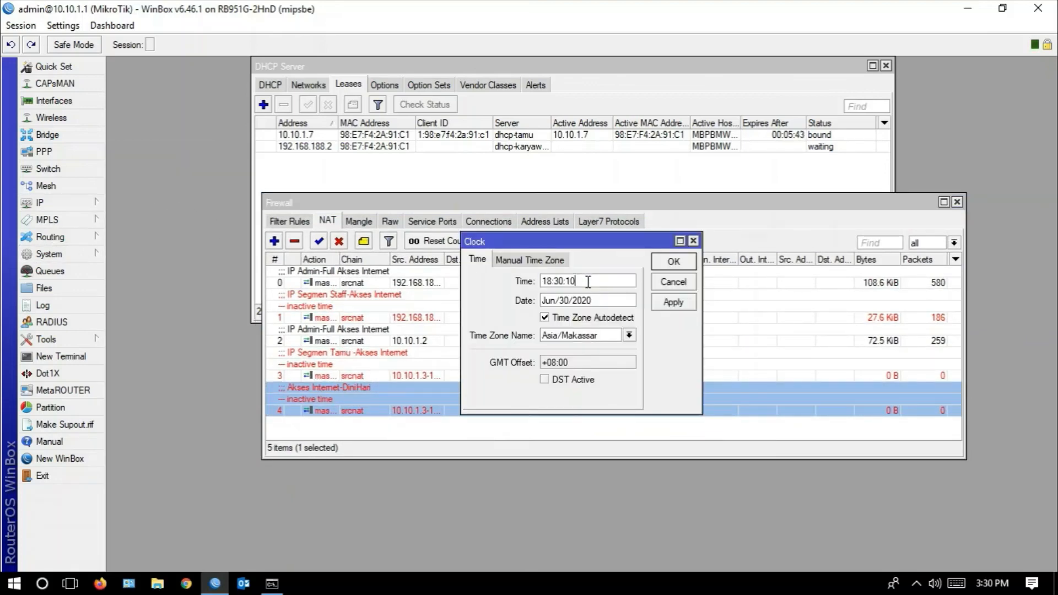
drag(567, 244, 593, 208)
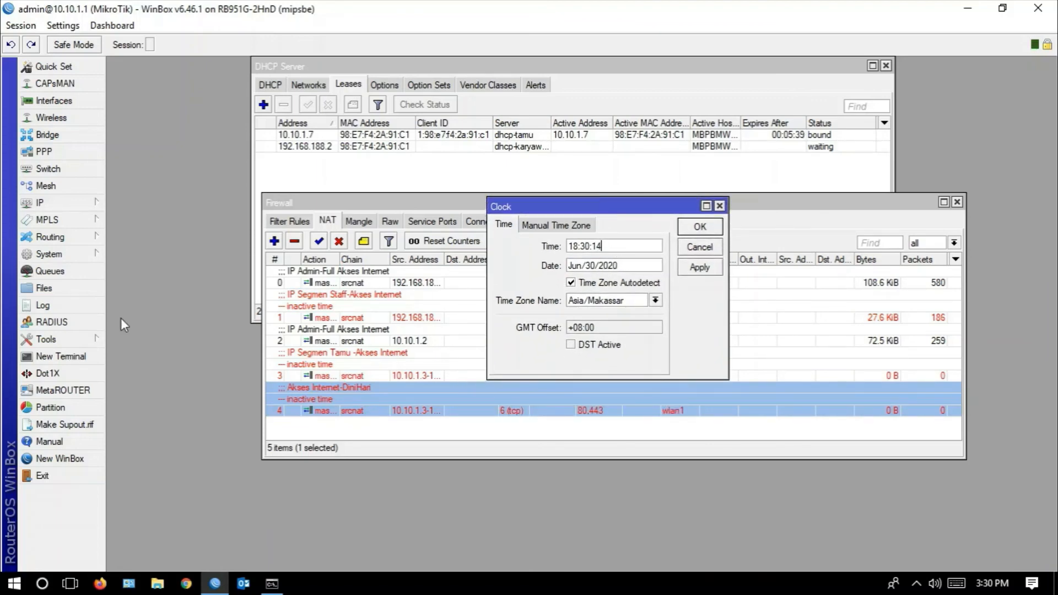
- Open the SNTP client settings and place them beside the clock to examine the NTP server configuration
click(87, 257)
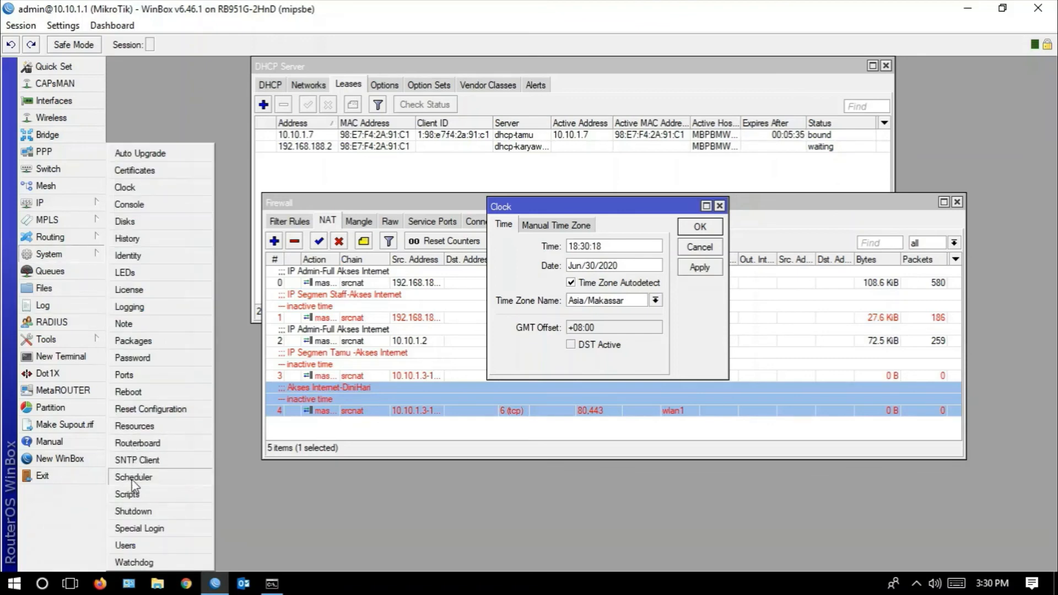
click(171, 466)
drag(598, 174, 348, 208)
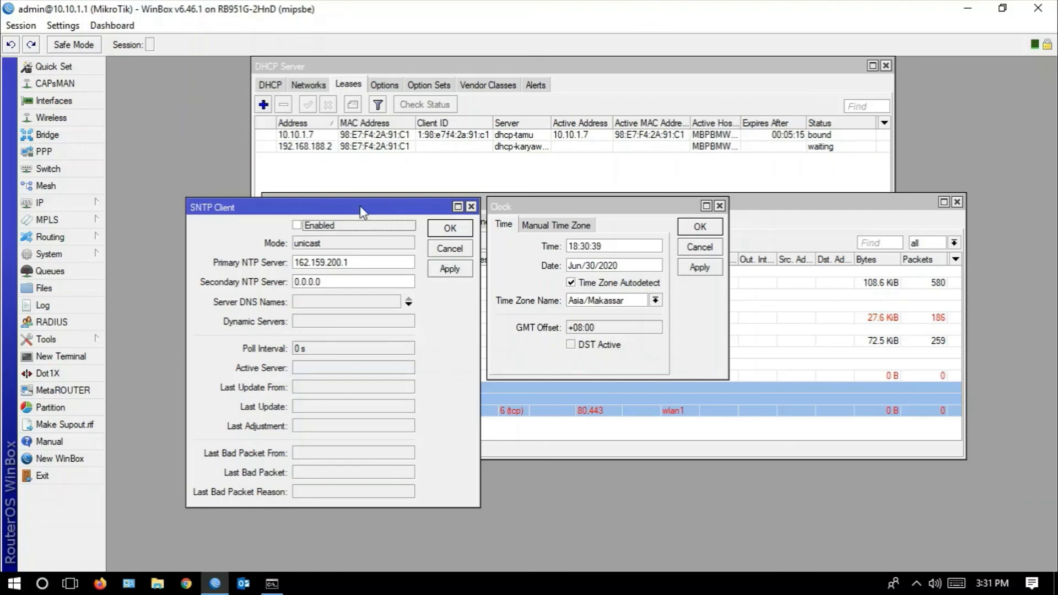
drag(361, 208, 362, 205)
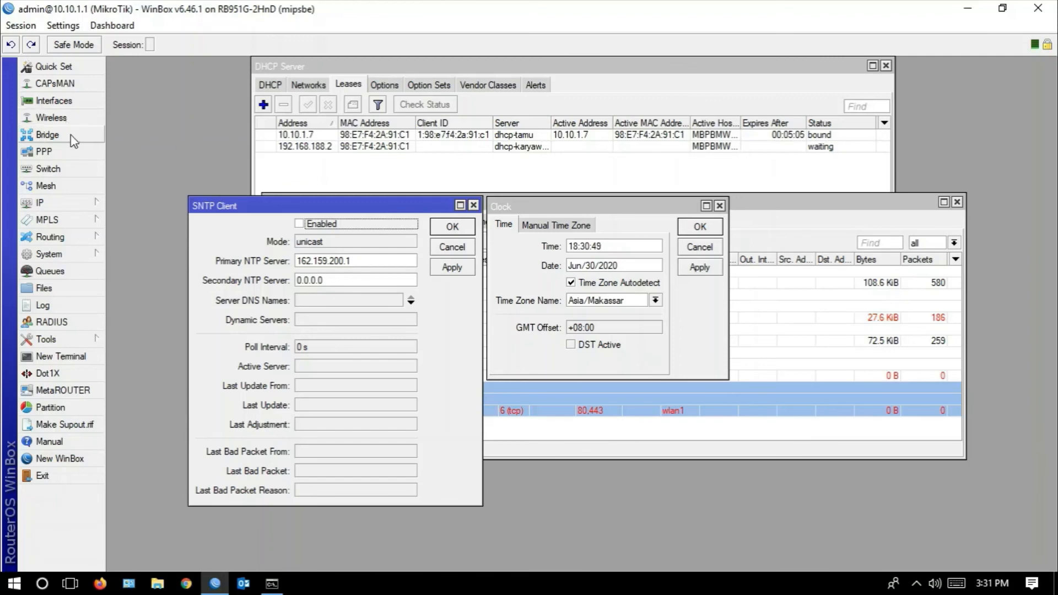
- Bring the firewall back up, compare its filter rules with its NAT rules, and move it clear of the clock and SNTP client settings
click(72, 202)
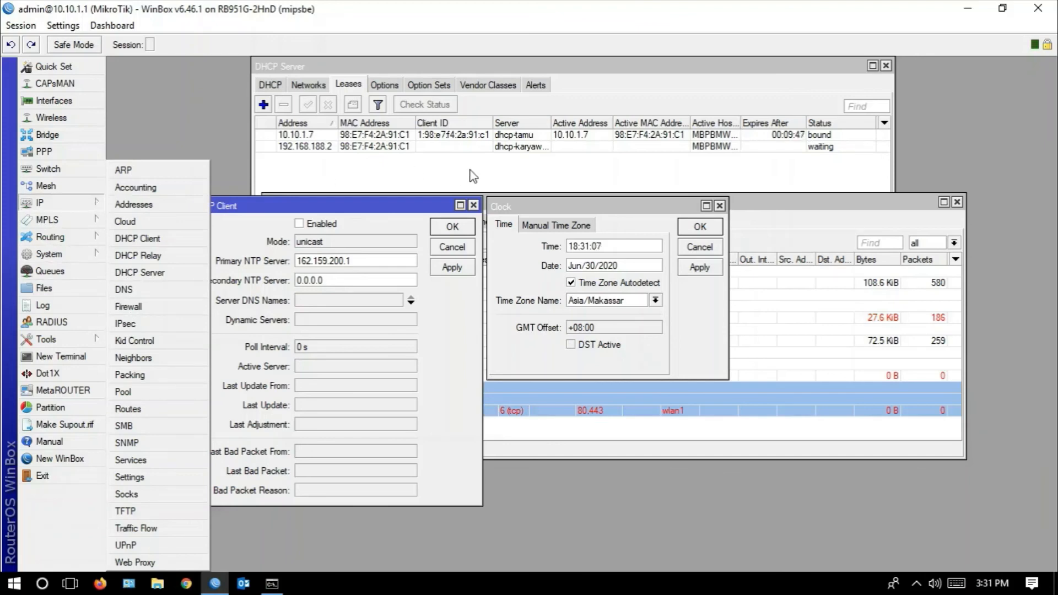
click(390, 209)
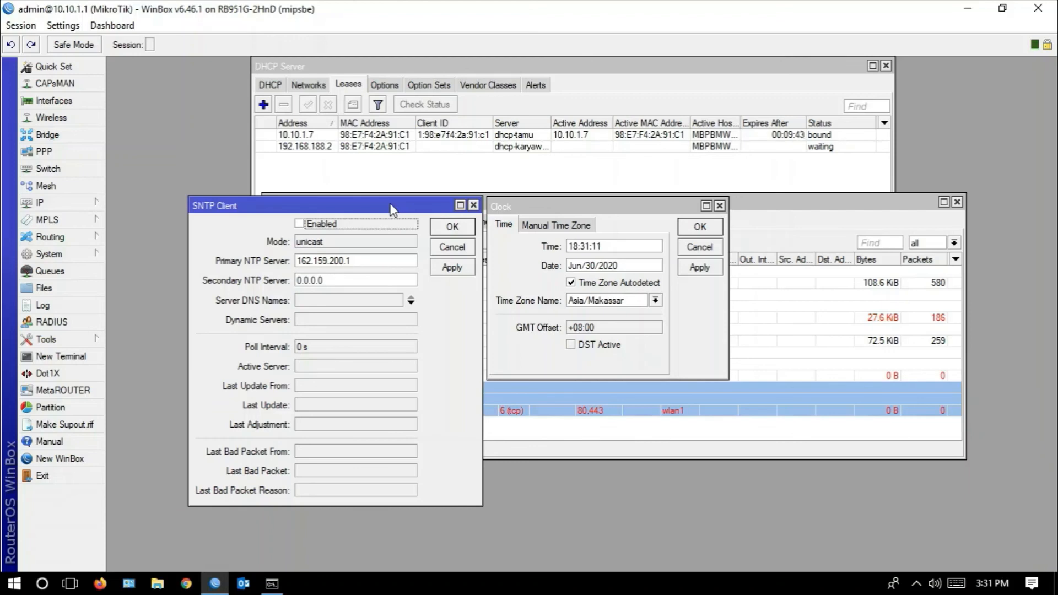
click(95, 207)
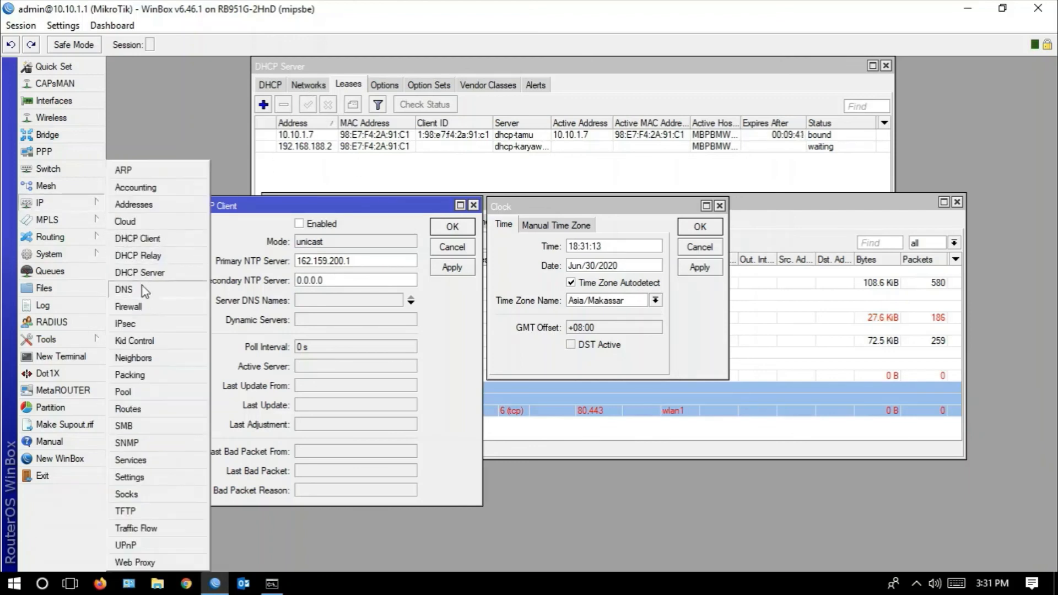
click(147, 306)
click(294, 222)
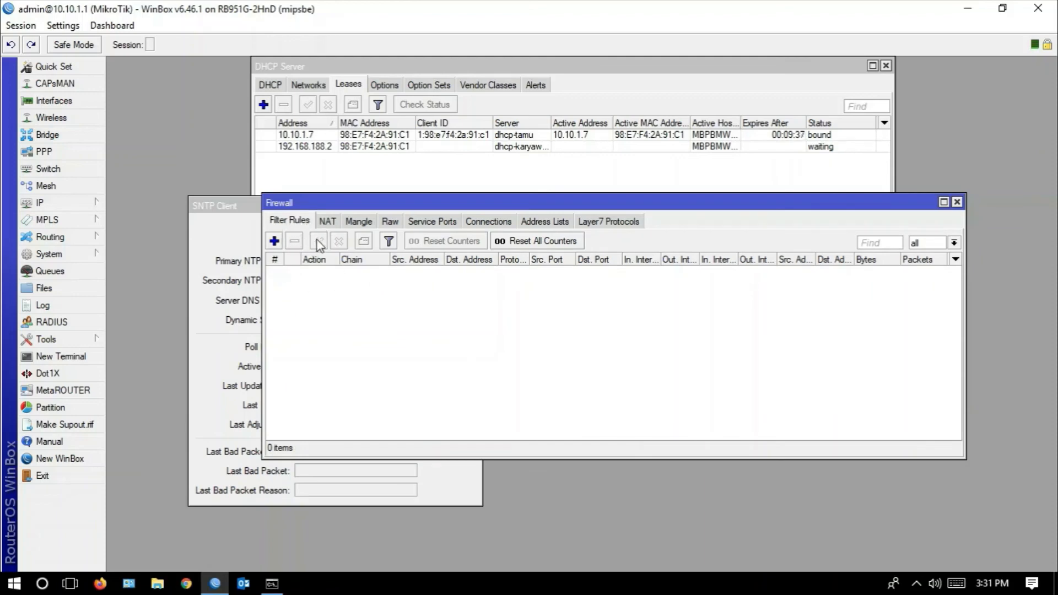
click(327, 221)
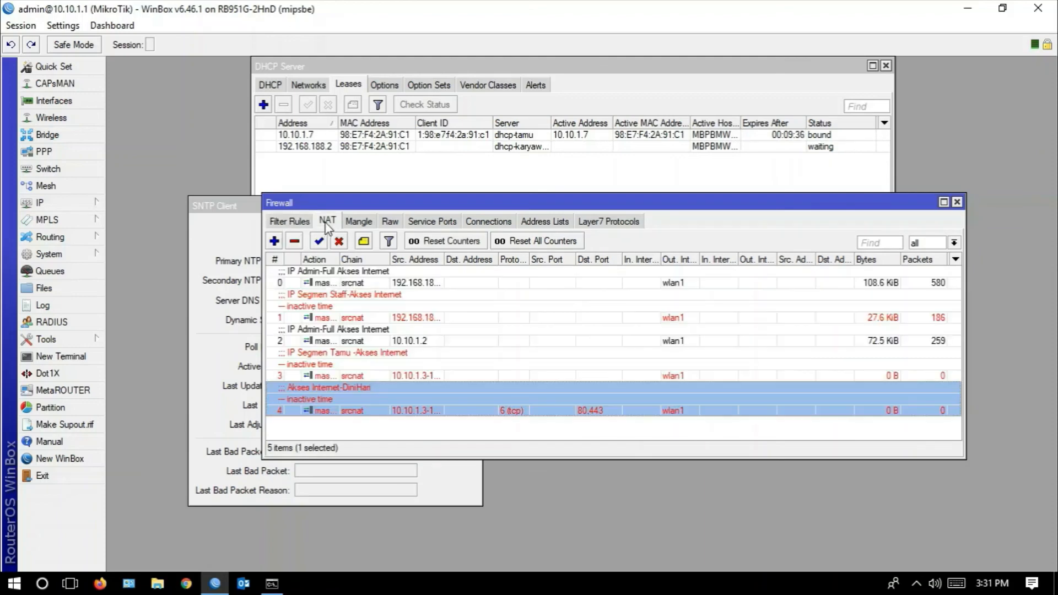
click(297, 223)
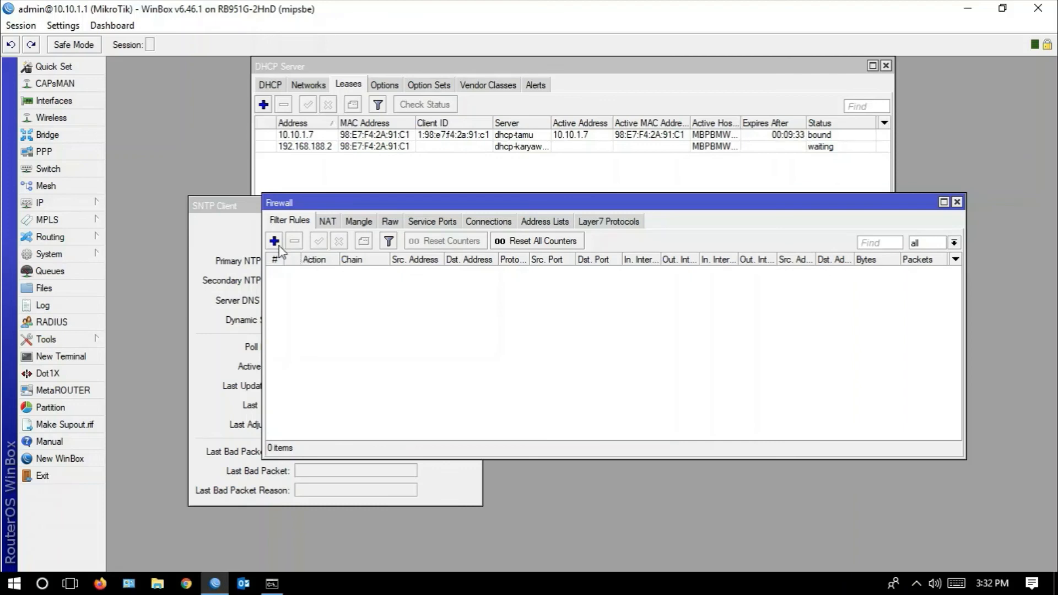
click(327, 221)
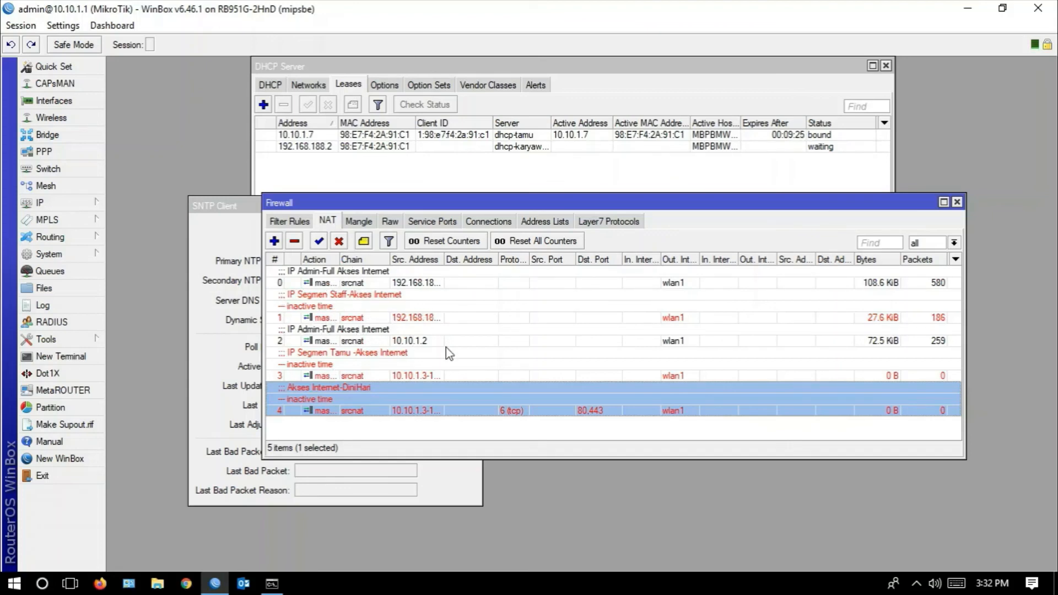
drag(489, 205, 373, 225)
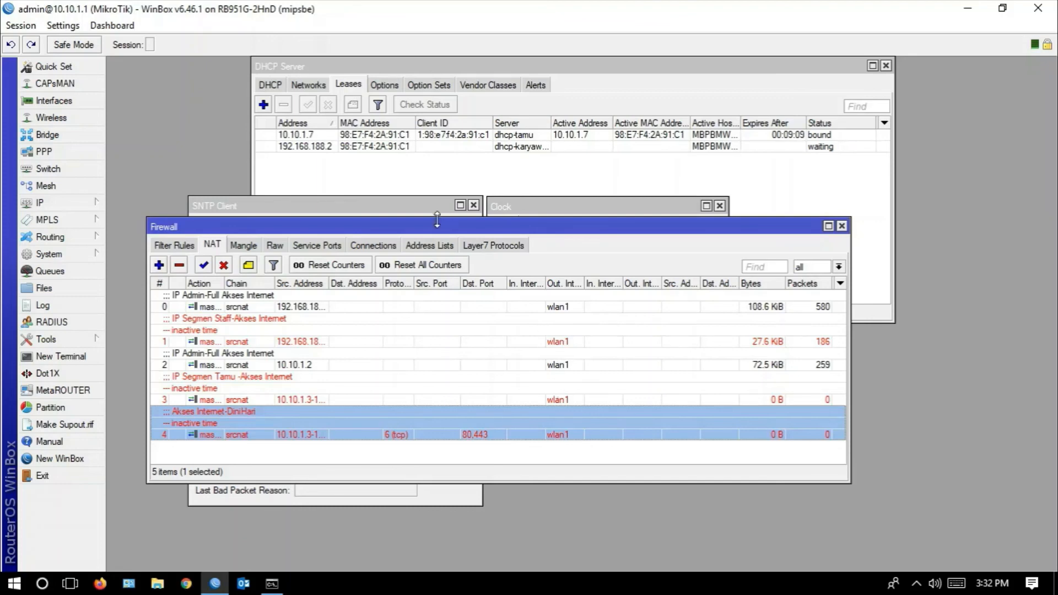
drag(439, 227, 427, 282)
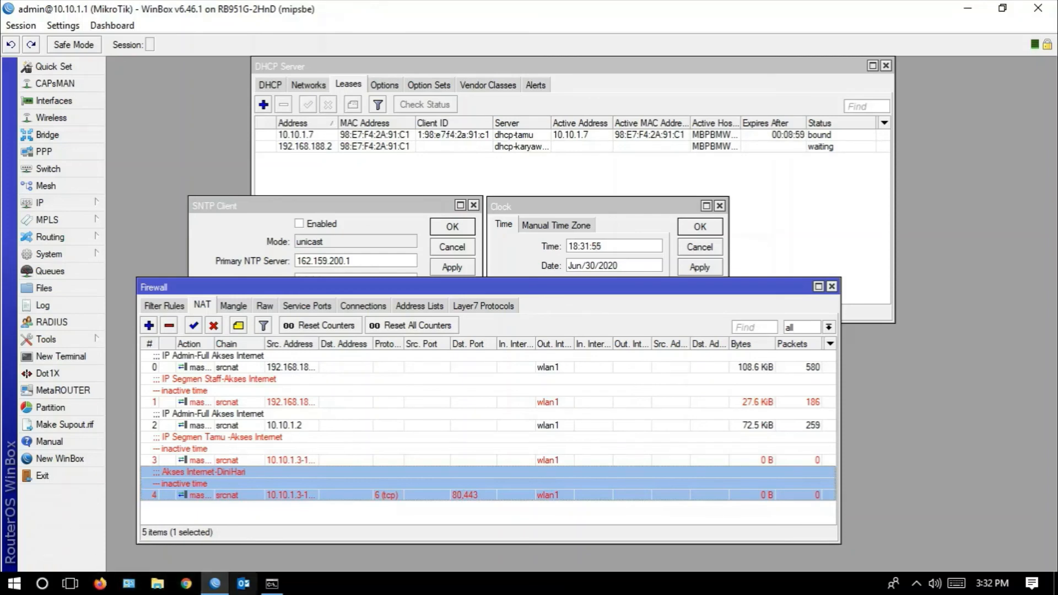
- Switch to Bahan.pptx in PowerPoint, present the segment rules from slide 4 and advance to the "Topik Khusus" slide
click(70, 583)
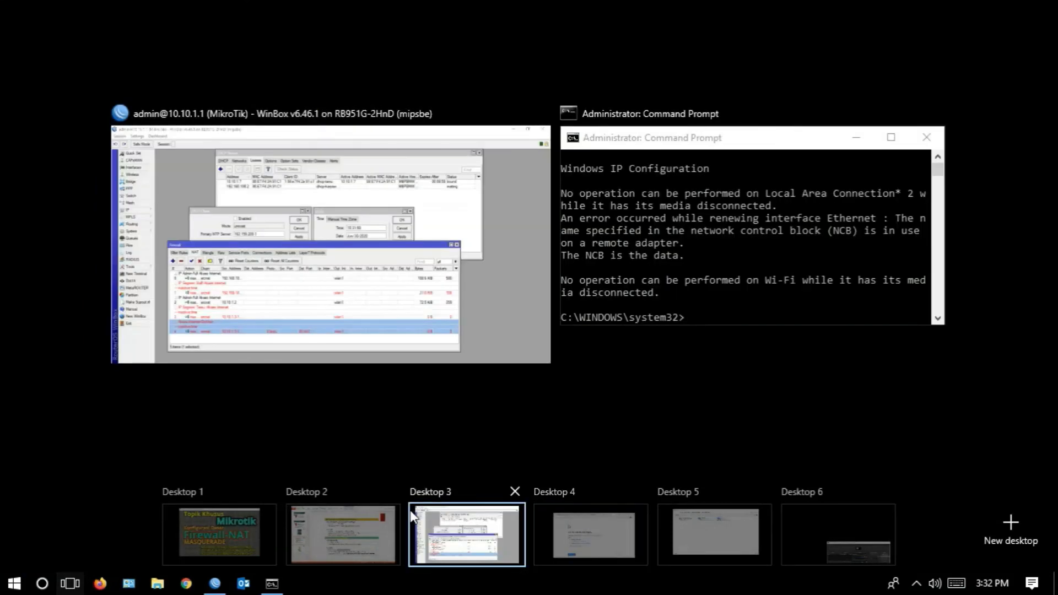
mouse_move(385, 536)
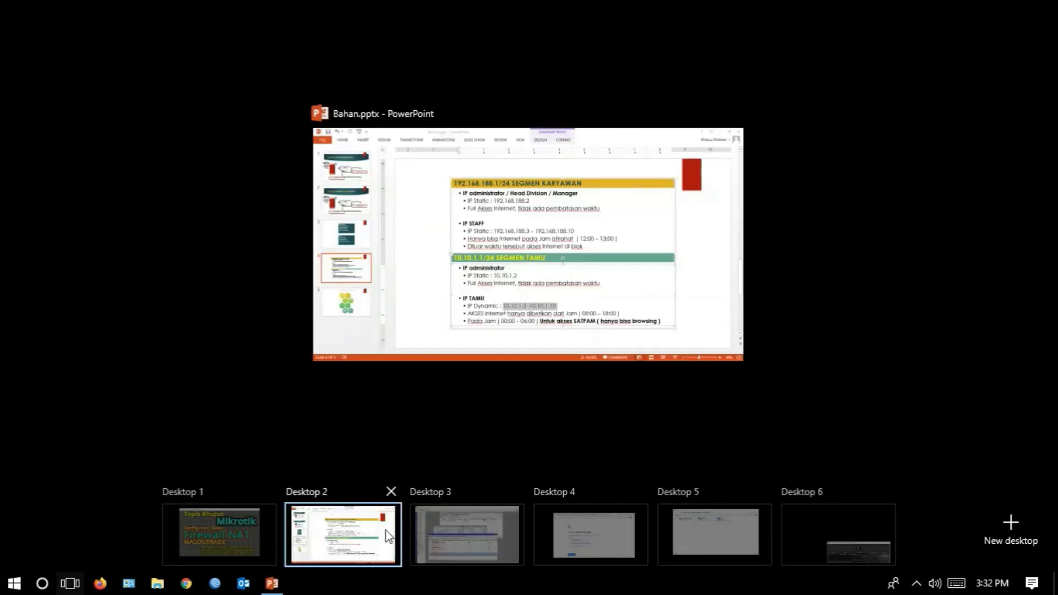
click(385, 531)
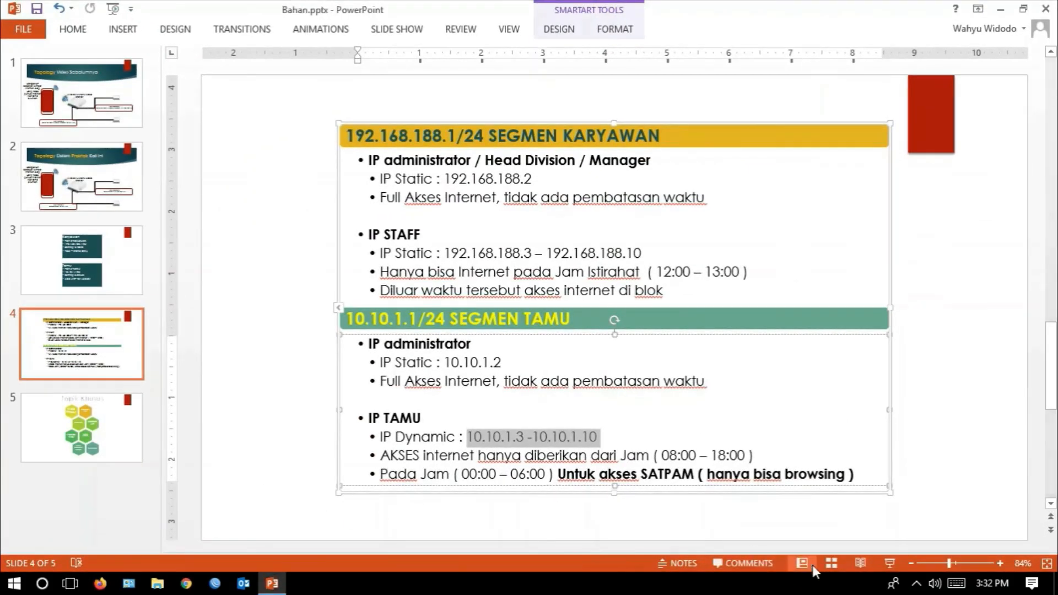
click(768, 455)
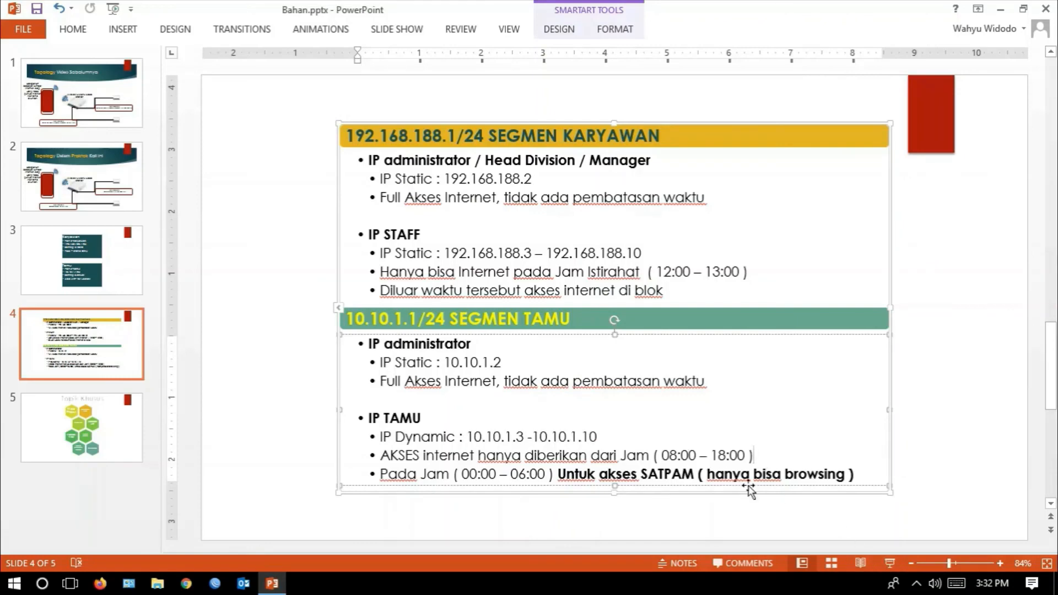
click(889, 563)
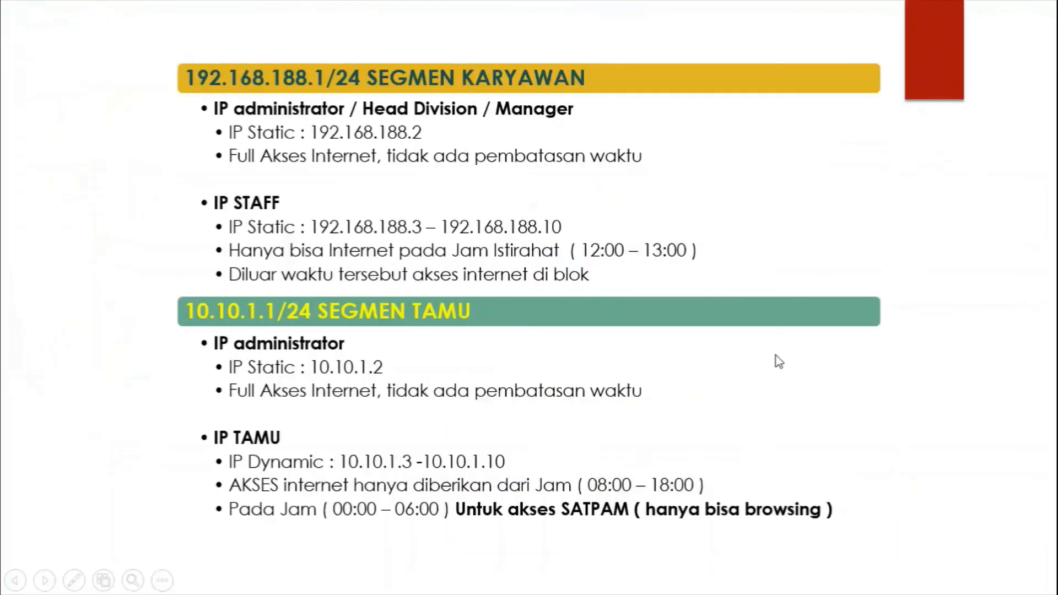
click(776, 362)
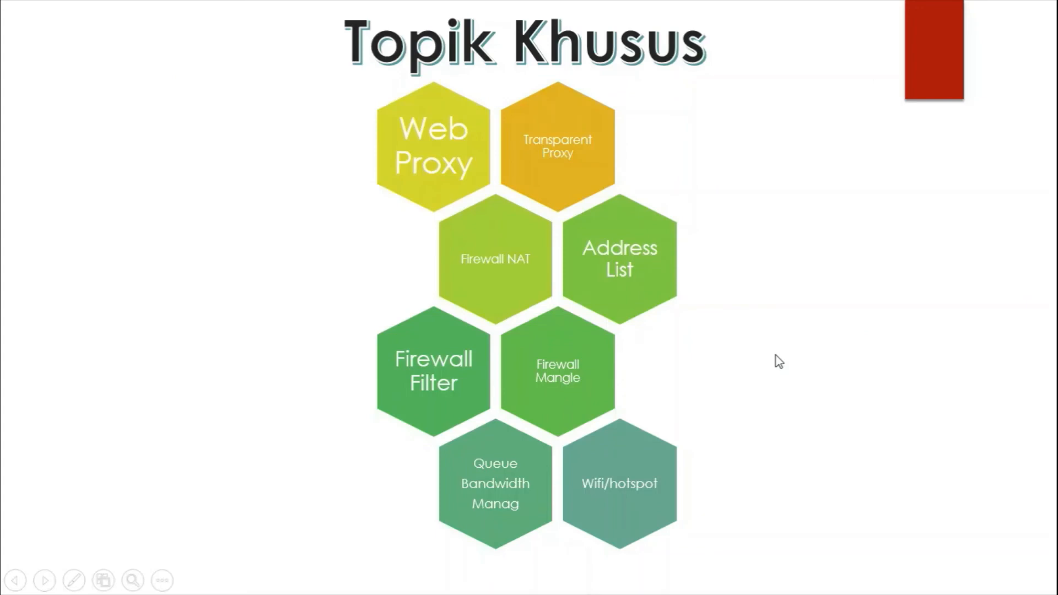